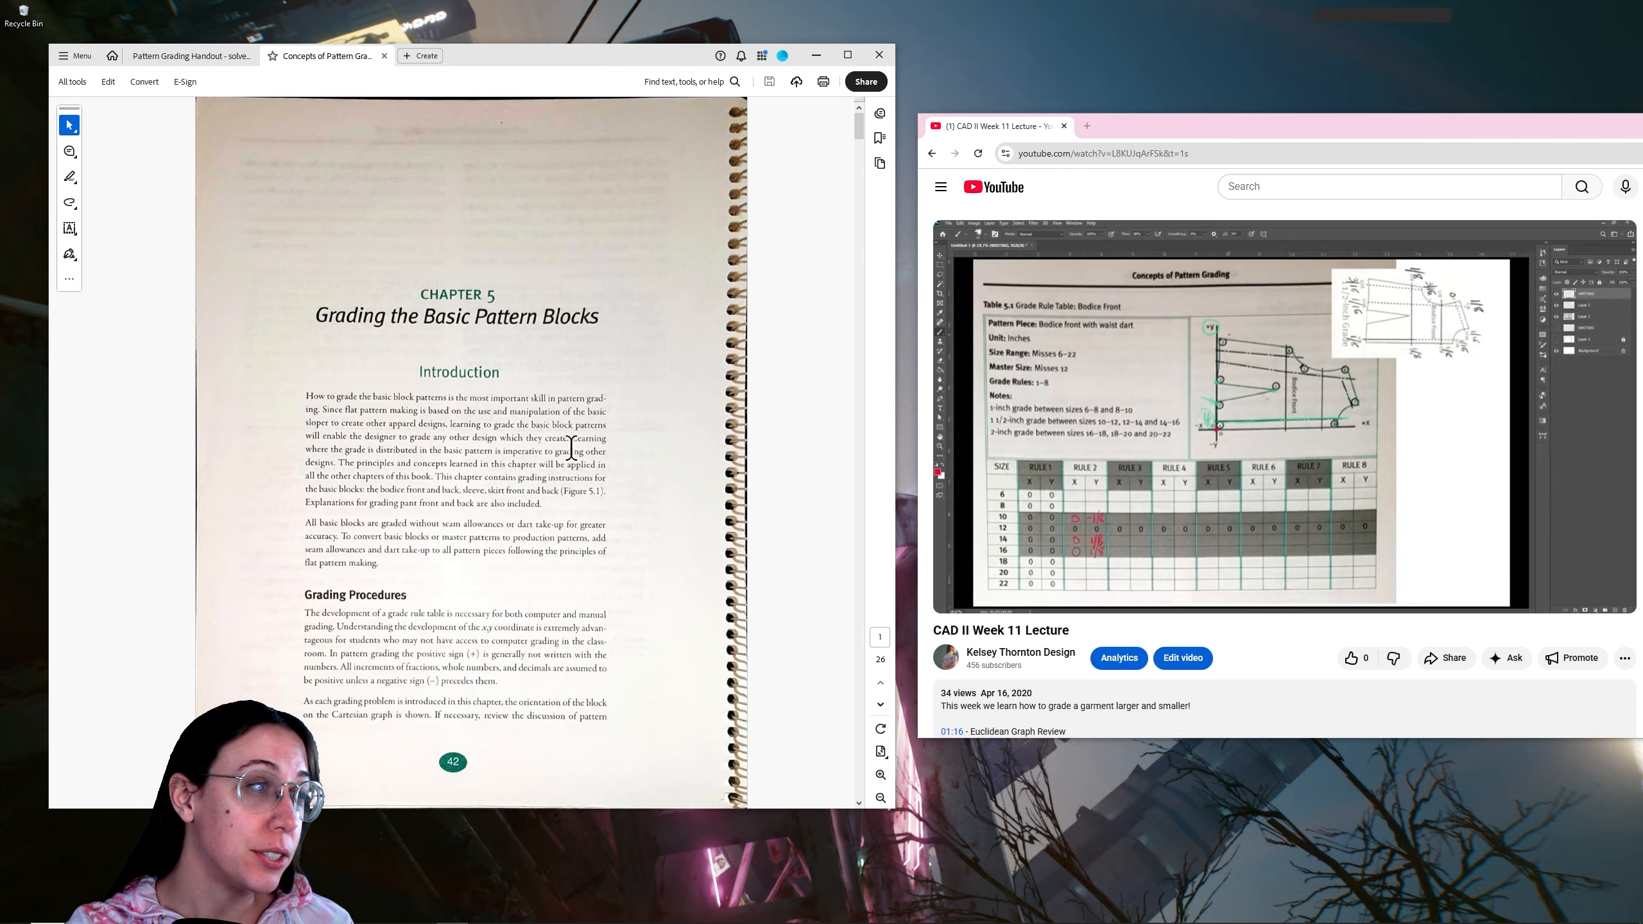
# Examine the grade distribution diagrams and bodice front instructions in the textbook chapter on grading basic pattern blocks
pyautogui.scroll(-4, 433, 601)
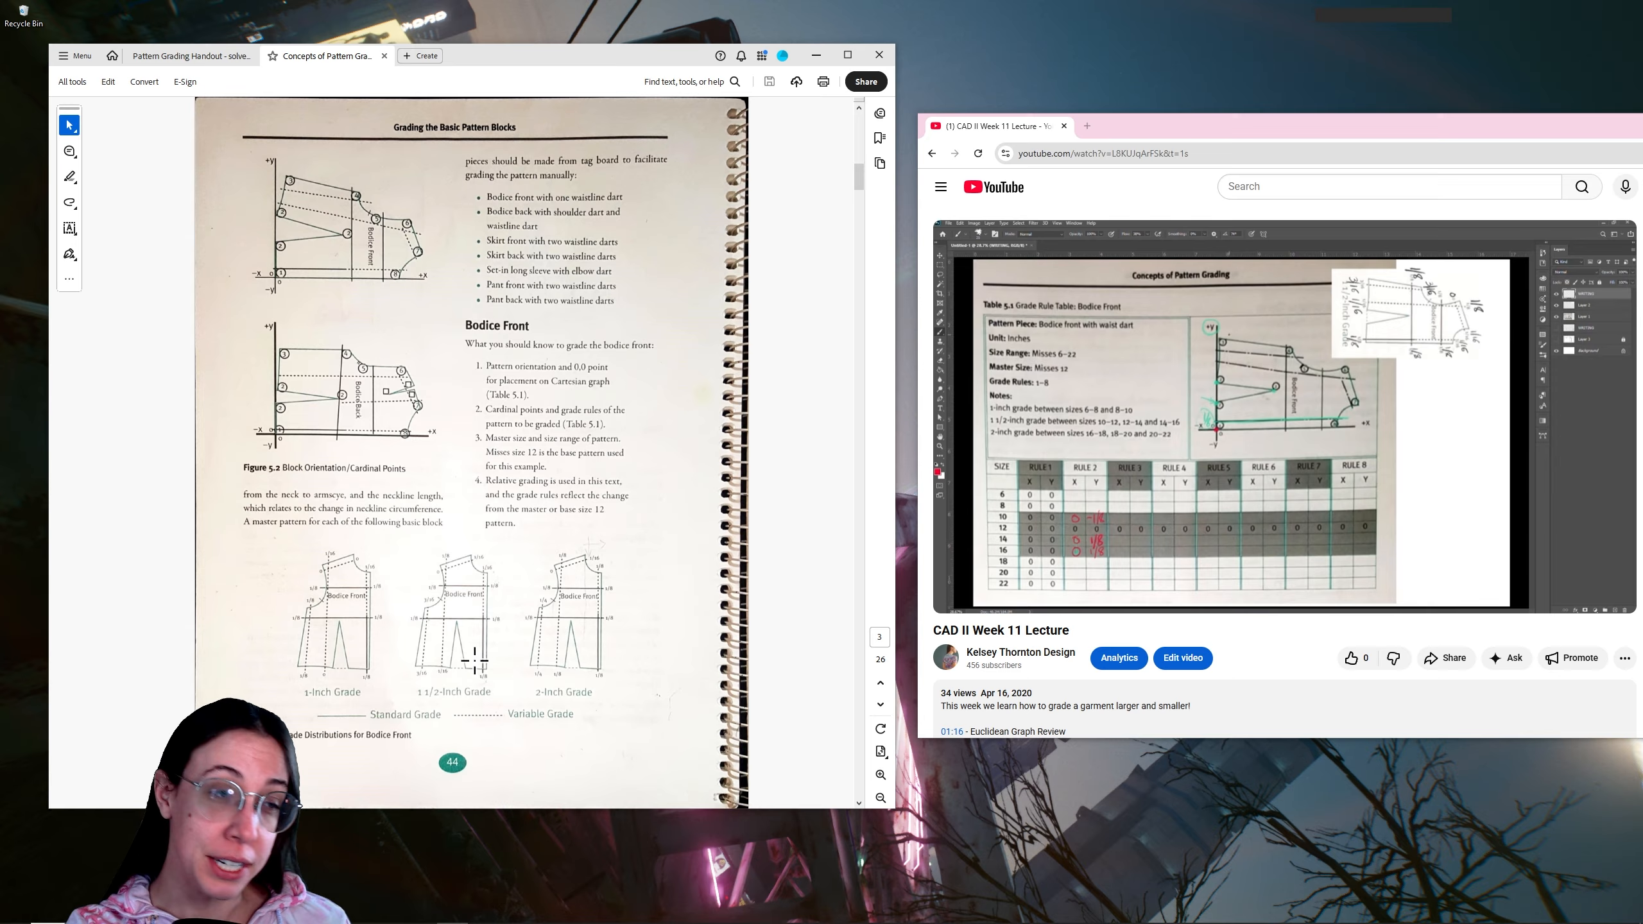
pyautogui.moveTo(421, 689); pyautogui.dragTo(490, 687)
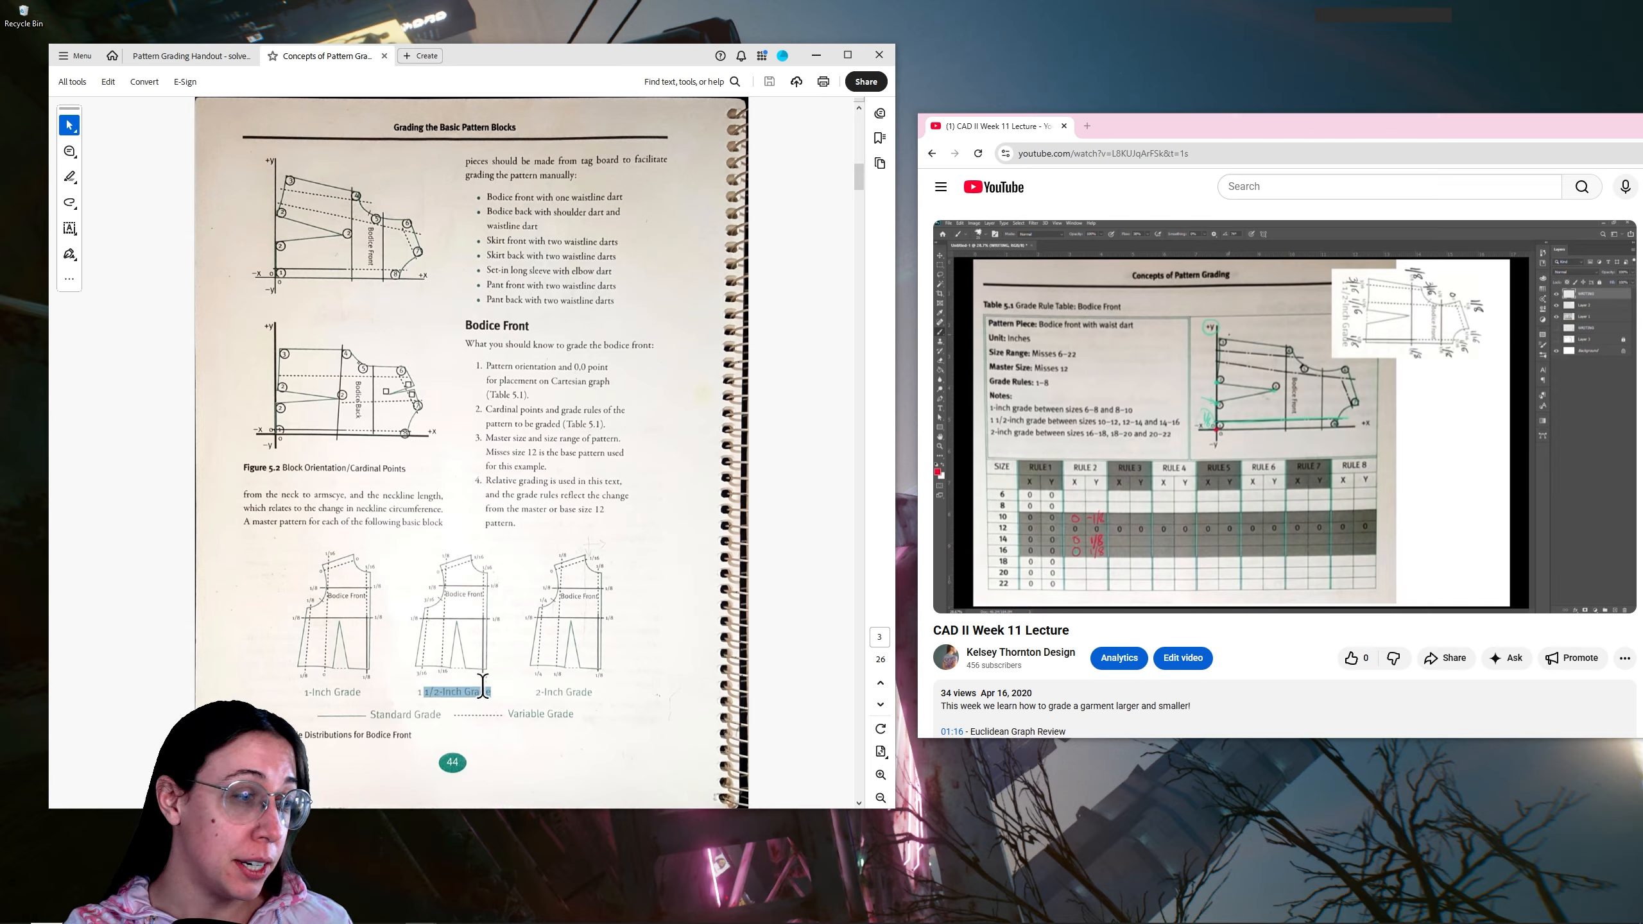
pyautogui.click(437, 698)
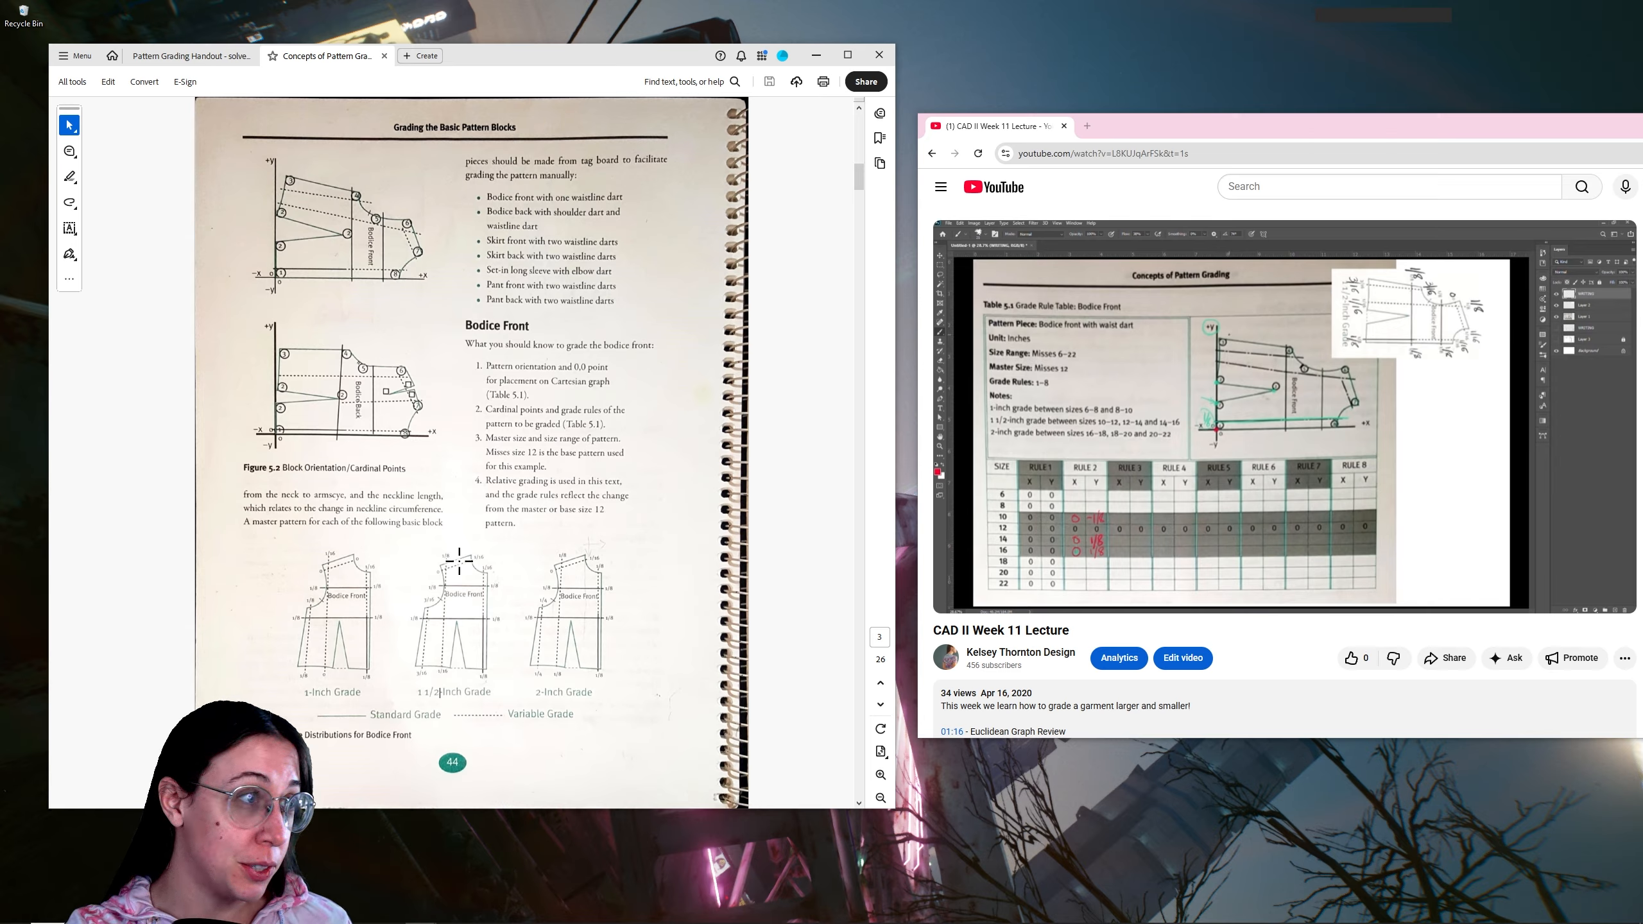
# Review the solved Pattern Grading Worksheet pages for the bodice, skirt, sleeve and pant rules
pyautogui.click(165, 52)
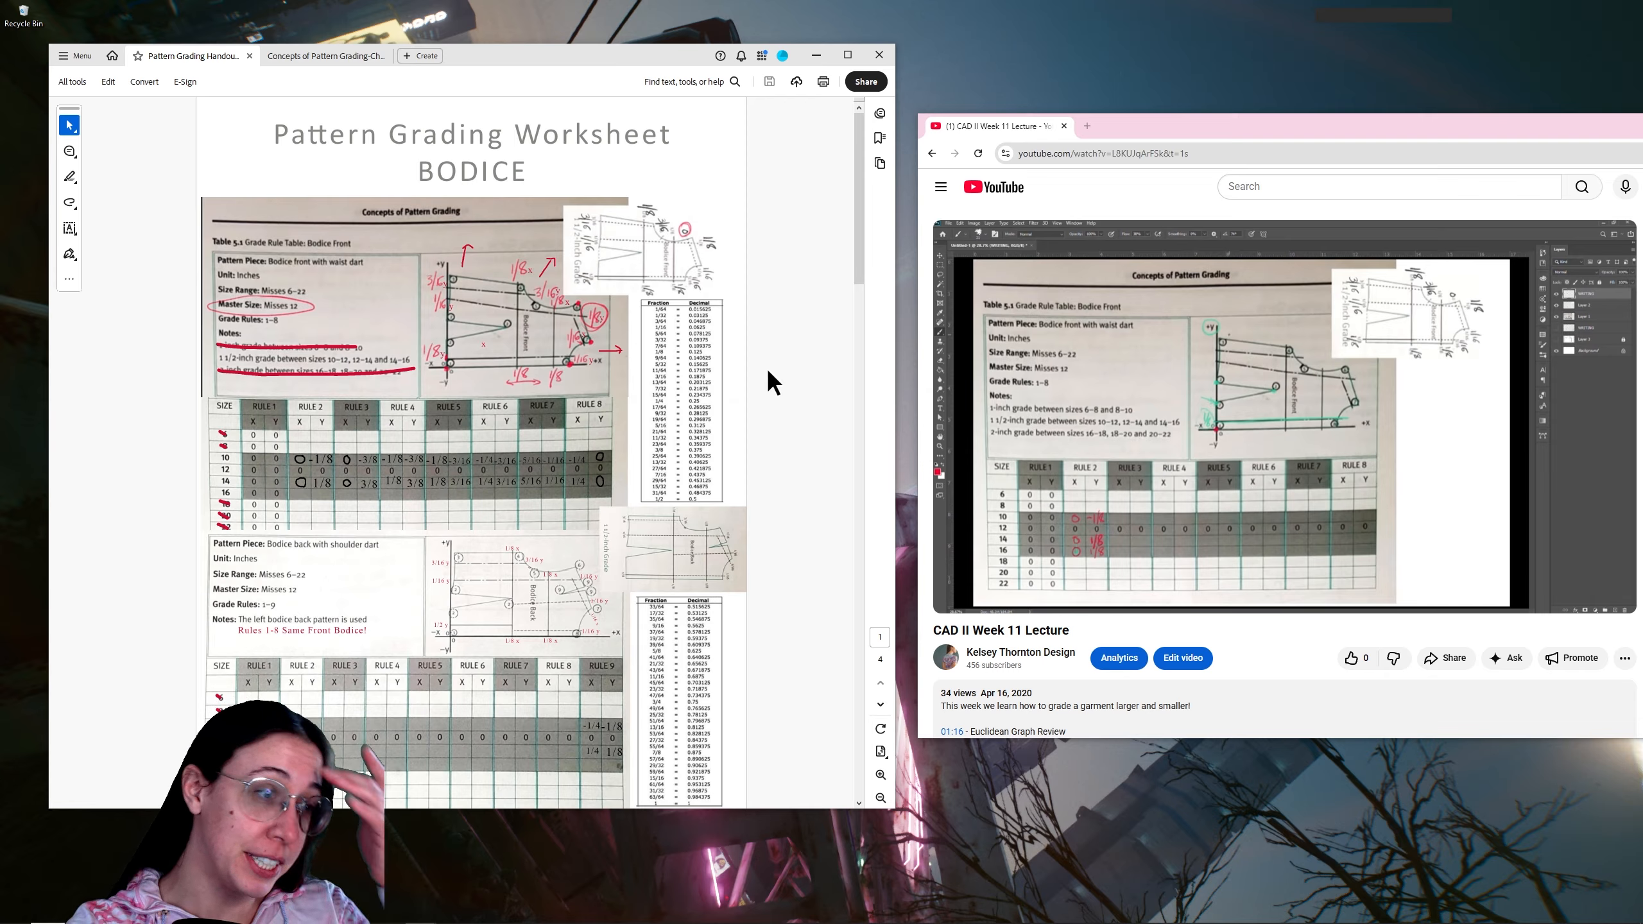
pyautogui.moveTo(1178, 446)
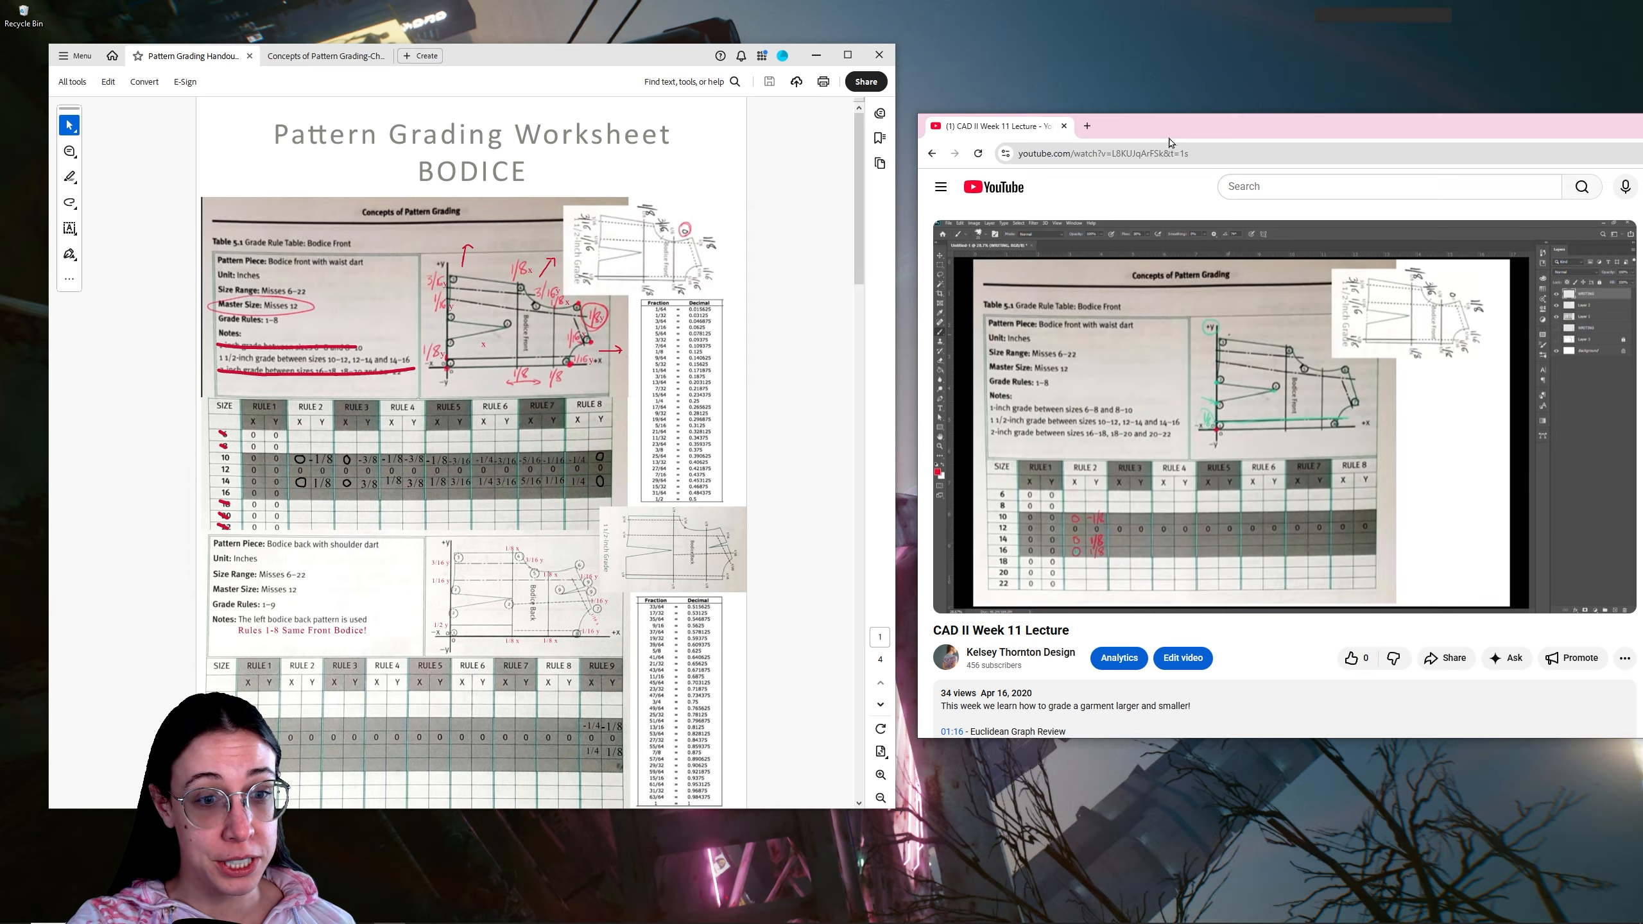
pyautogui.moveTo(935, 630); pyautogui.dragTo(1076, 633)
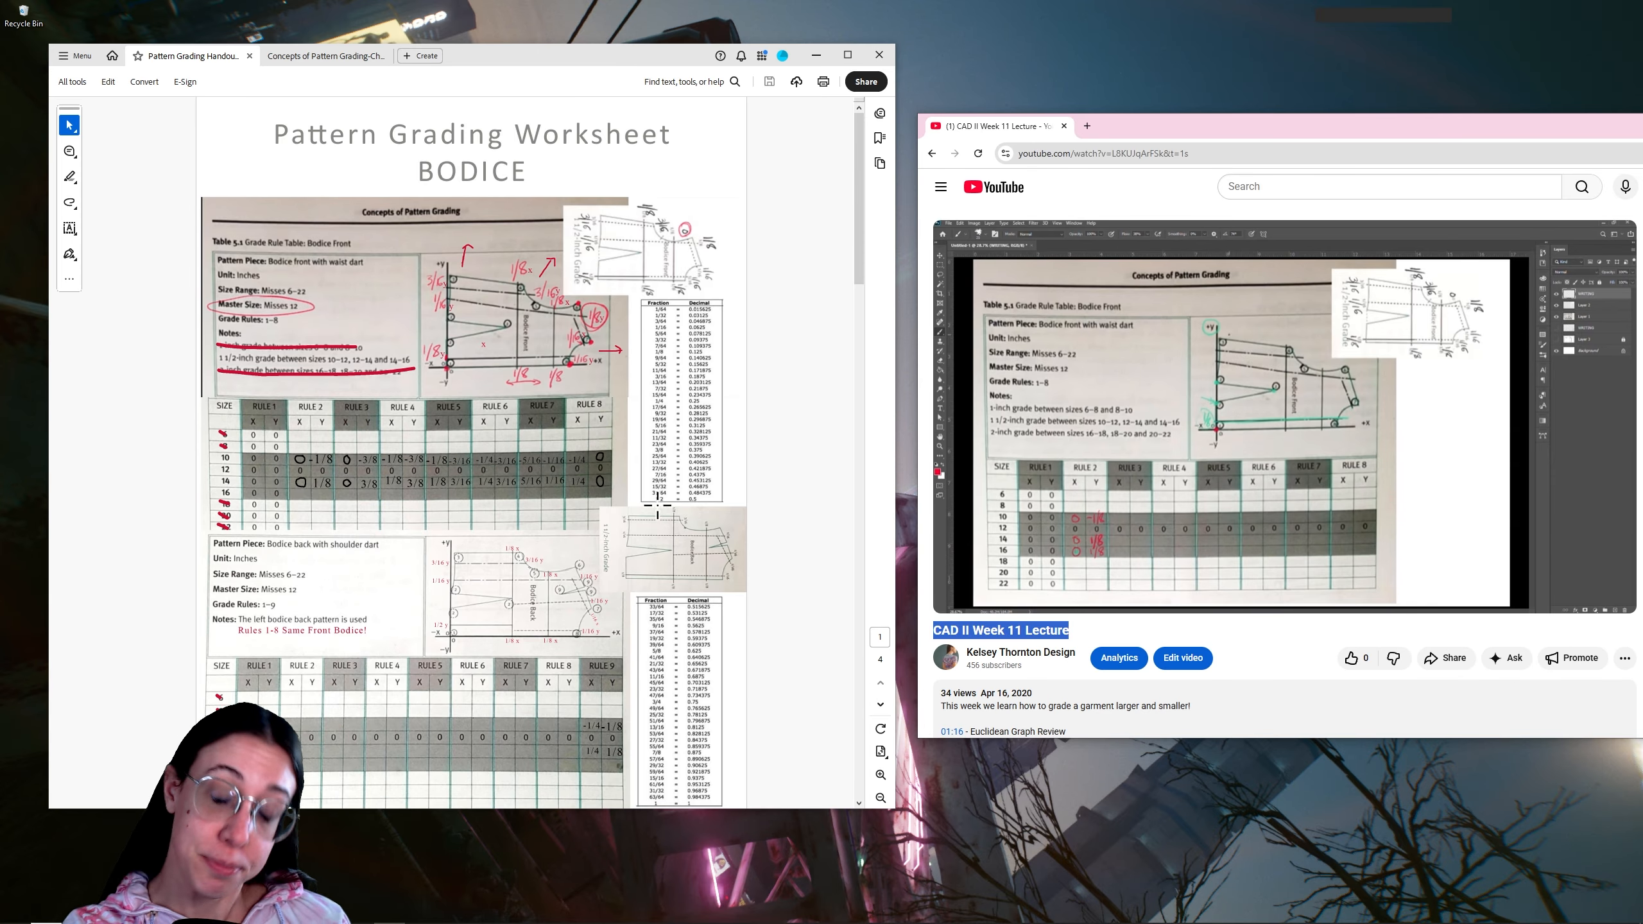
pyautogui.scroll(-3, 588, 453)
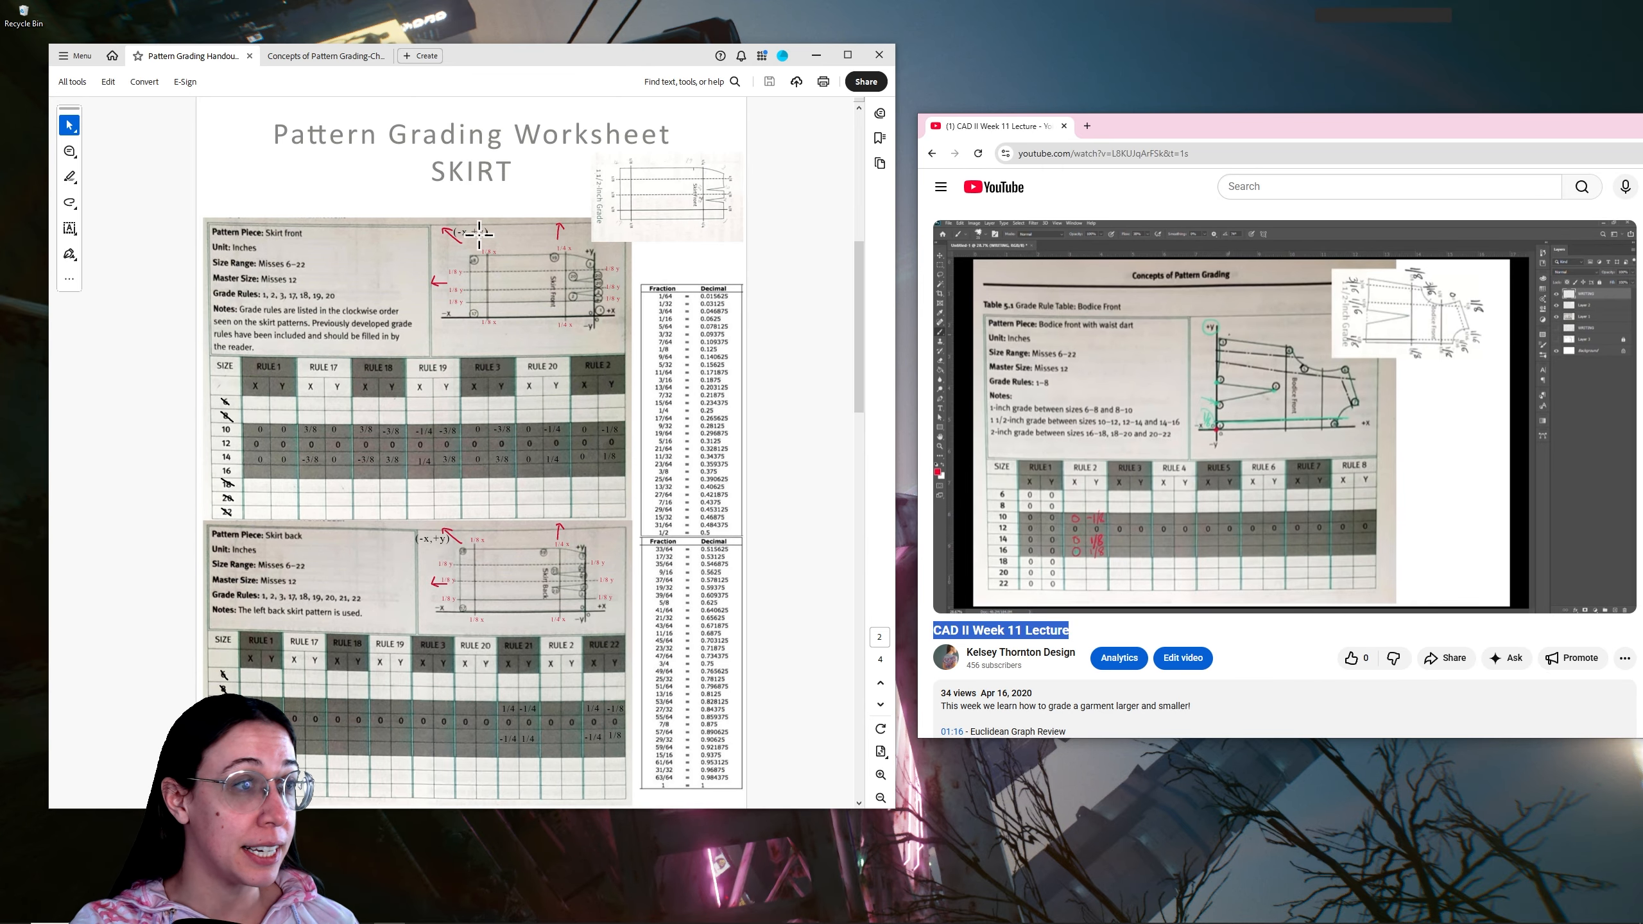
pyautogui.scroll(2, 540, 288)
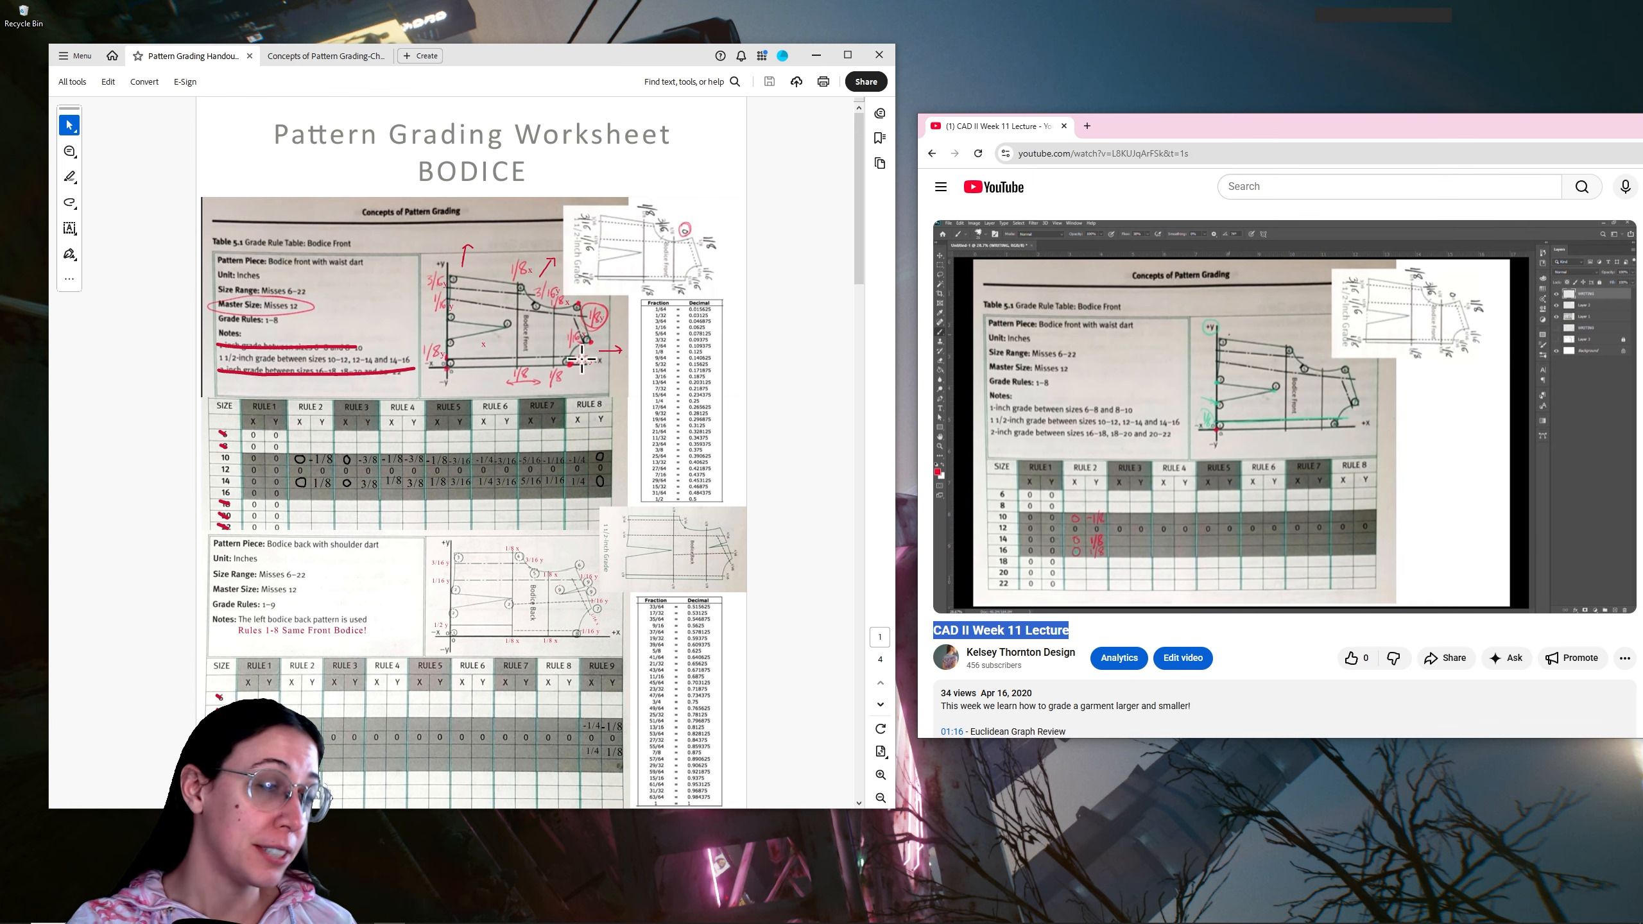
pyautogui.scroll(-5, 520, 530)
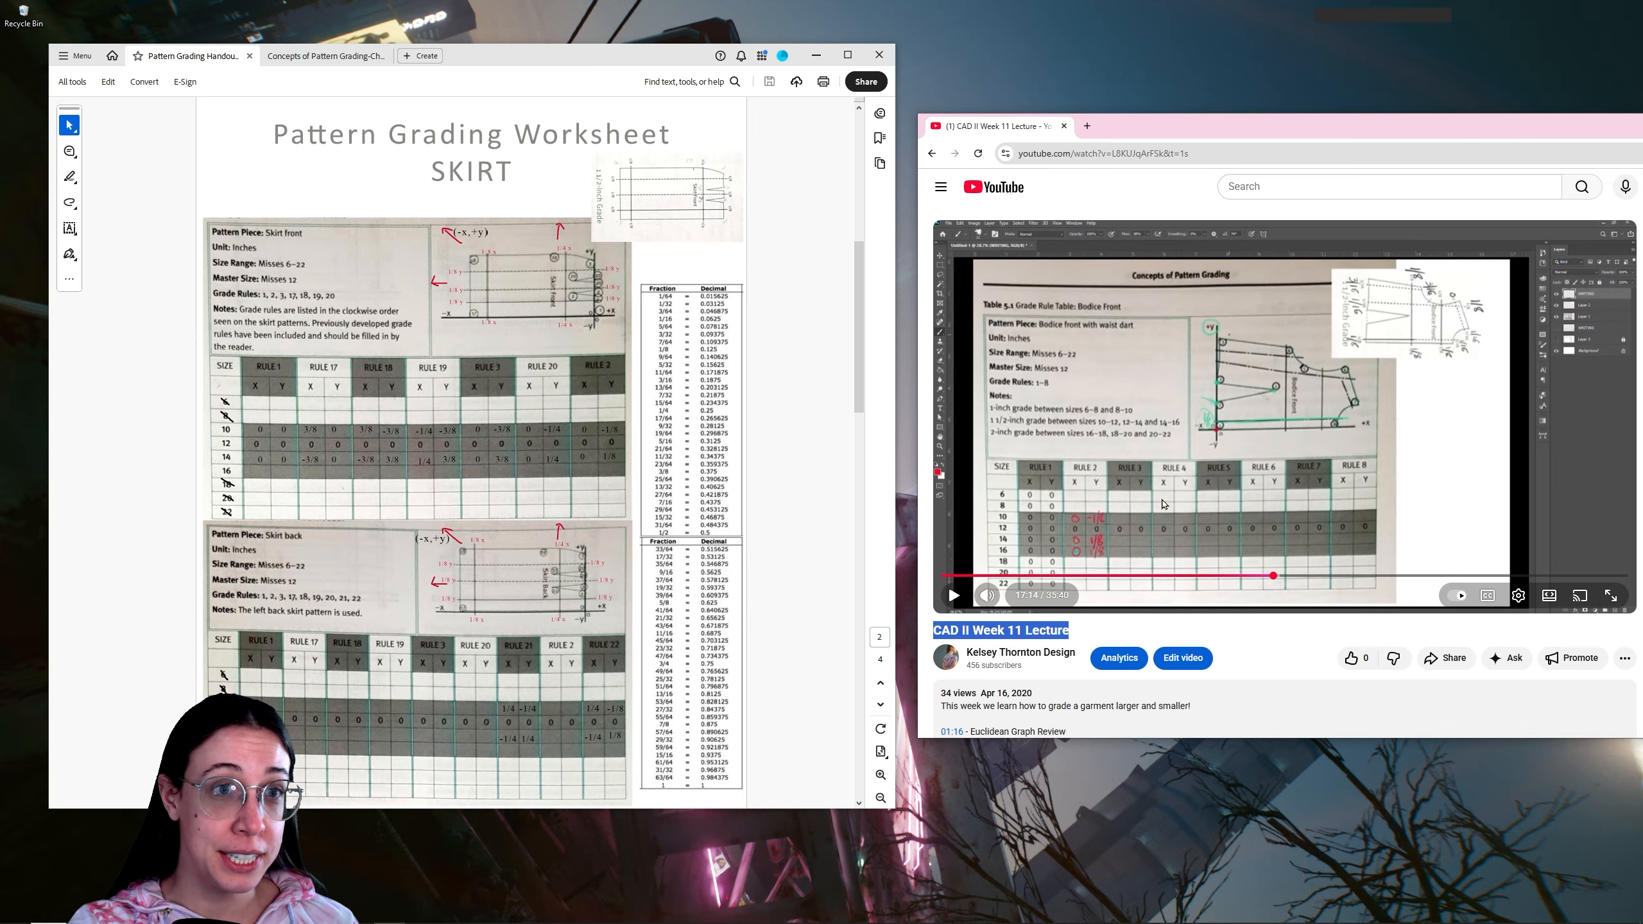
pyautogui.scroll(-3, 380, 516)
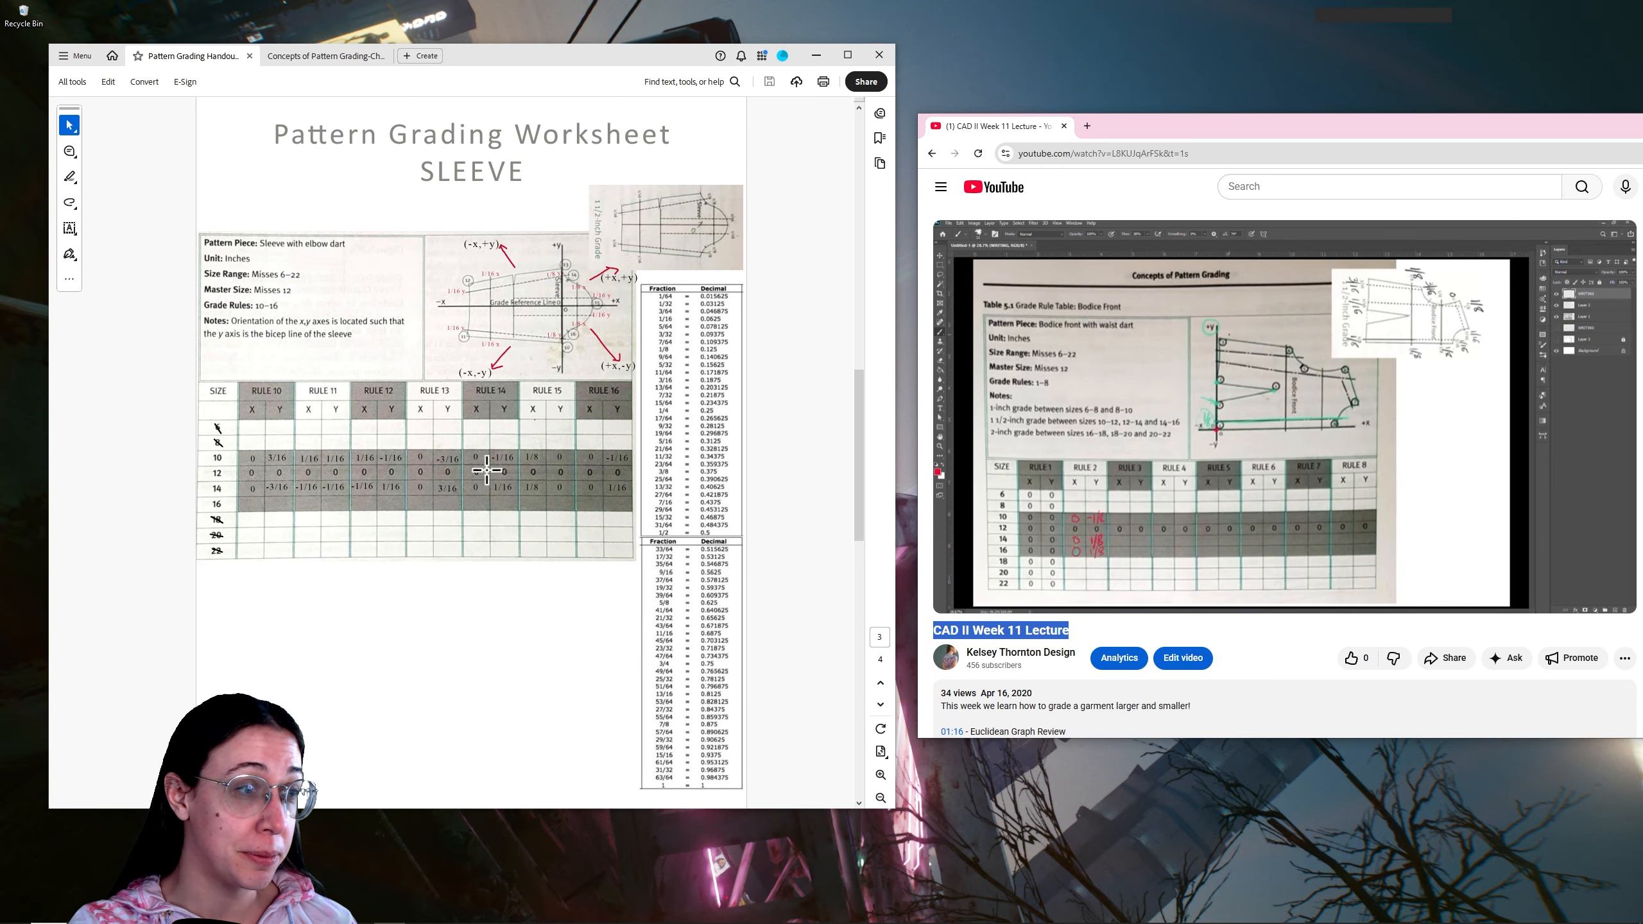
pyautogui.scroll(-3, 474, 572)
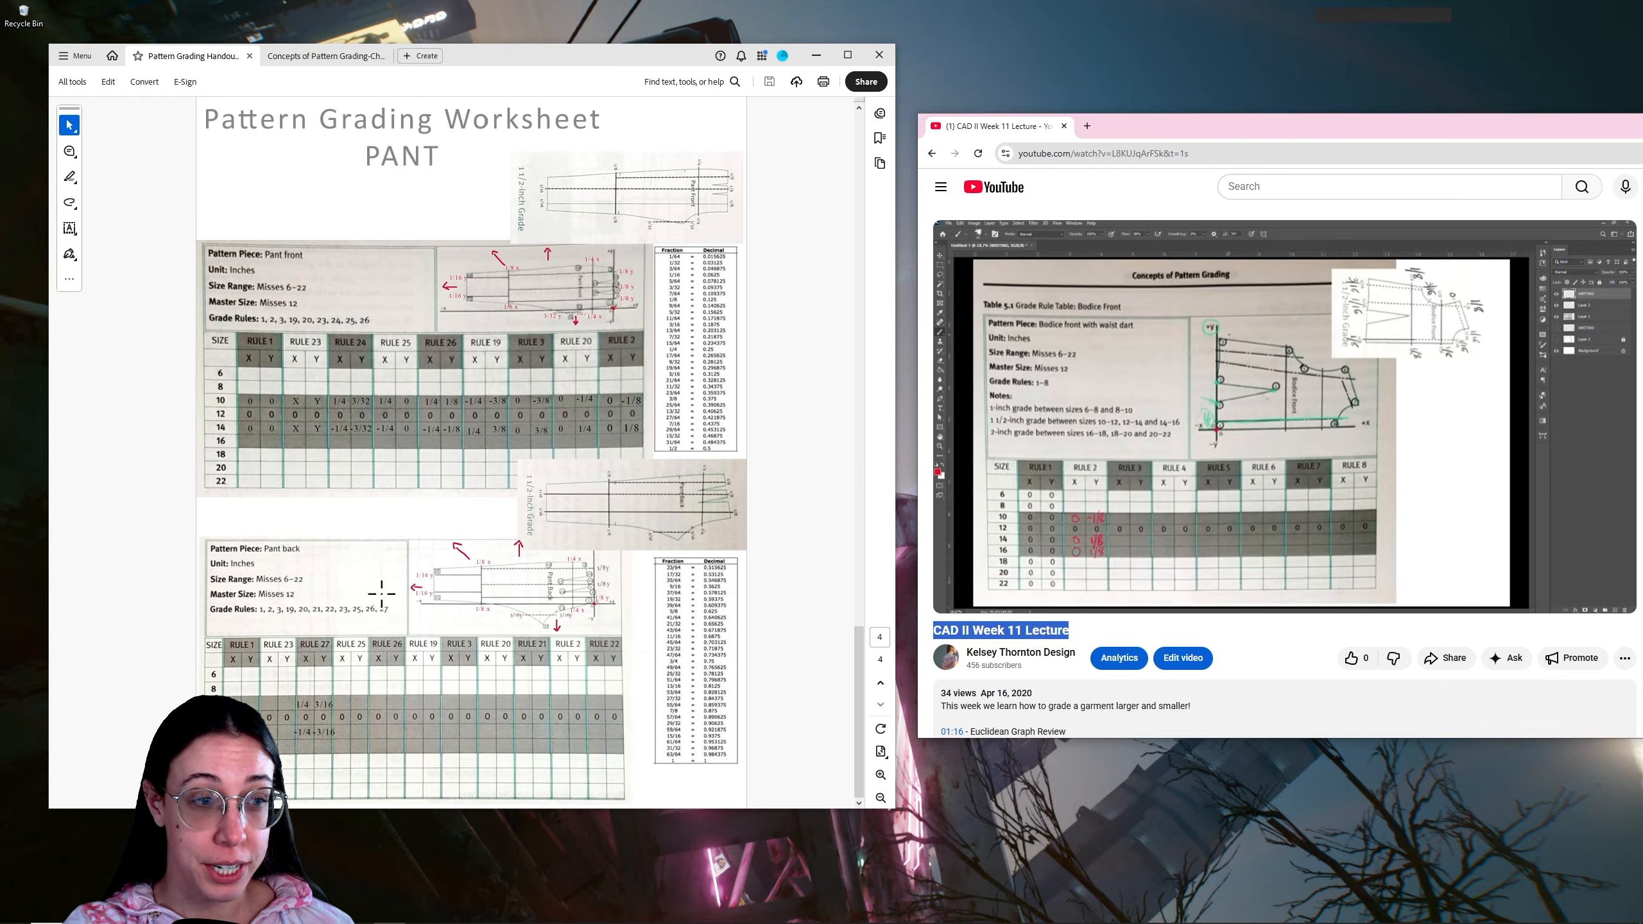
# Switch to CLO with the dress sloper project, maximize its window and show the grading size settings
pyautogui.moveTo(395, 918)
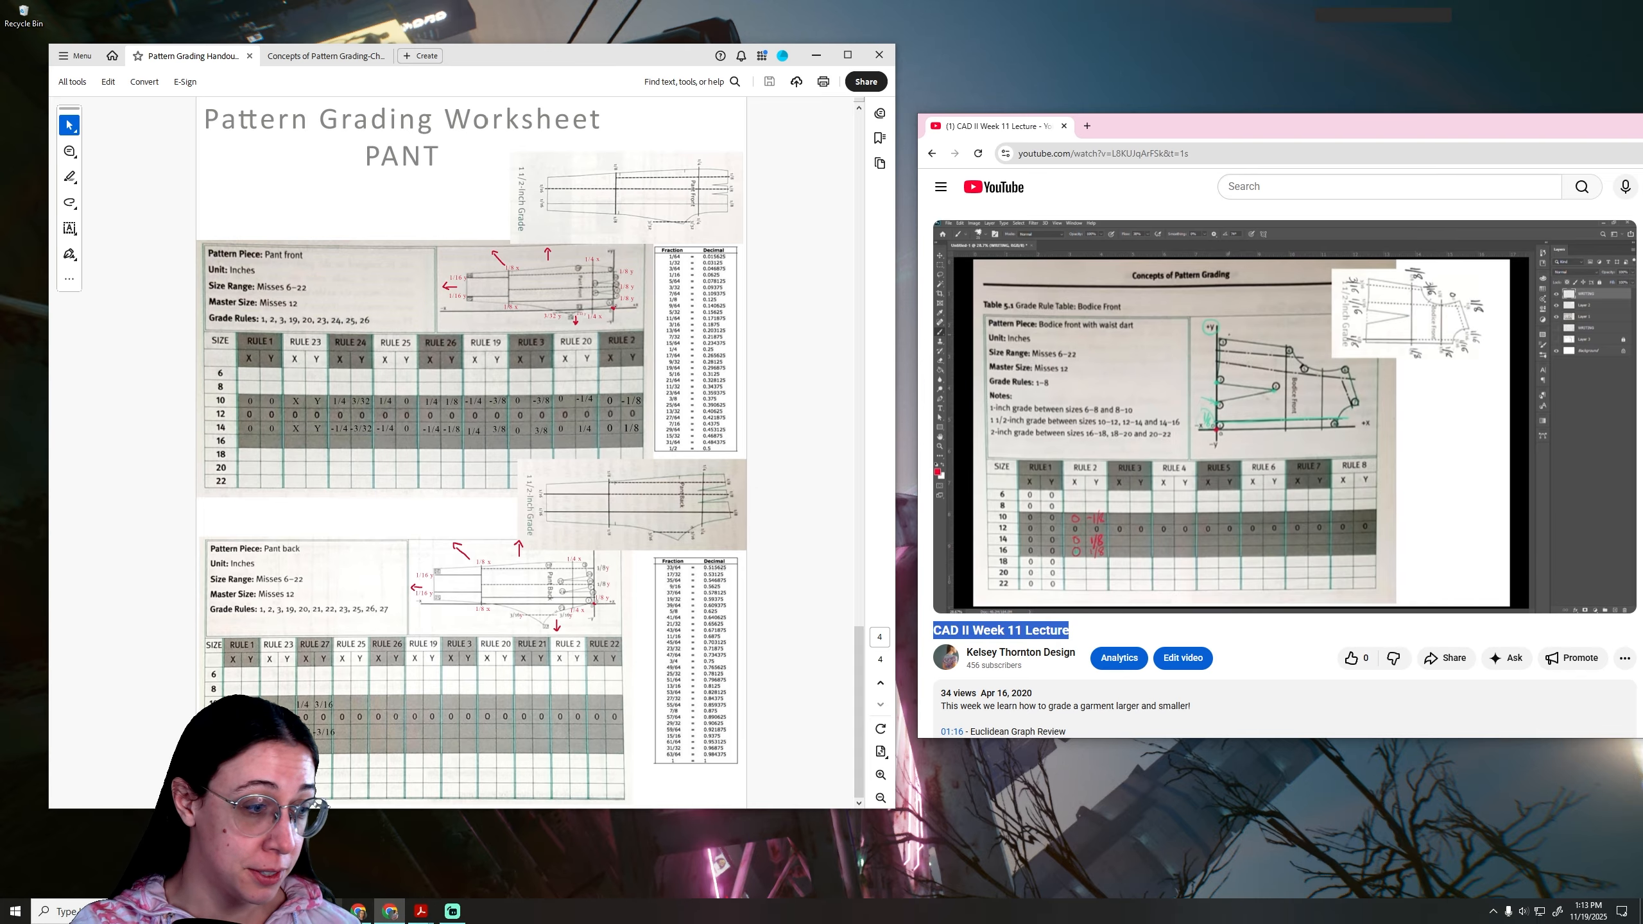
pyautogui.click(330, 911)
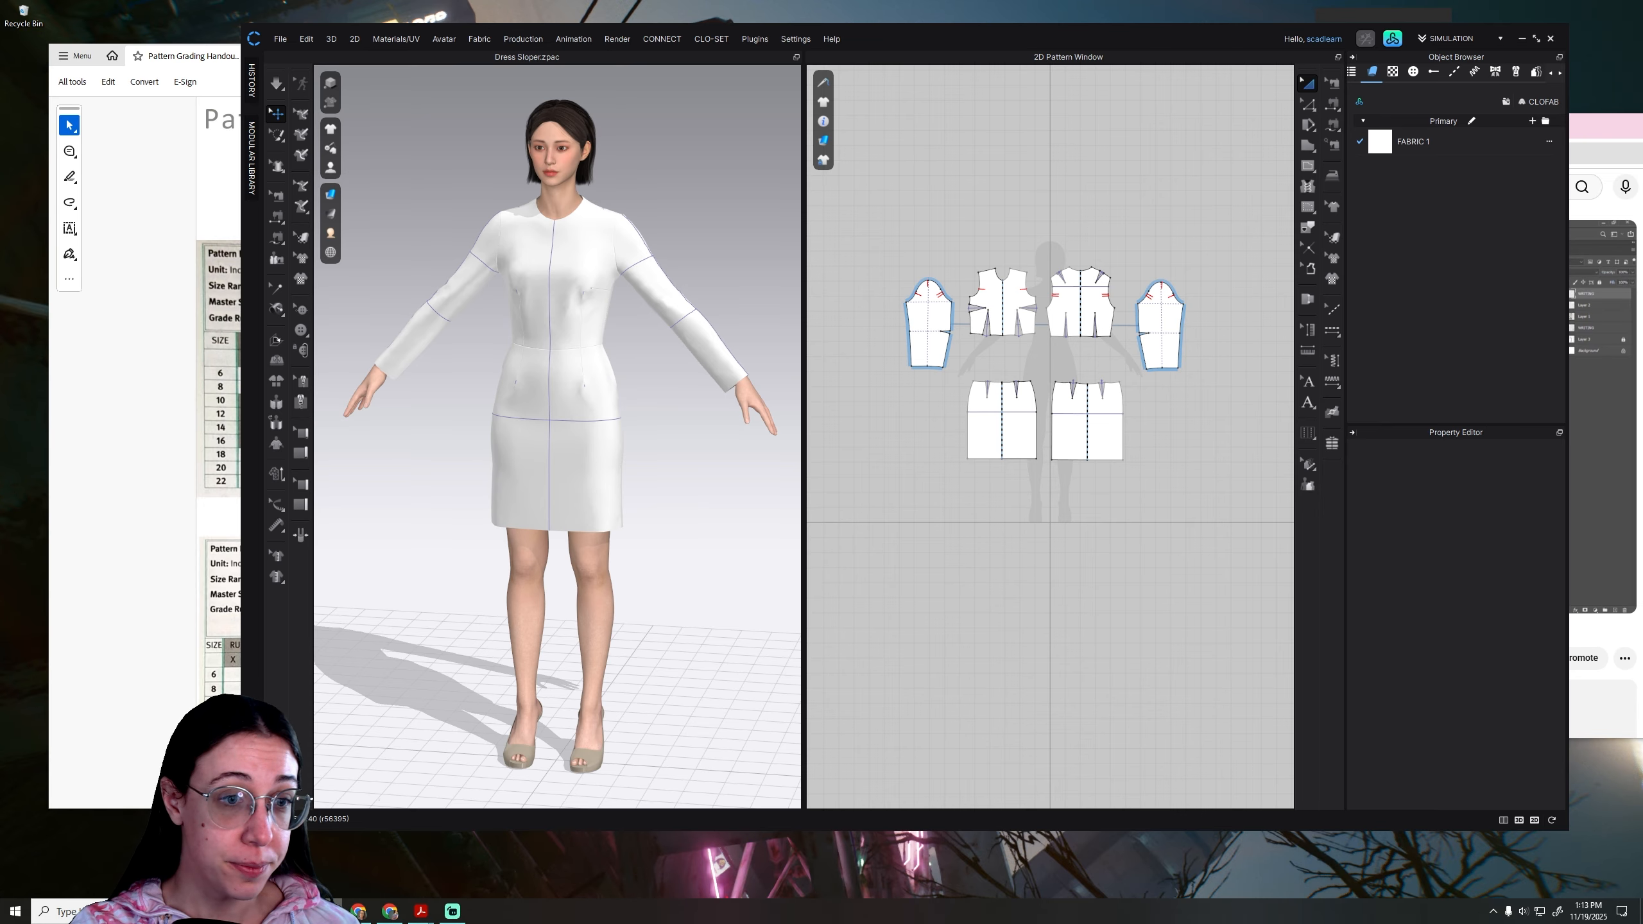
pyautogui.click(1536, 38)
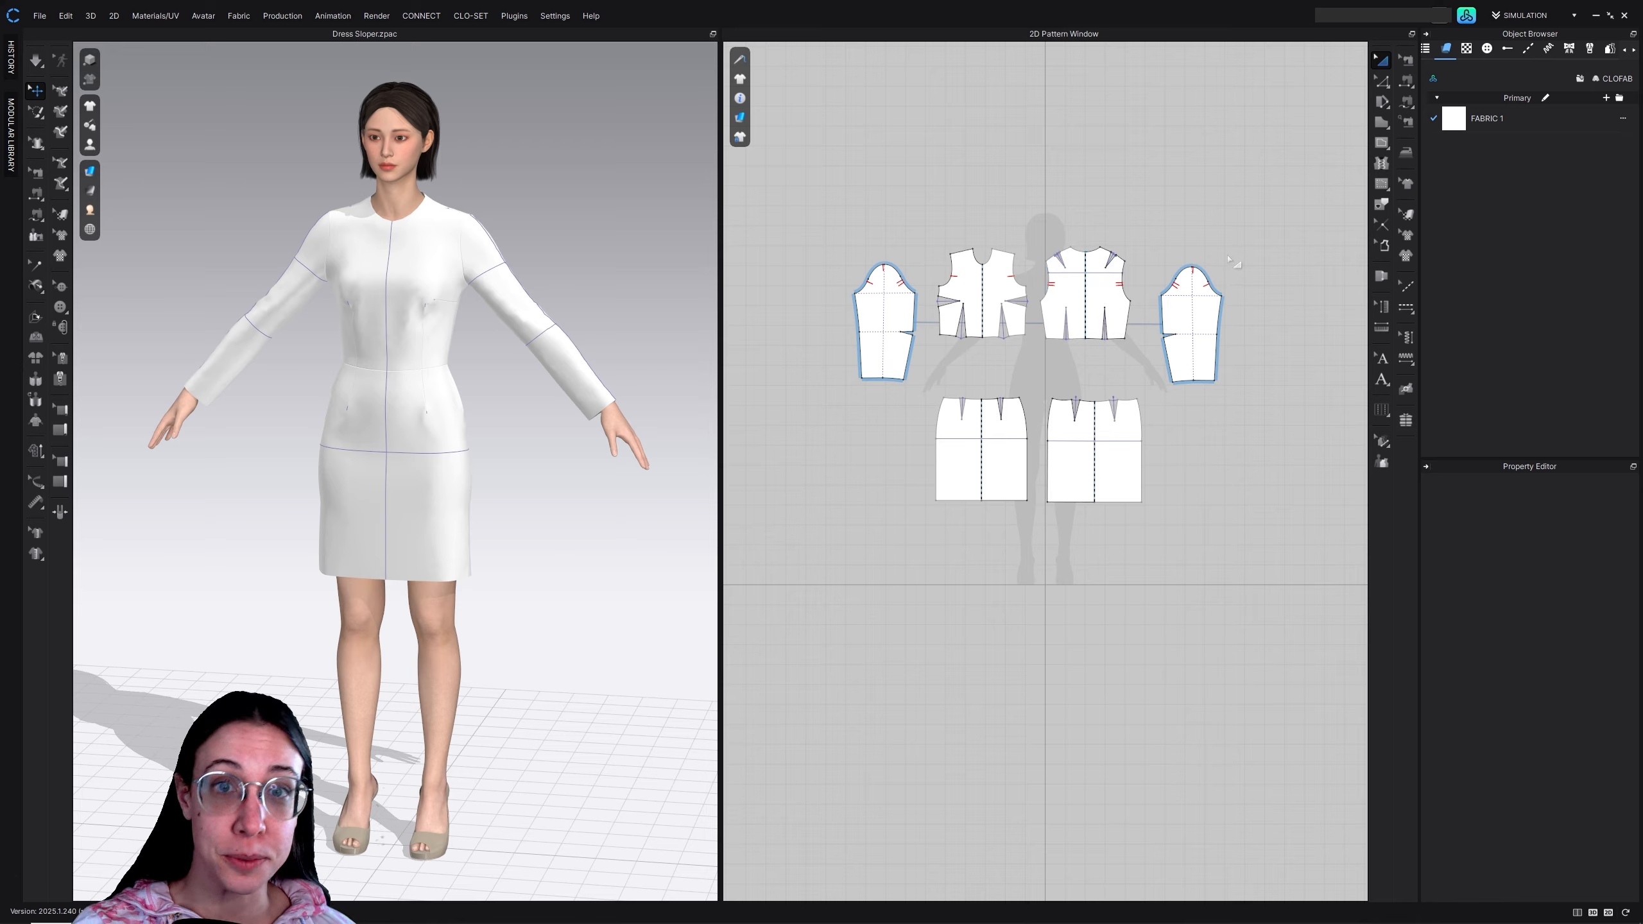
pyautogui.click(1610, 50)
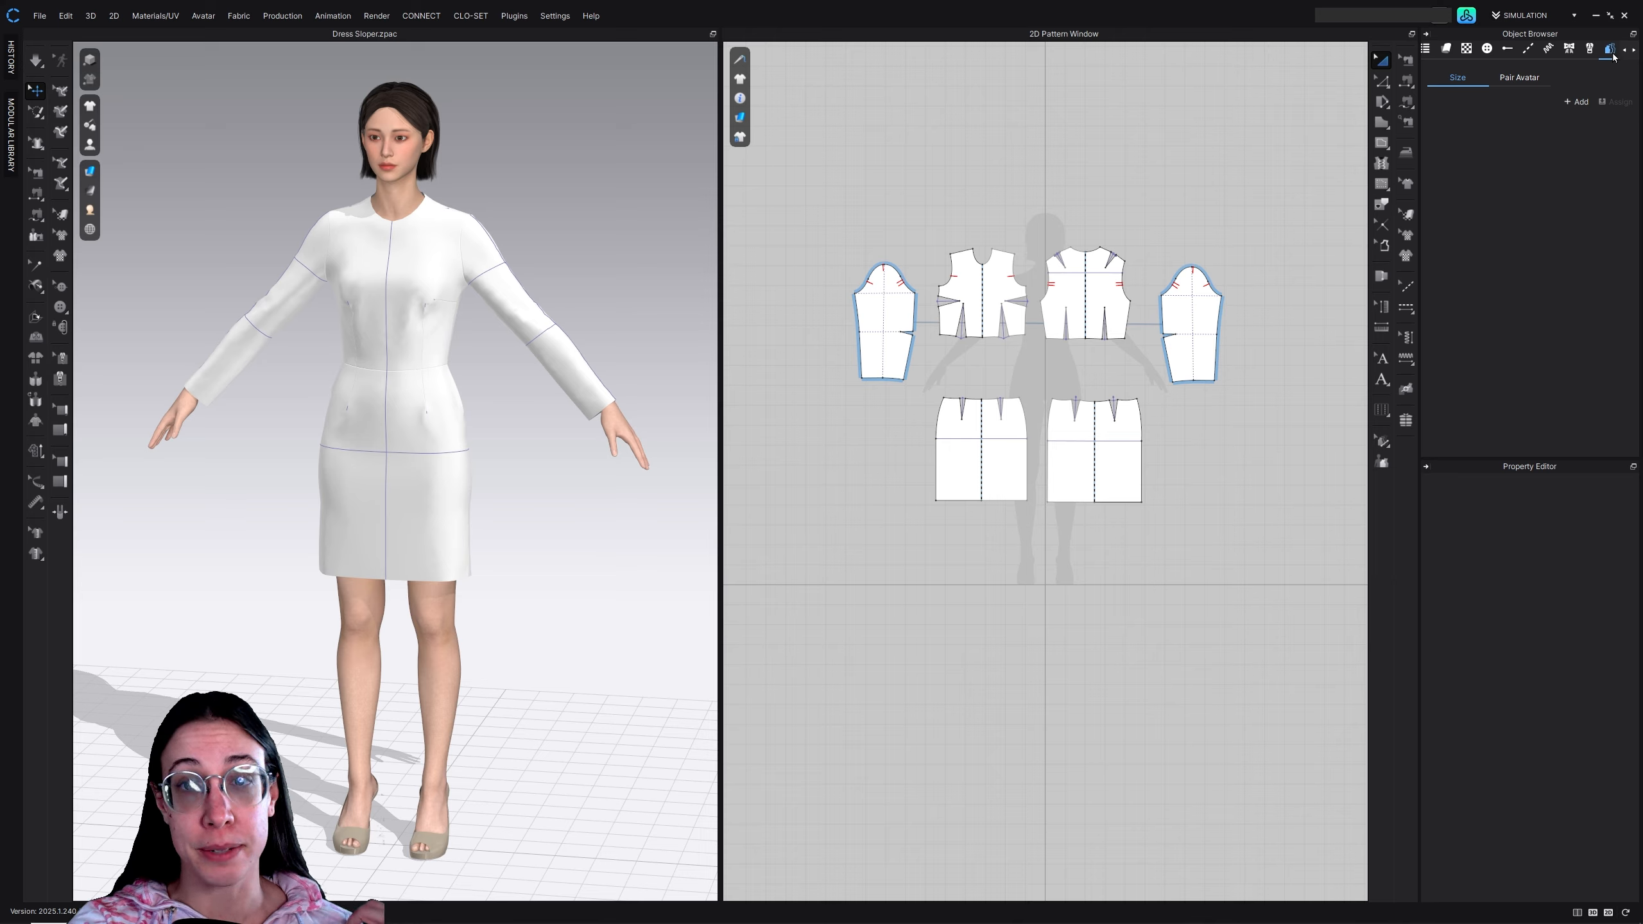
# Add a new size group and three additional sizes to it
pyautogui.click(1577, 102)
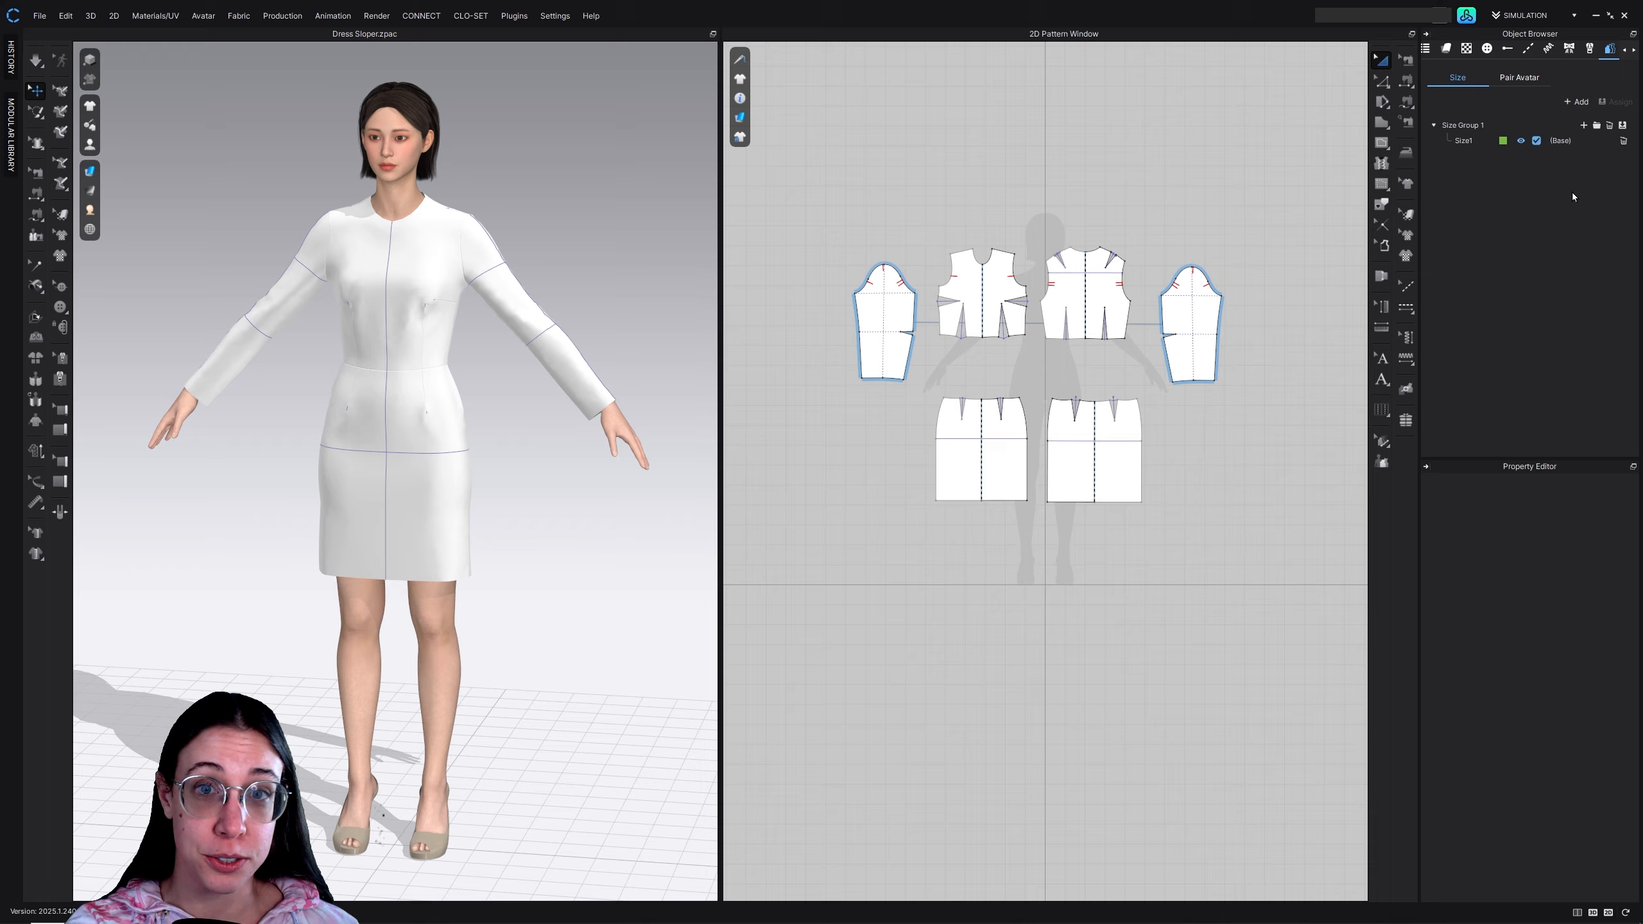
pyautogui.click(1584, 126)
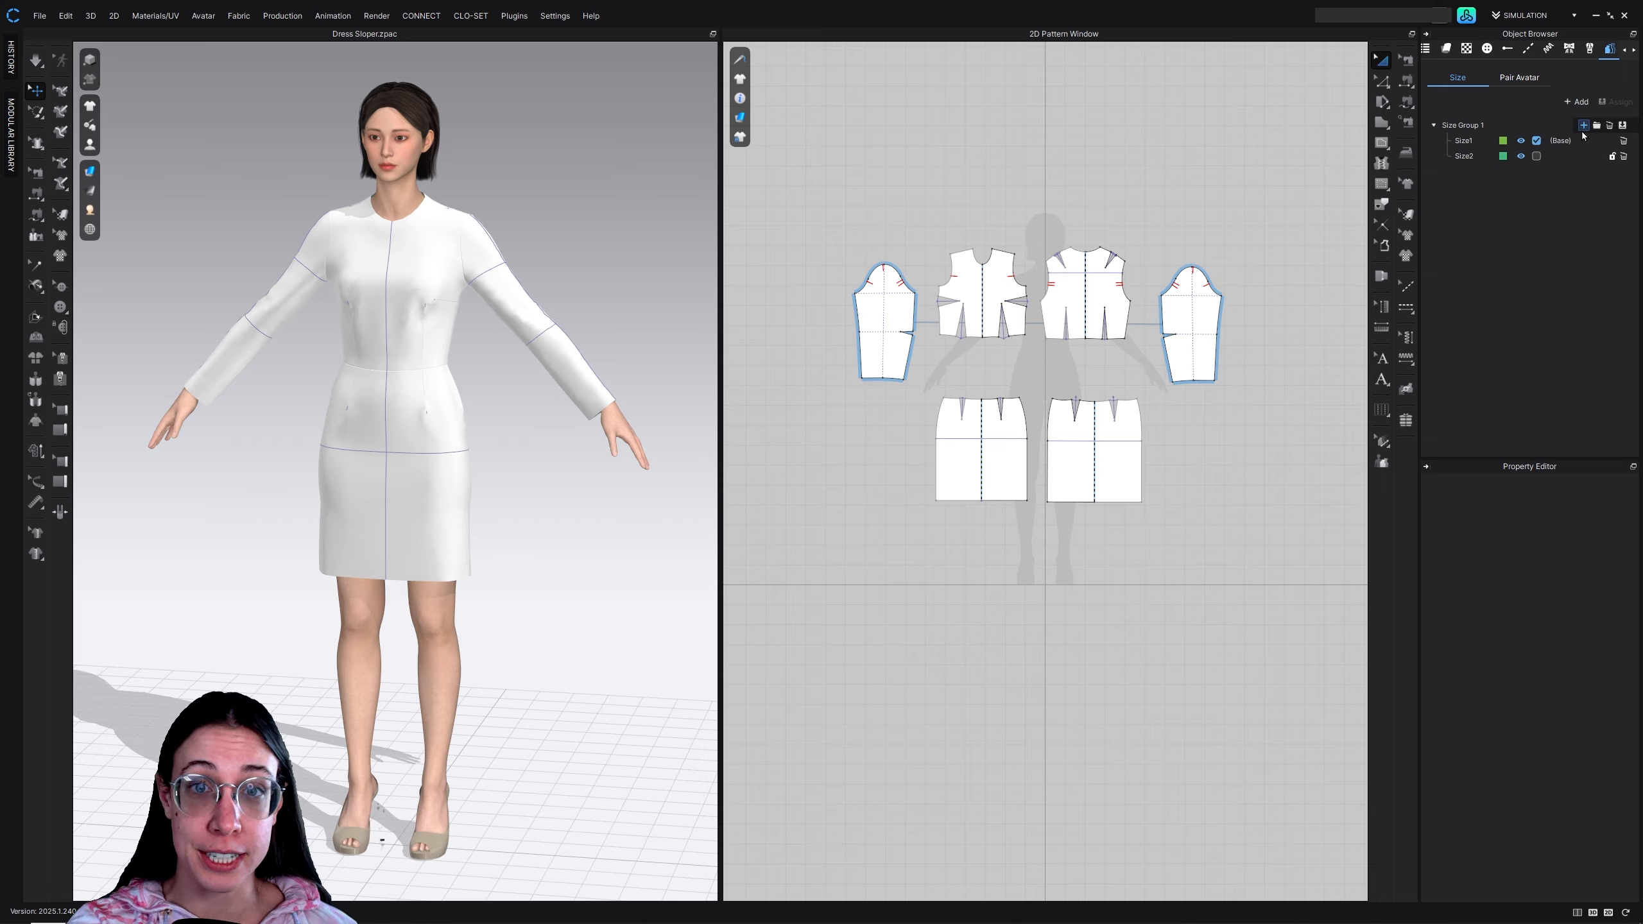
pyautogui.click(1583, 126)
pyautogui.click(1583, 126)
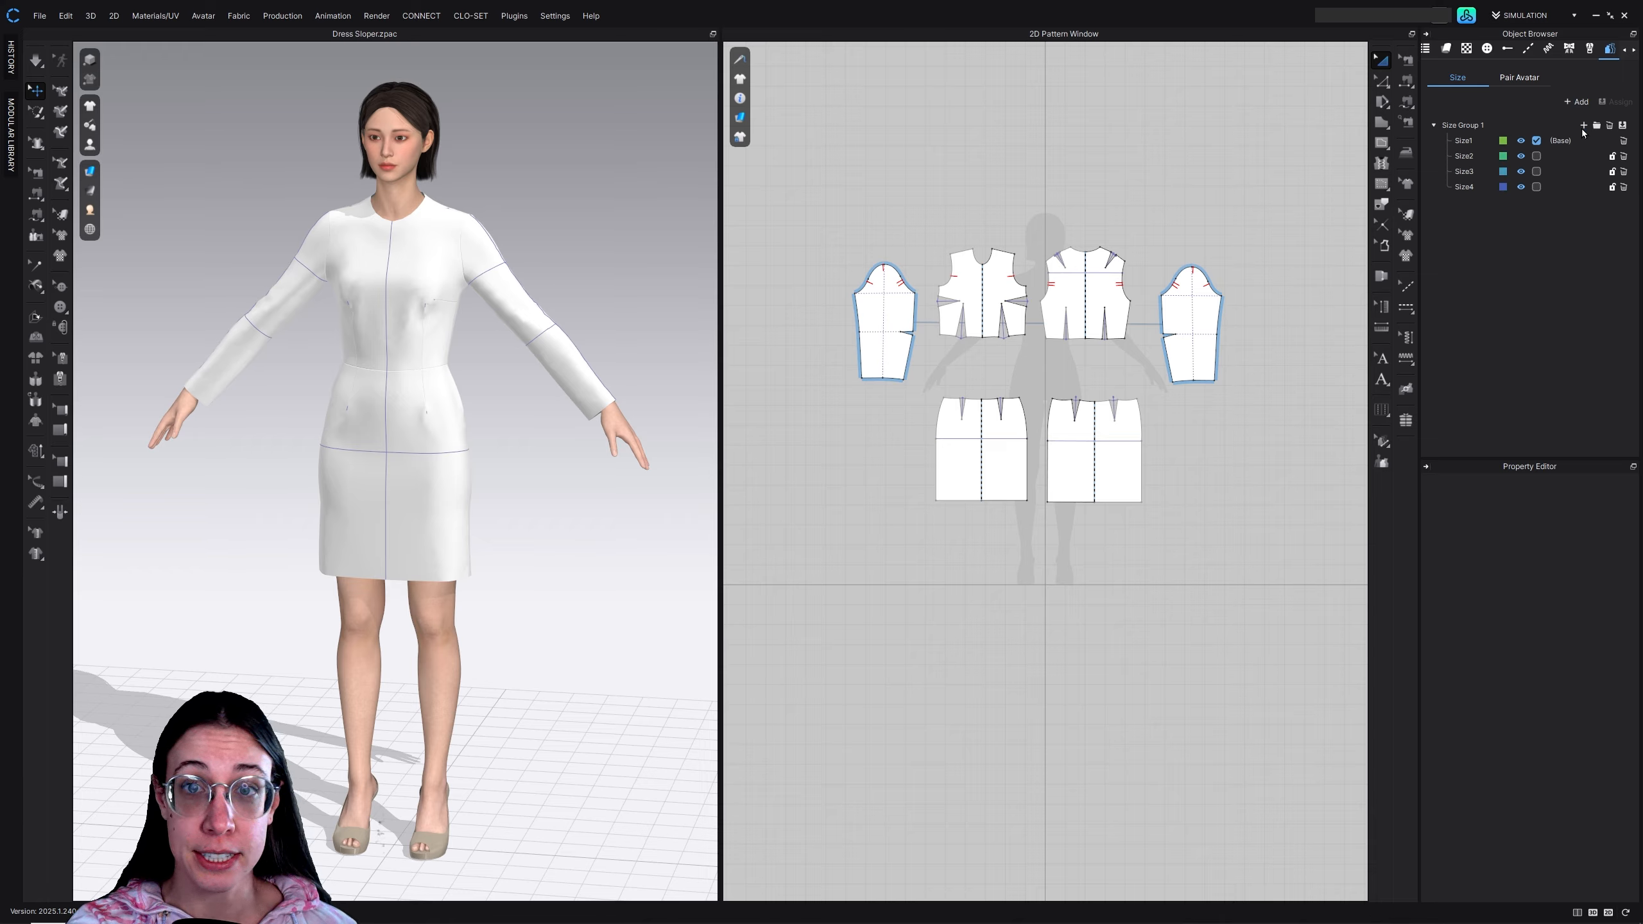
# Rename the four sizes in the group to 8, 10, 12 and 14
pyautogui.doubleClick(1471, 140)
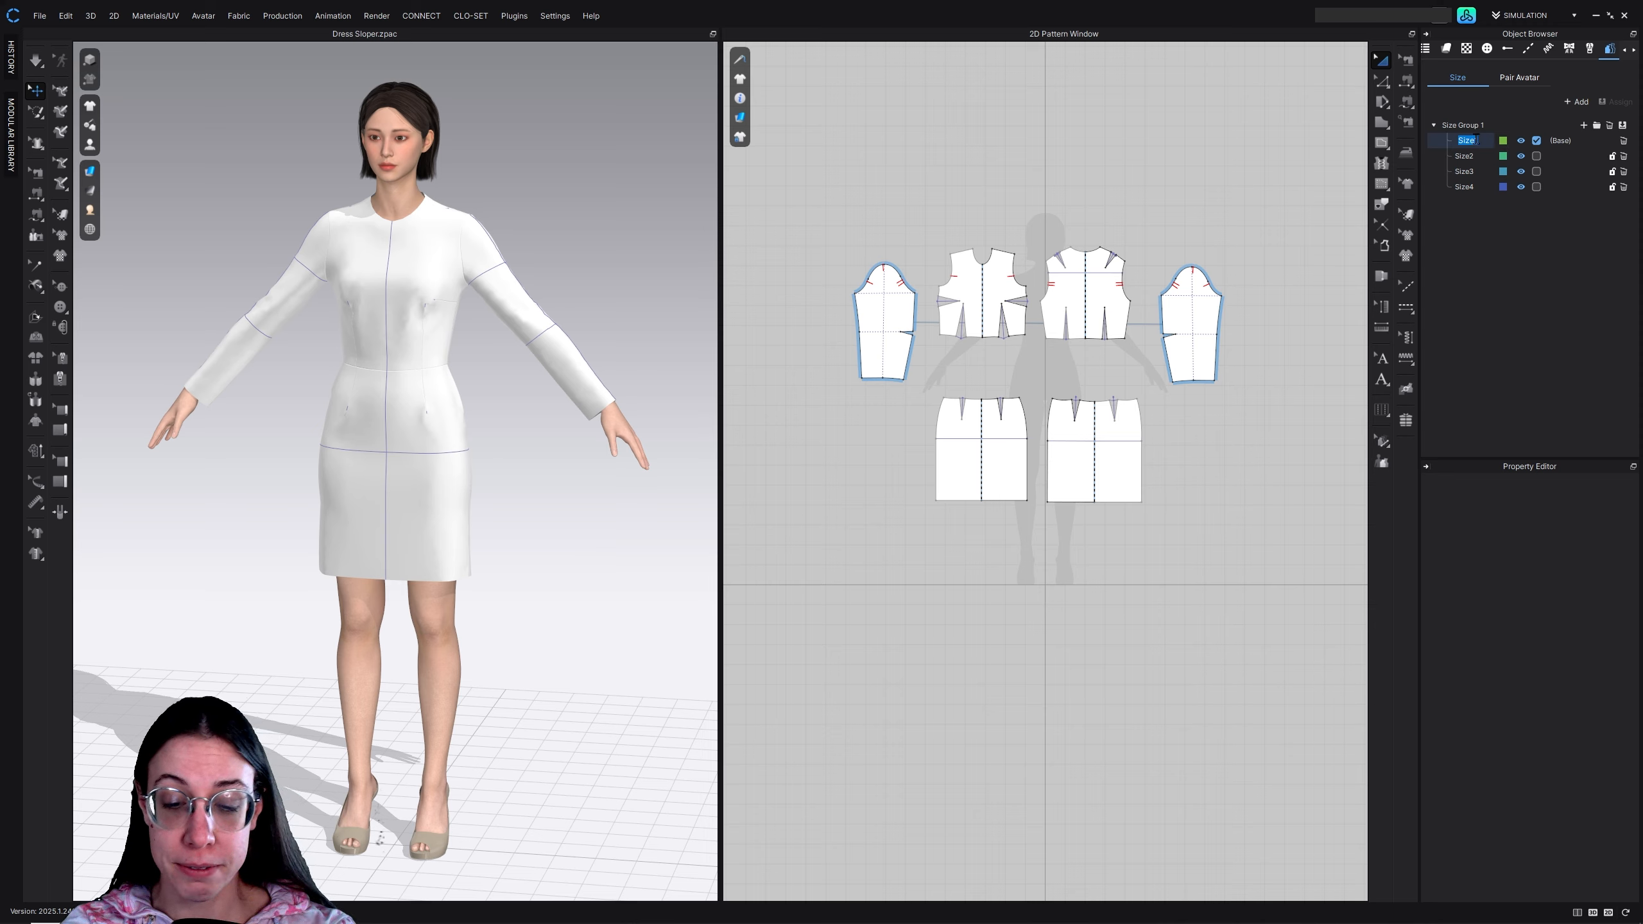
pyautogui.write('8')
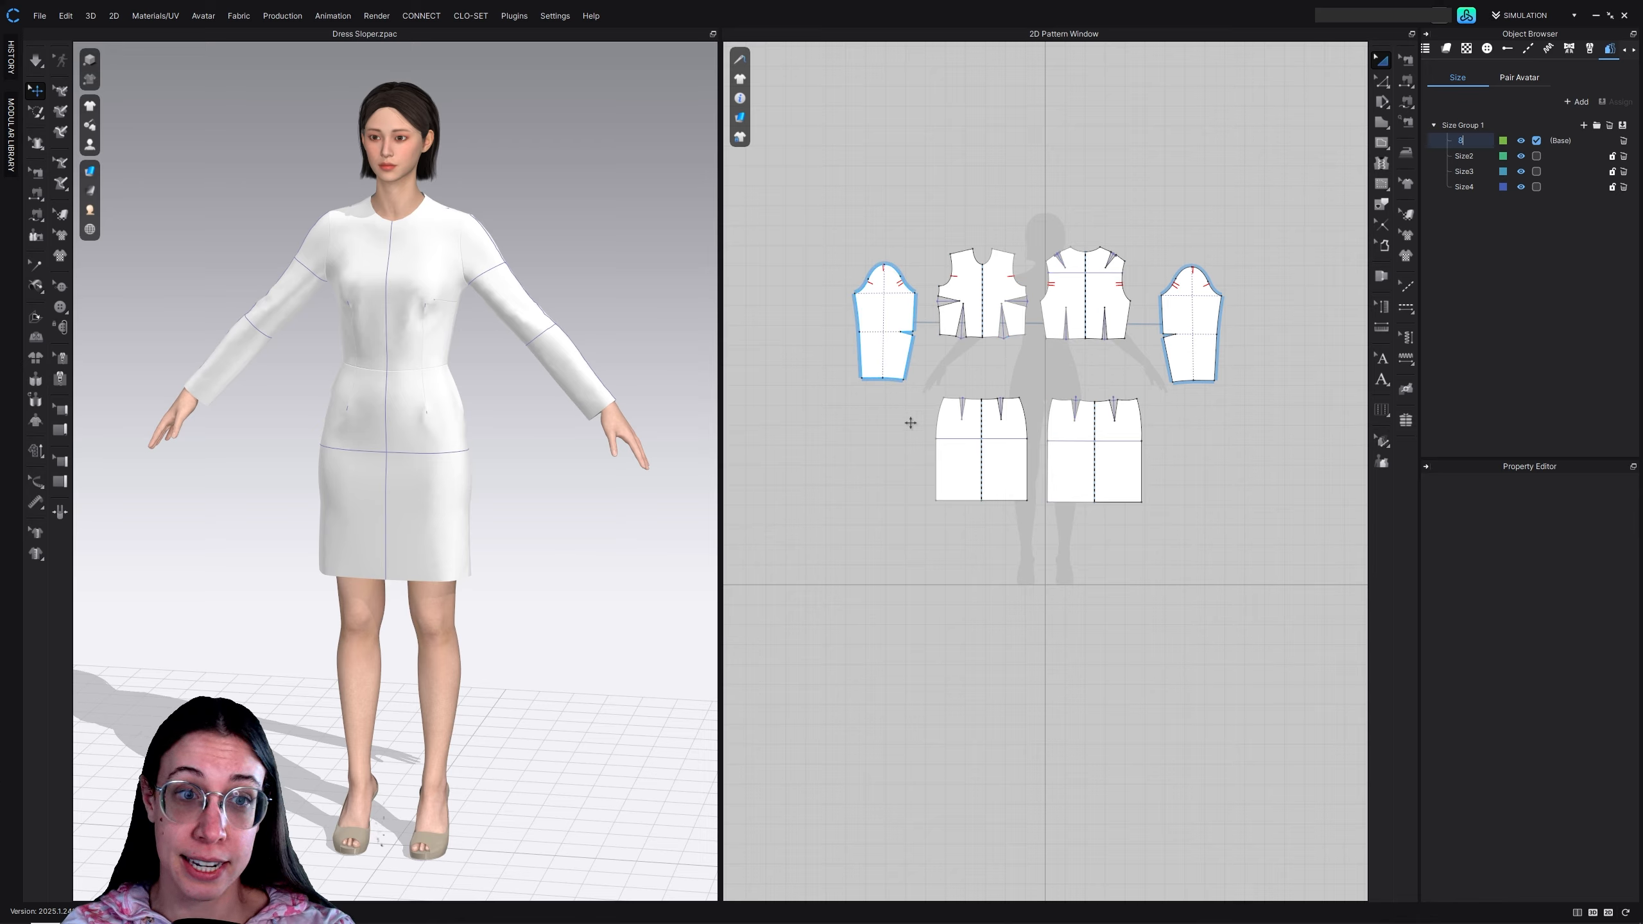
pyautogui.click(1498, 237)
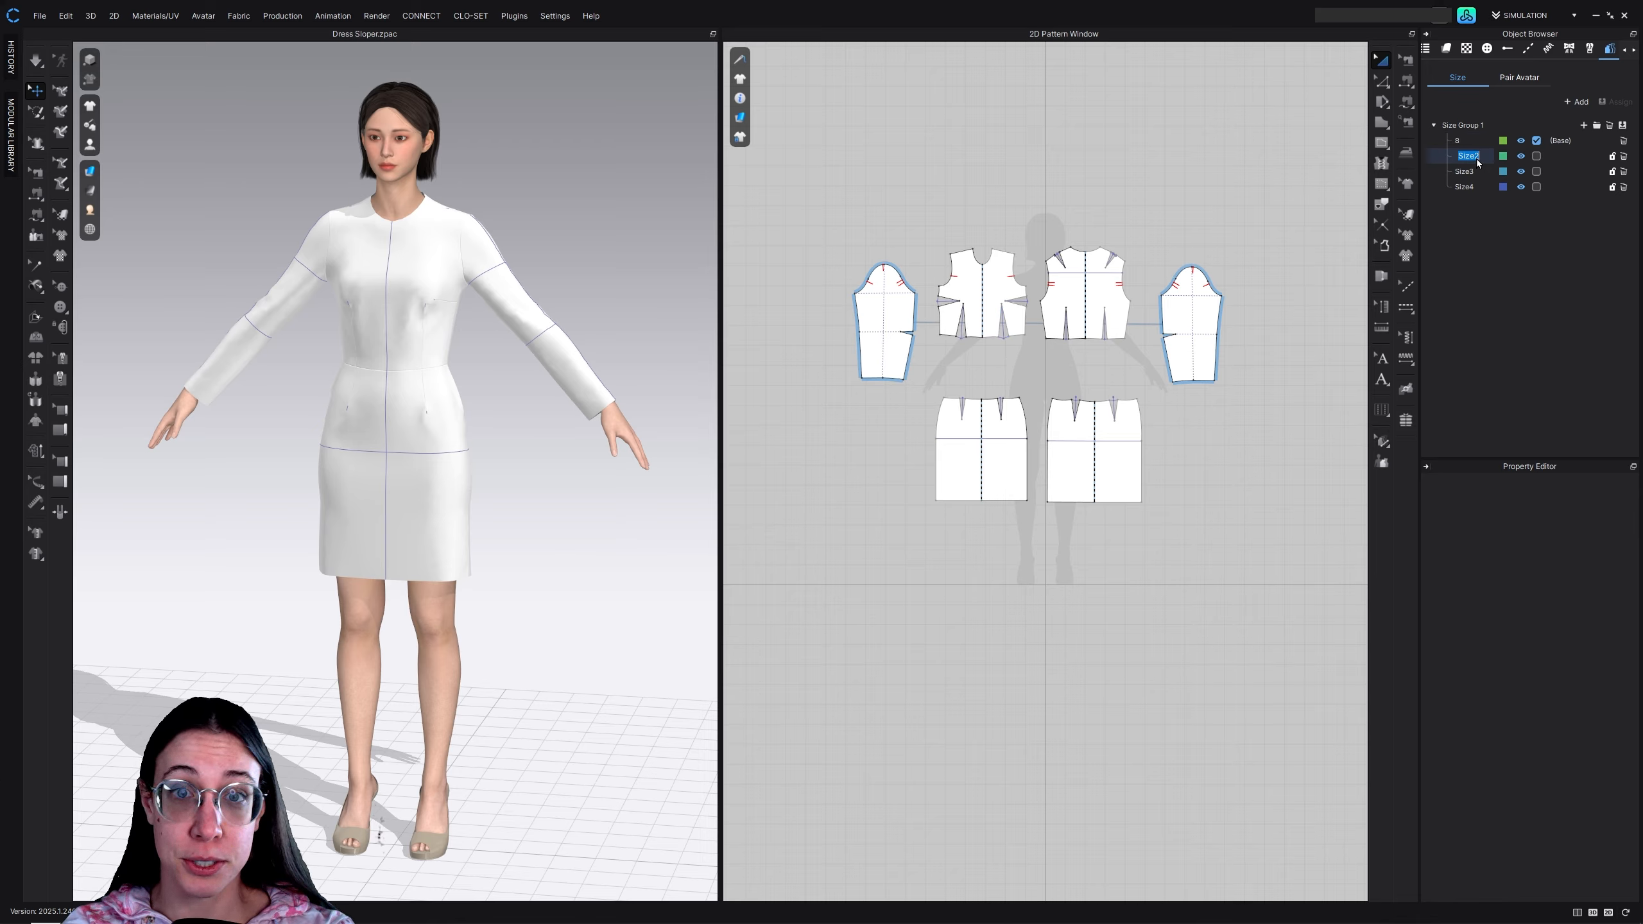
pyautogui.write('10')
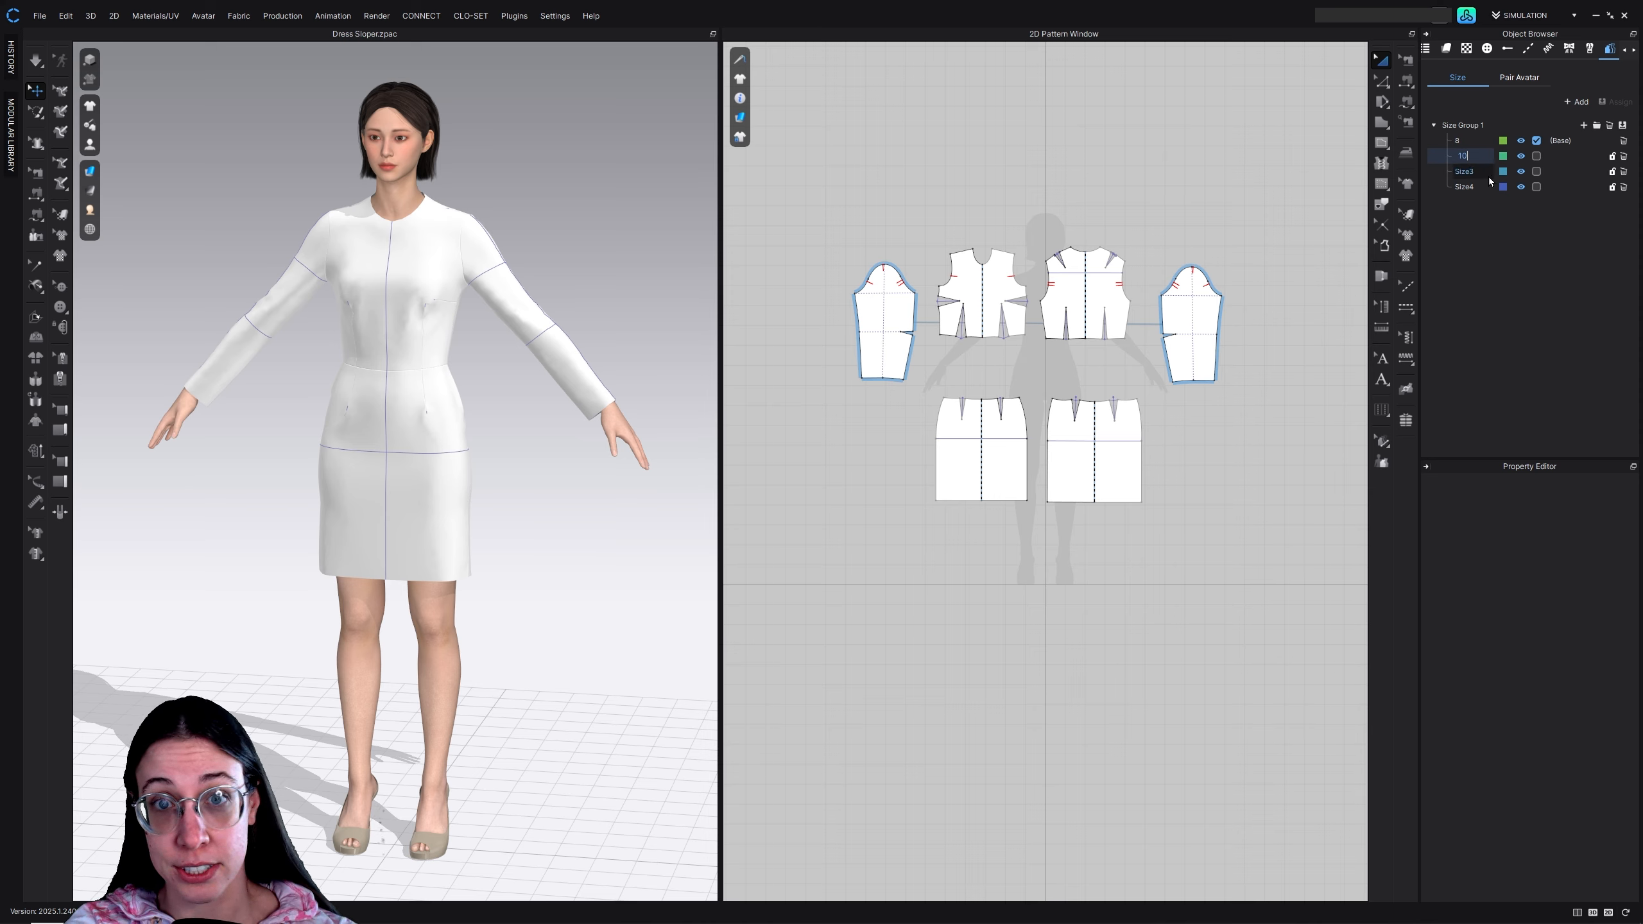
pyautogui.doubleClick(1478, 172)
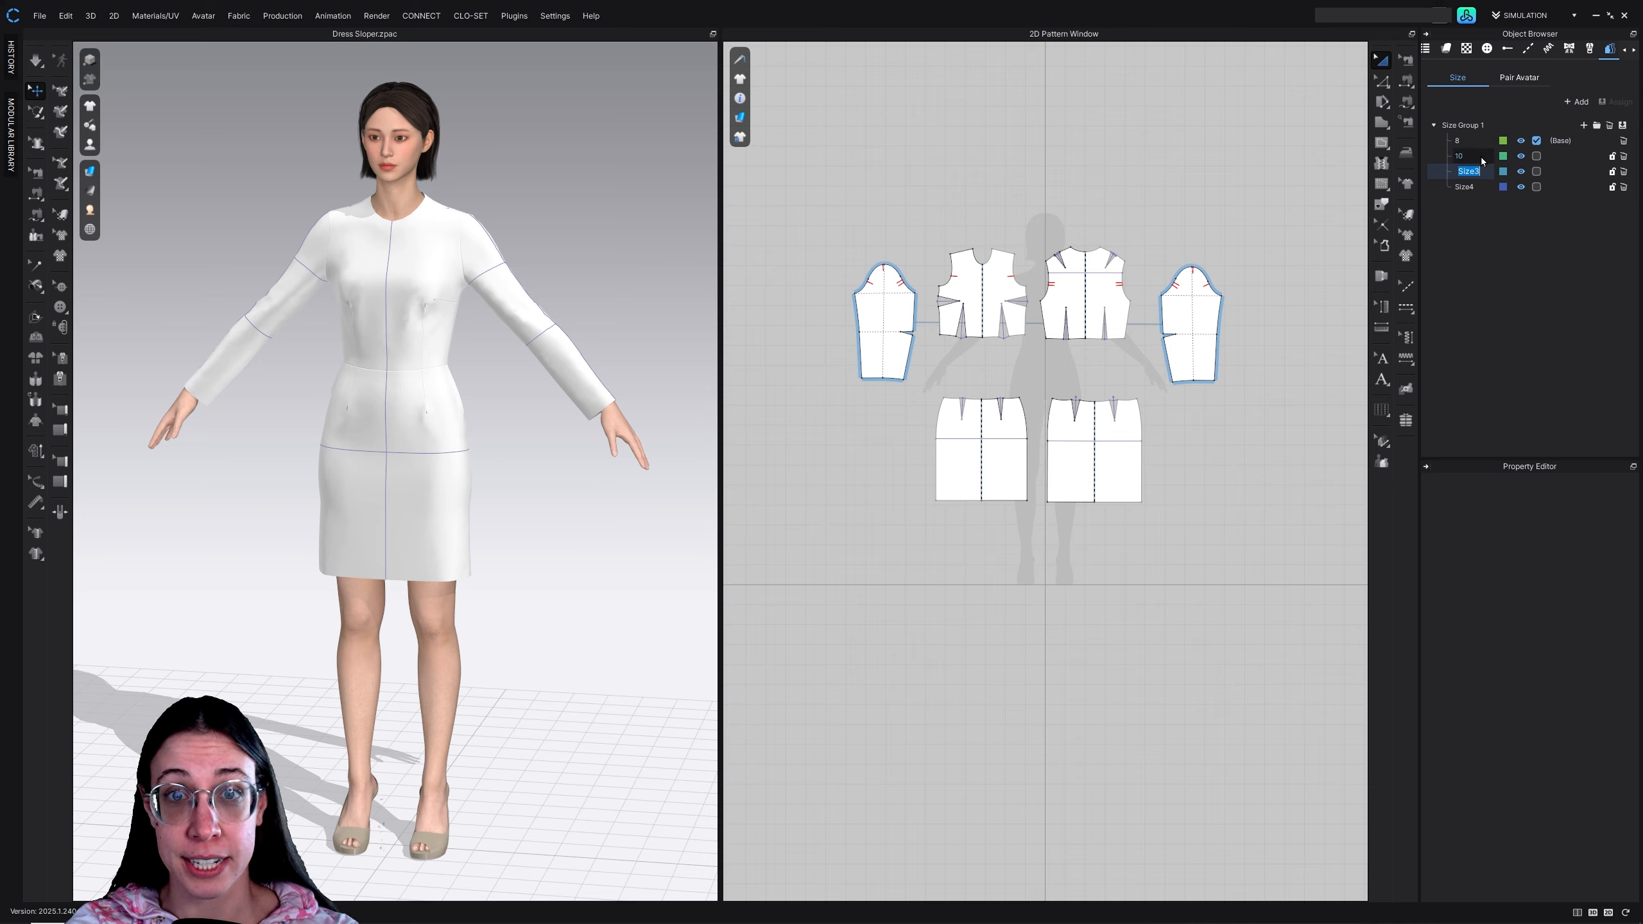
pyautogui.write('12')
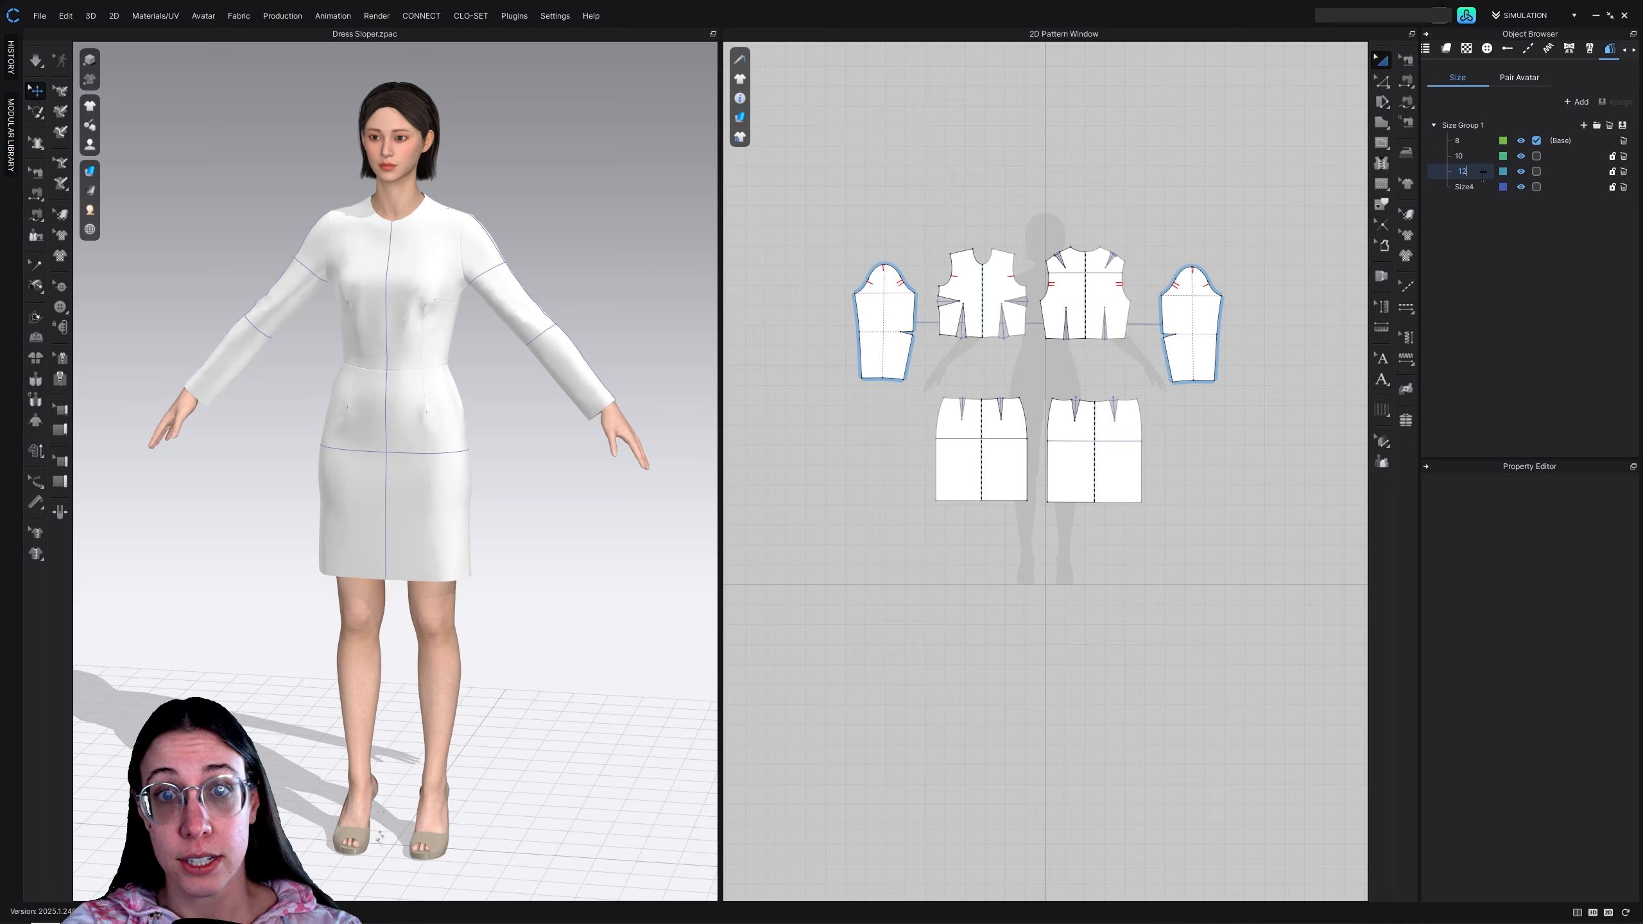
pyautogui.press('Return')
pyautogui.write('14')
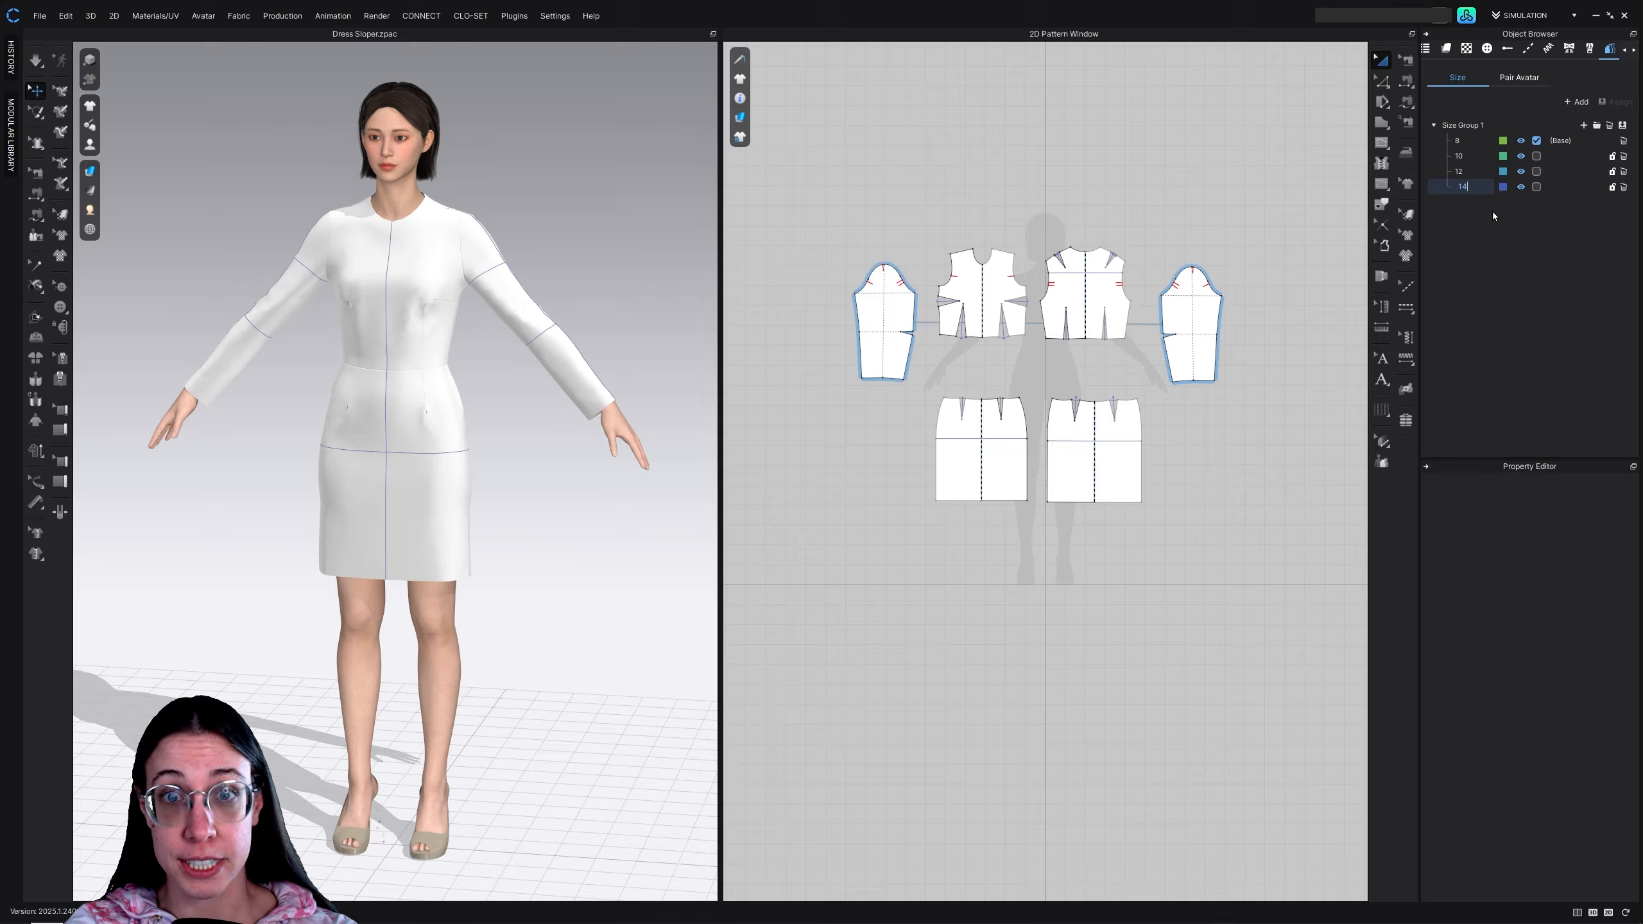
pyautogui.press('Return')
pyautogui.click(1478, 162)
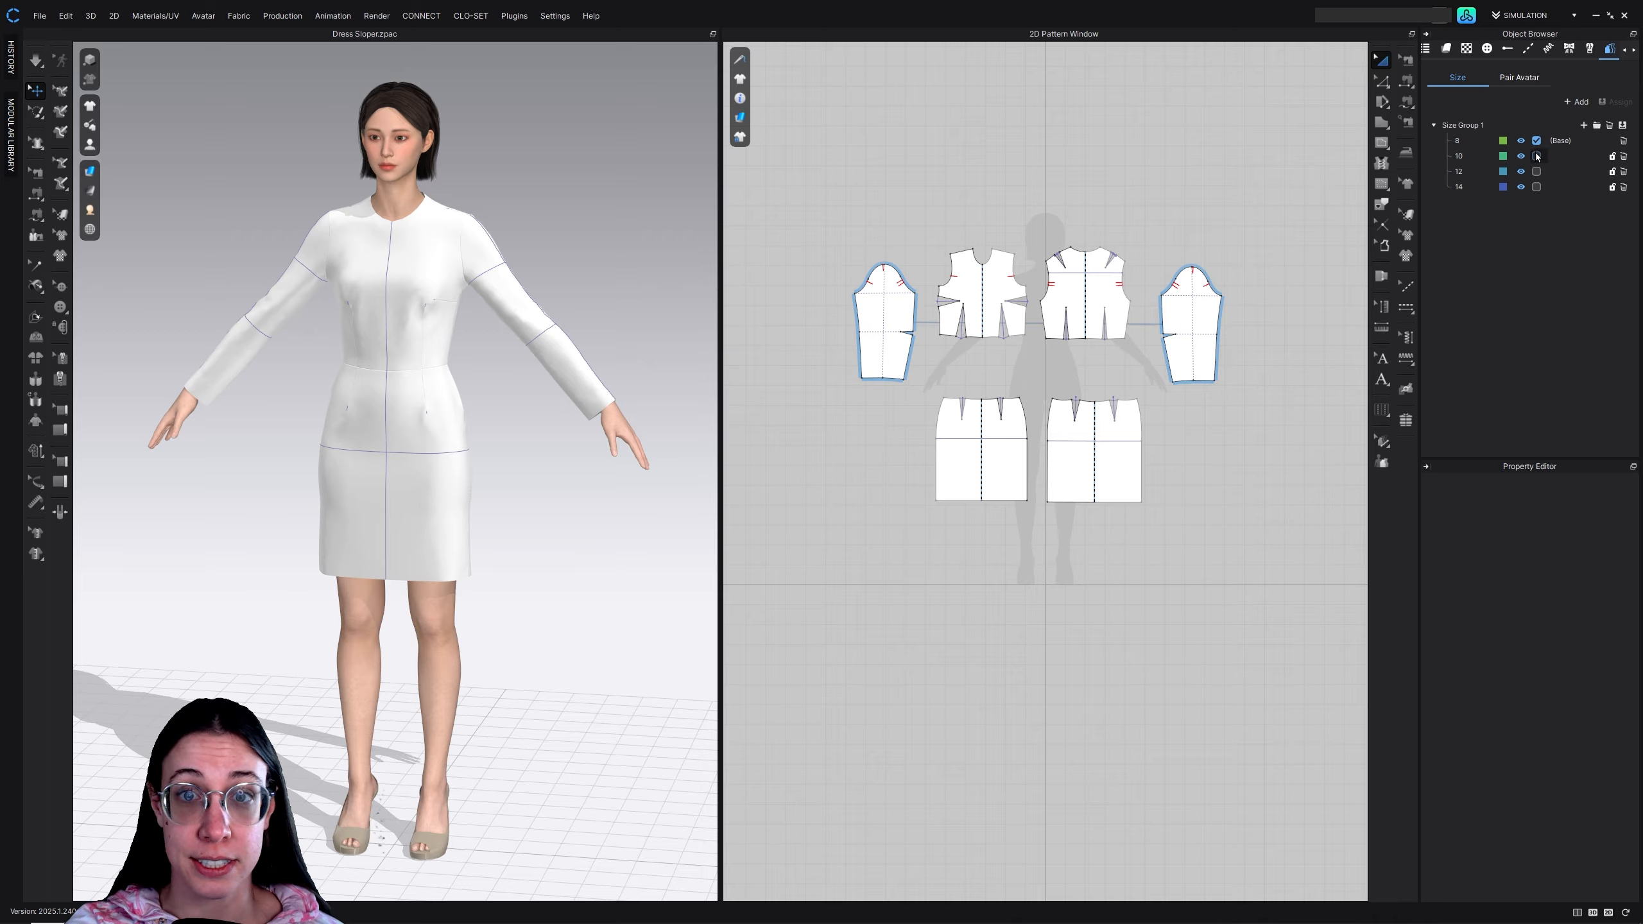
# Try to make size 10 the base size of the group
pyautogui.click(1121, 289)
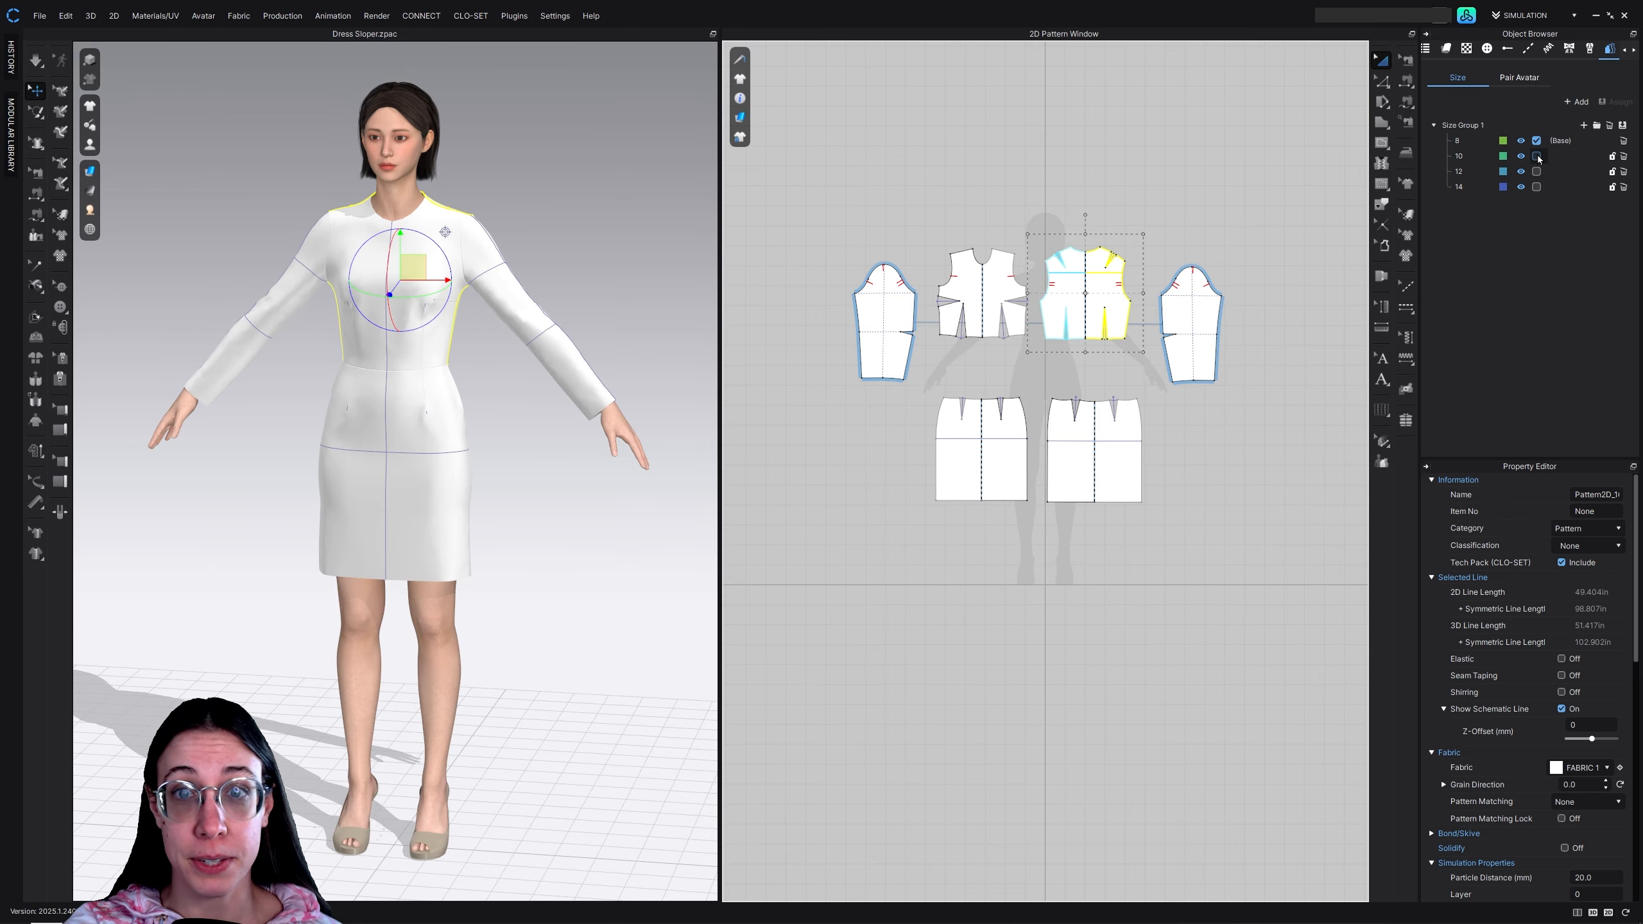
pyautogui.click(1552, 196)
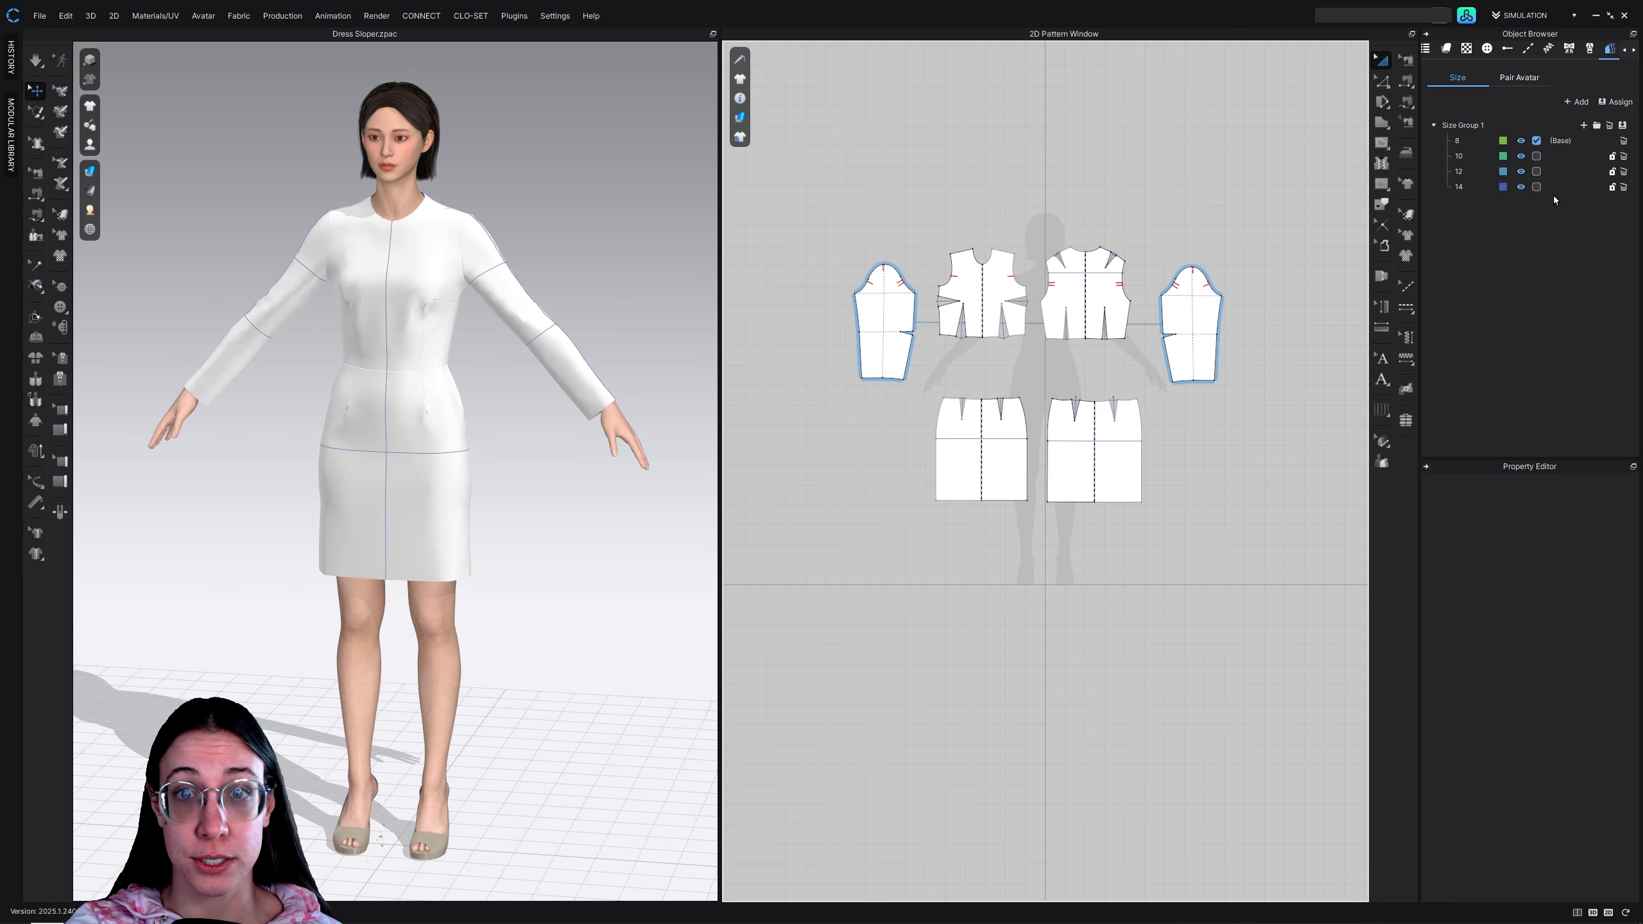
pyautogui.click(1537, 157)
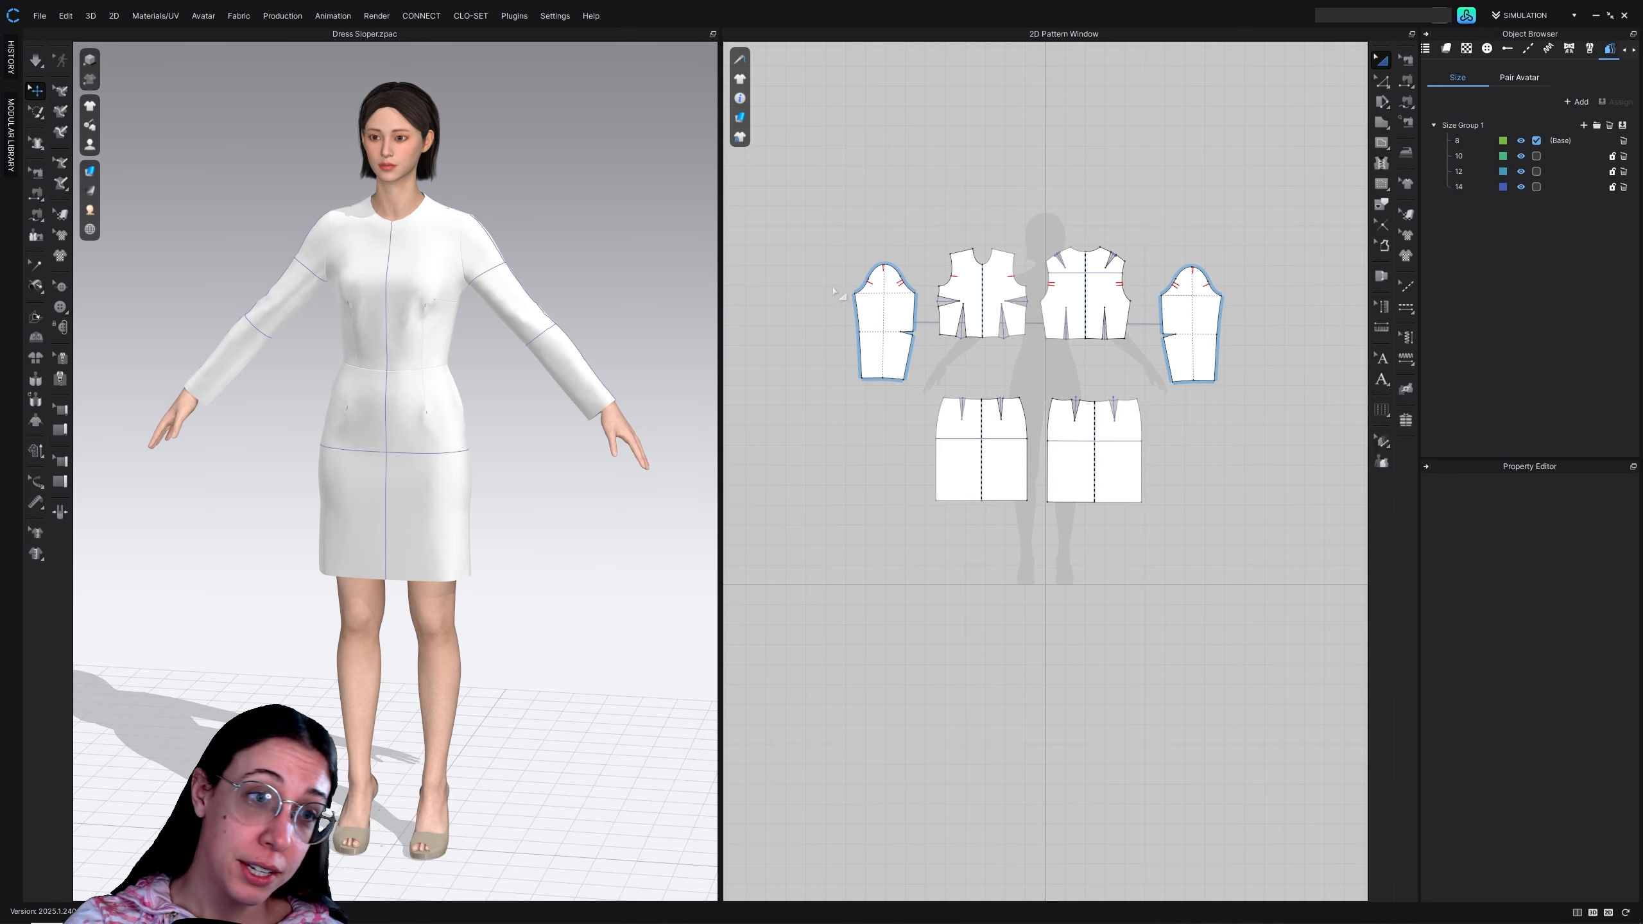
# Assign all the dress pattern pieces to Size Group 1 and make size 10 the base size
pyautogui.moveTo(821, 177); pyautogui.dragTo(1293, 586)
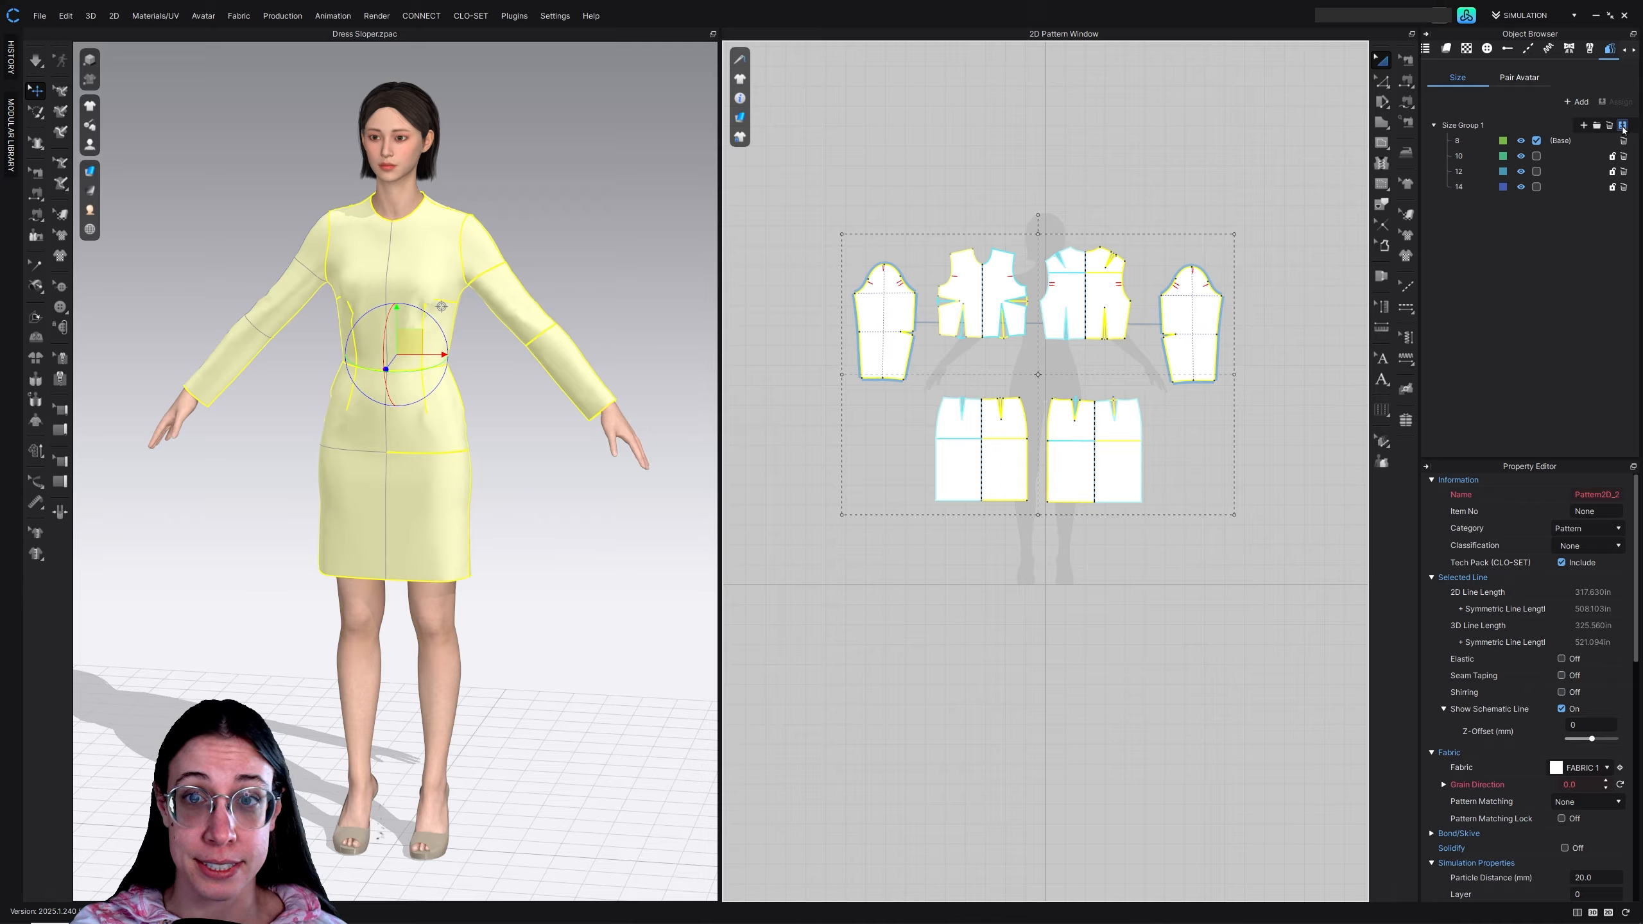
pyautogui.click(1463, 125)
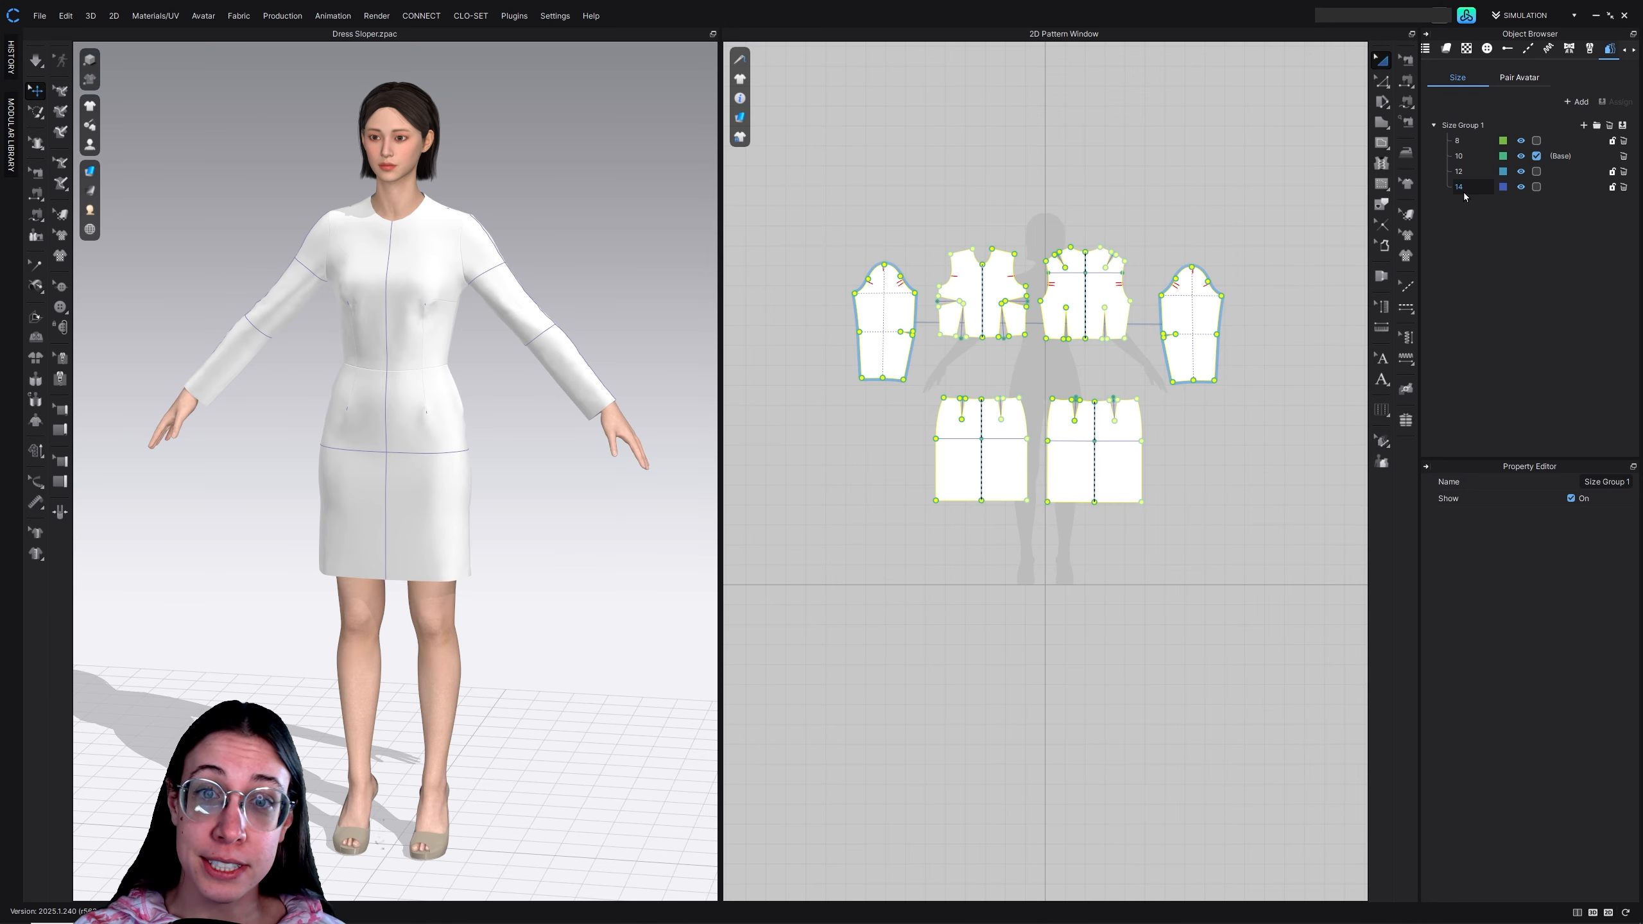
pyautogui.moveTo(1463, 193); pyautogui.dragTo(1472, 164)
pyautogui.doubleClick(1459, 156)
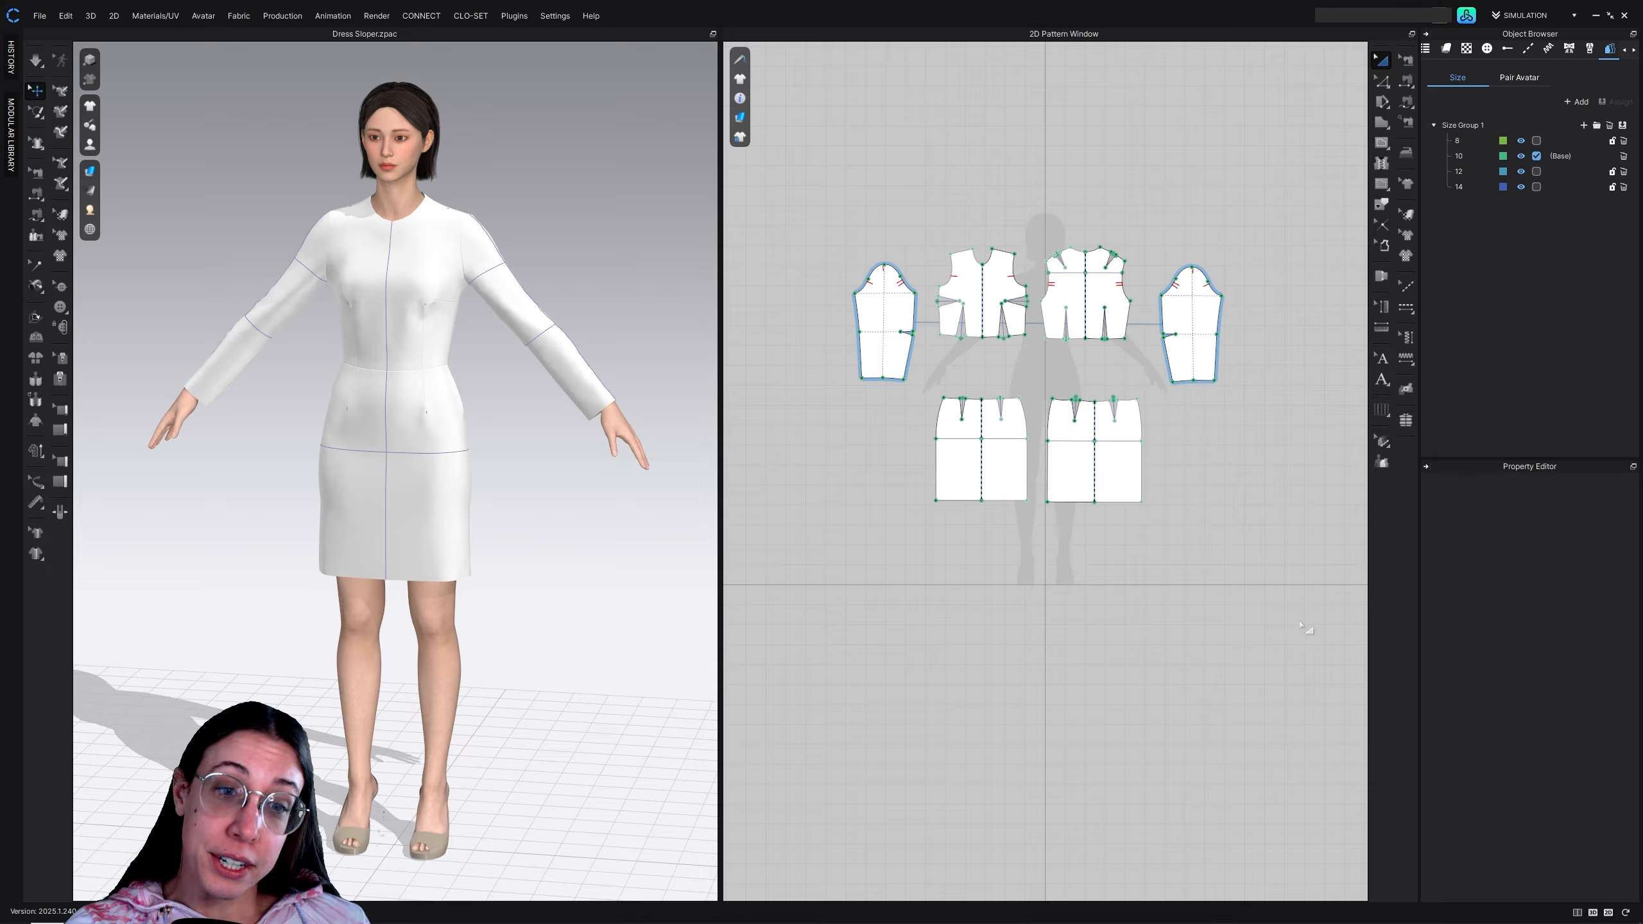
# Rotate the front bodice piece 90 degrees clockwise and place it above the other pattern pieces
pyautogui.click(1077, 282)
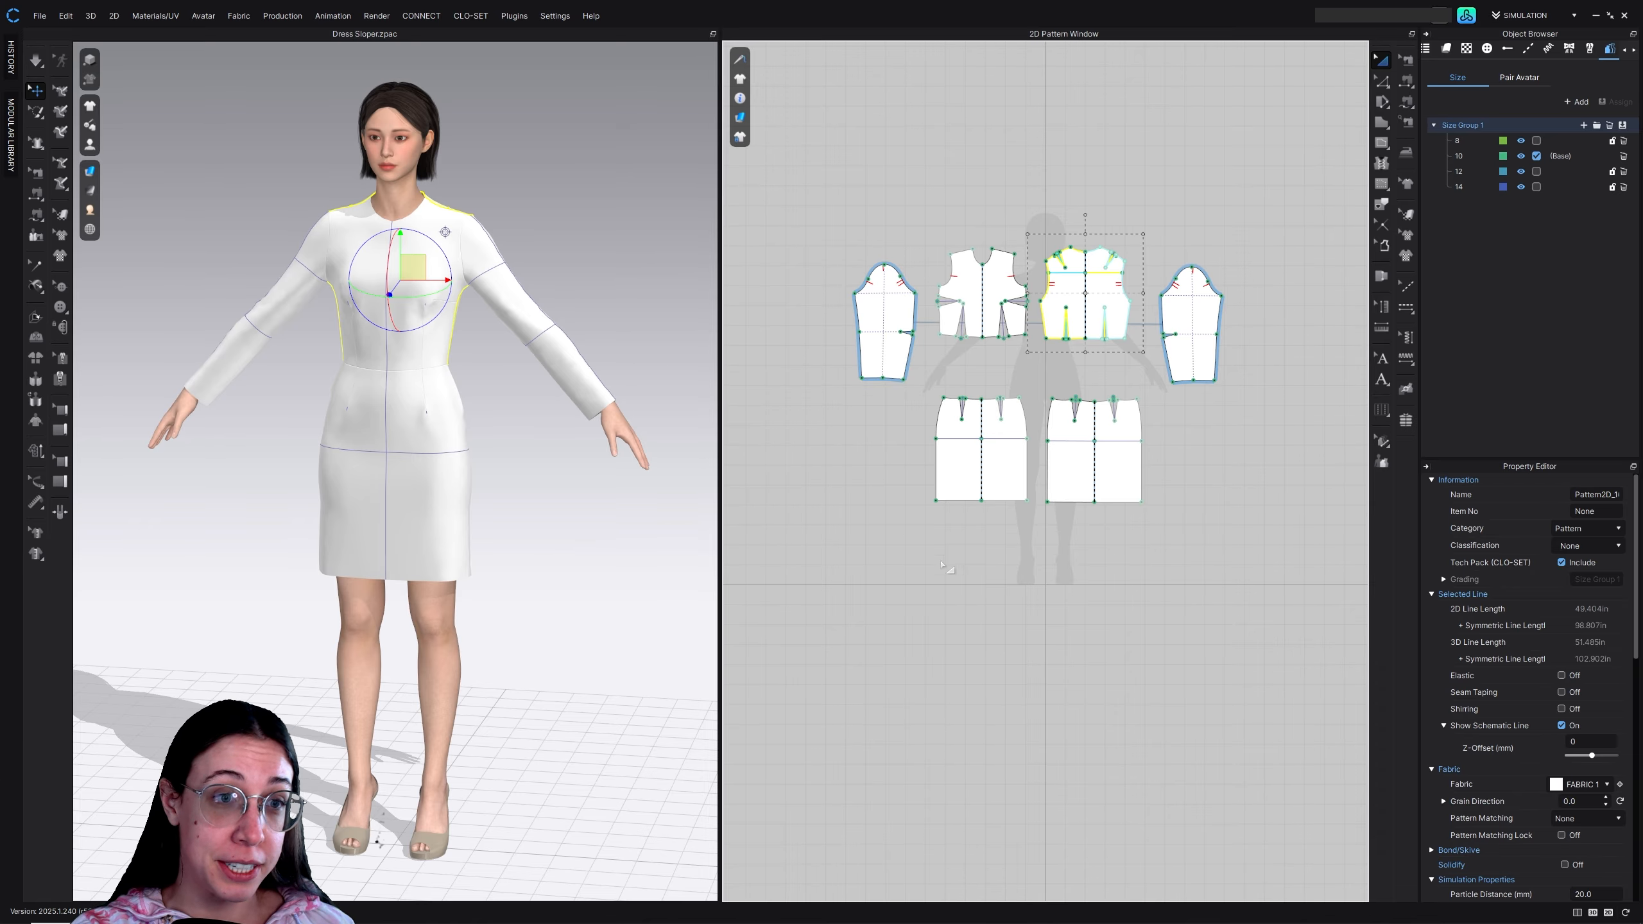
pyautogui.click(958, 288)
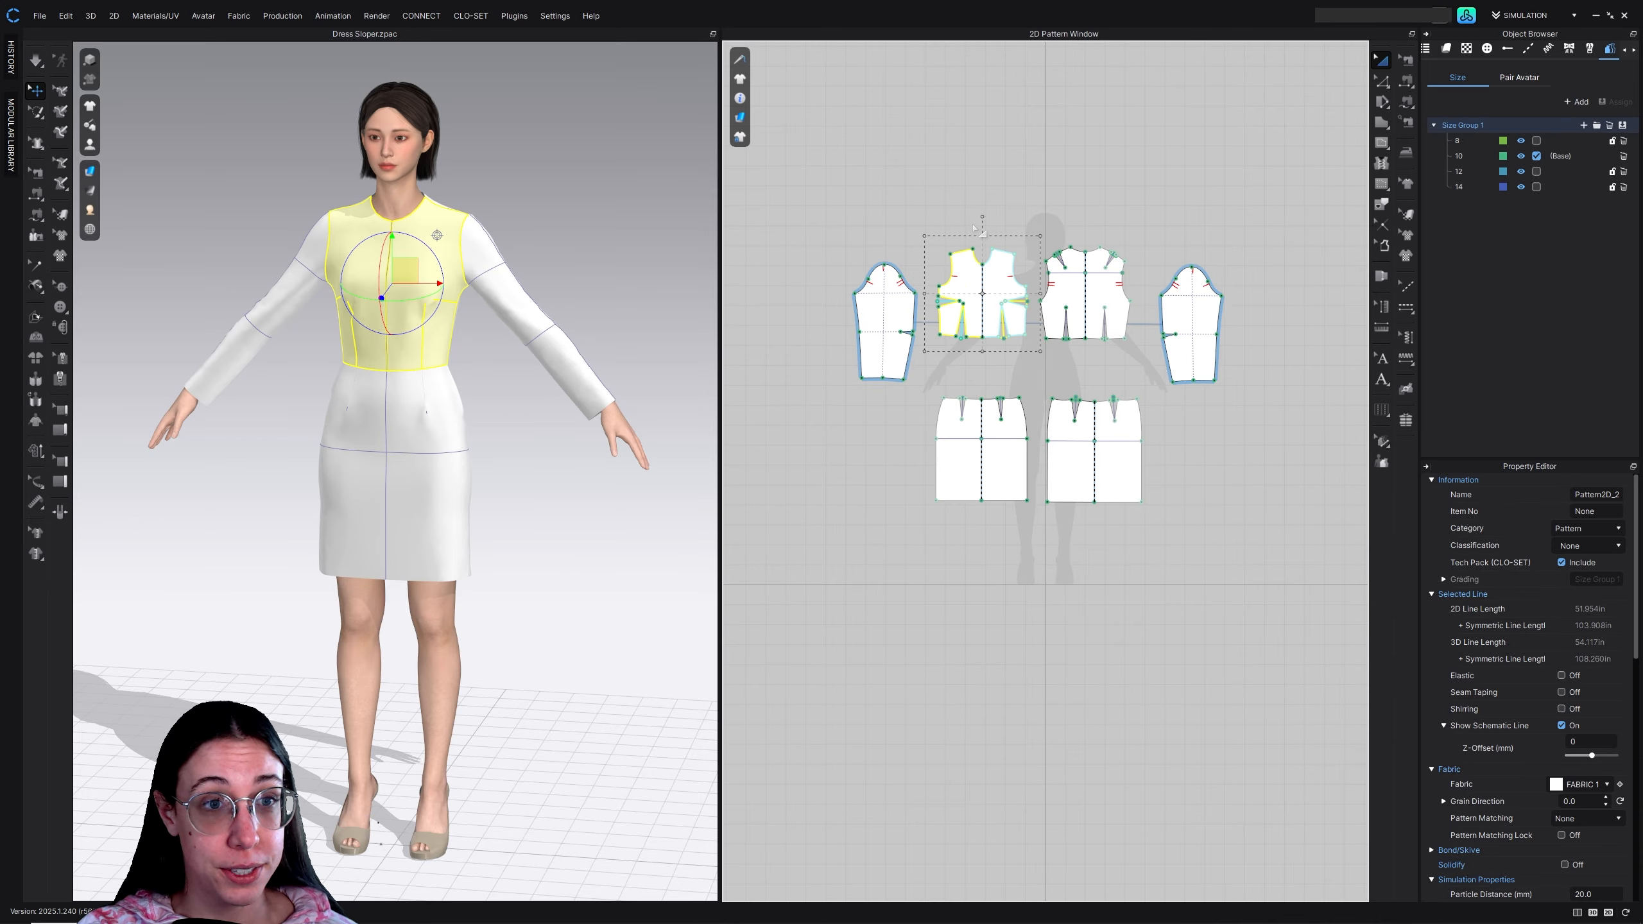
pyautogui.moveTo(982, 218); pyautogui.dragTo(1010, 172)
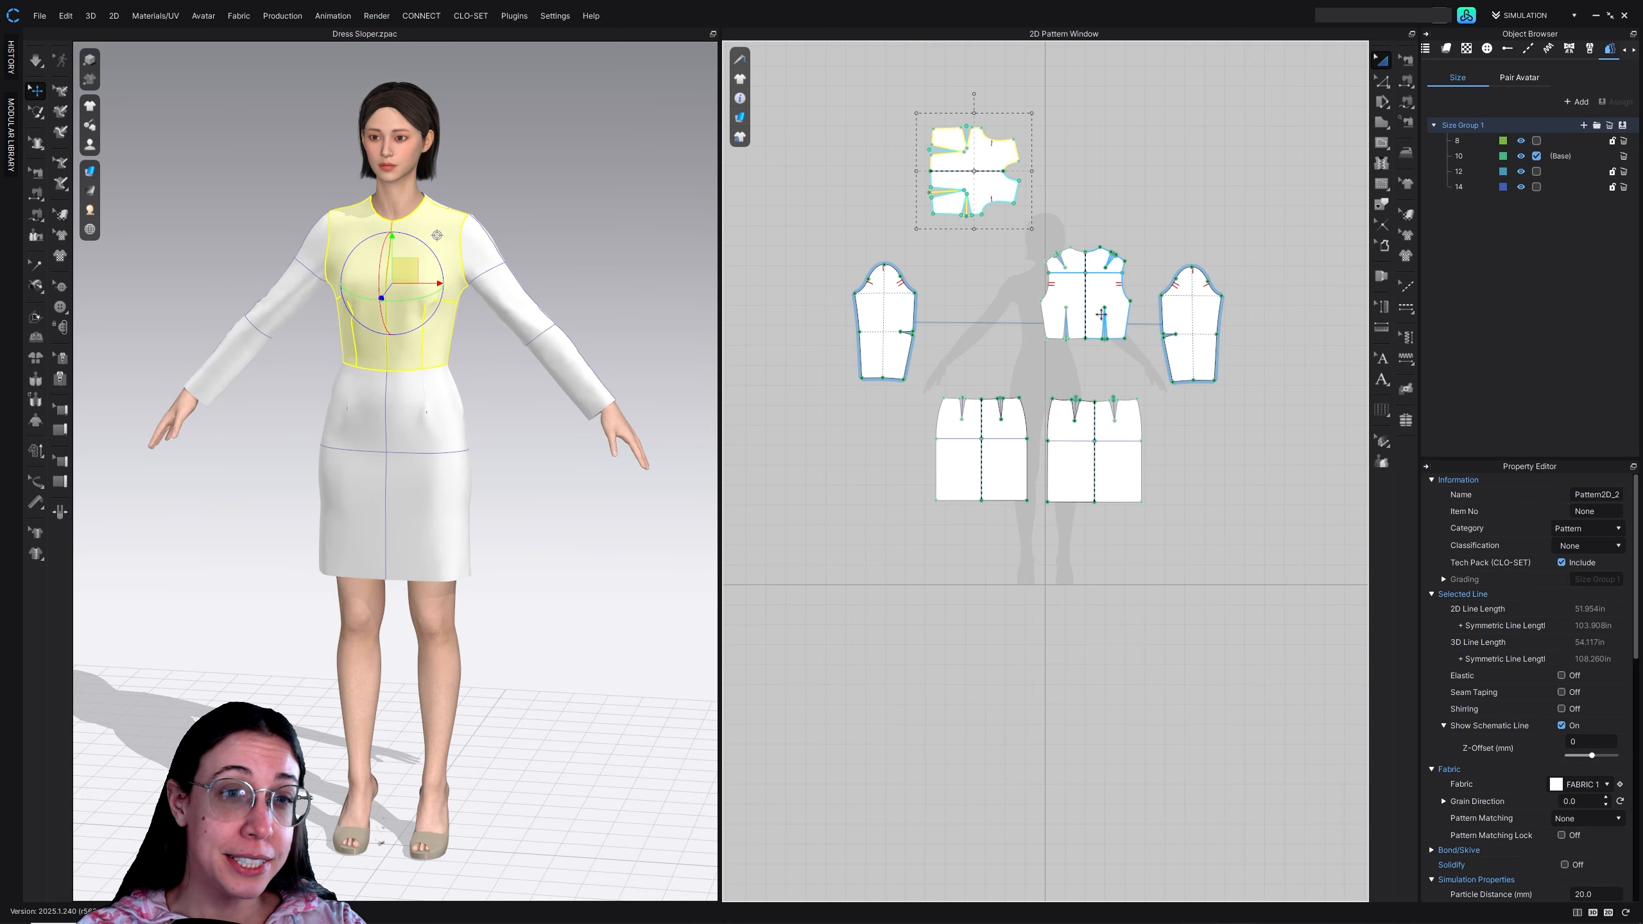
# Rotate the back bodice and both skirt pieces 90 degrees clockwise and arrange them beside and below the front bodice
pyautogui.click(1101, 314)
pyautogui.moveTo(1085, 214); pyautogui.dragTo(1131, 186)
pyautogui.click(994, 458)
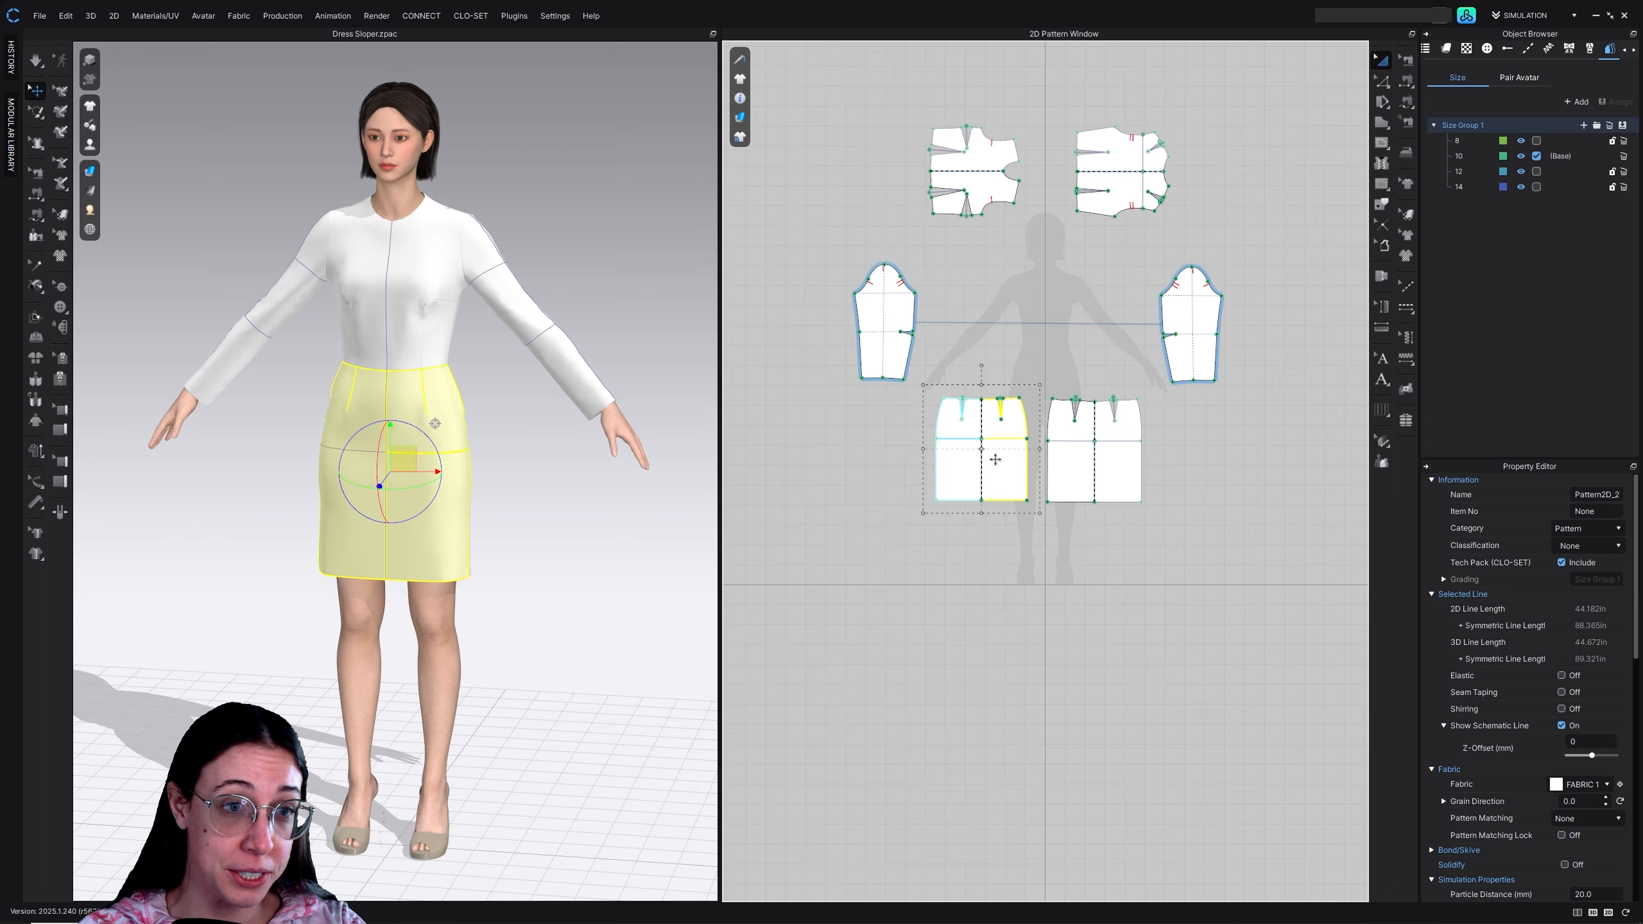
pyautogui.moveTo(981, 365); pyautogui.dragTo(962, 319)
pyautogui.click(1067, 466)
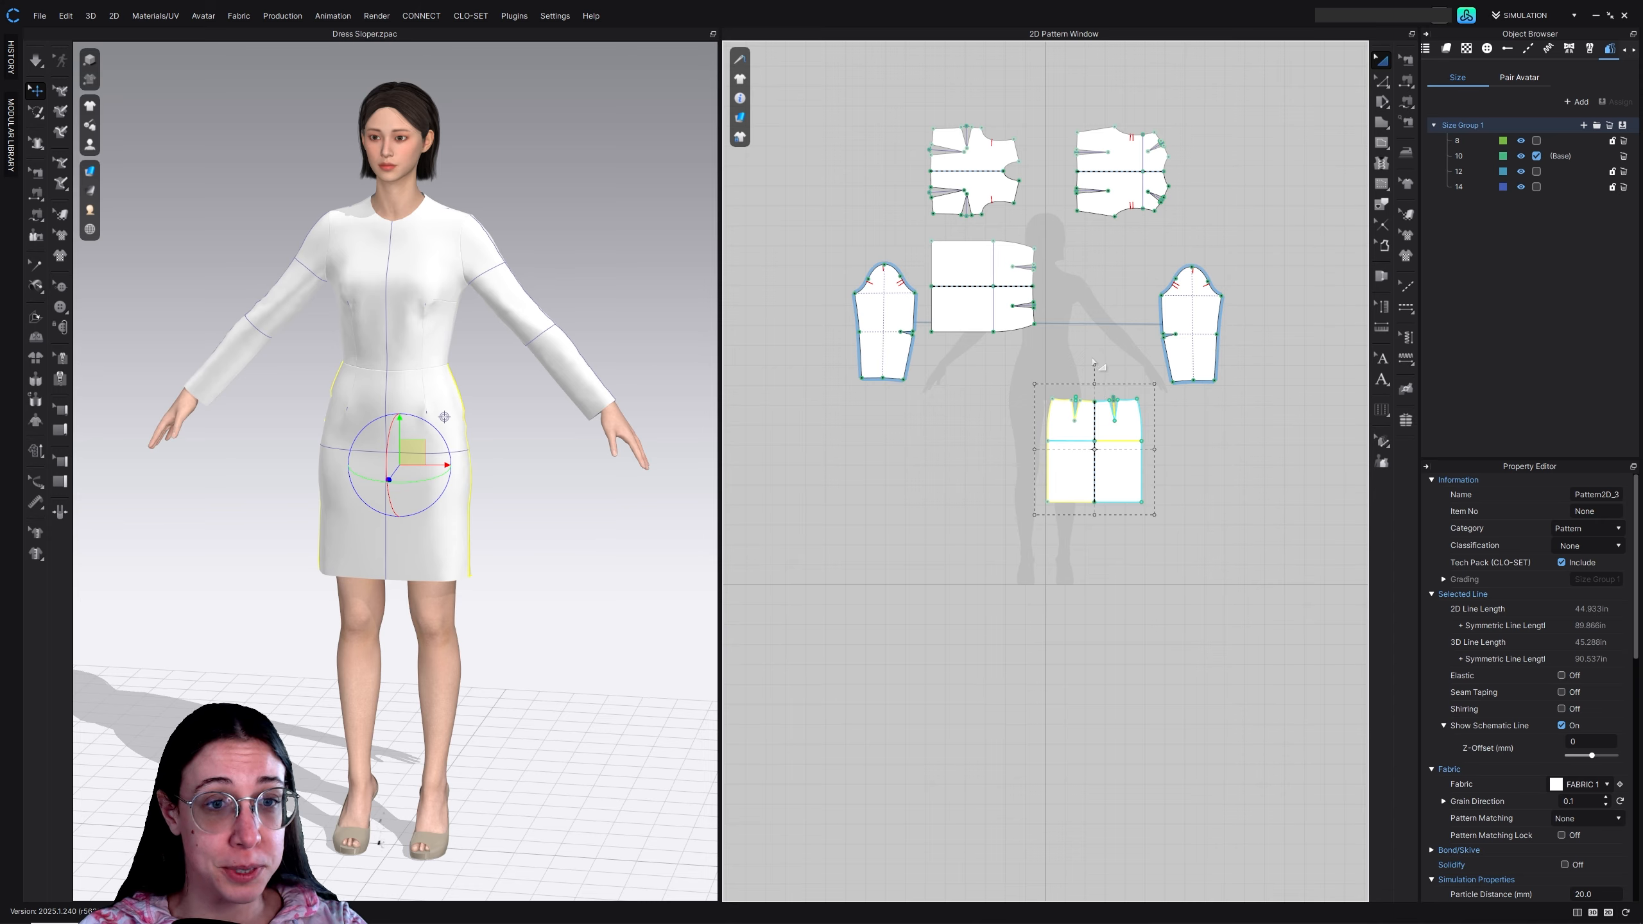
pyautogui.moveTo(1092, 364); pyautogui.dragTo(1096, 299)
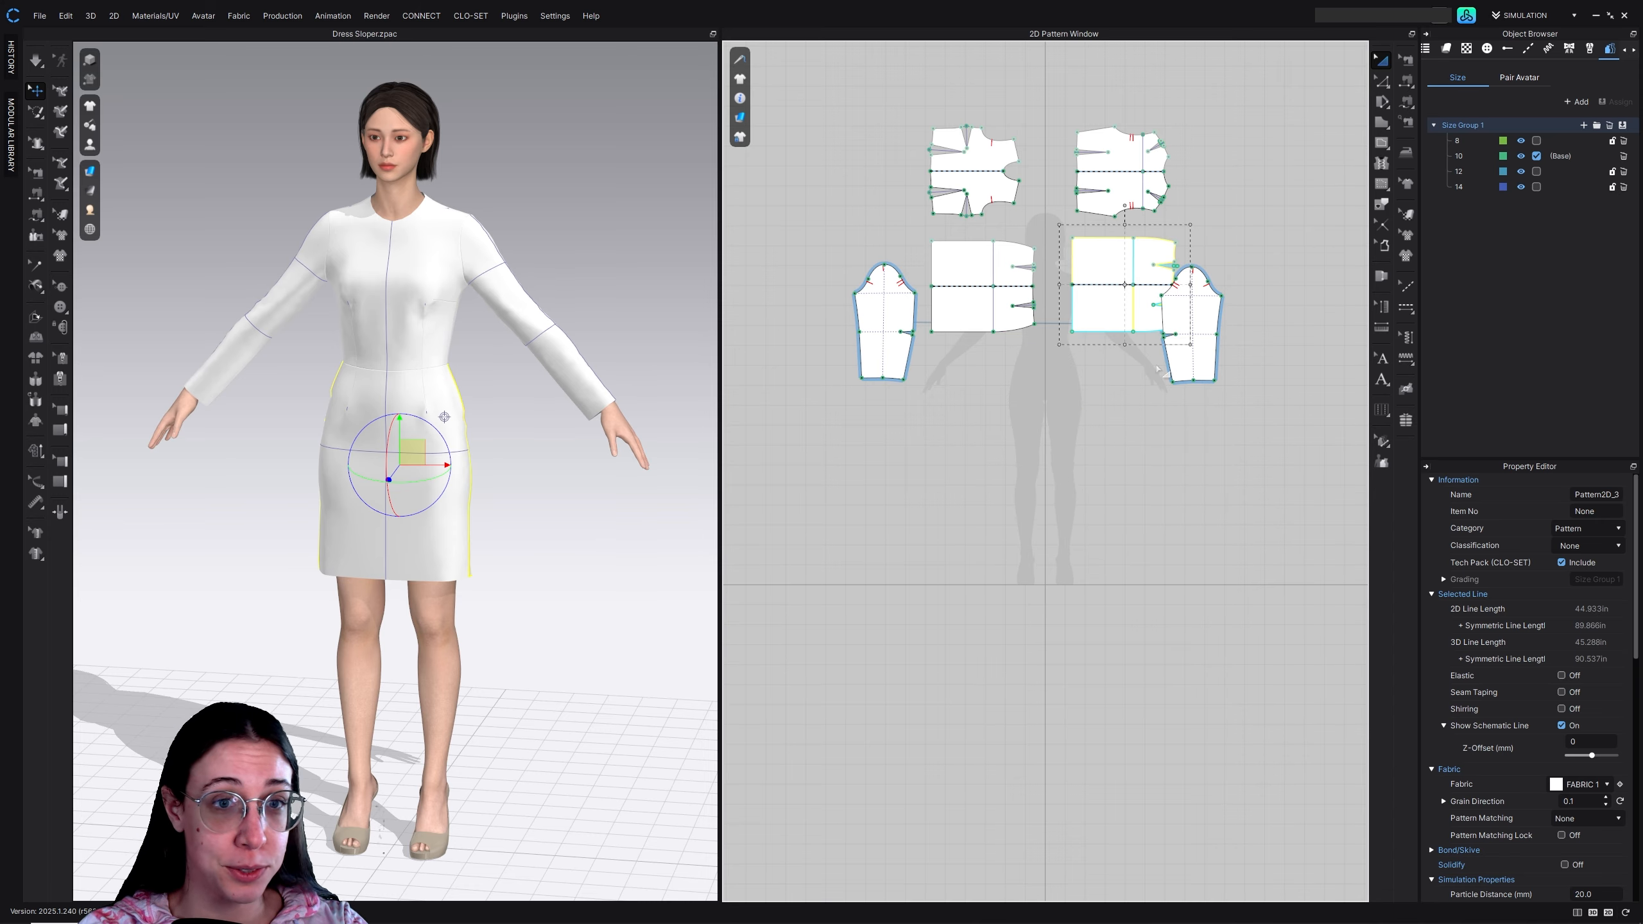
# Move the two sleeves outward, clear of the bodice and skirt pieces, and rotate them sideways with their caps facing the bodice
pyautogui.moveTo(1181, 369); pyautogui.dragTo(1276, 369)
pyautogui.moveTo(1276, 369); pyautogui.dragTo(1250, 452, button='middle')
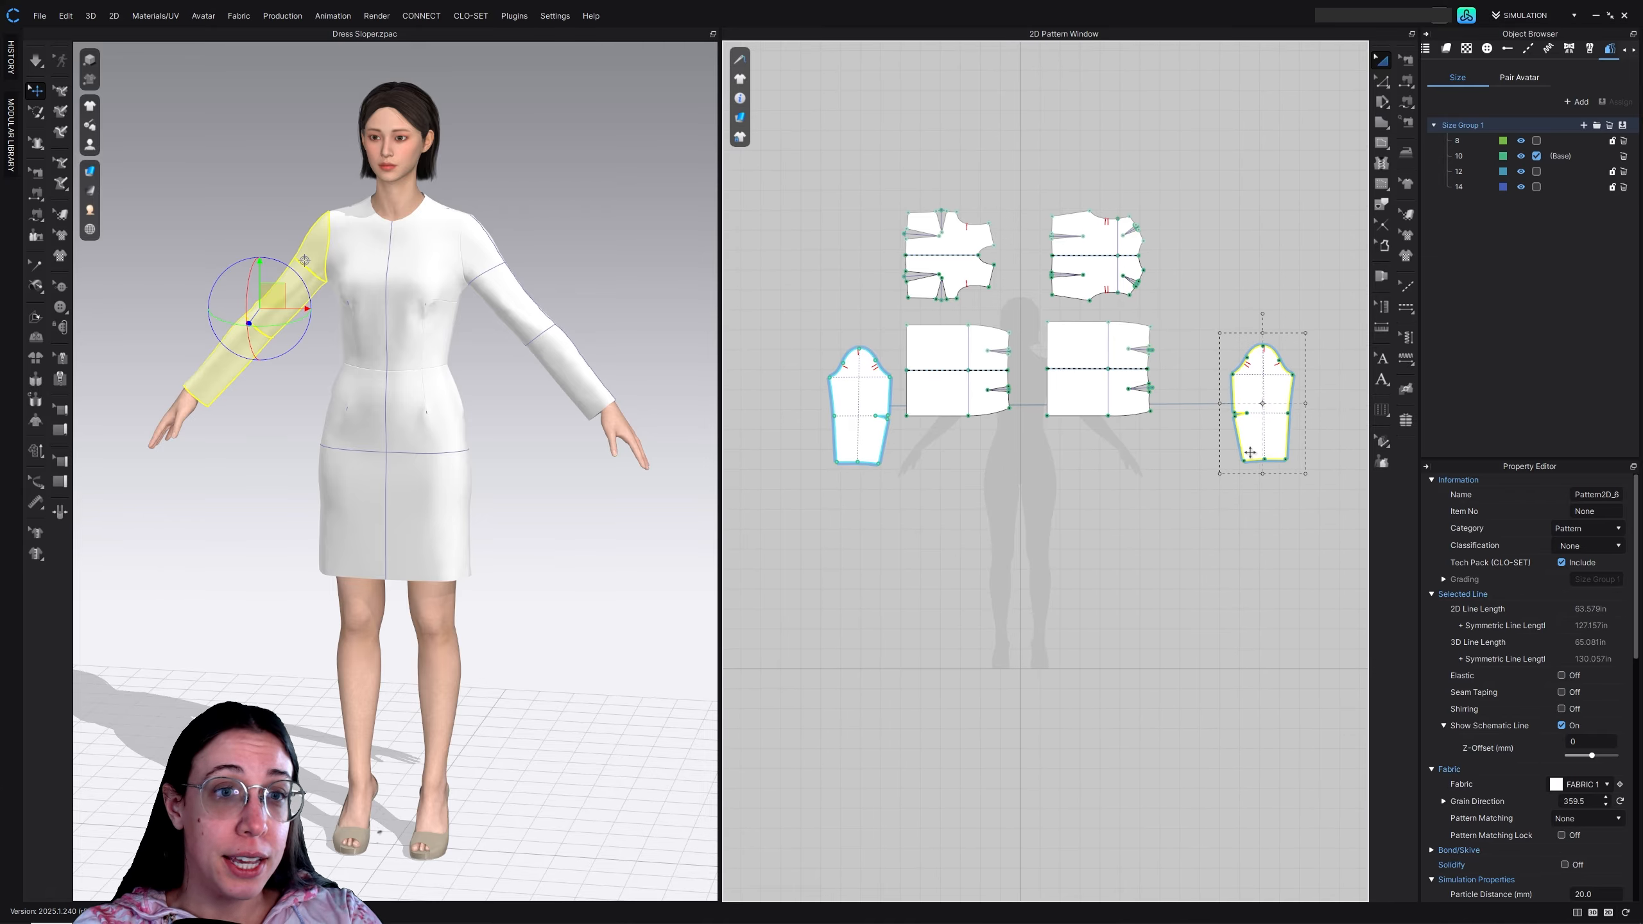
pyautogui.moveTo(938, 344); pyautogui.dragTo(997, 339, button='middle')
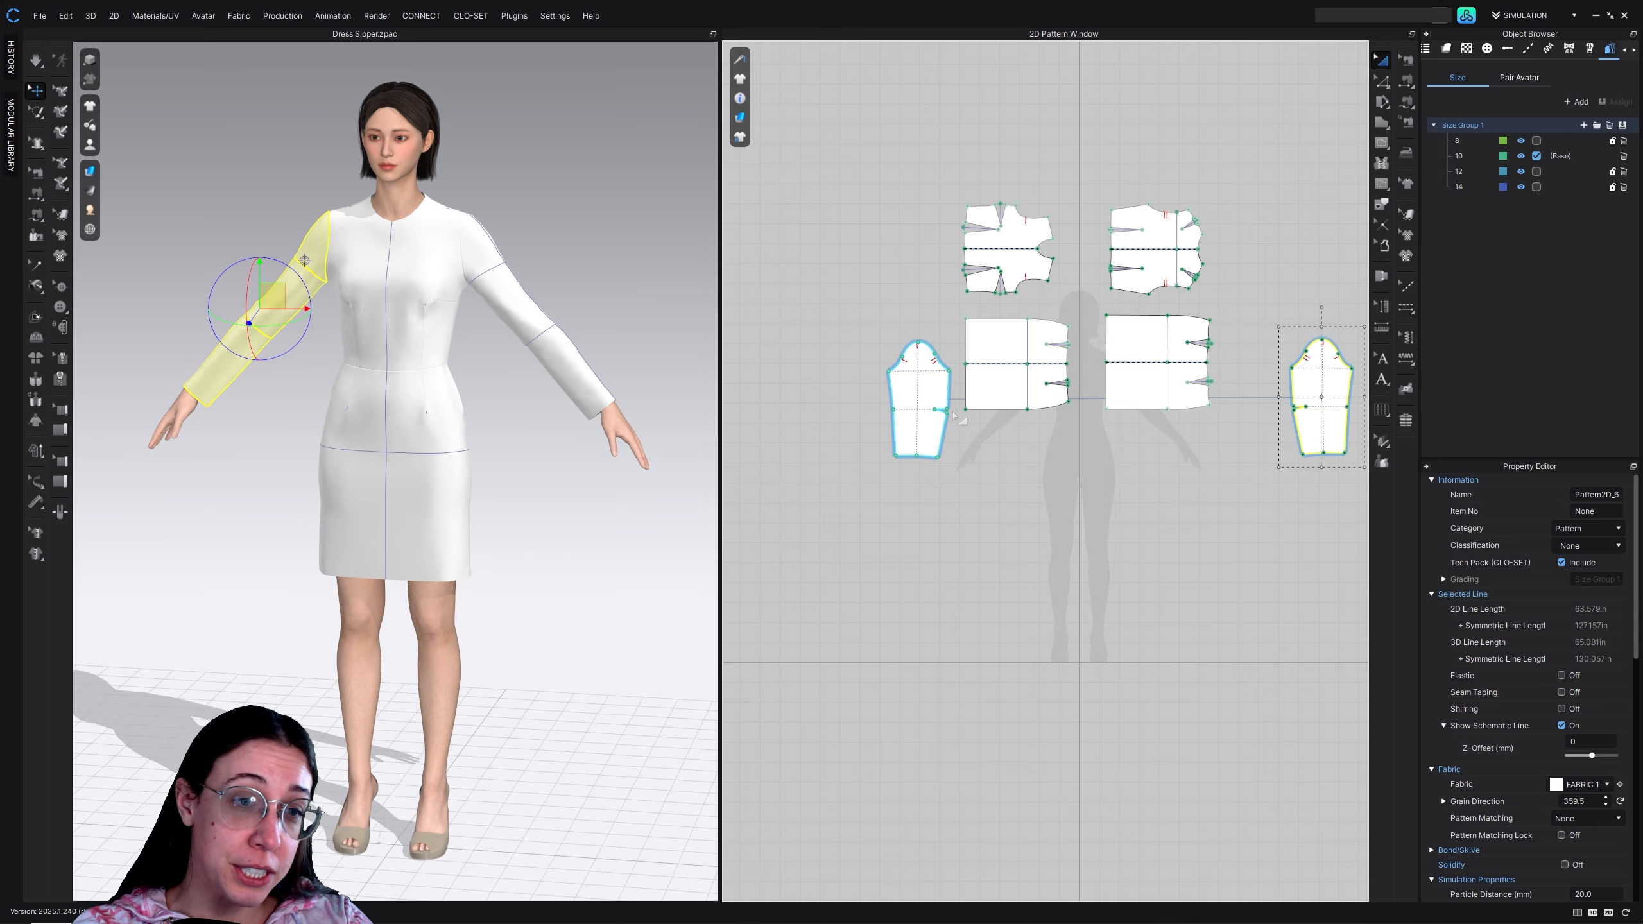
pyautogui.moveTo(931, 397); pyautogui.dragTo(871, 370)
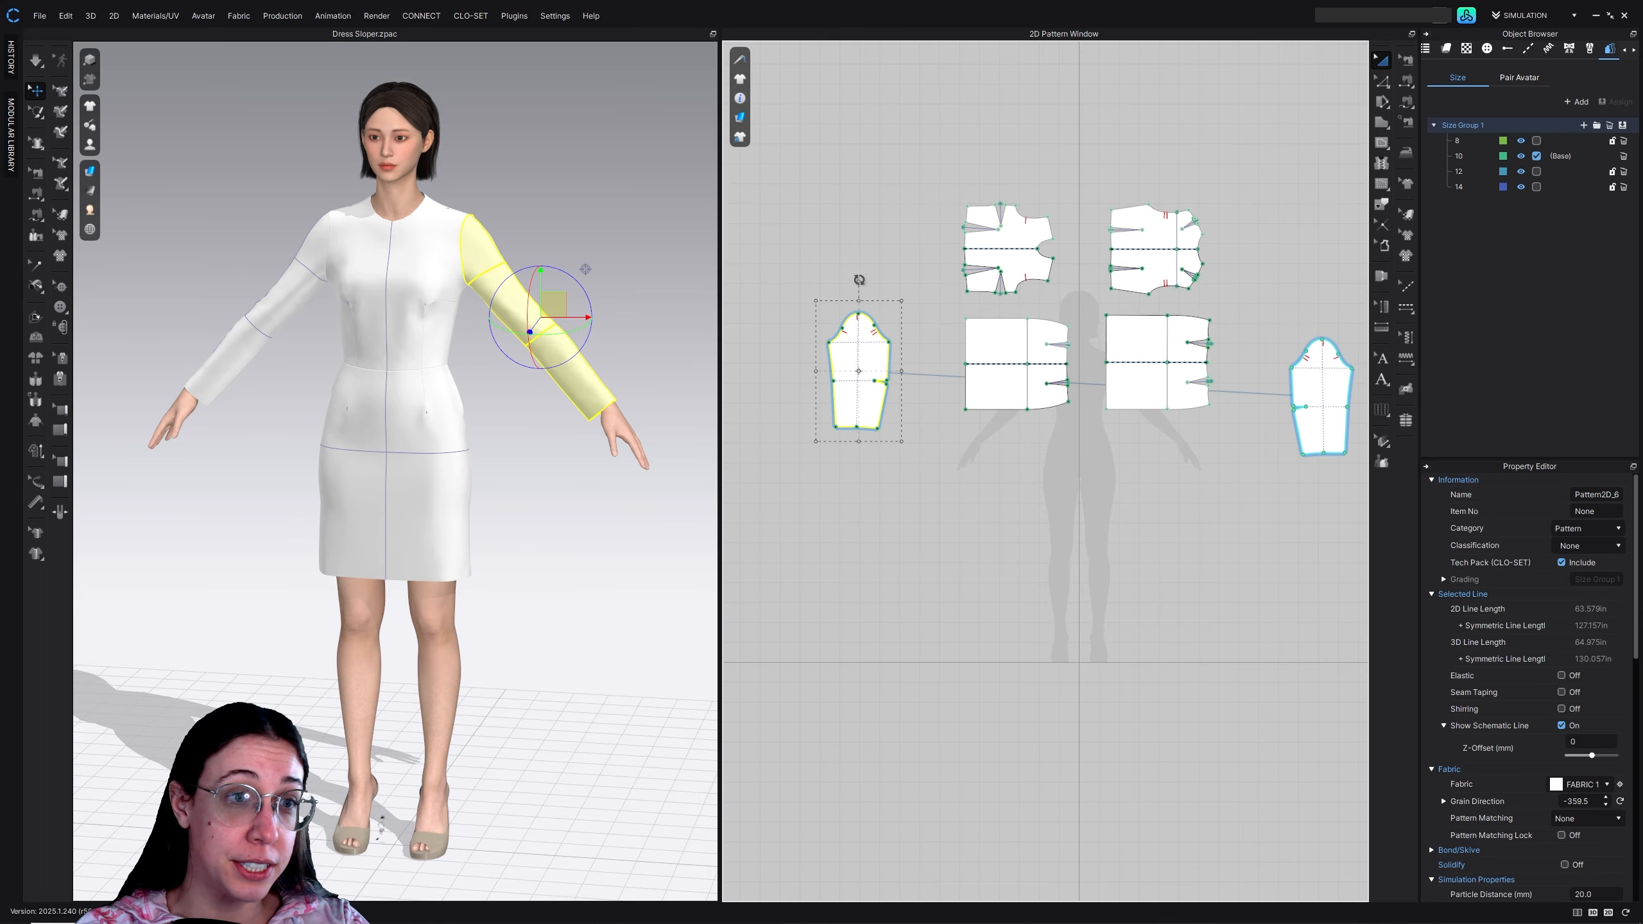
pyautogui.moveTo(859, 280); pyautogui.dragTo(918, 378)
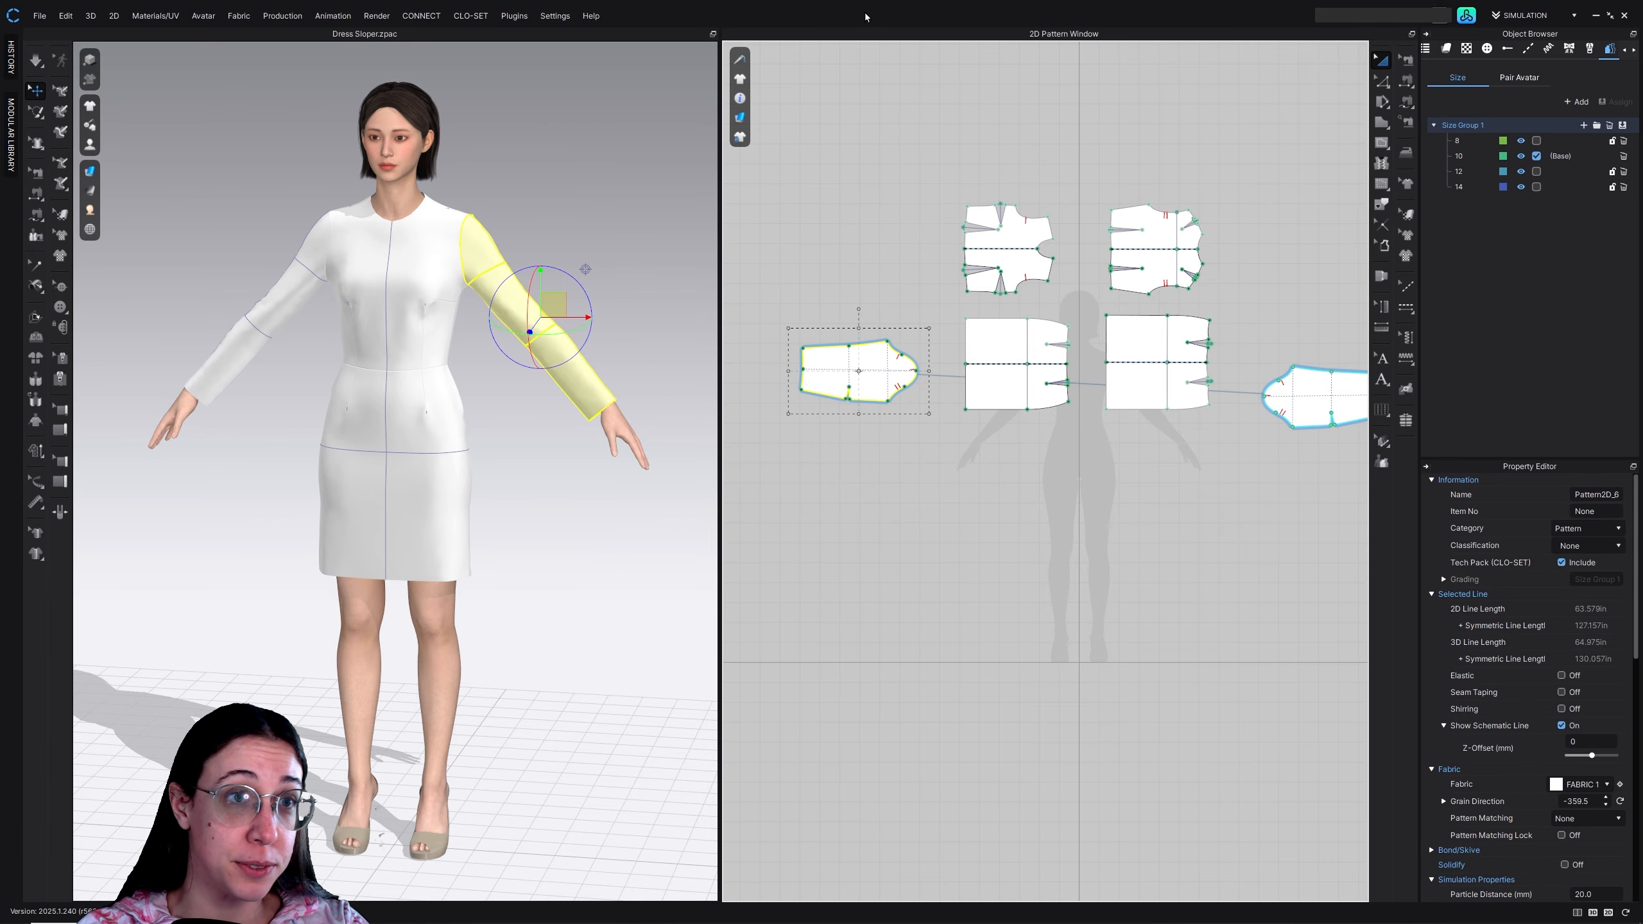
# Select the front bodice's waist dart leg point nearest the centre line with Edit Grading and view the pattern lock options
pyautogui.scroll(-2, 1035, 259)
pyautogui.scroll(3, 1036, 255)
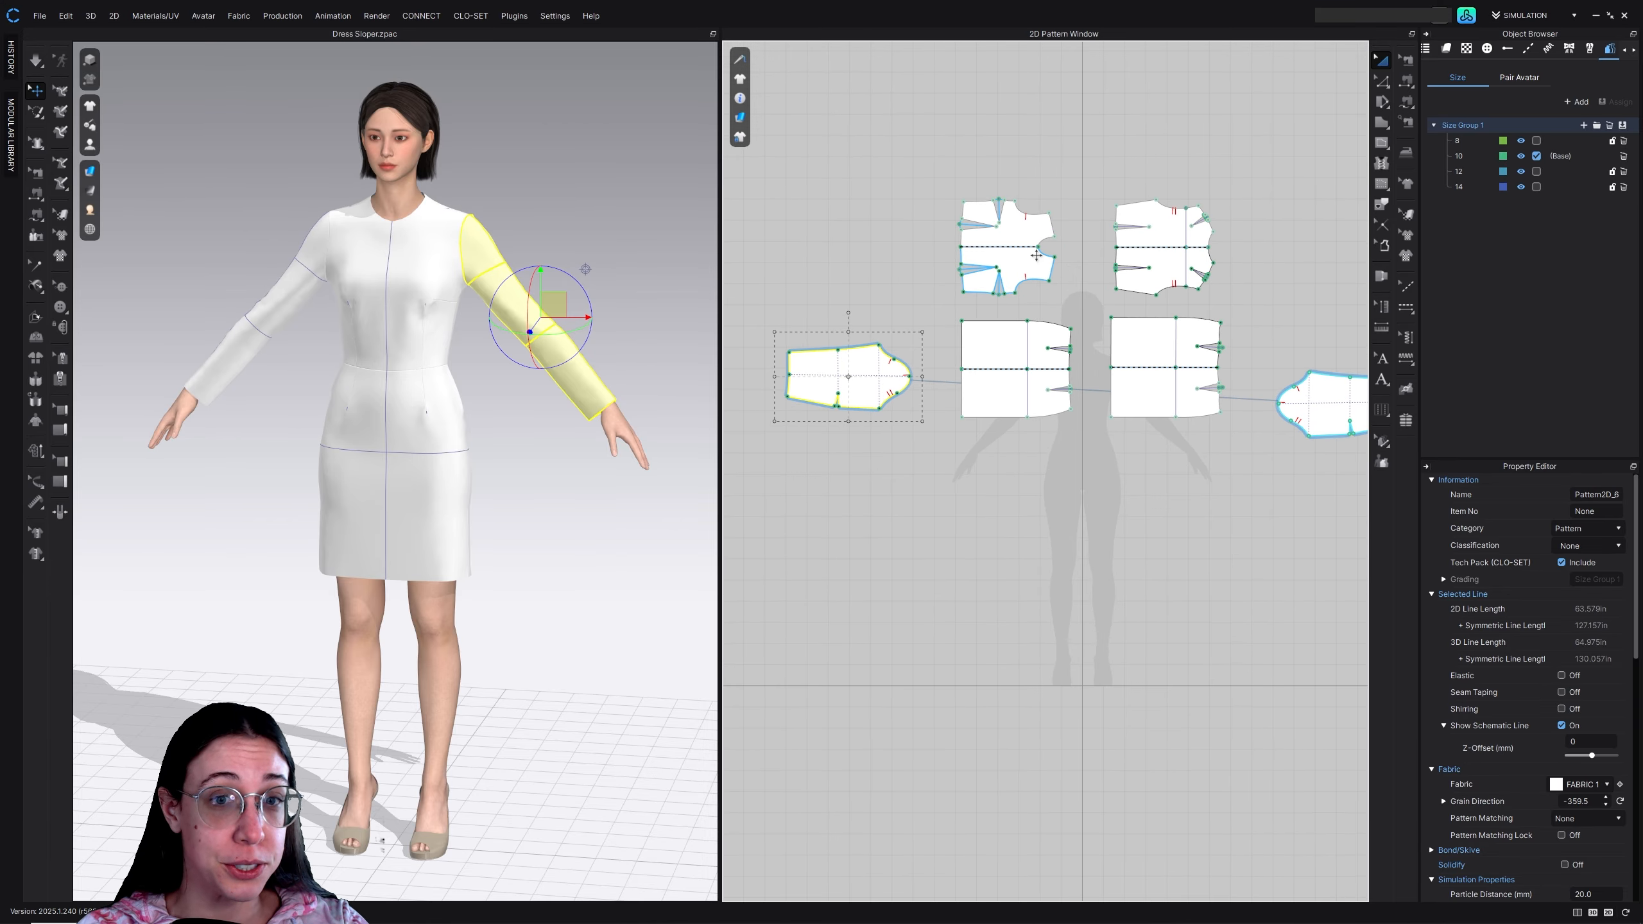
pyautogui.scroll(2, 1036, 256)
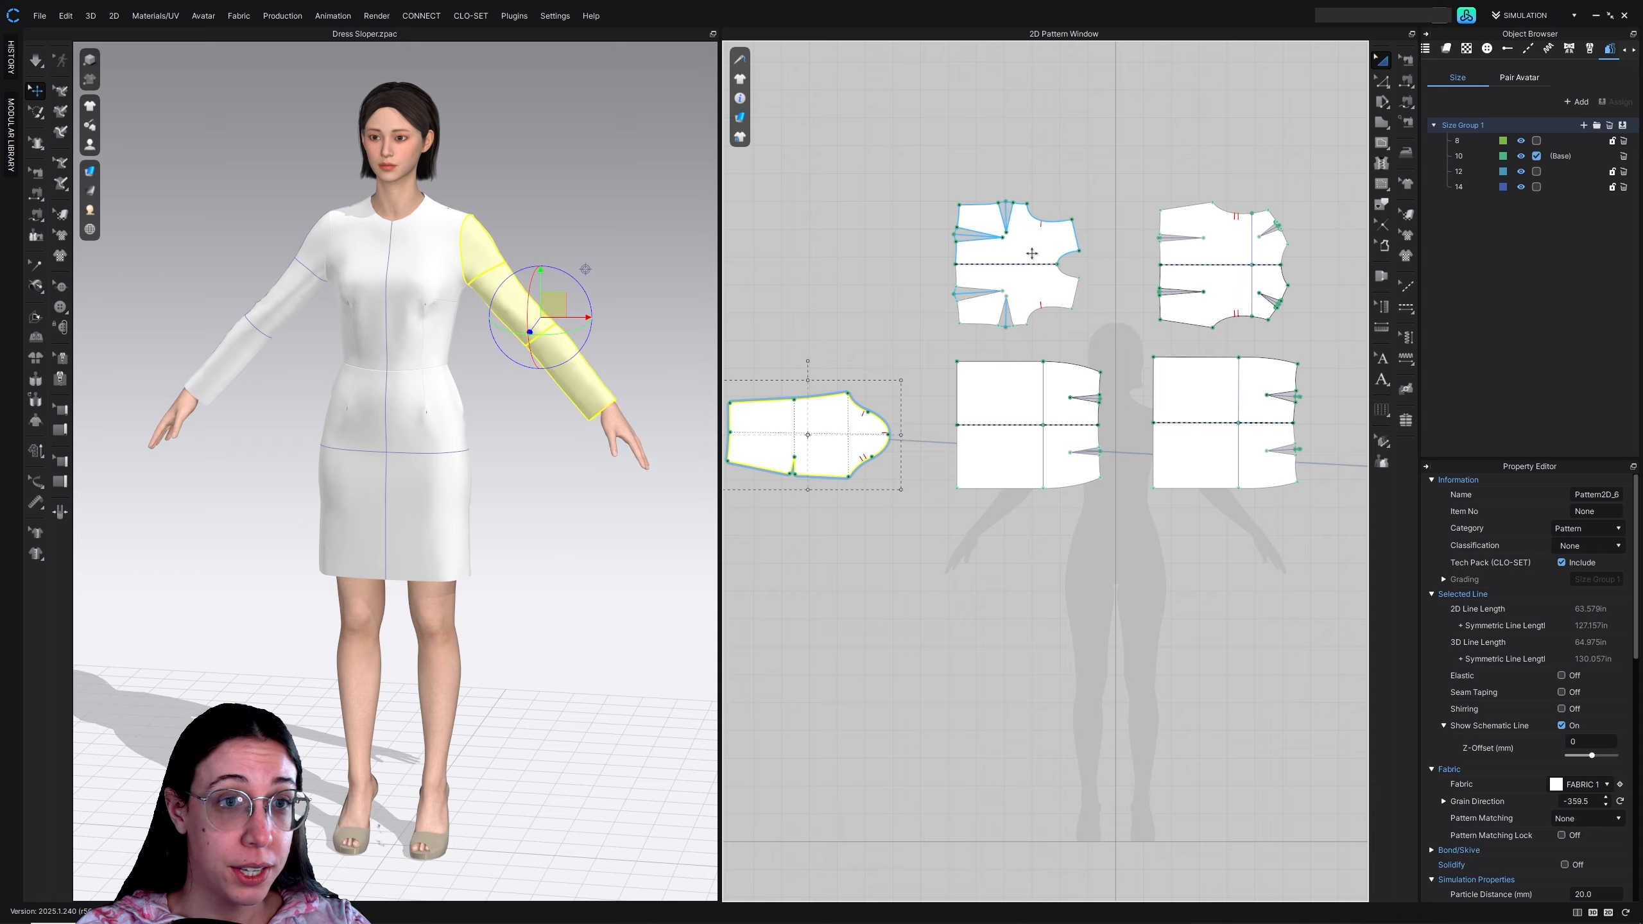
pyautogui.click(1032, 253)
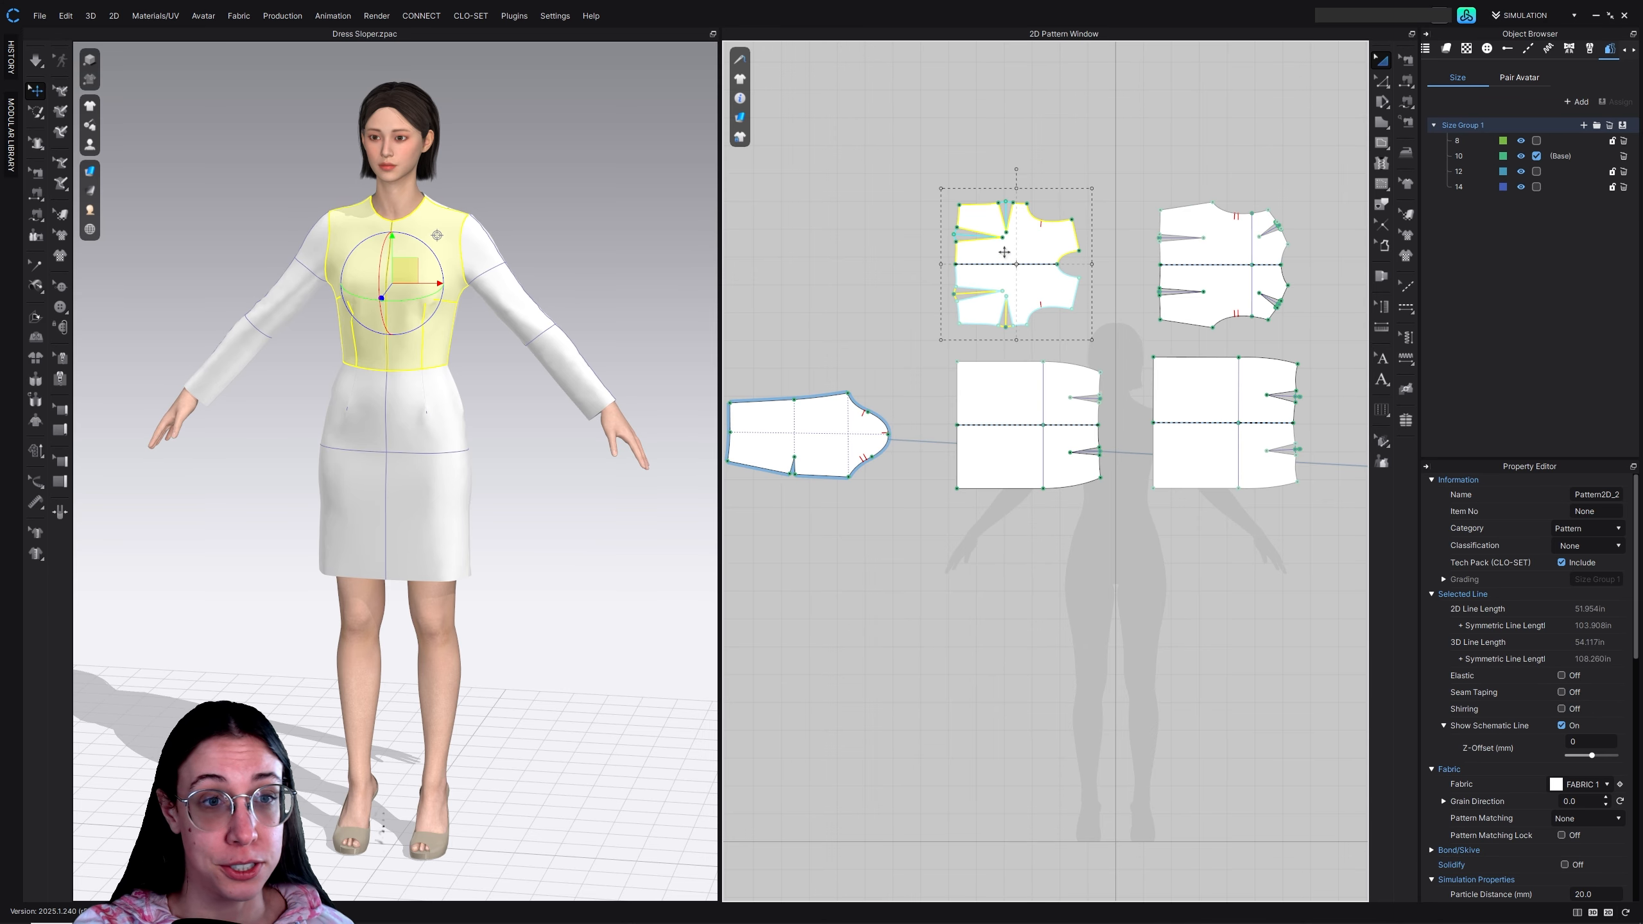
pyautogui.scroll(4, 1004, 252)
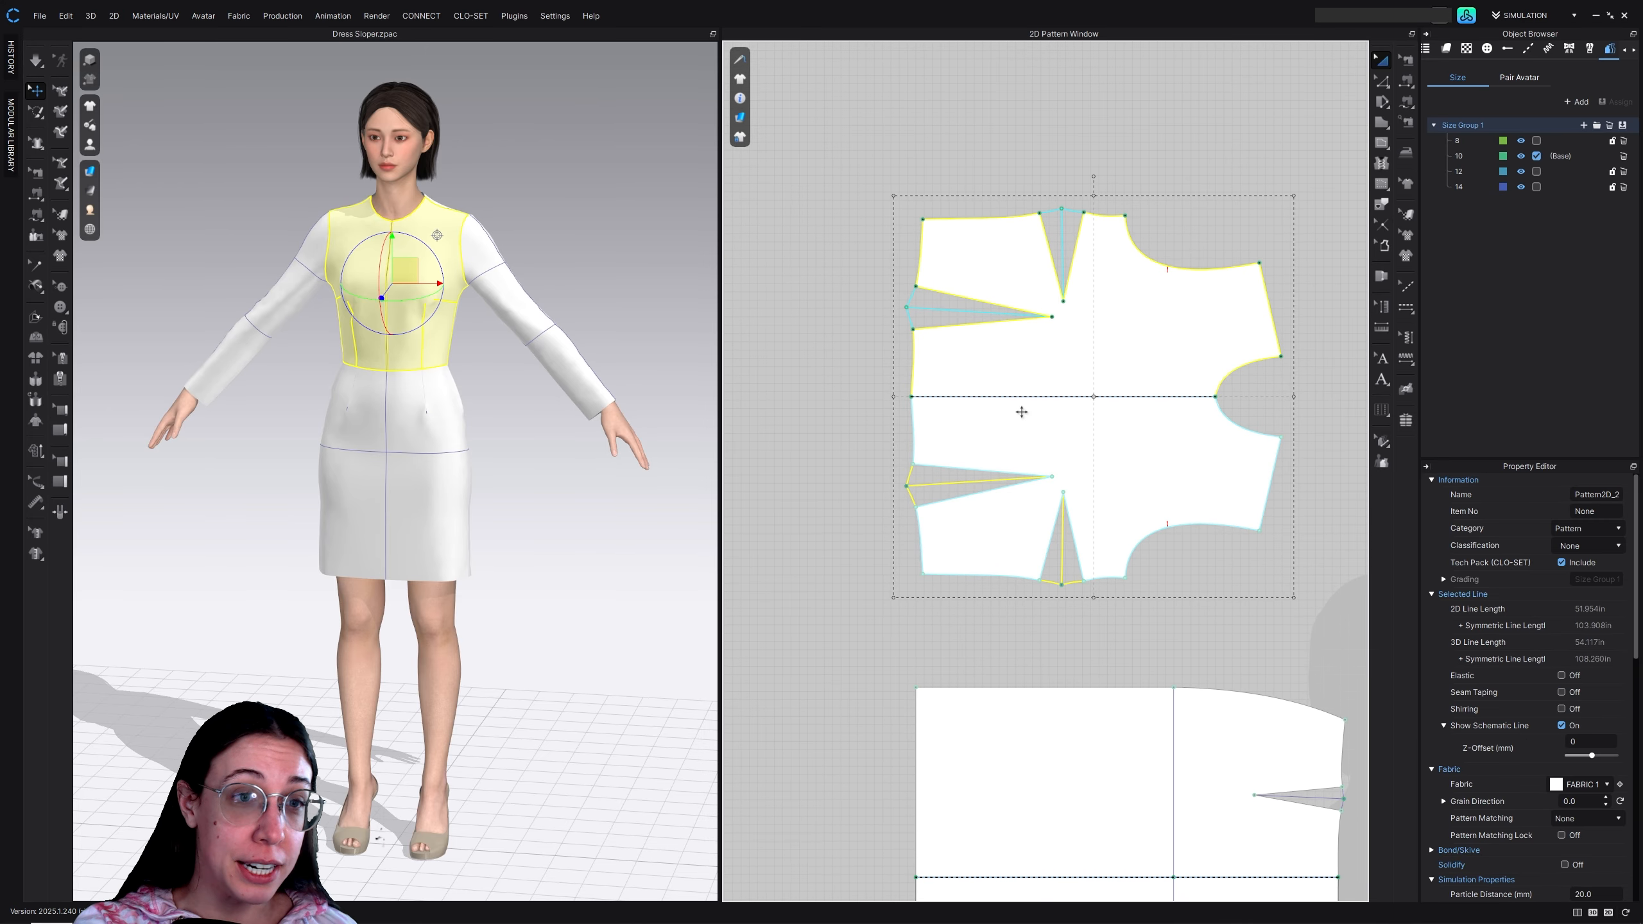
pyautogui.click(854, 324)
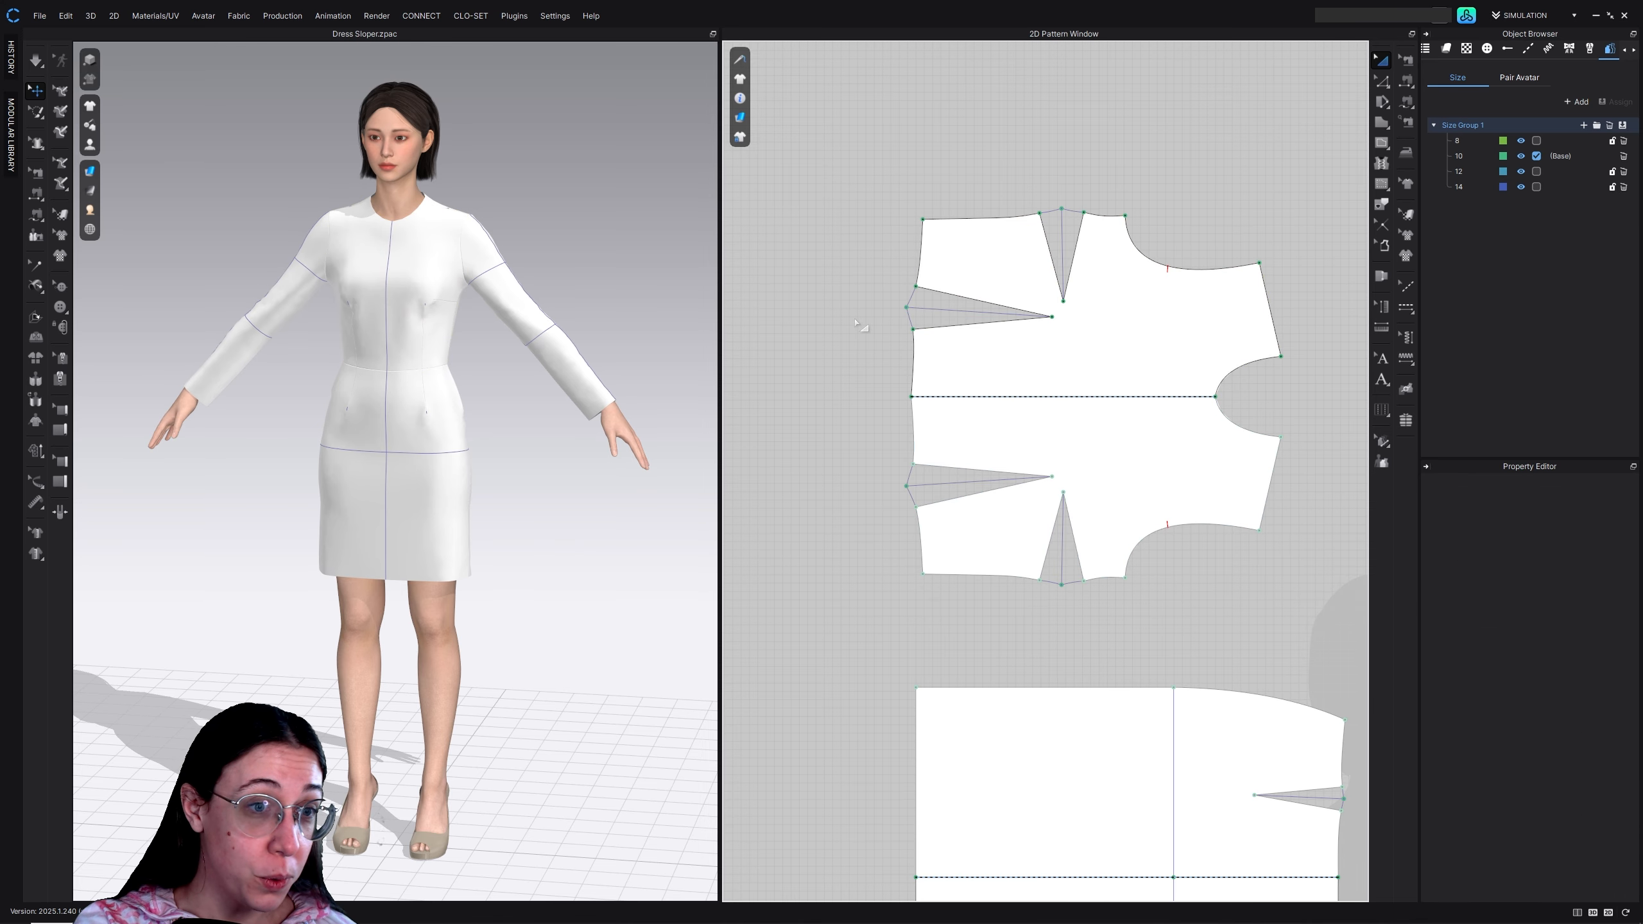
pyautogui.click(1382, 442)
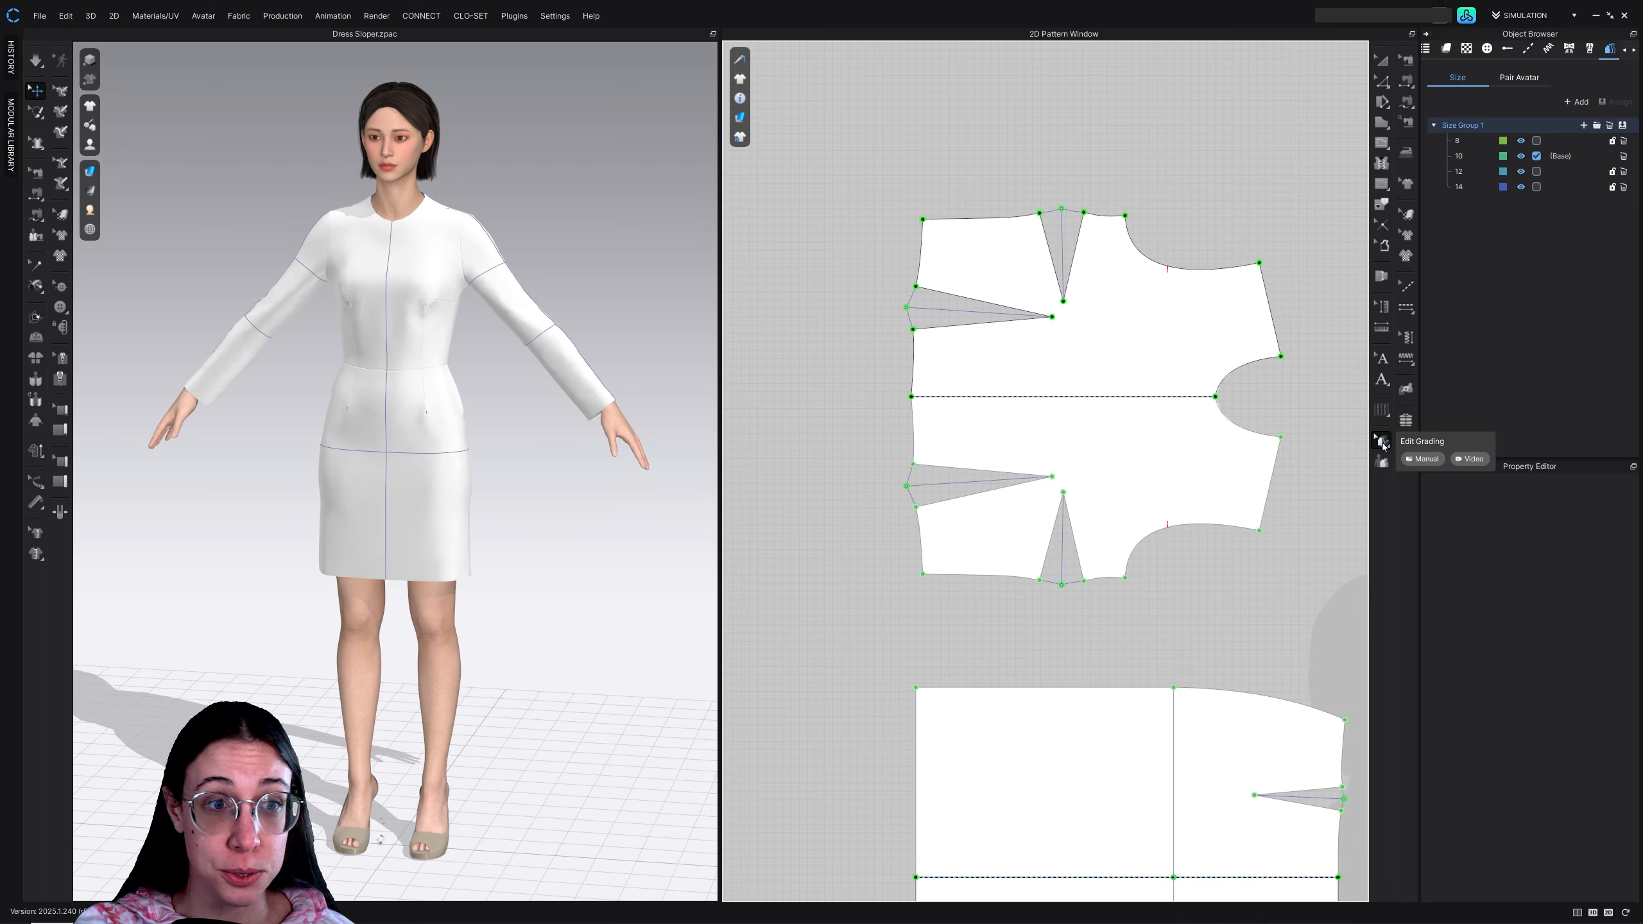
pyautogui.click(912, 330)
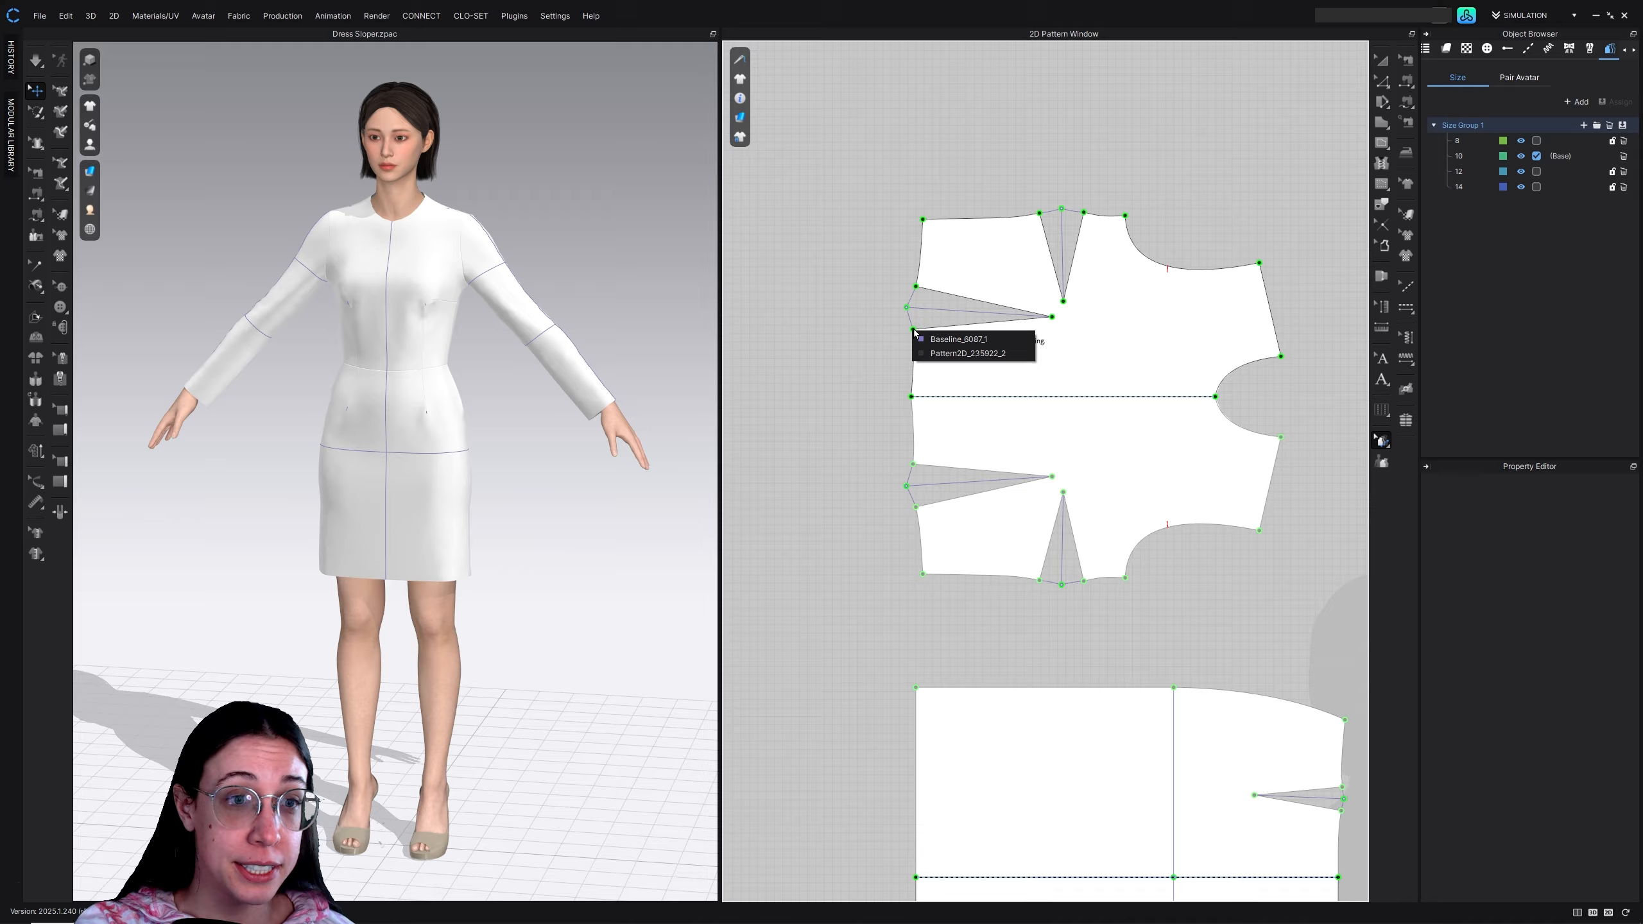
pyautogui.click(958, 353)
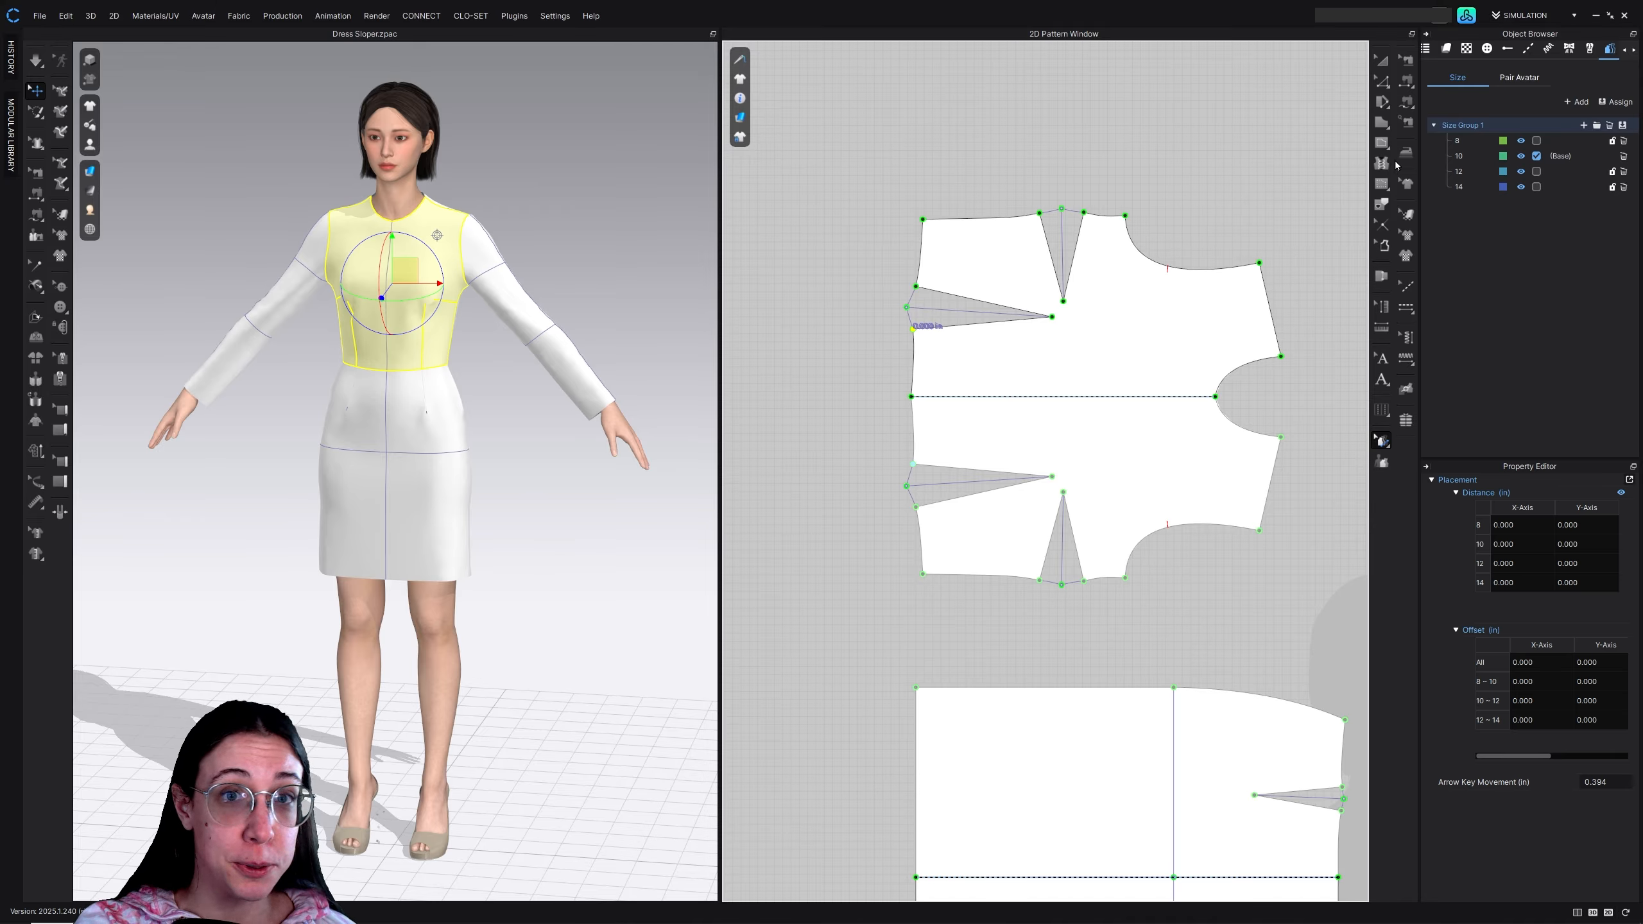
pyautogui.click(739, 138)
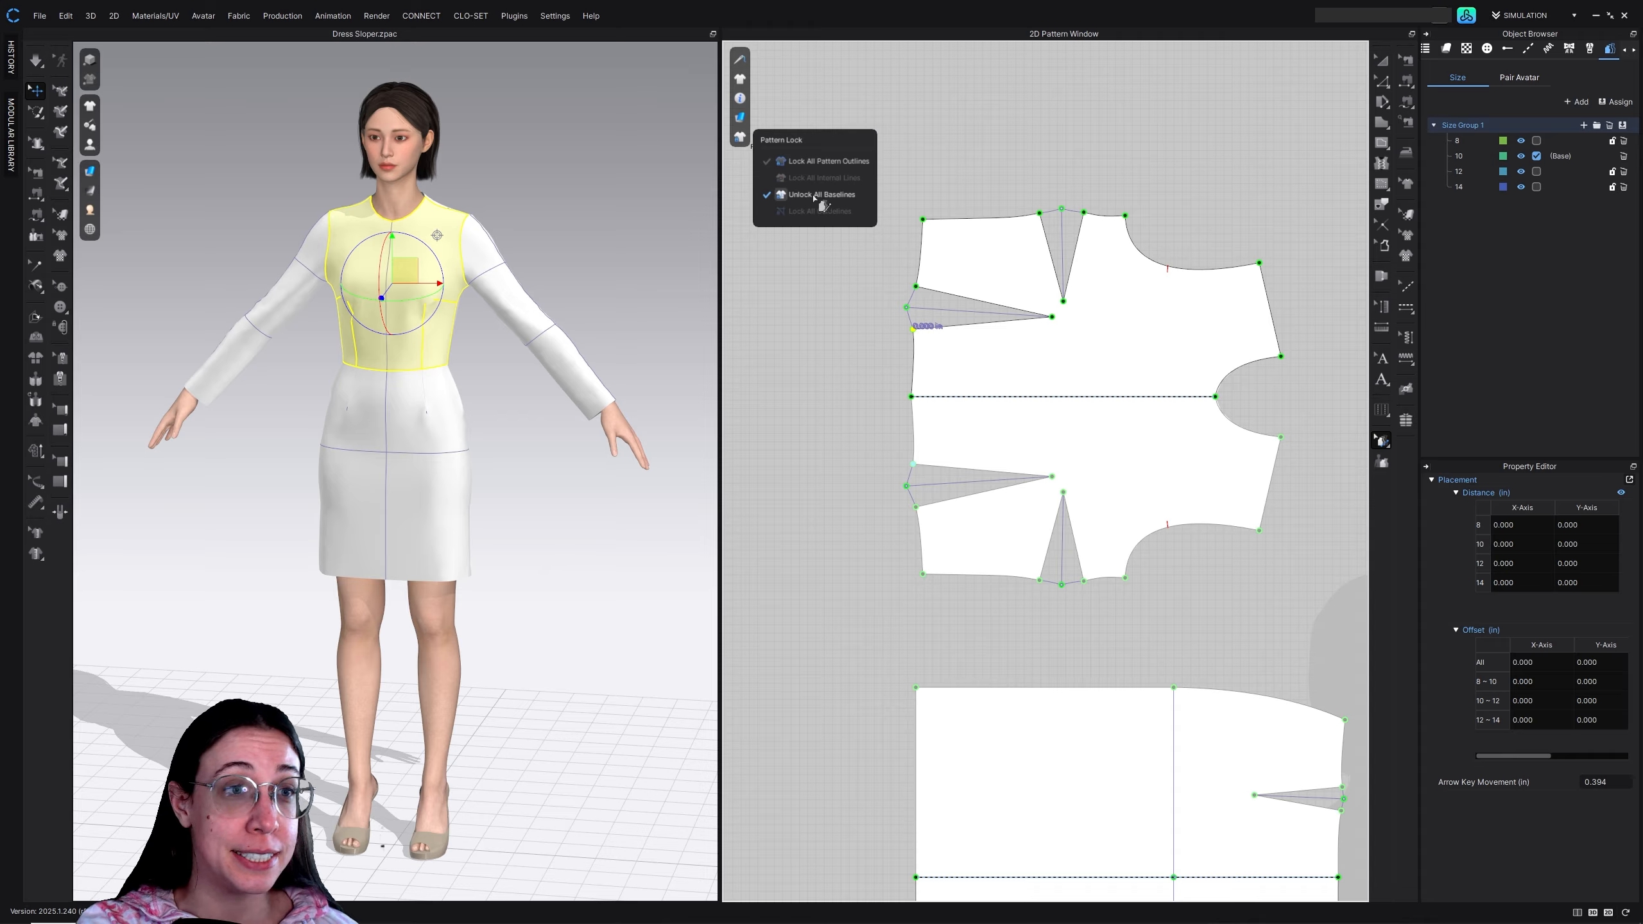
pyautogui.moveTo(738, 138)
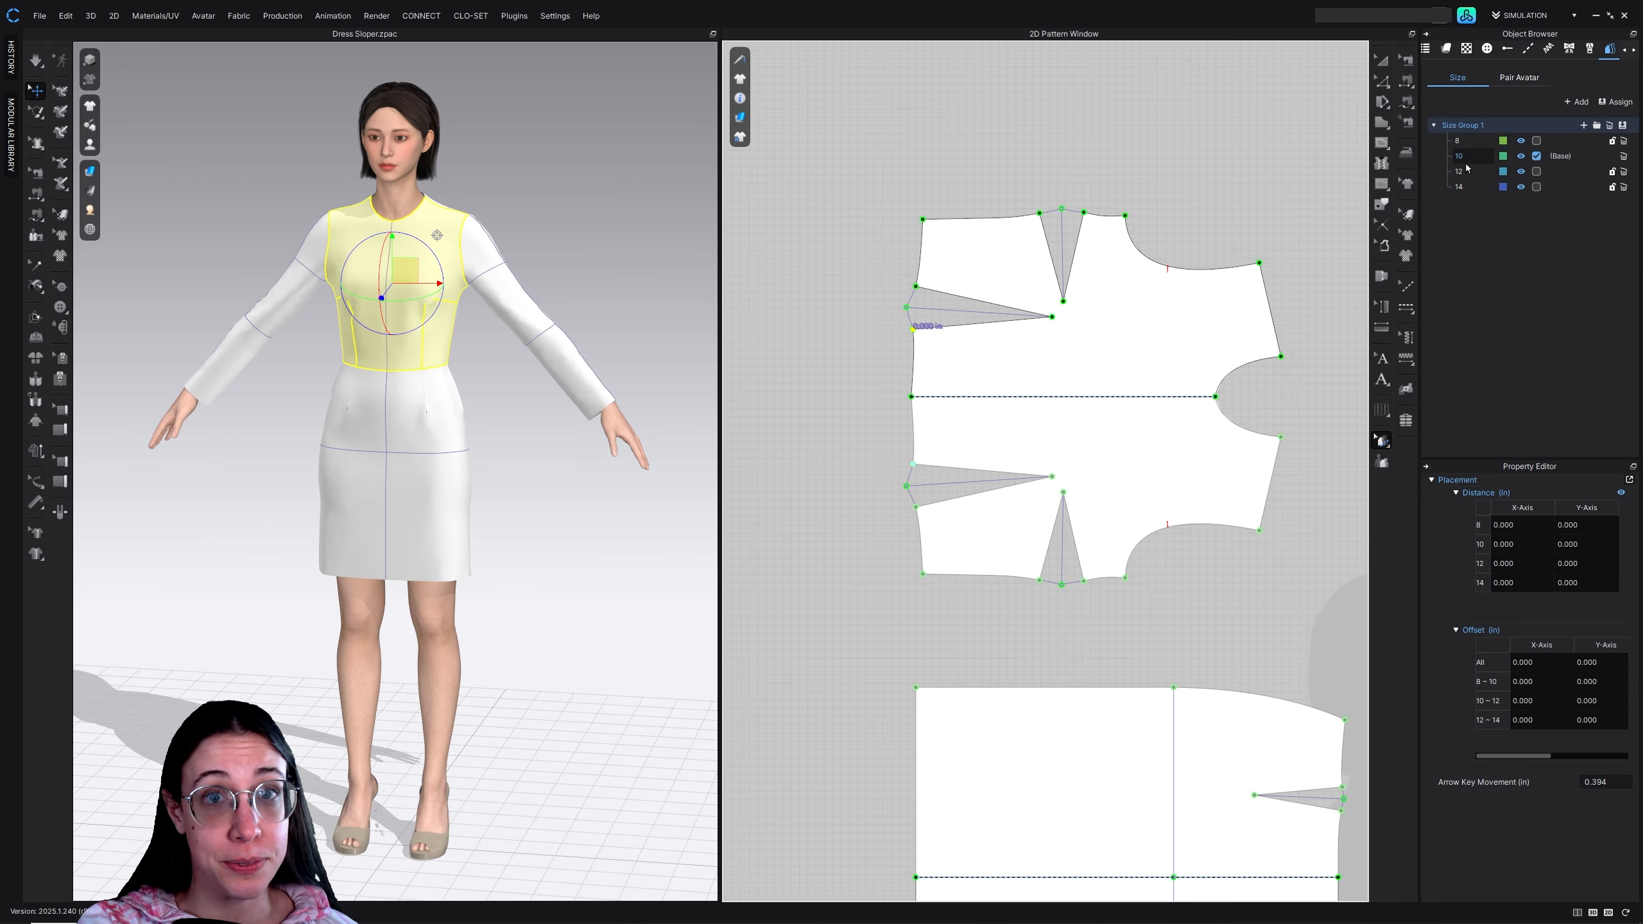
# Delete the dart baselines on the front bodice and on the skirt piece below it
pyautogui.click(1383, 63)
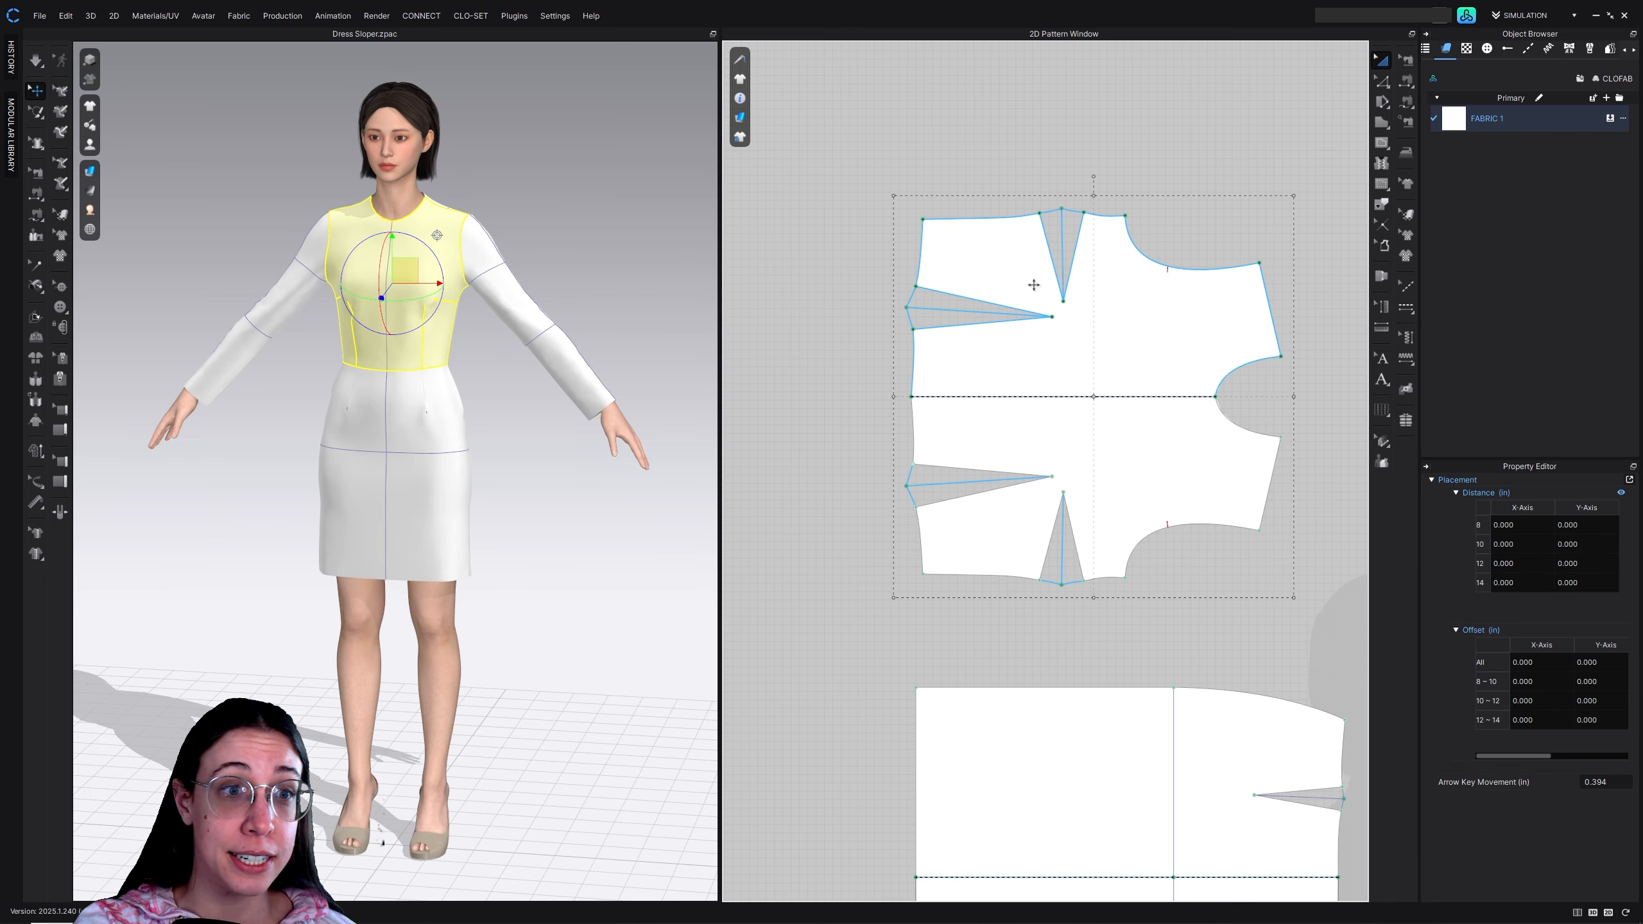
pyautogui.click(953, 312)
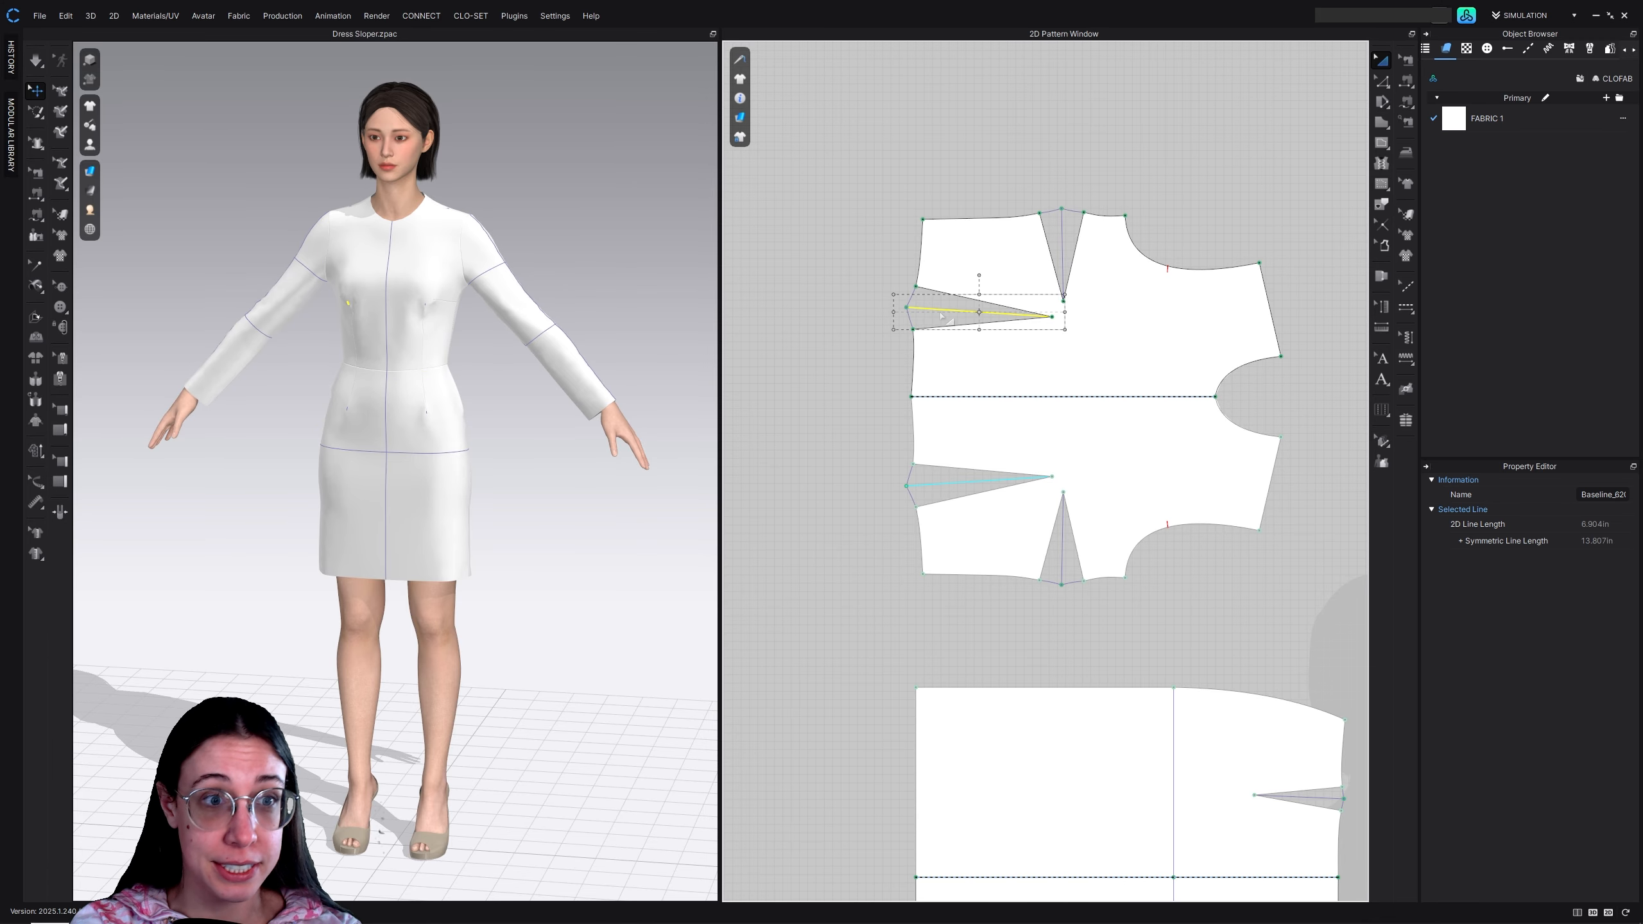
pyautogui.press('Delete')
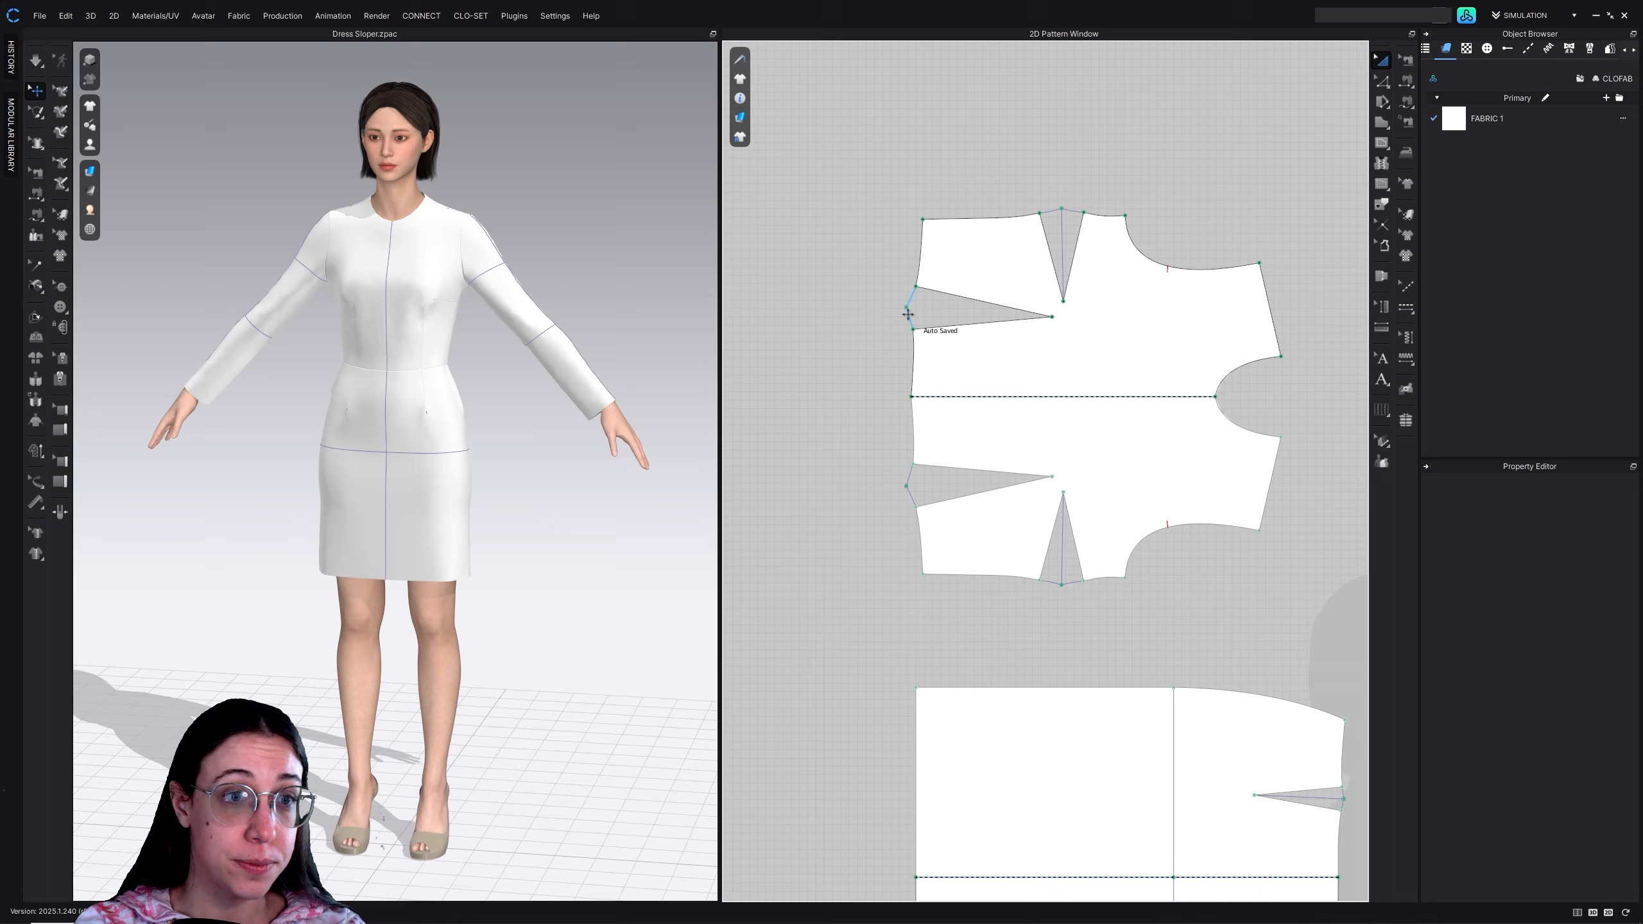
pyautogui.click(1062, 248)
pyautogui.press('Delete')
pyautogui.click(1068, 209)
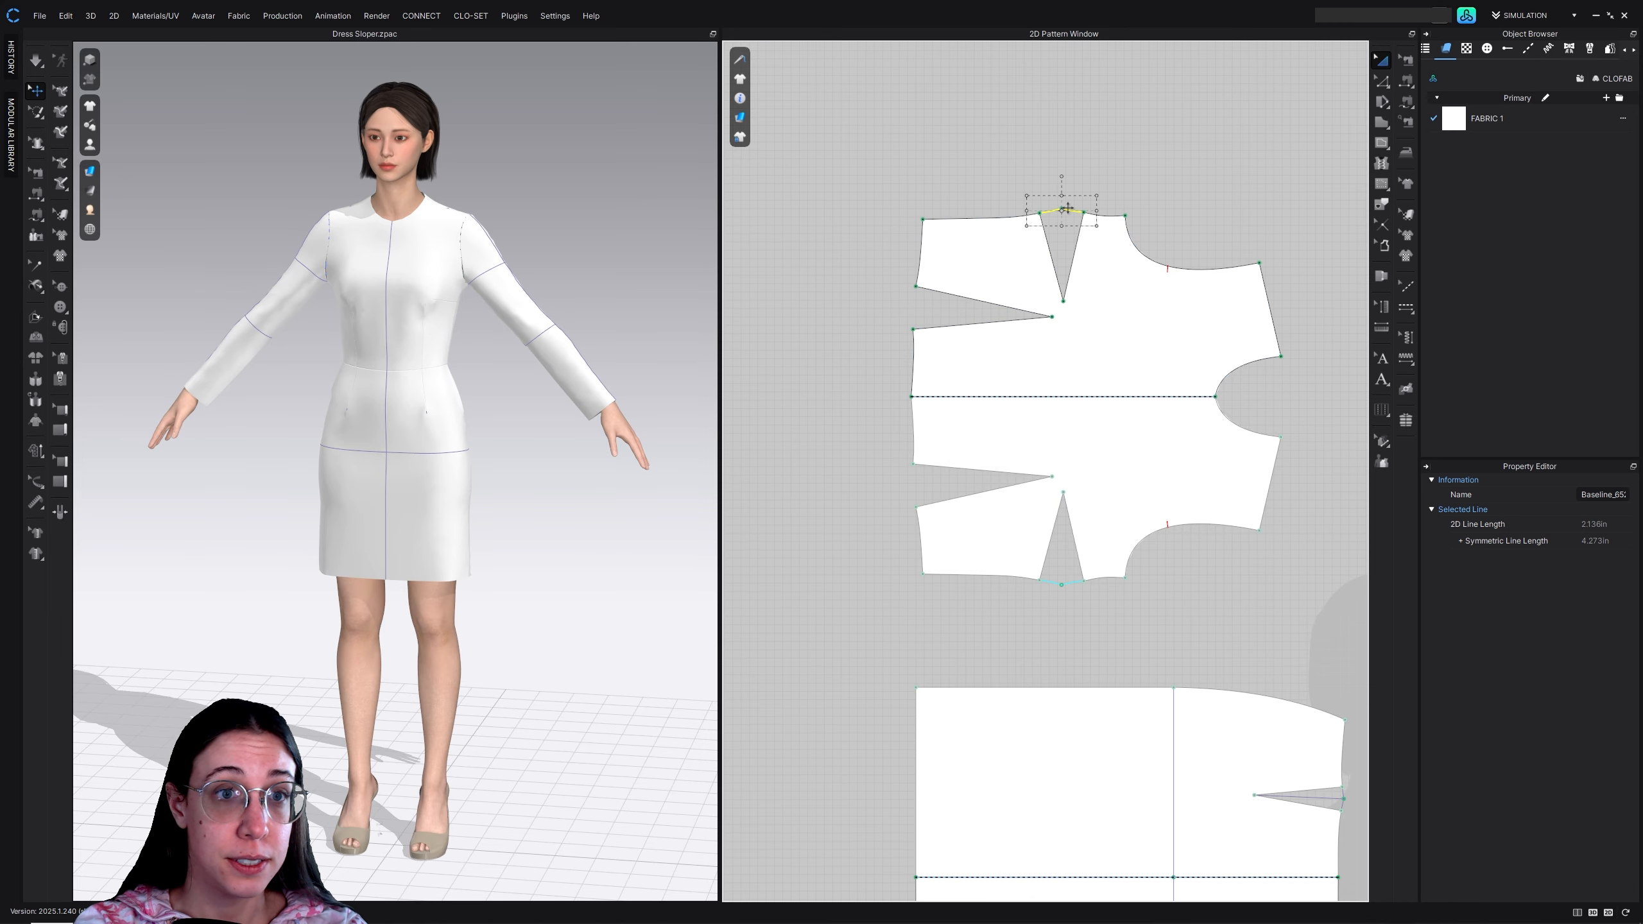
pyautogui.press('Delete')
pyautogui.moveTo(1158, 585); pyautogui.dragTo(907, 305, button='middle')
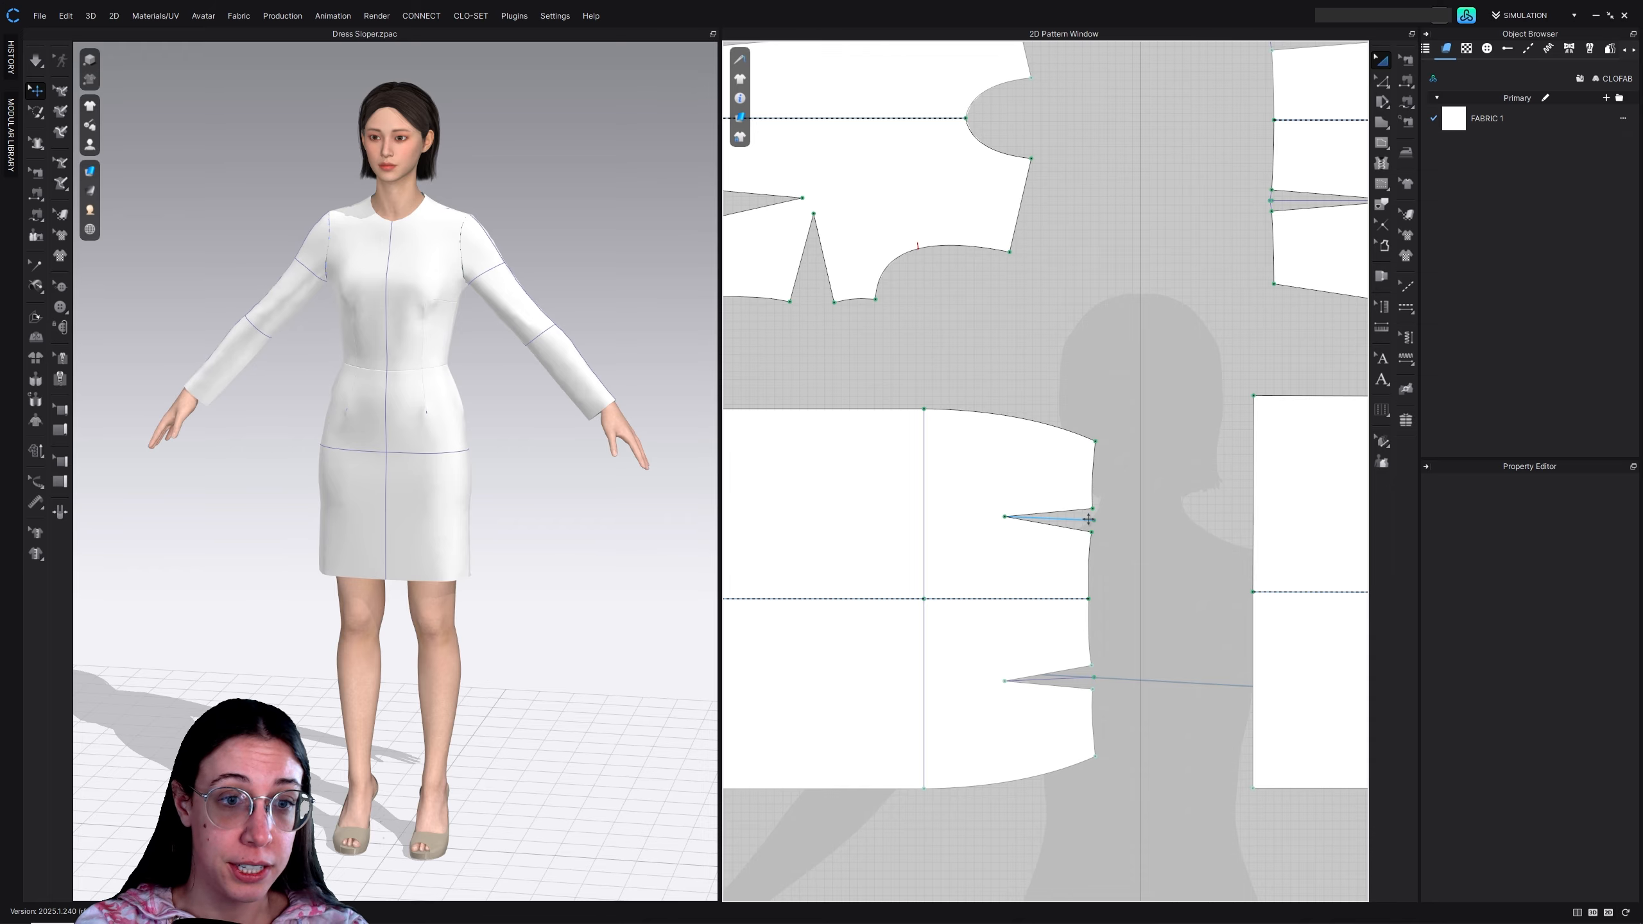
pyautogui.moveTo(983, 422); pyautogui.dragTo(1055, 538, button='middle')
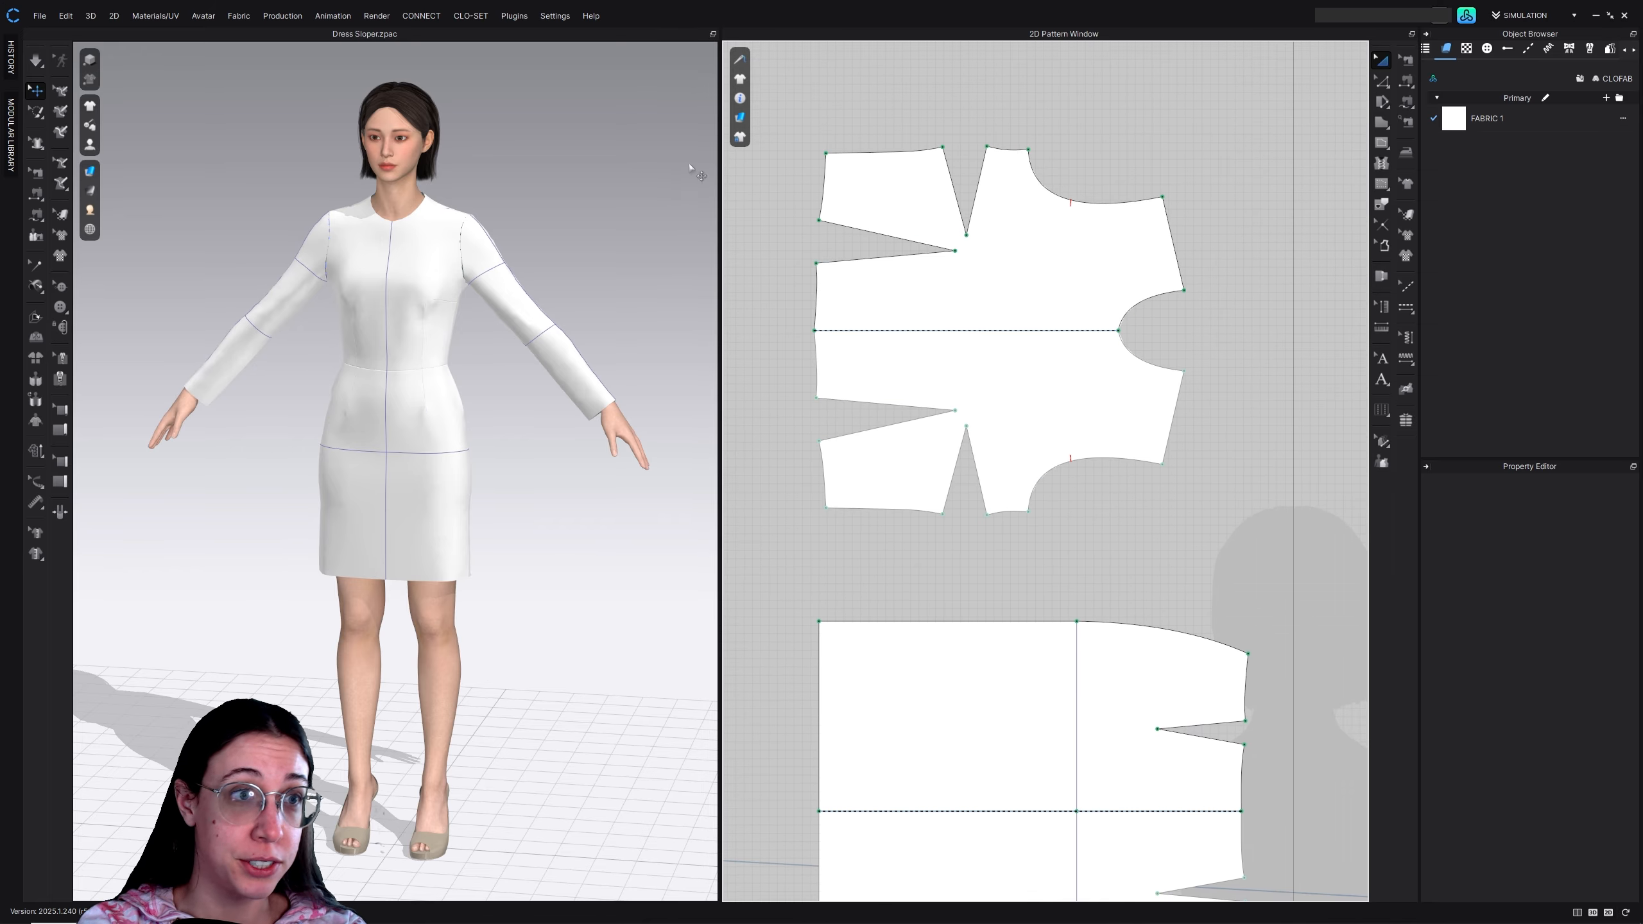
# Lock all the pattern baselines
pyautogui.click(739, 136)
pyautogui.click(825, 196)
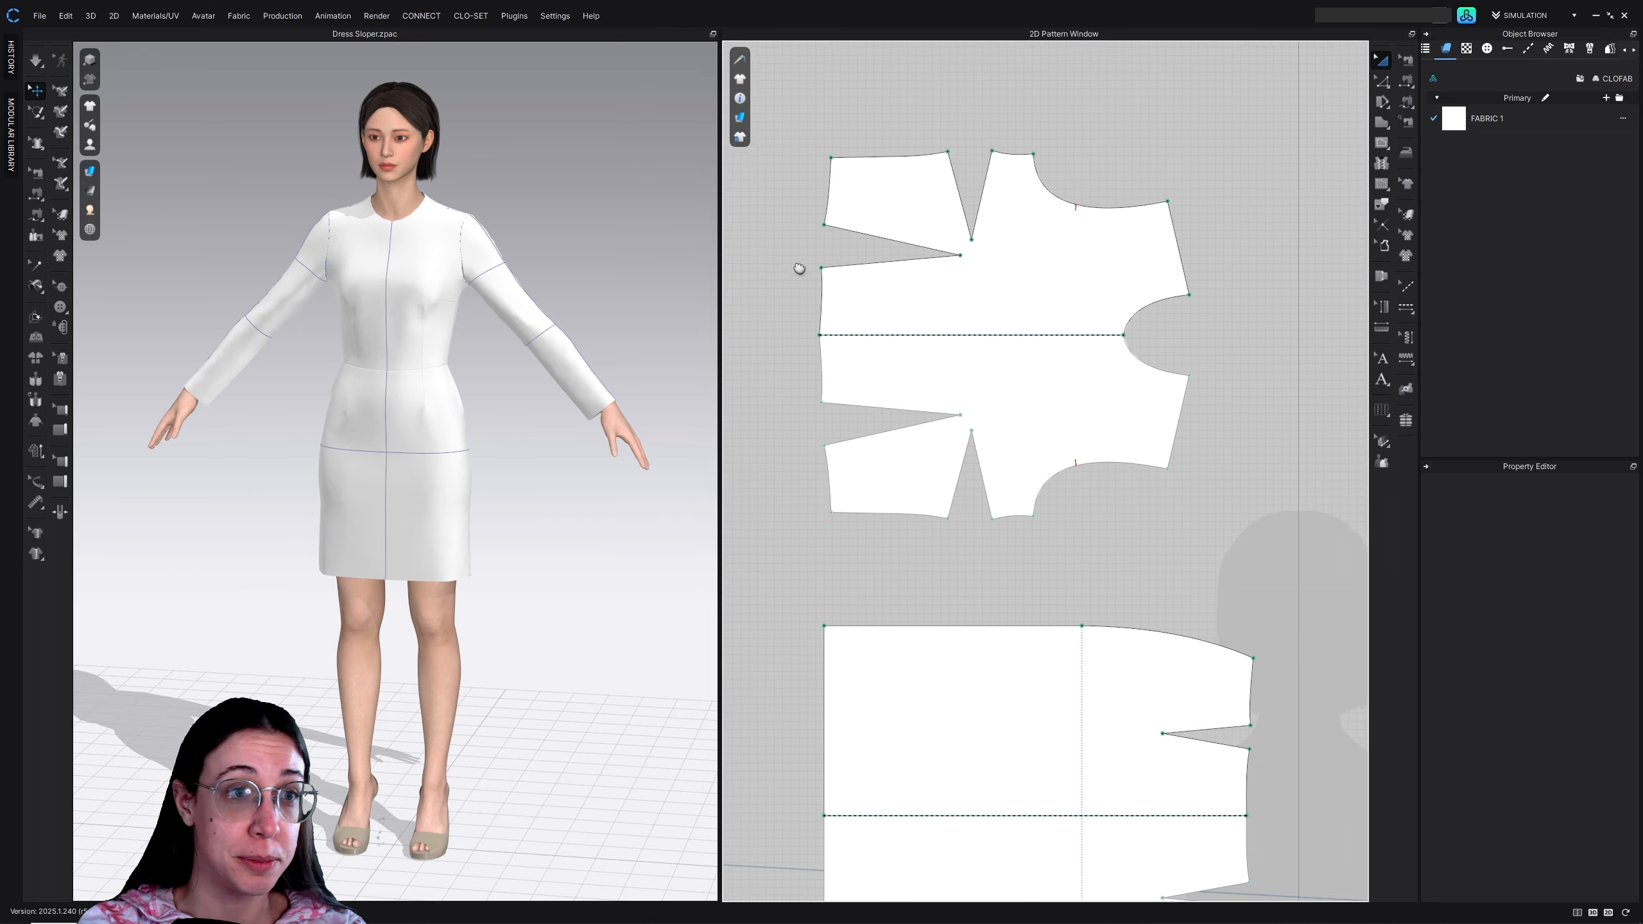
pyautogui.moveTo(799, 263); pyautogui.dragTo(898, 367, button='middle')
# With Edit Grading, select the front bodice's waist dart leg point nearest the centre line and collapse the distance values, leaving the offset table
pyautogui.click(1380, 442)
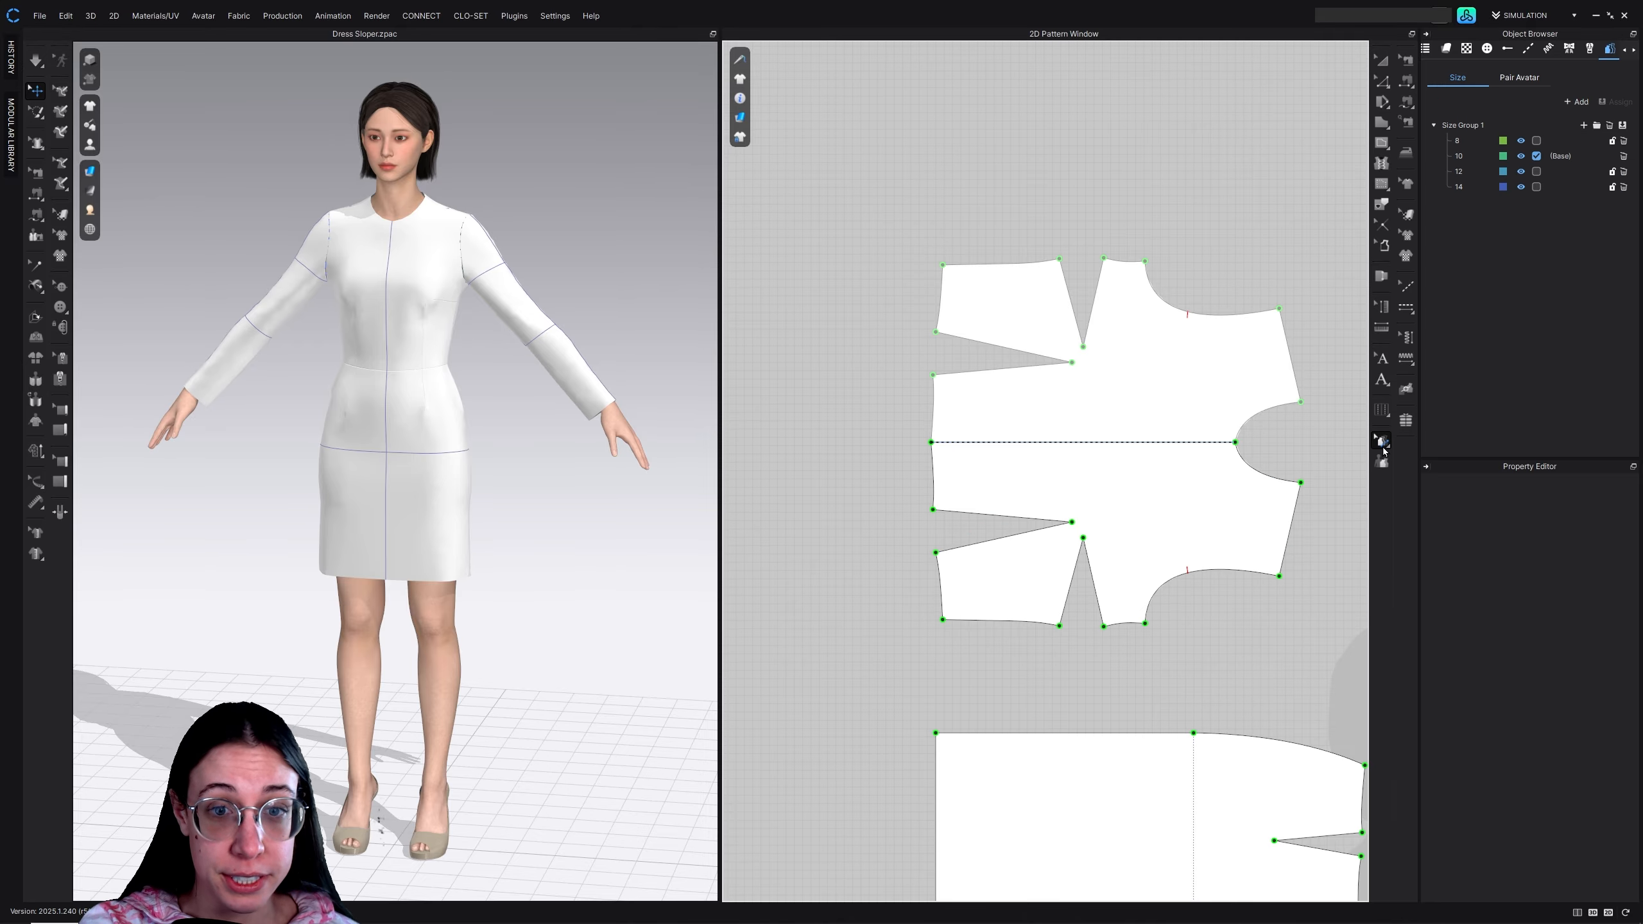
pyautogui.click(932, 374)
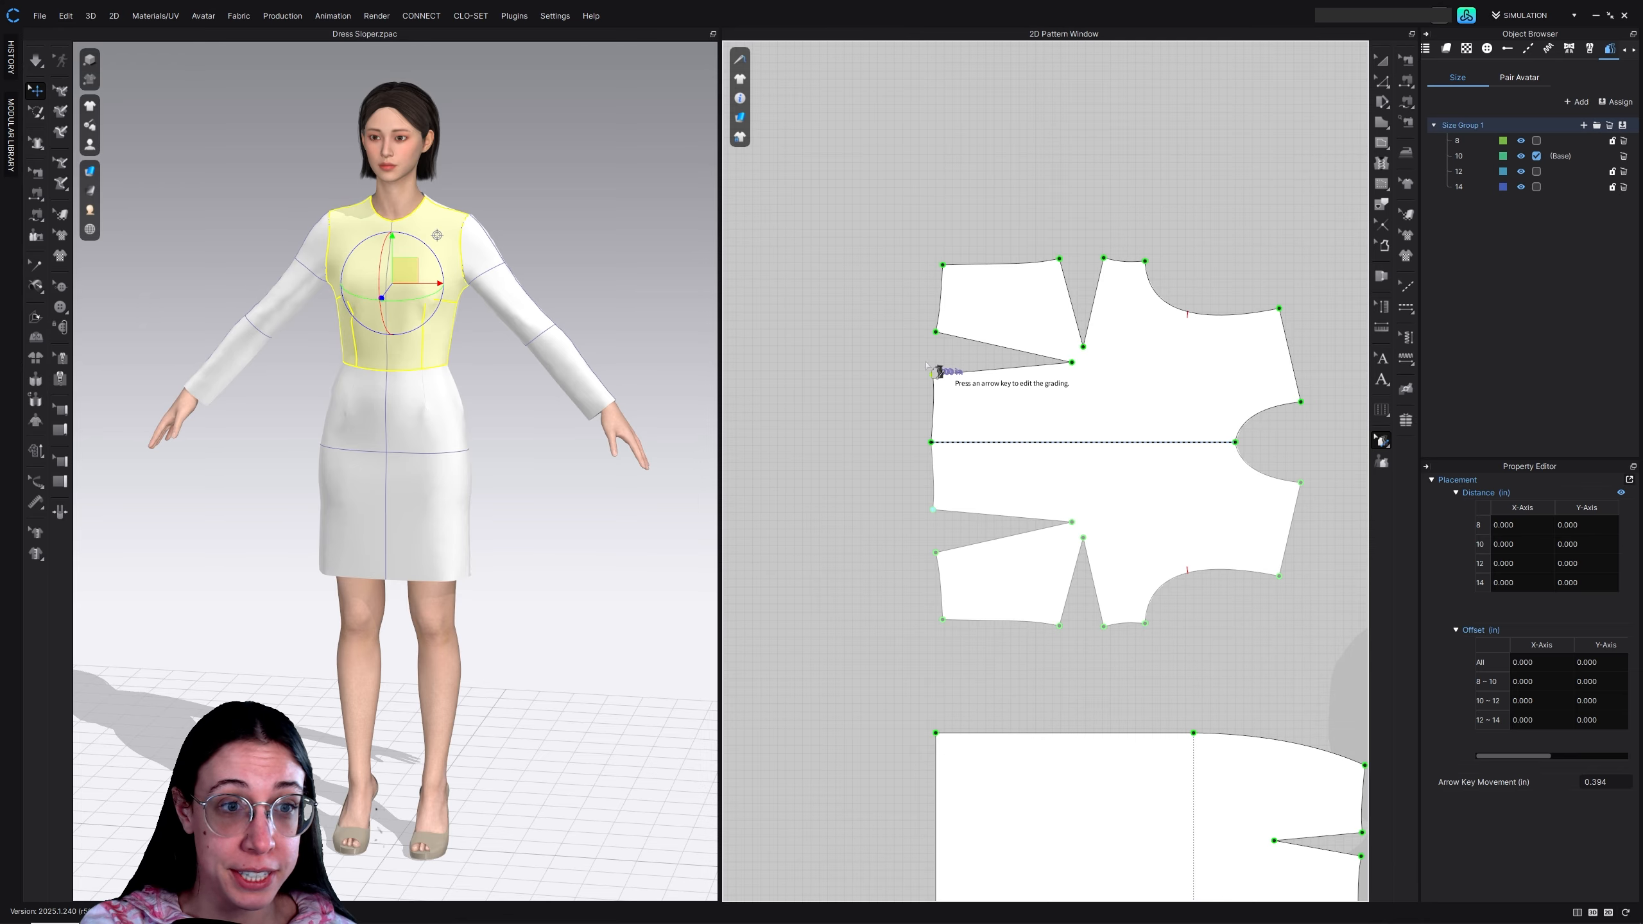
pyautogui.moveTo(1072, 401); pyautogui.dragTo(1010, 388, button='middle')
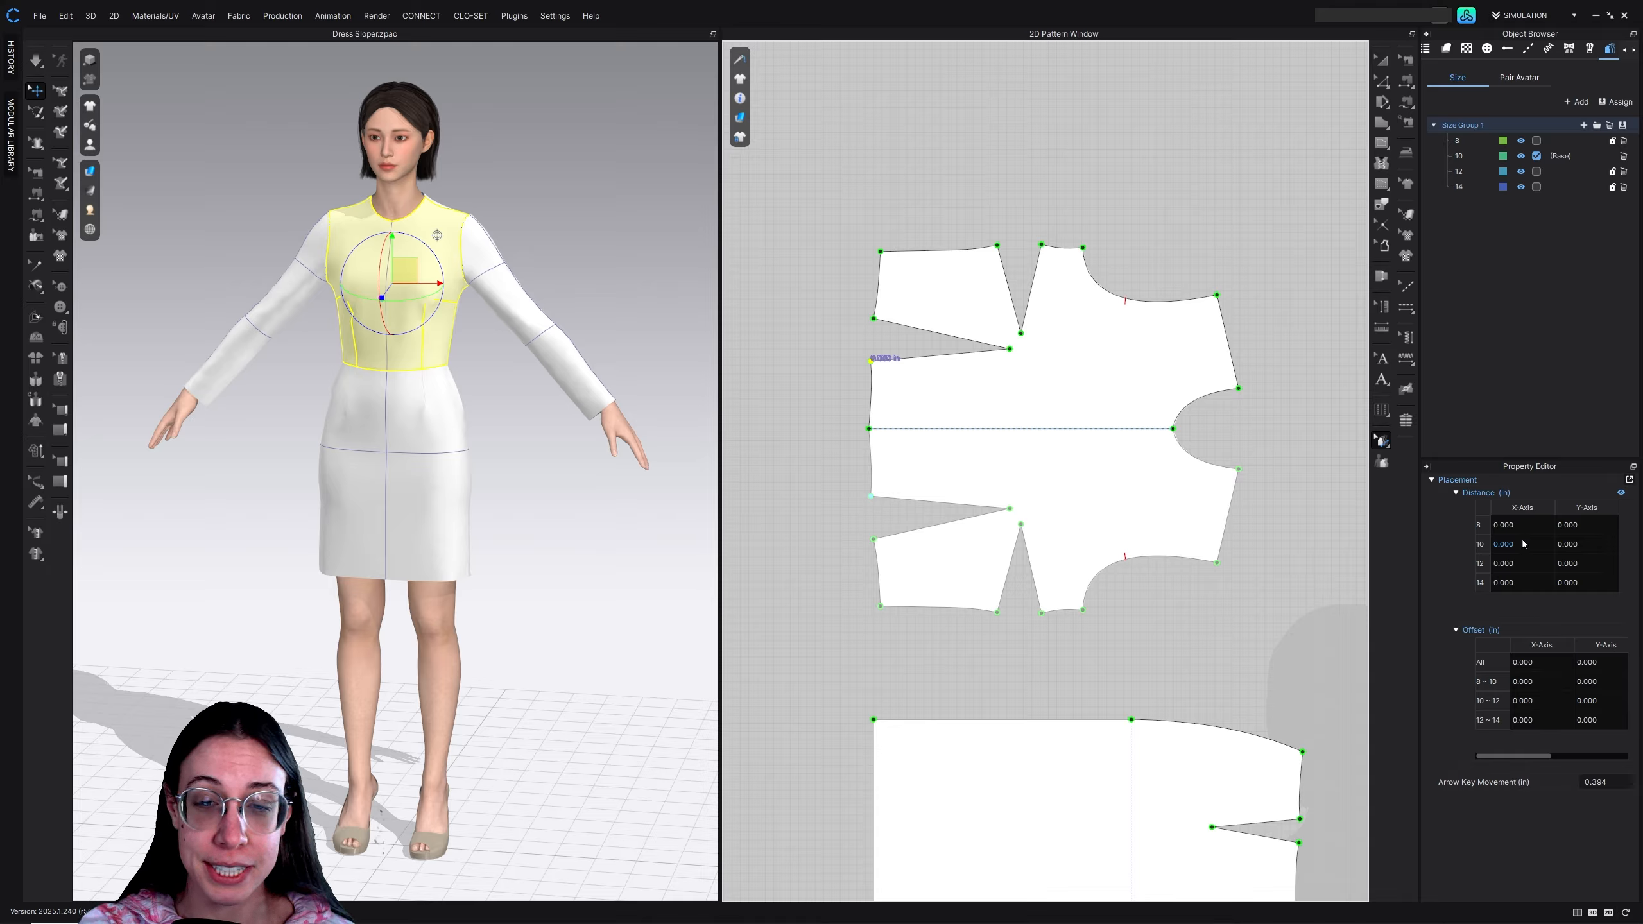
pyautogui.click(1457, 493)
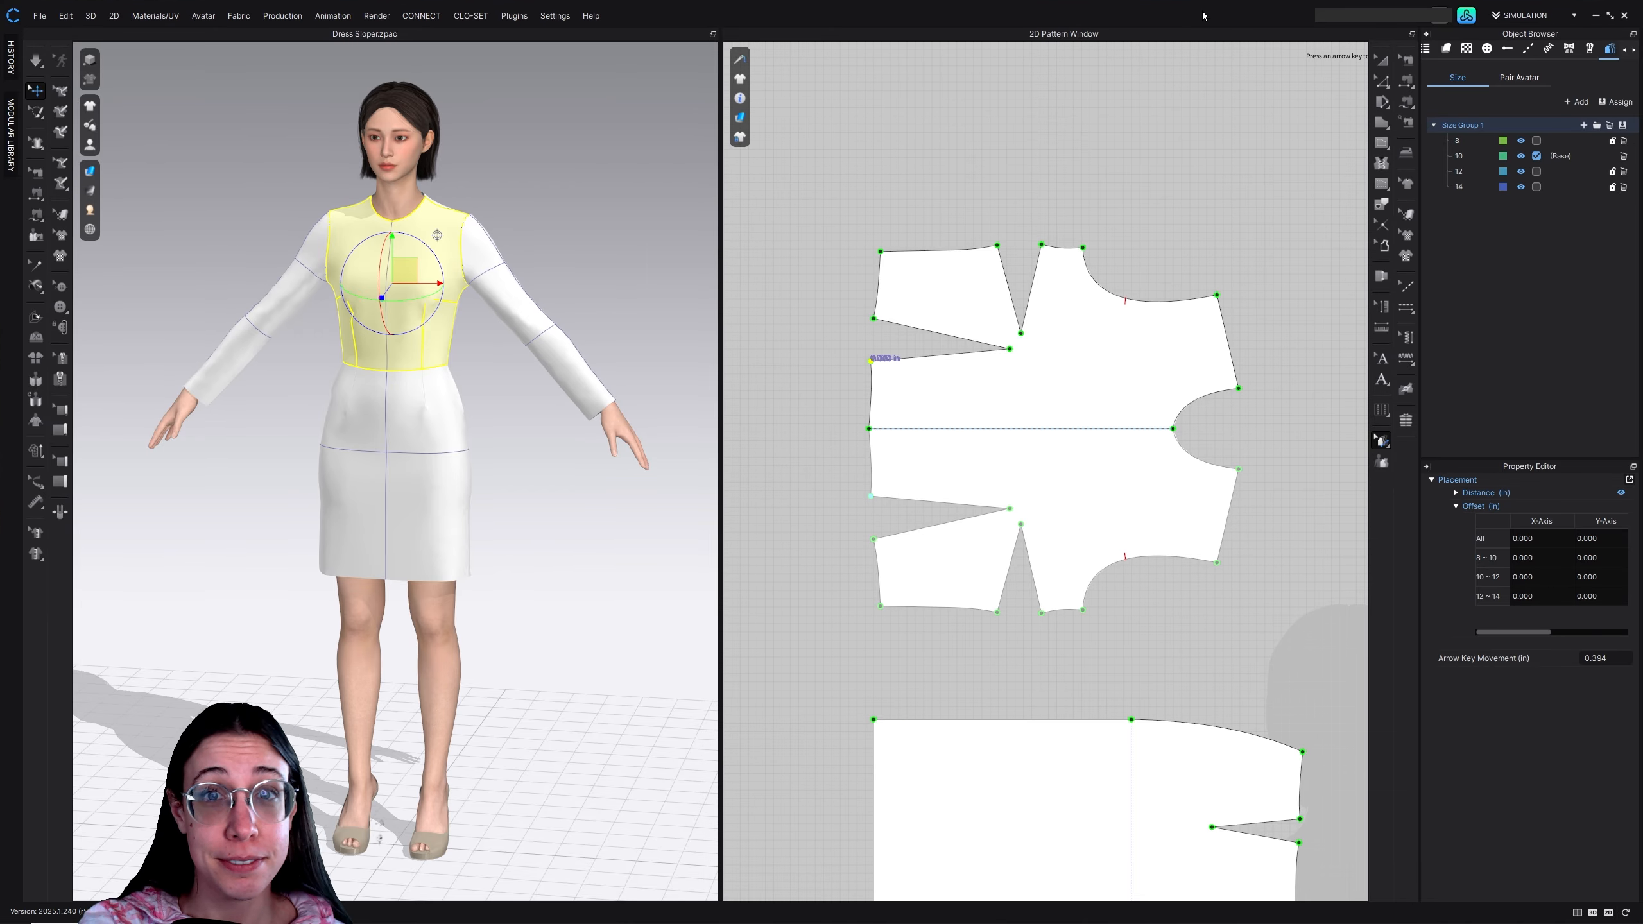
# Shrink the CLO window to uncover the PDF reader, and bring up the bodice page of the Pattern Grading Worksheet
pyautogui.moveTo(1204, 14)
pyautogui.mouseDown()
pyautogui.moveTo(1141, 24)
pyautogui.moveTo(1211, 33)
pyautogui.mouseUp()
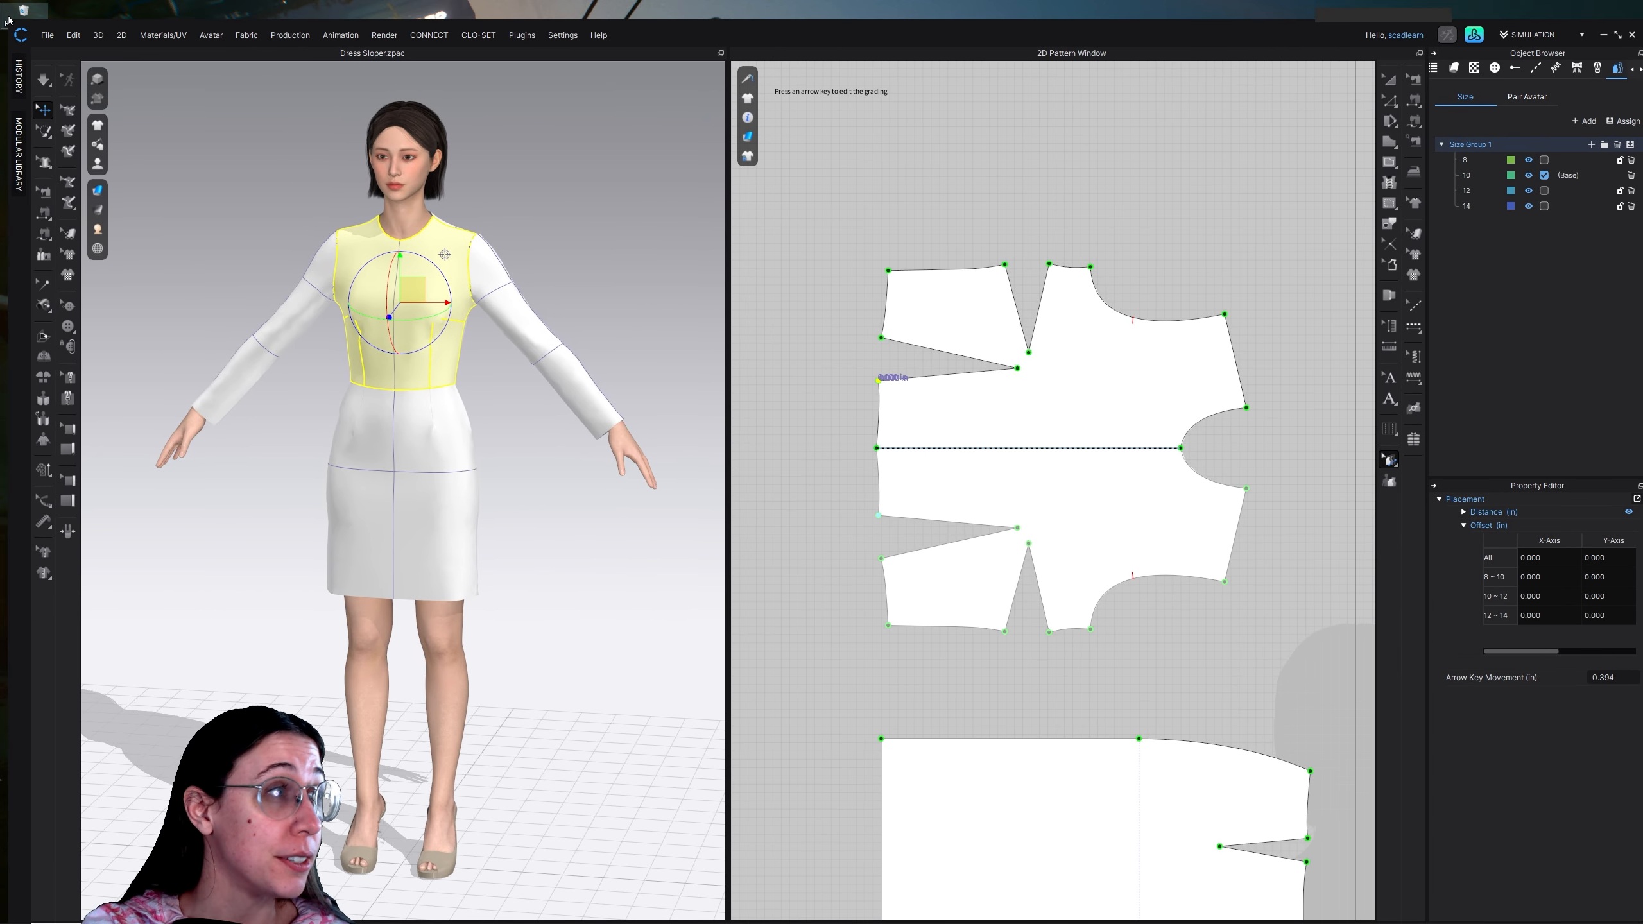
pyautogui.moveTo(17, 21); pyautogui.dragTo(222, 27)
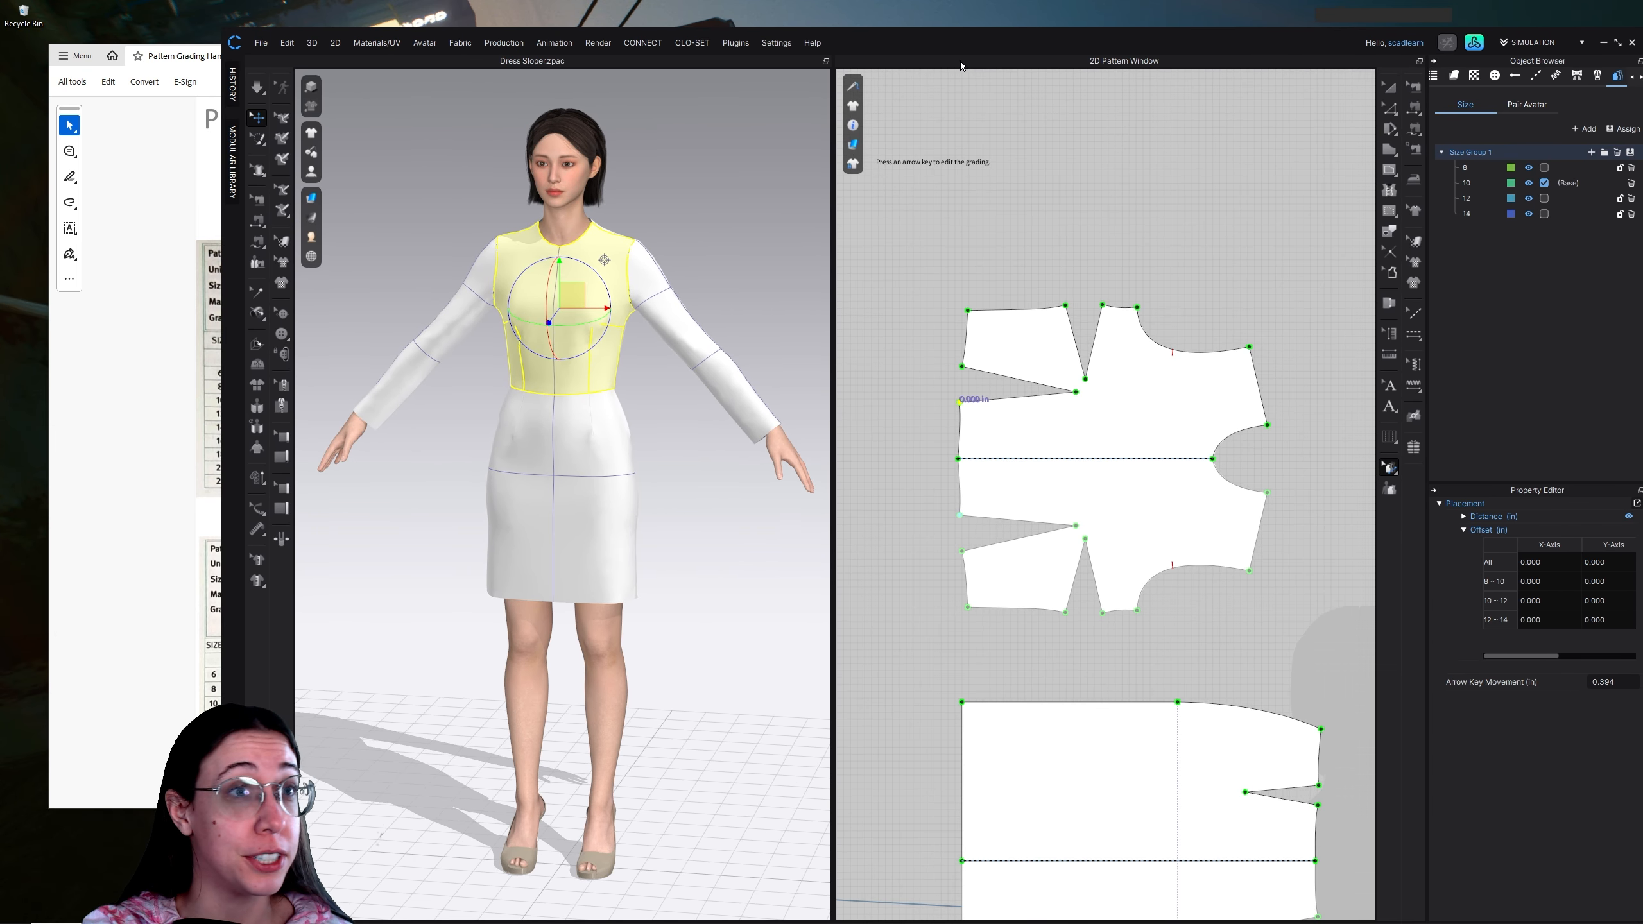
pyautogui.moveTo(961, 43)
pyautogui.mouseDown()
pyautogui.moveTo(888, 24)
pyautogui.moveTo(950, 28)
pyautogui.mouseUp()
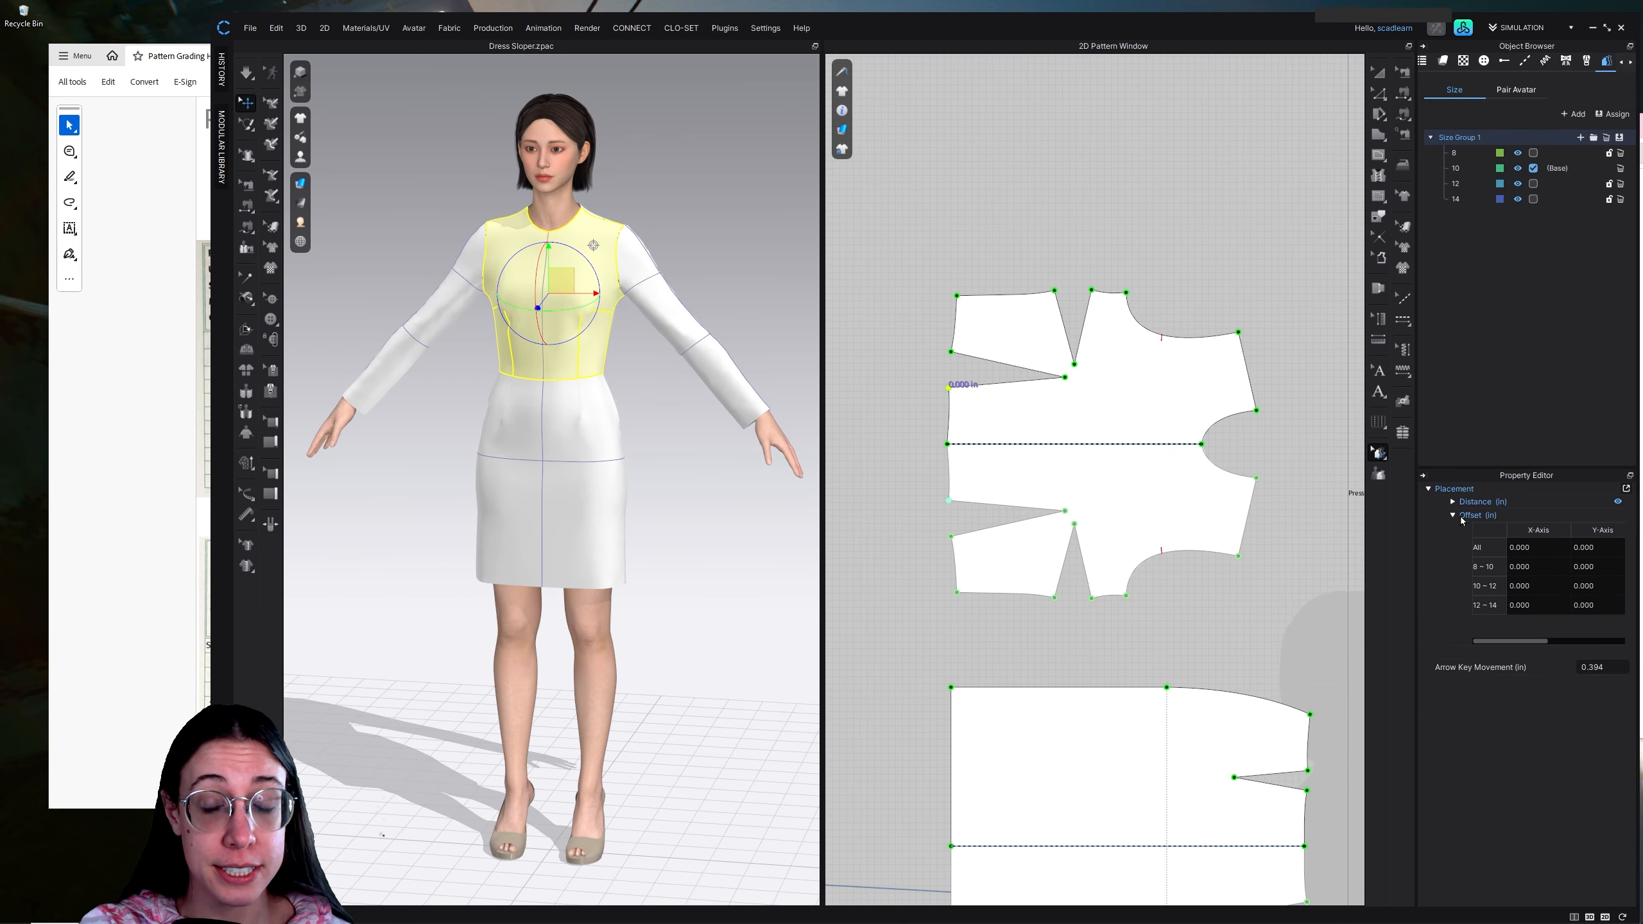
pyautogui.click(129, 552)
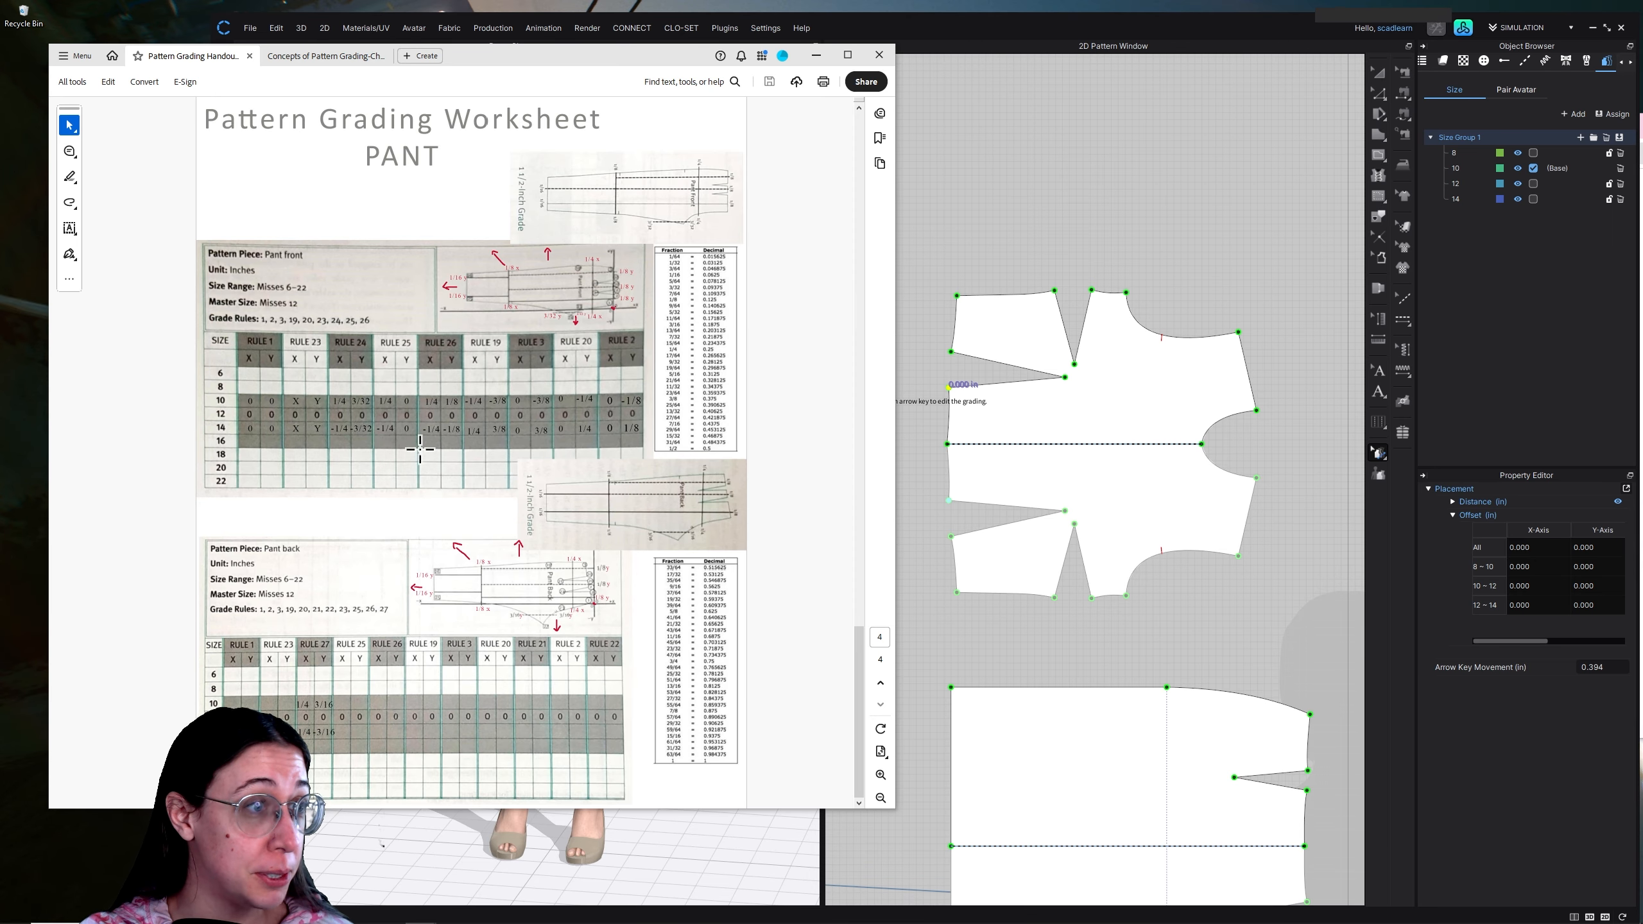
pyautogui.scroll(4, 421, 457)
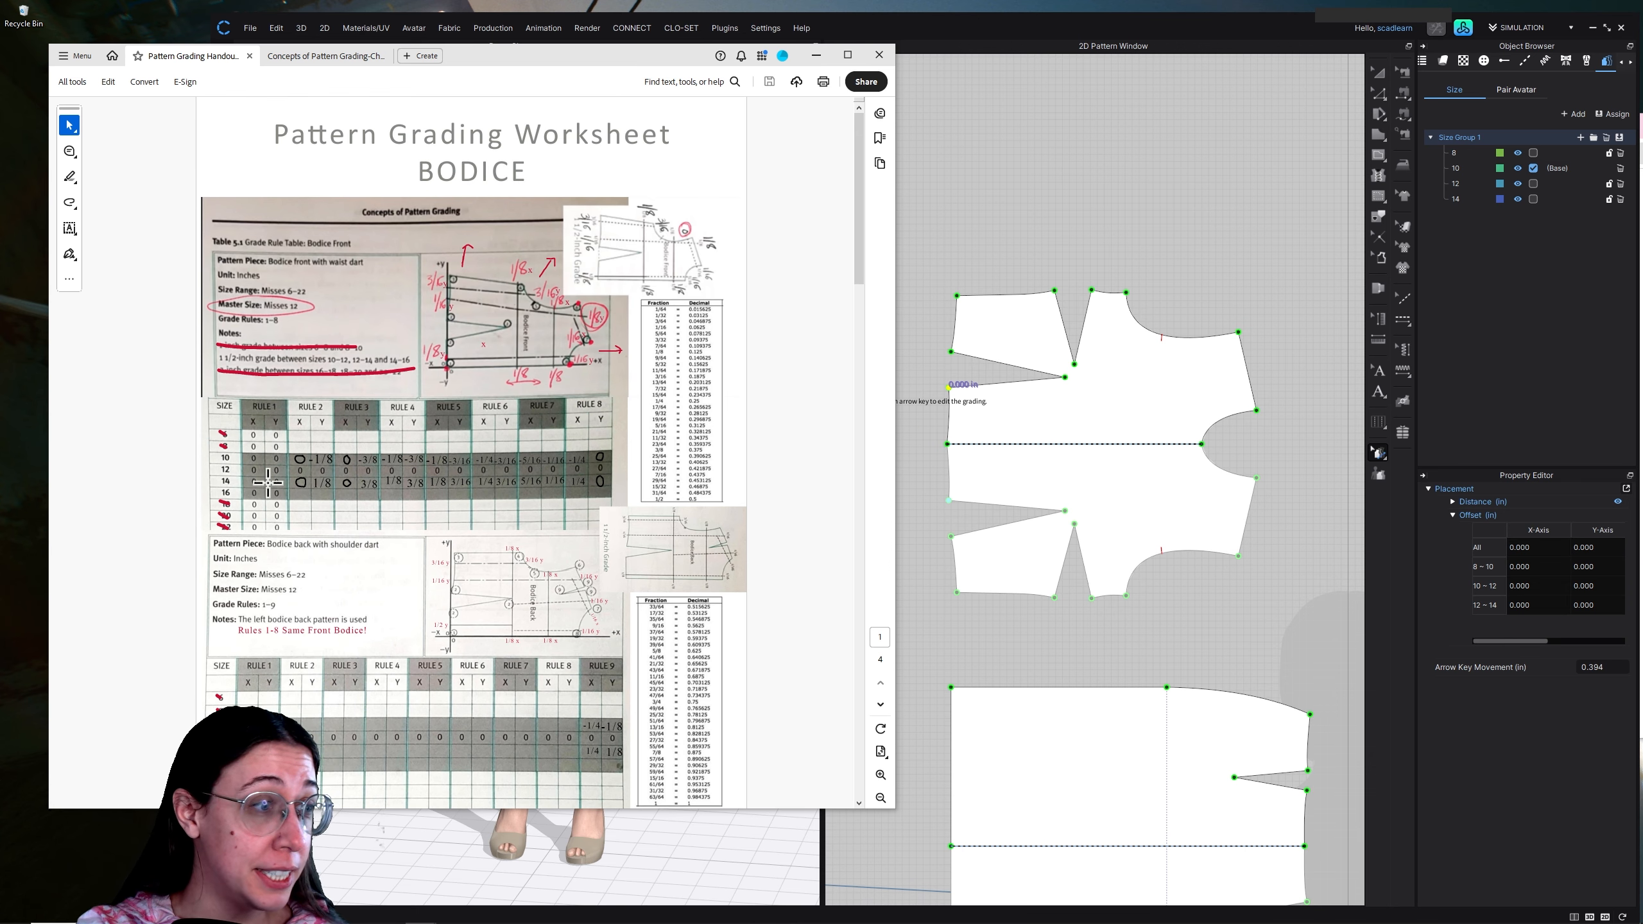
# Return to CLO, select the centre front waist point of the front bodice for grading and show only the 2D Pattern Window
pyautogui.click(962, 456)
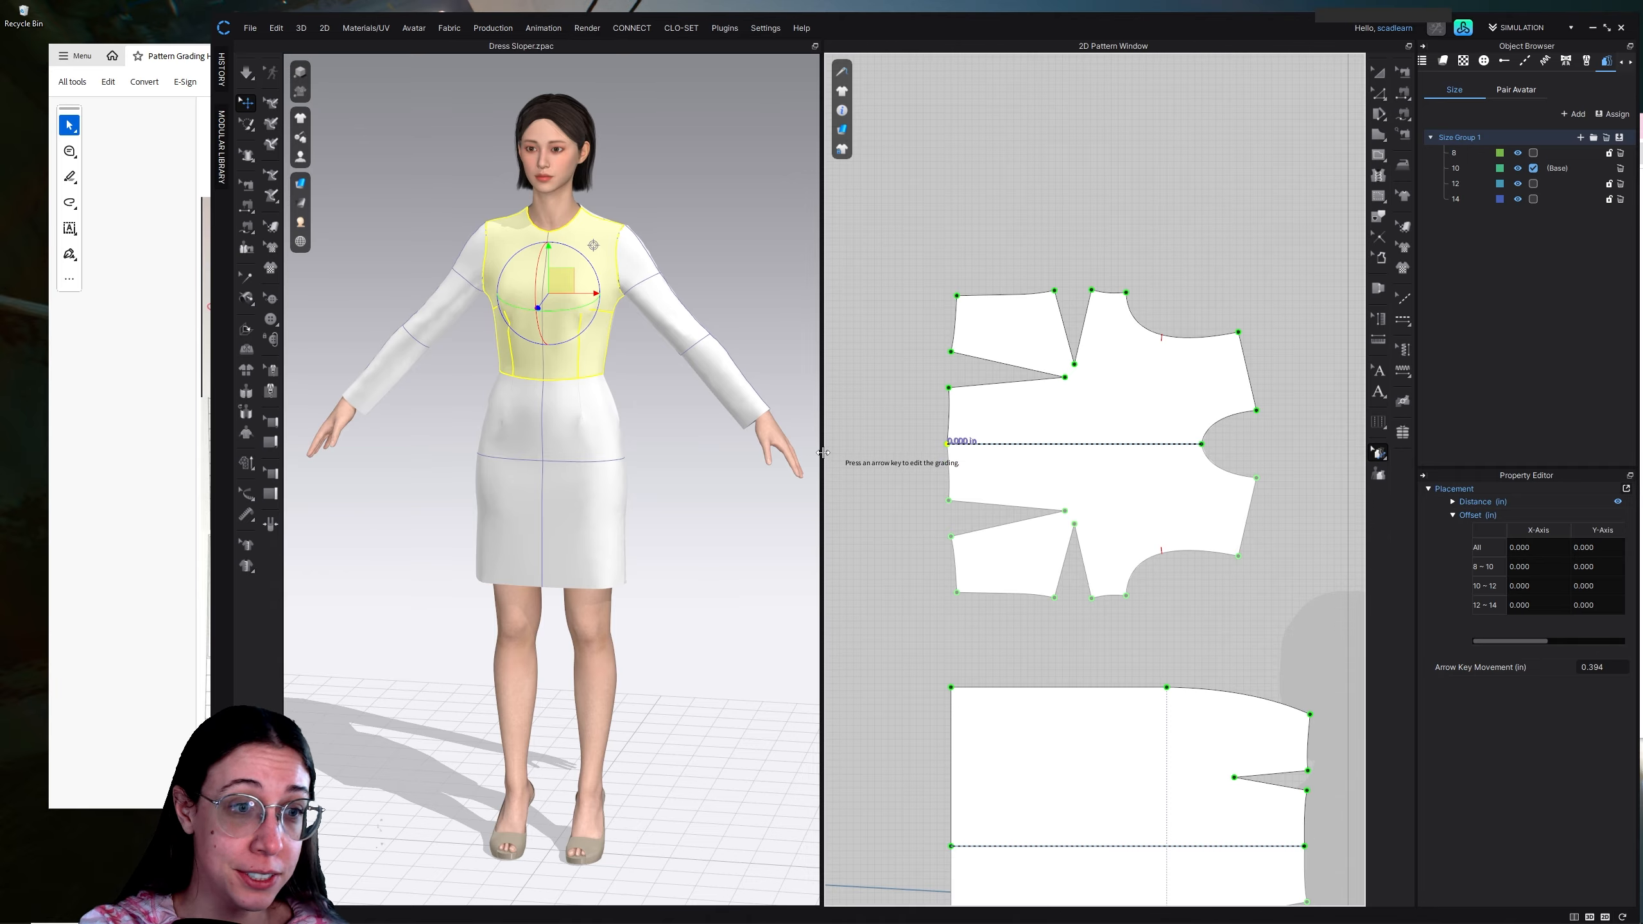
pyautogui.click(1607, 911)
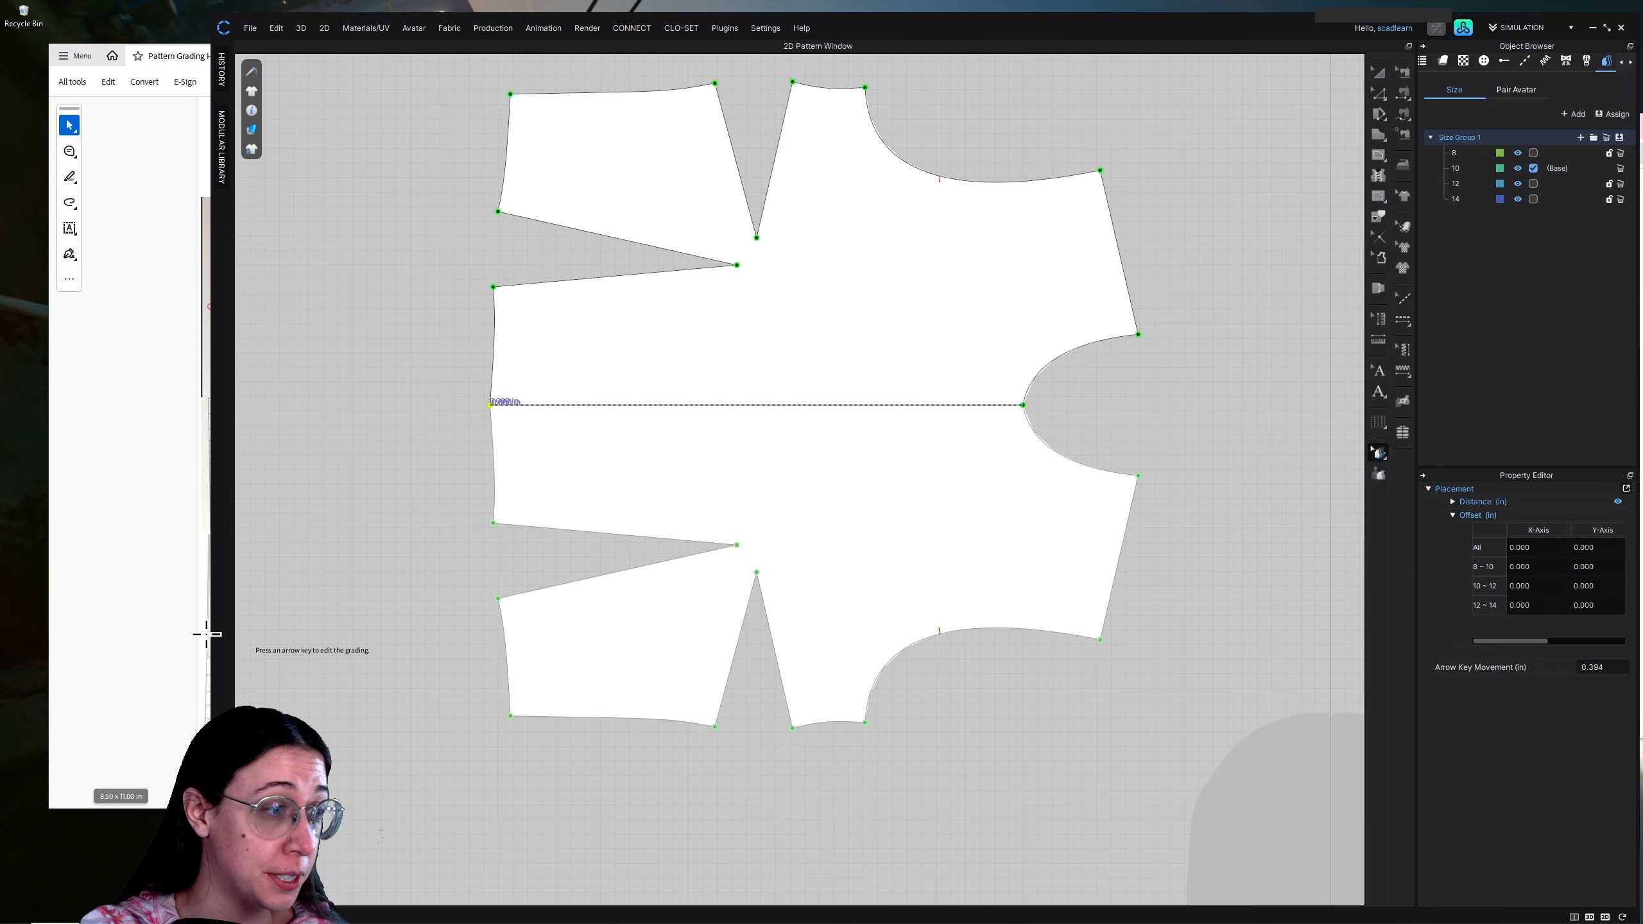
# Enlarge the PDF worksheet window and place it beside a narrower CLO window so the grade rules and the 2D pattern are both visible
pyautogui.moveTo(220, 634); pyautogui.dragTo(482, 634)
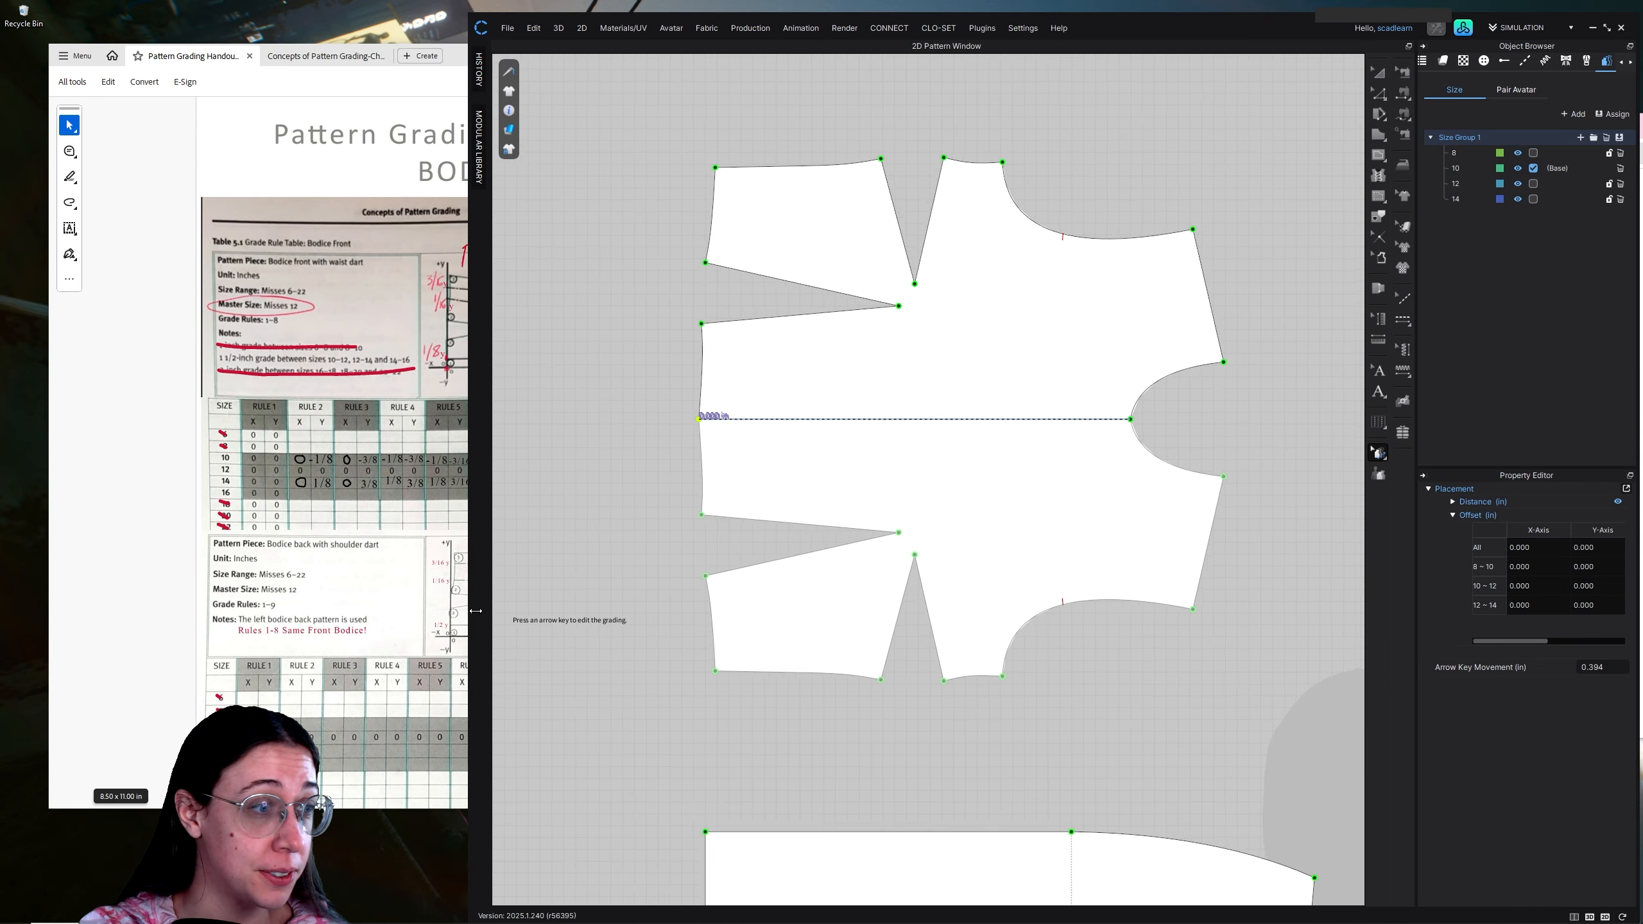
pyautogui.click(114, 407)
pyautogui.moveTo(520, 65); pyautogui.dragTo(320, 27)
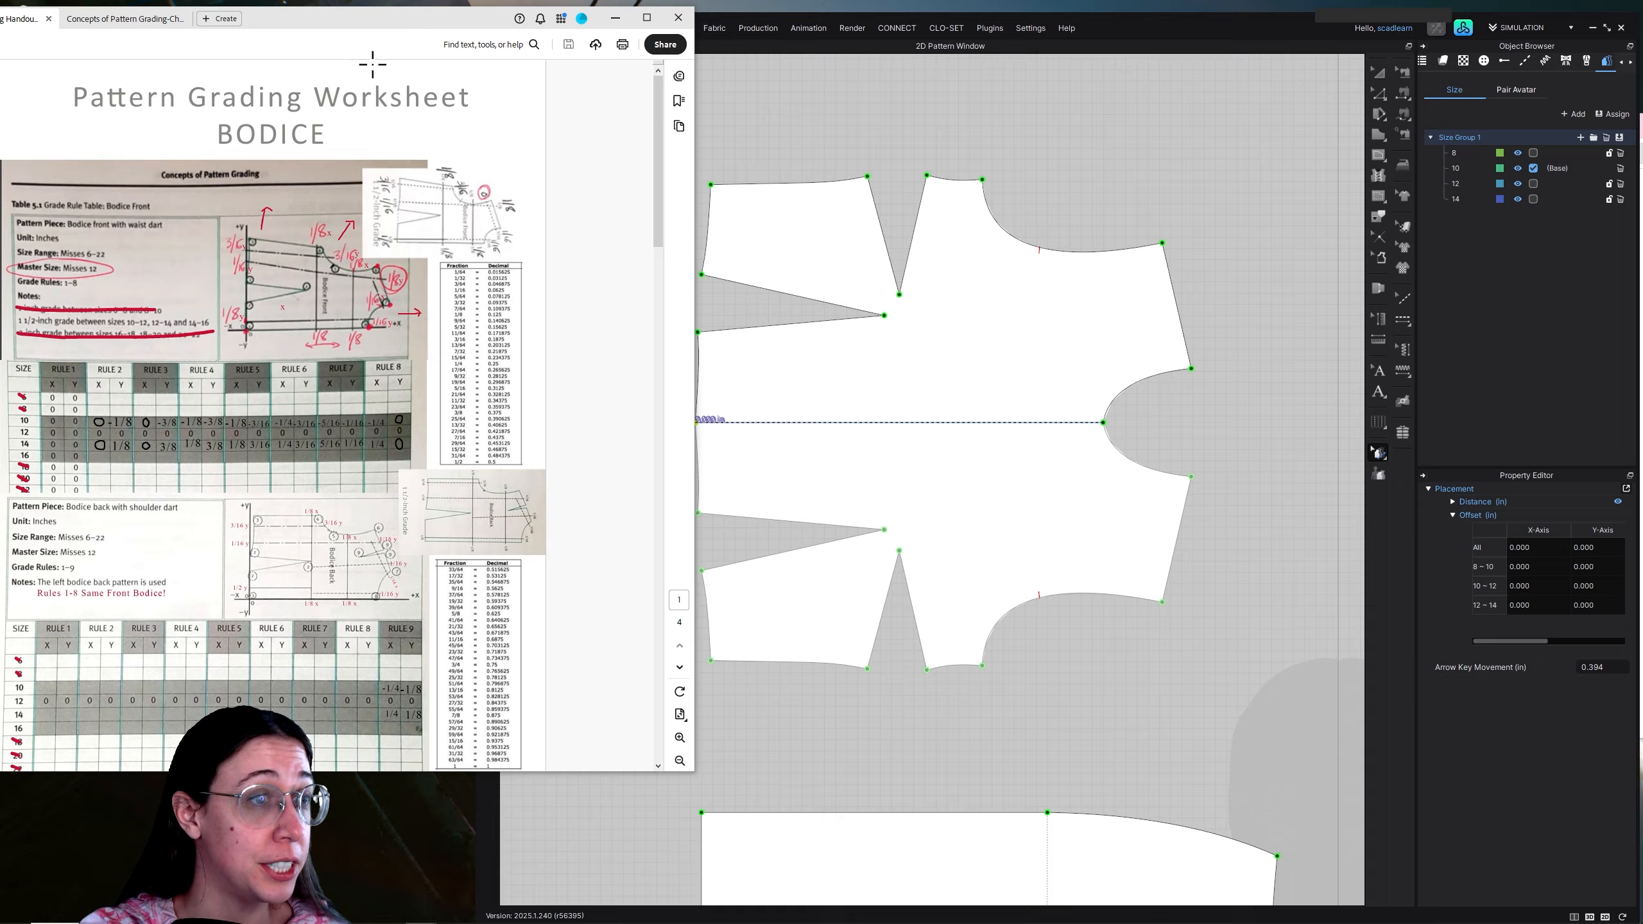
pyautogui.moveTo(454, 774); pyautogui.dragTo(448, 883)
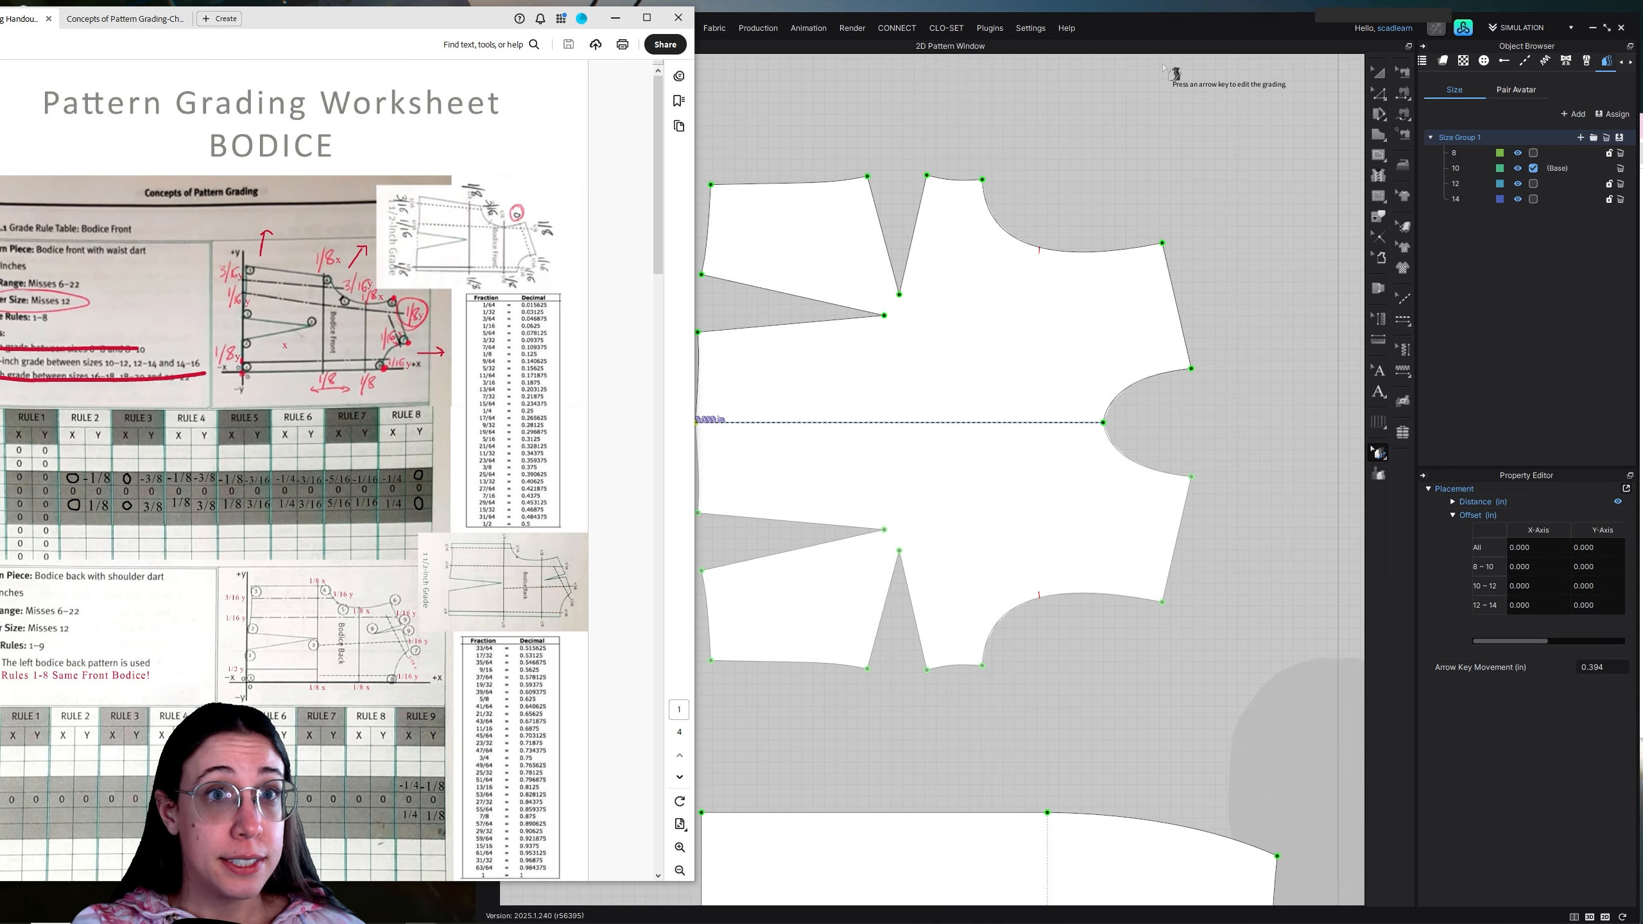
pyautogui.moveTo(1194, 26); pyautogui.dragTo(1256, 7)
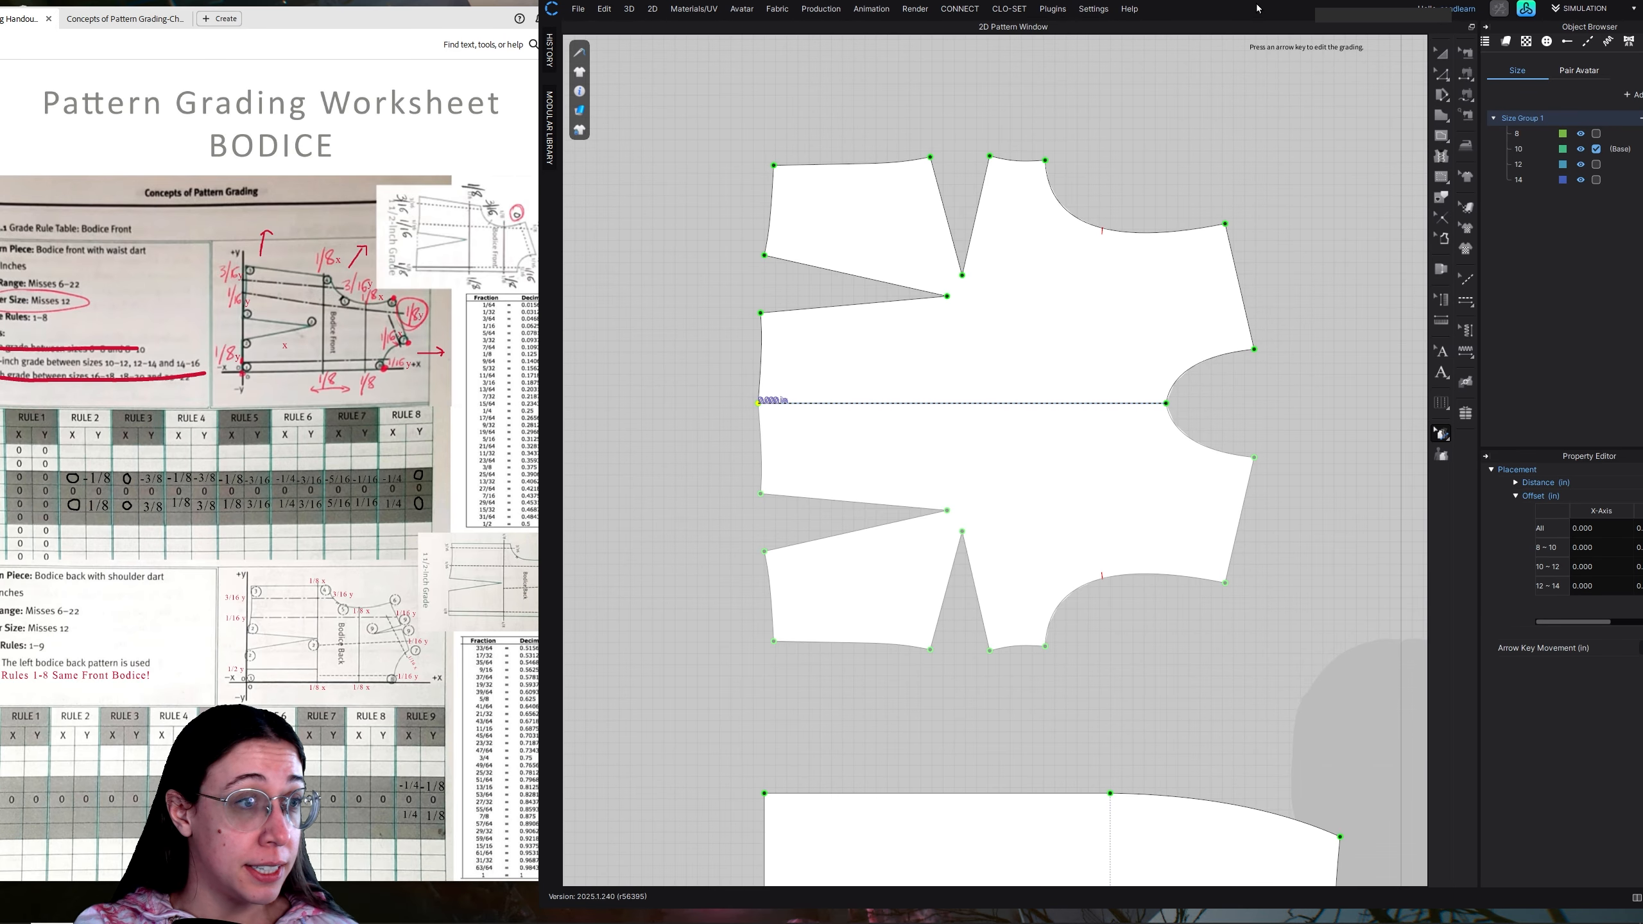
pyautogui.moveTo(542, 477); pyautogui.dragTo(577, 447)
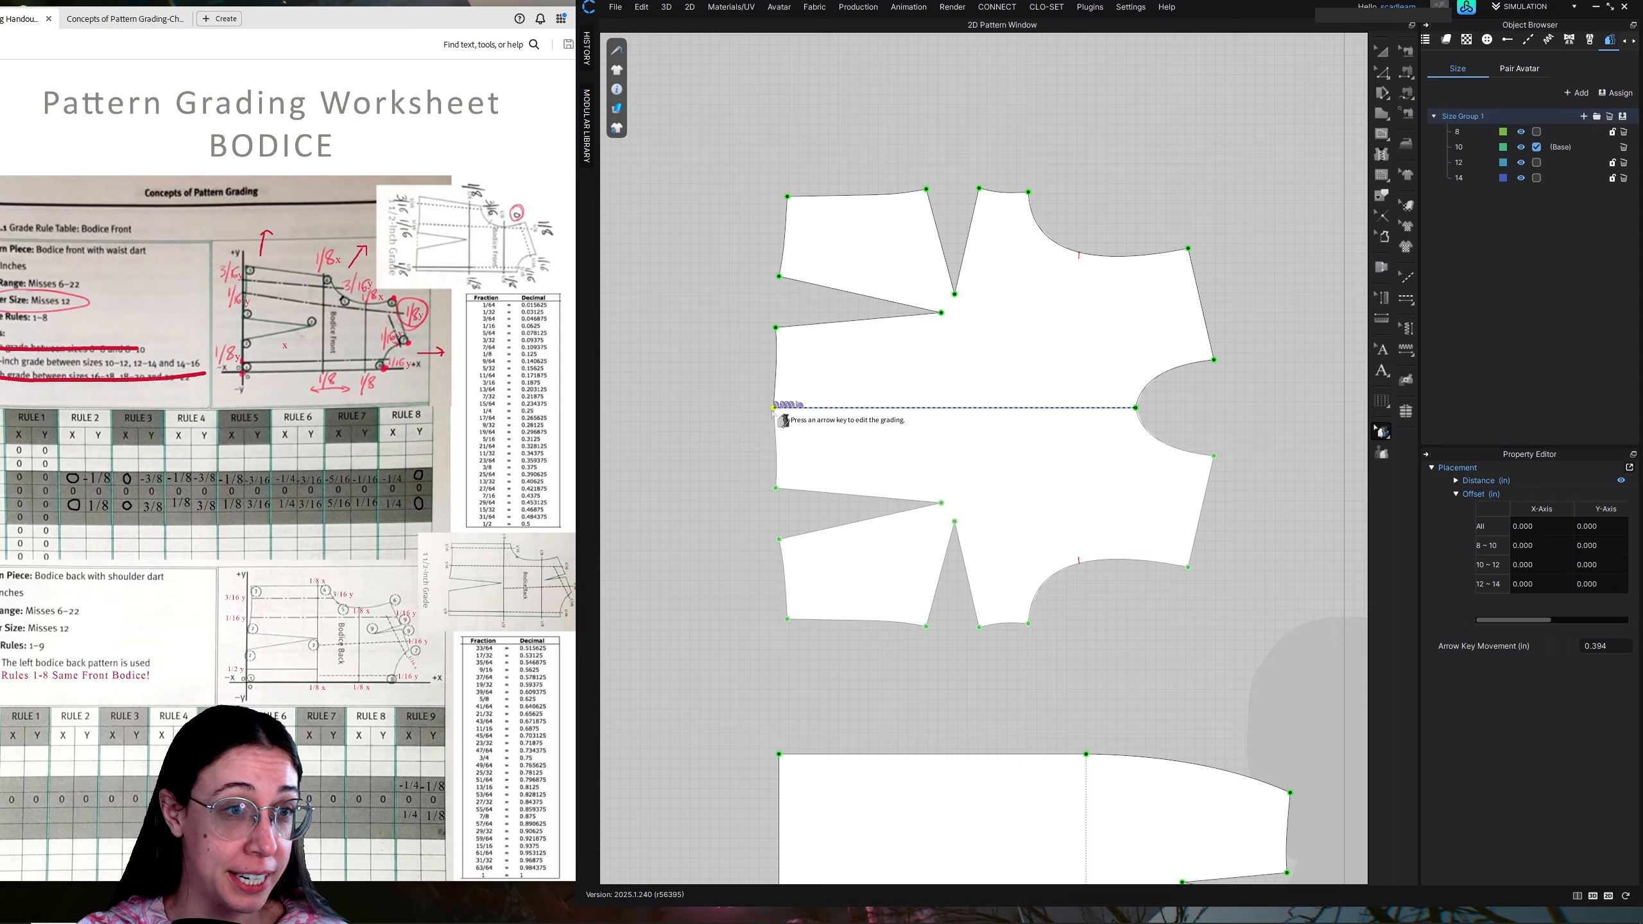
# Set the Y-axis offset of the front bodice's waist dart leg point nearest the centre line to 0.125 in for all sizes
pyautogui.click(776, 328)
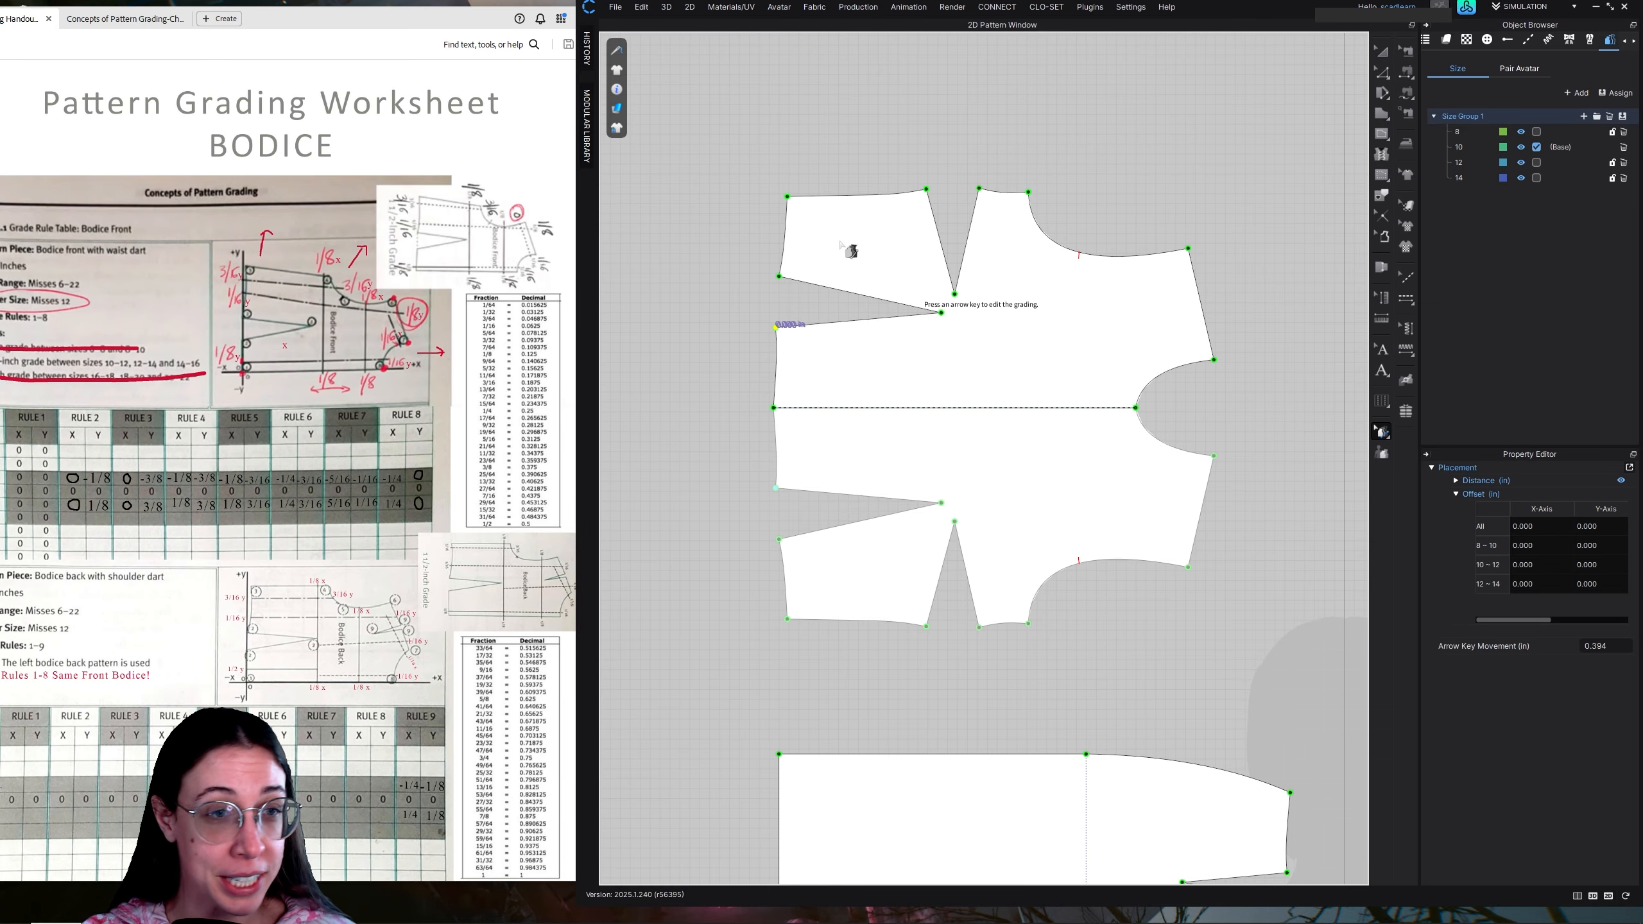
pyautogui.click(1566, 530)
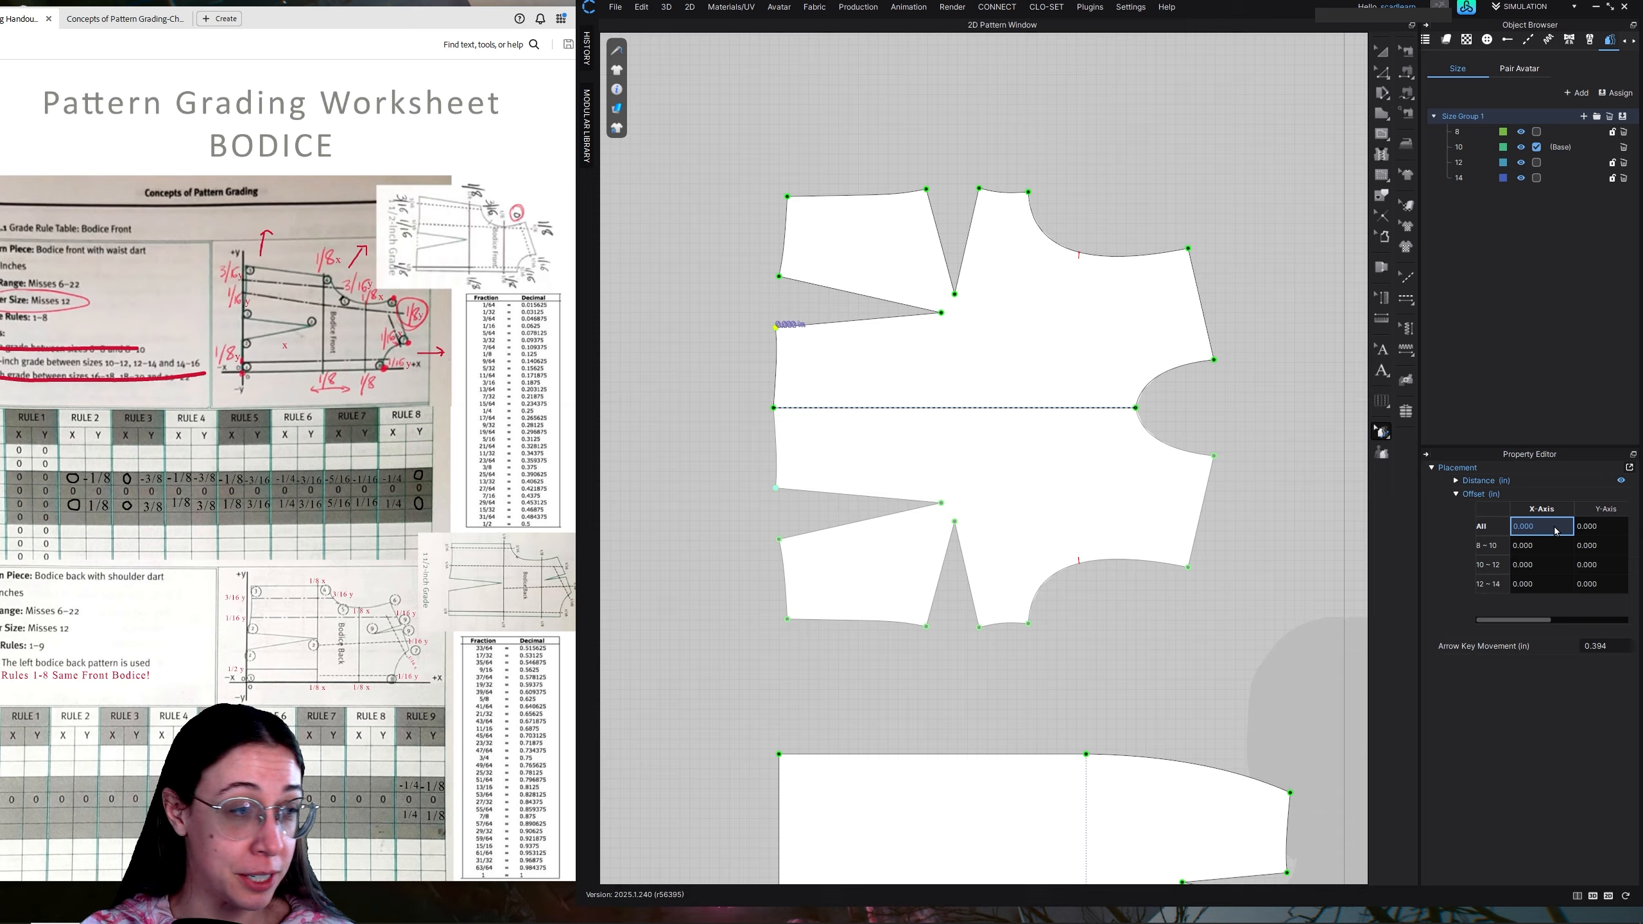
pyautogui.click(1612, 530)
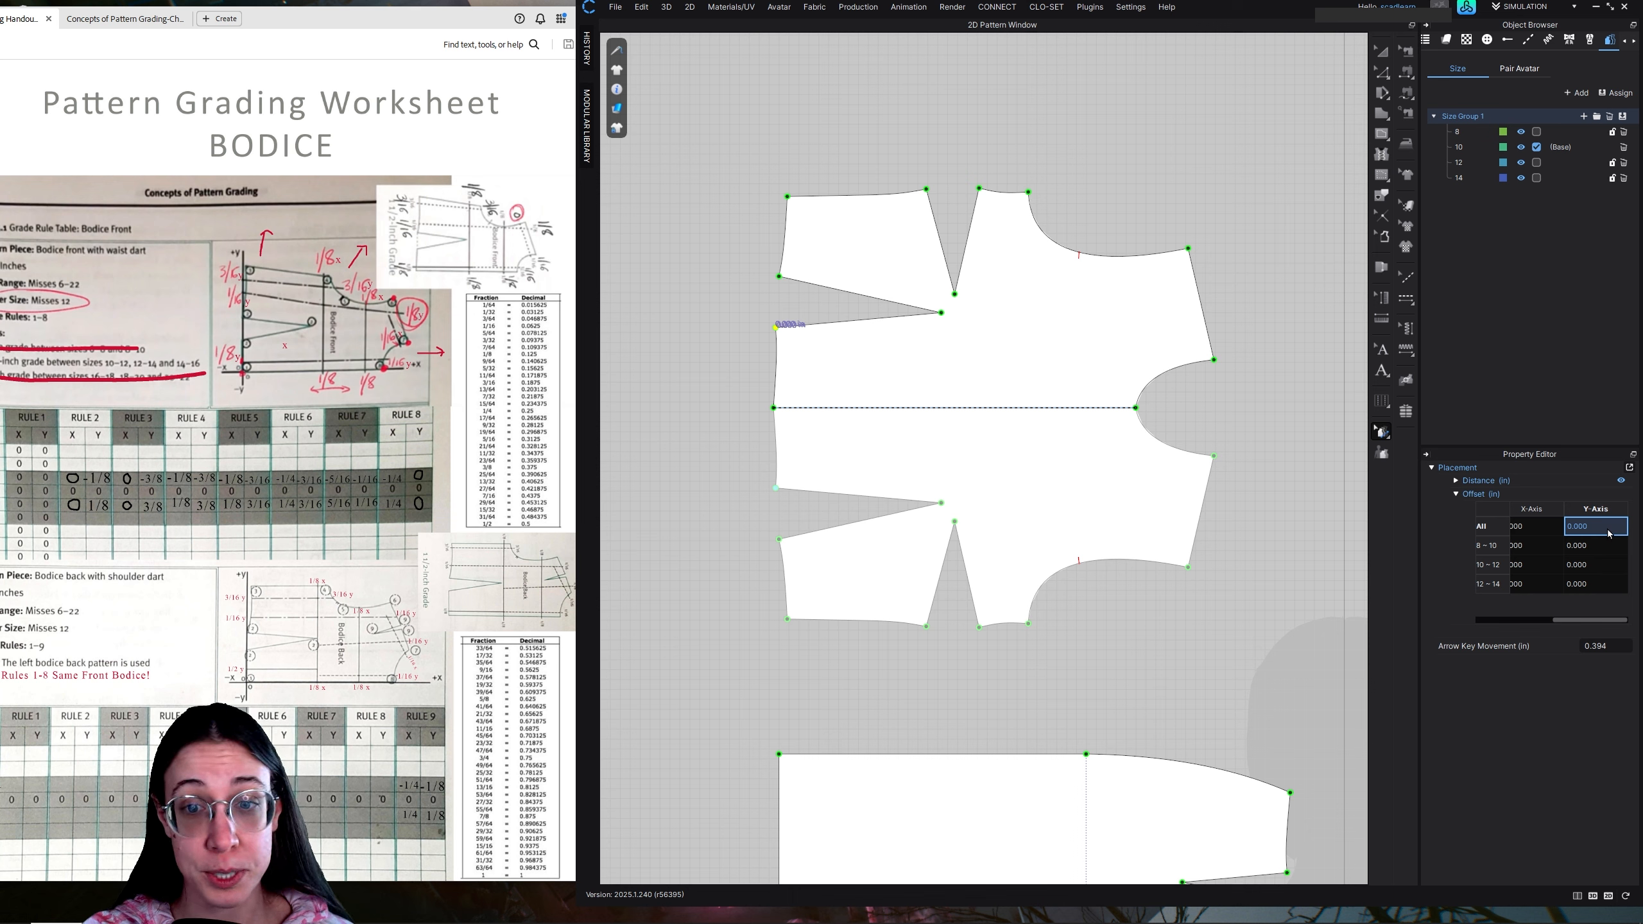
pyautogui.doubleClick(1610, 529)
pyautogui.press('BackSpace')
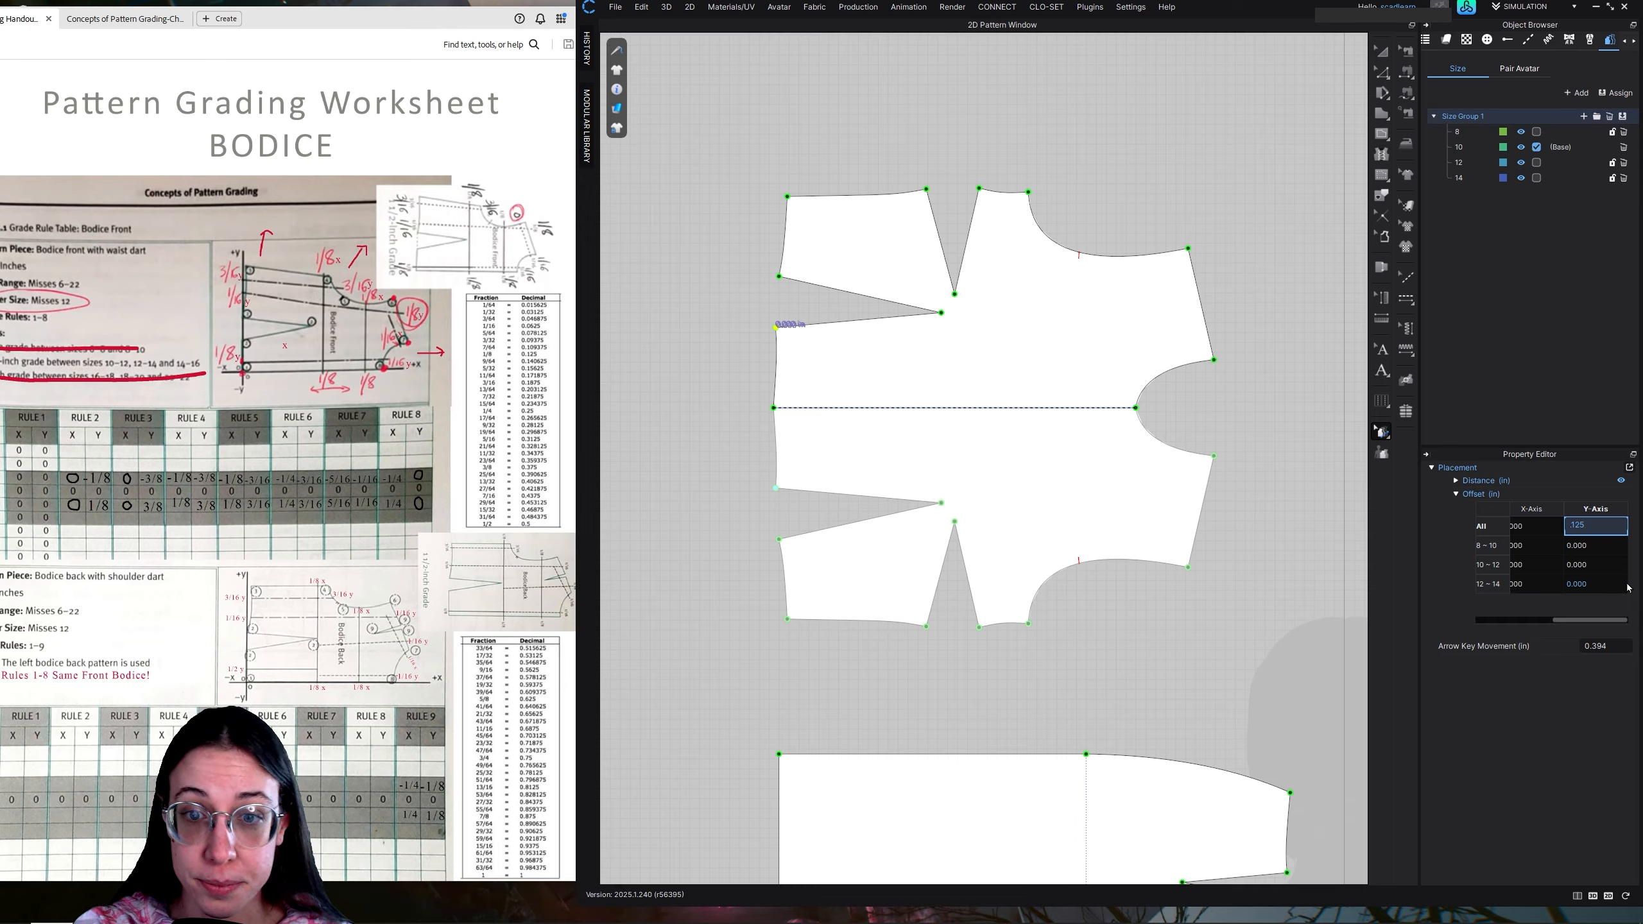
pyautogui.press('Return')
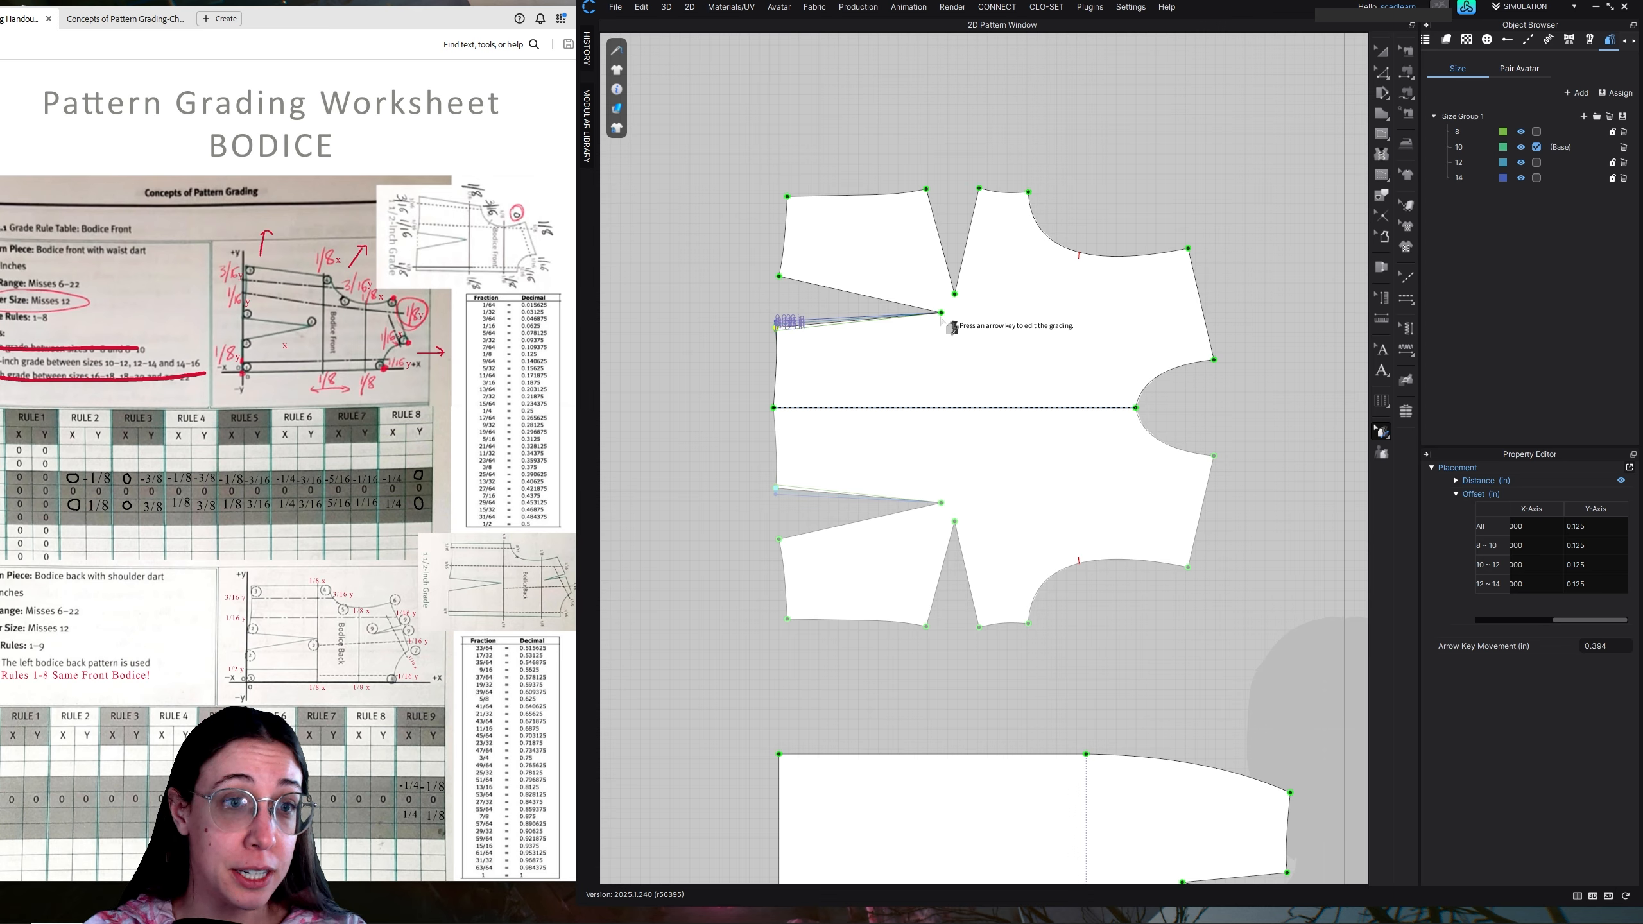
# Select the waist dart's tip and its outer leg point together and give them a Y-axis offset of 0.125 in for all sizes
pyautogui.click(779, 277)
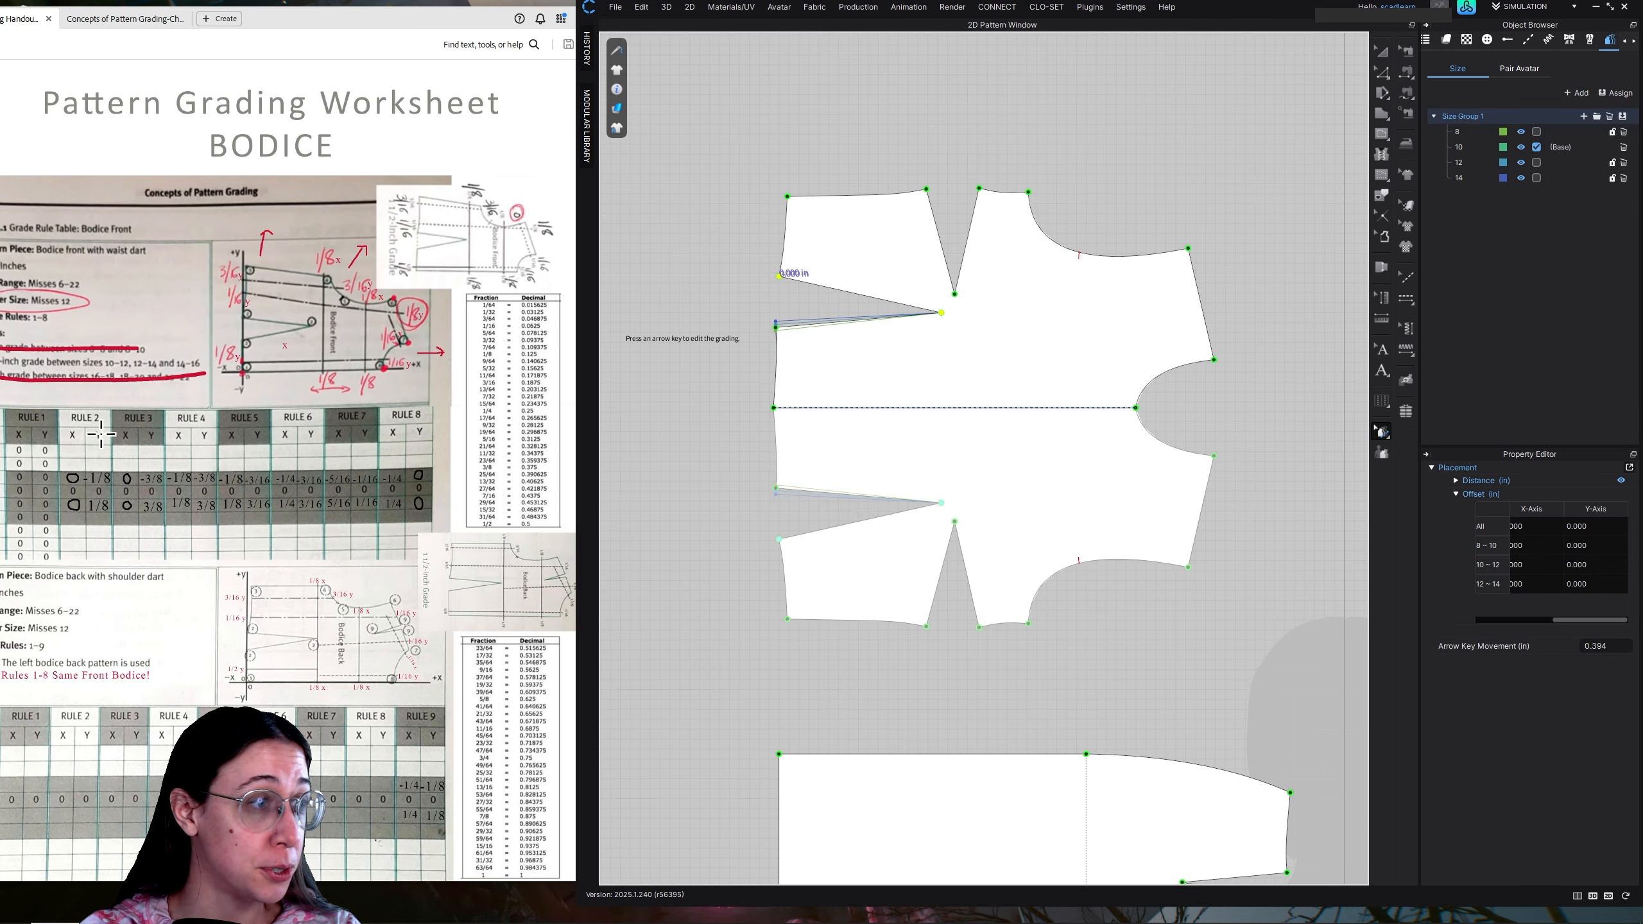
pyautogui.click(1596, 526)
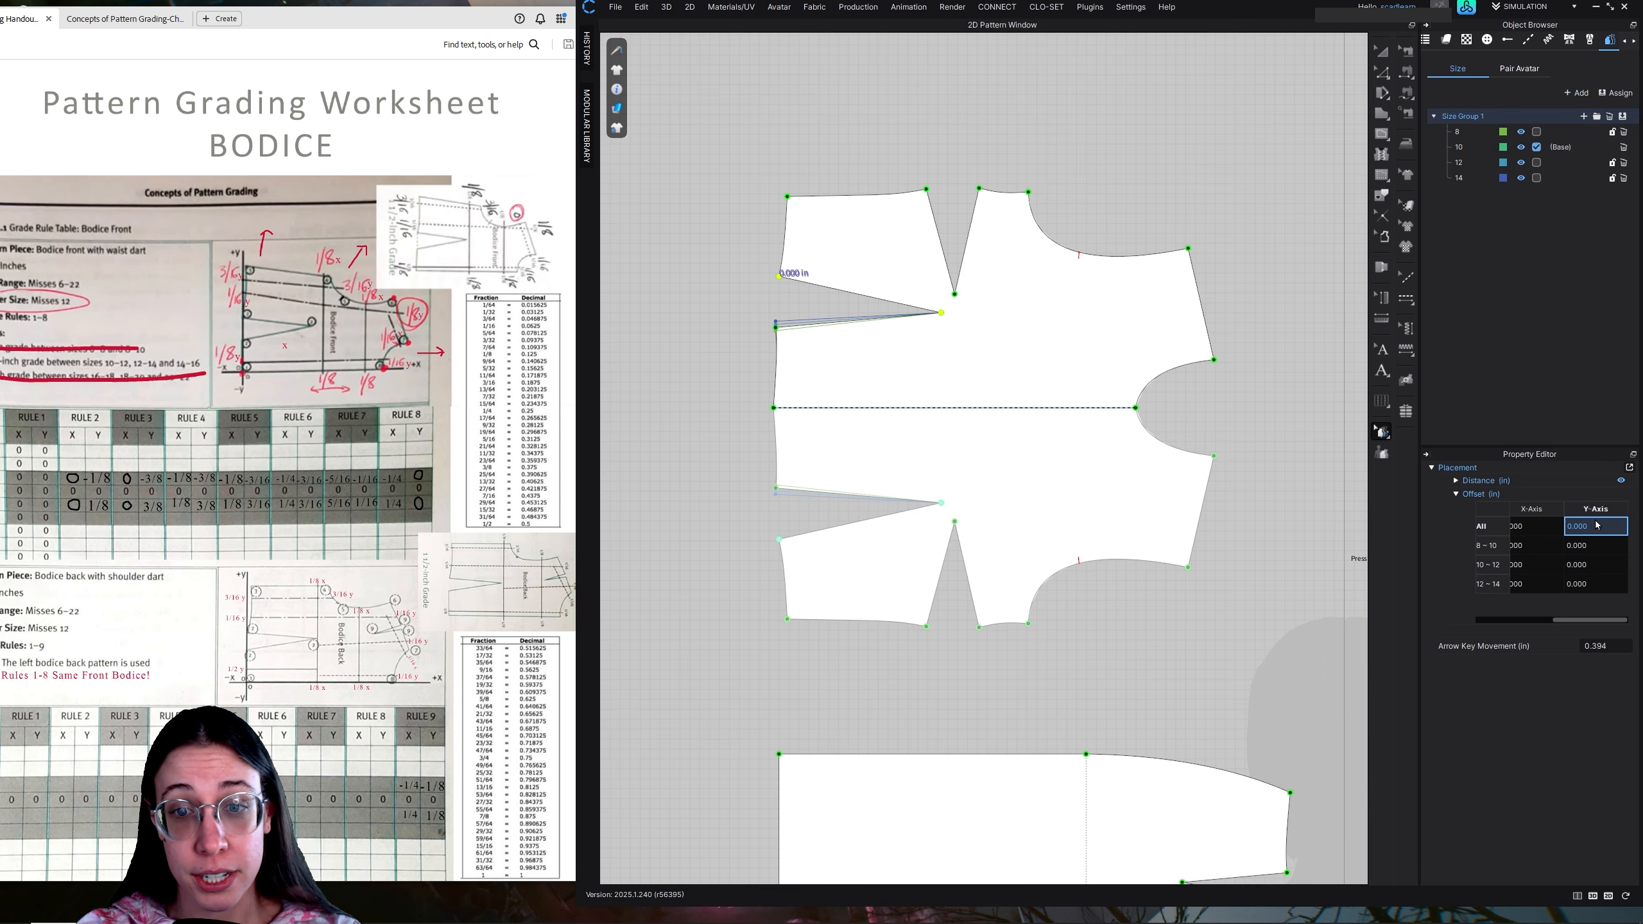
pyautogui.press('BackSpace')
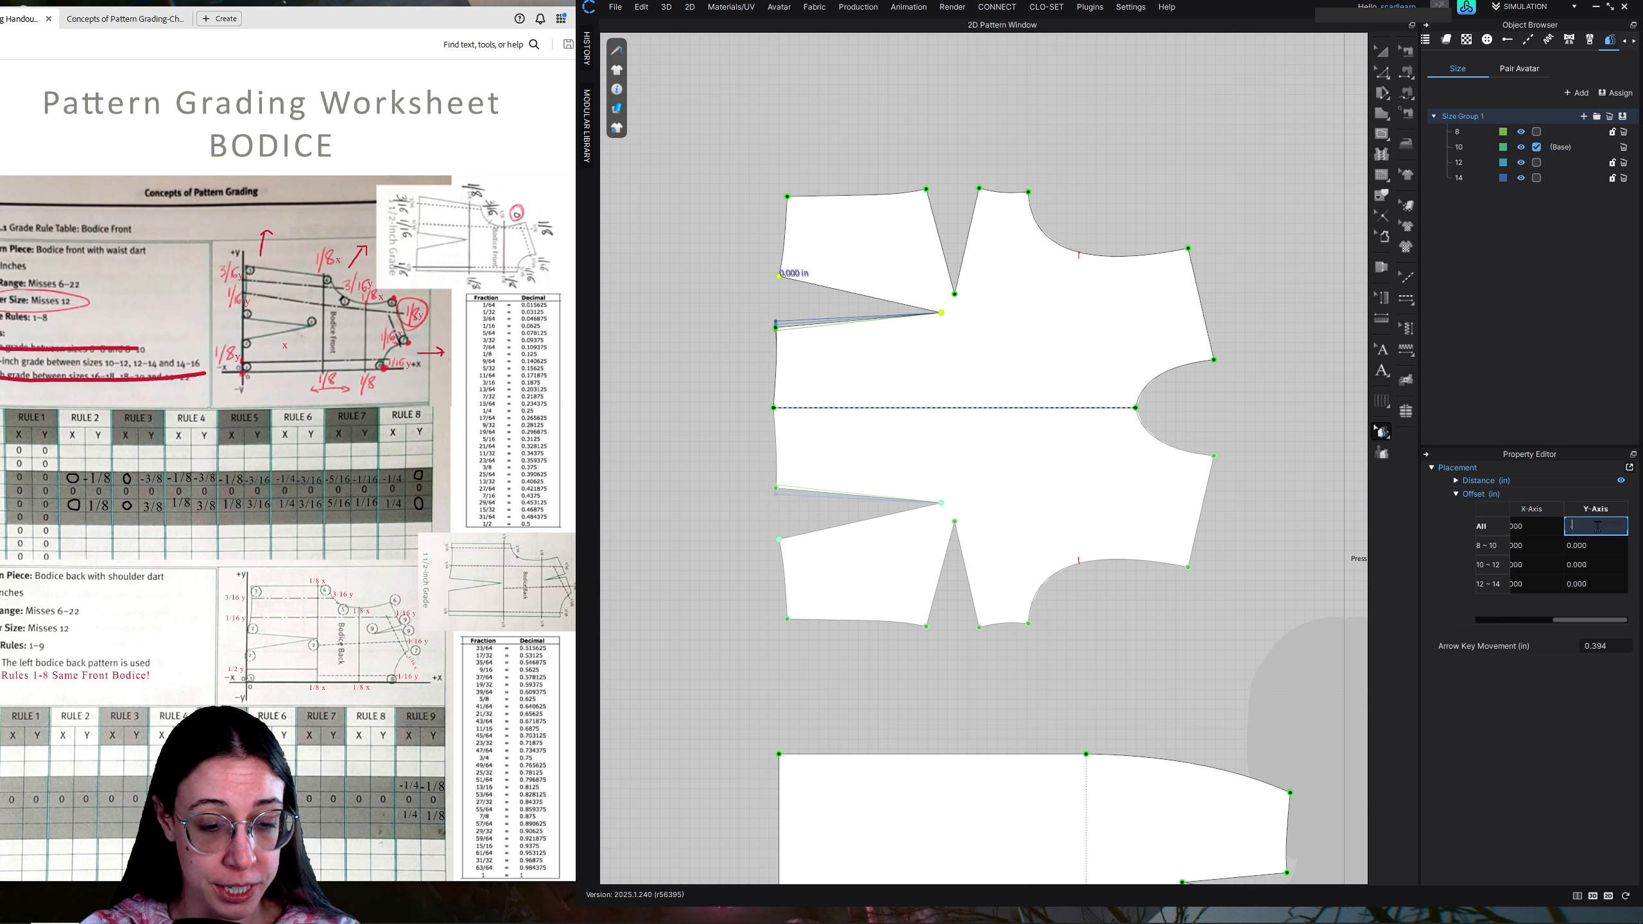
pyautogui.press('Return')
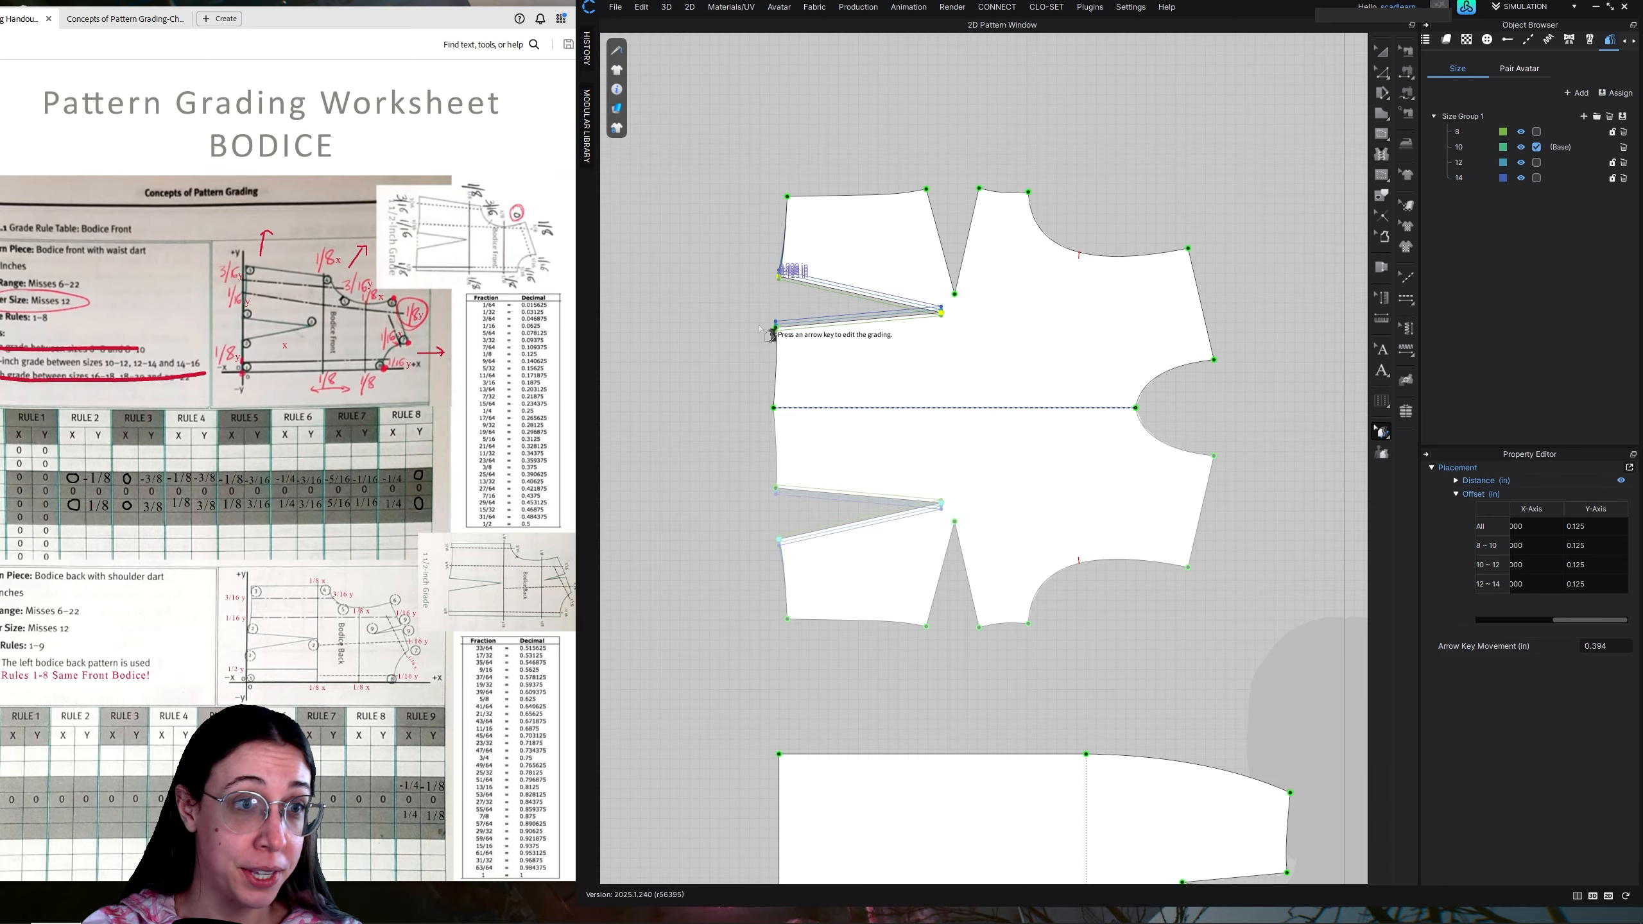
# Grade the front bodice's side waist corner with a Y-axis offset of 0.375 in for all sizes
pyautogui.scroll(5, 803, 343)
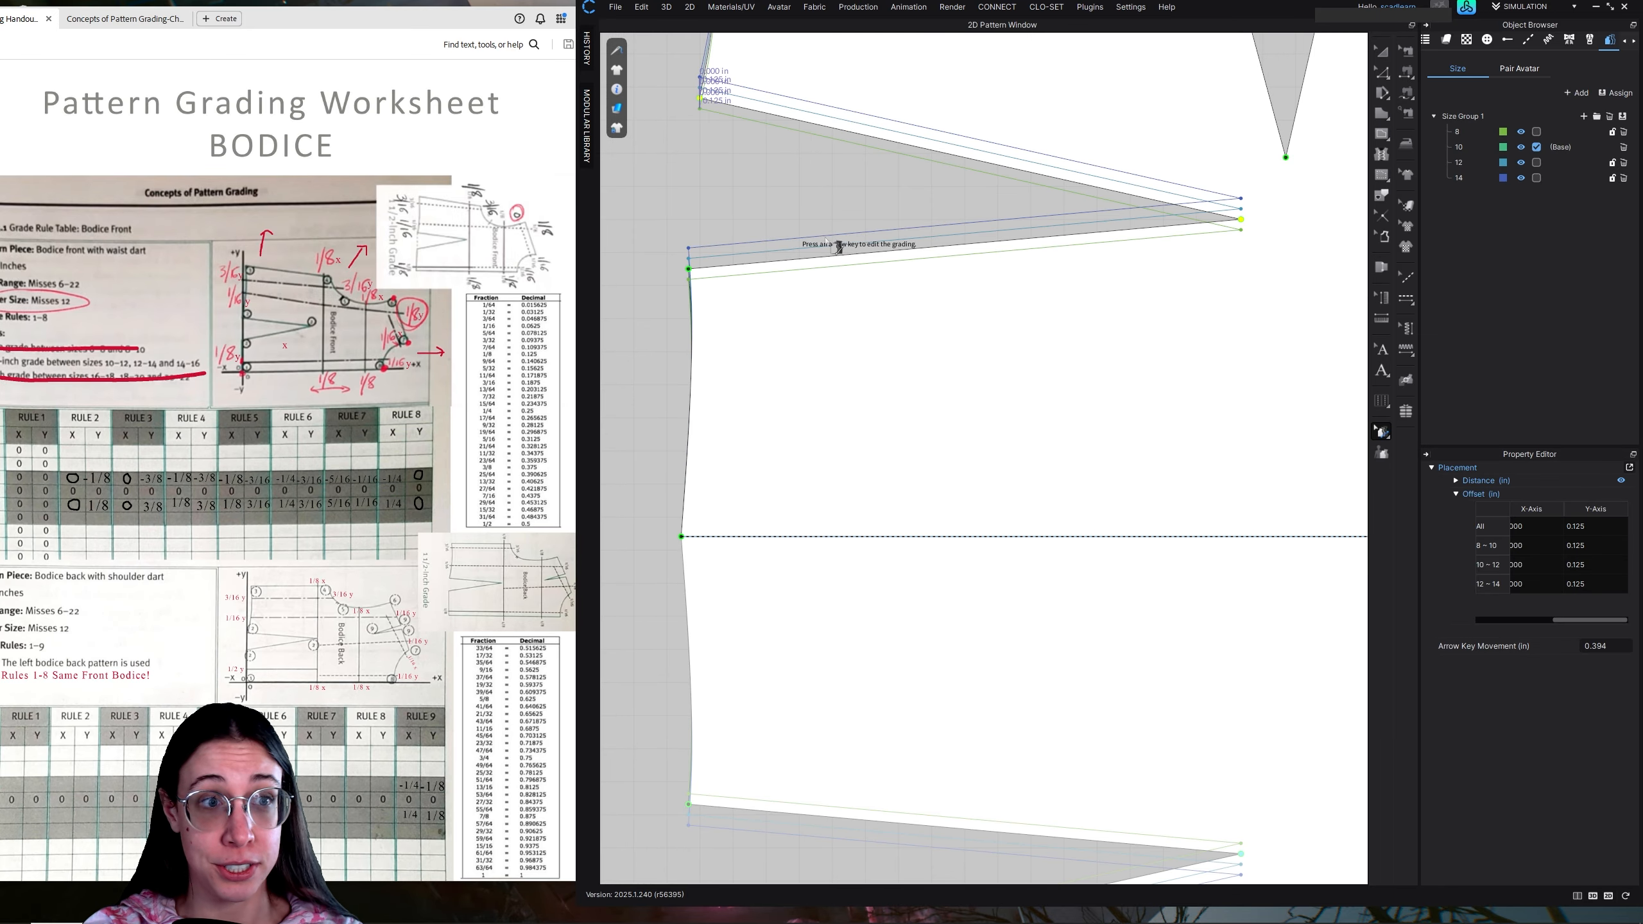
pyautogui.scroll(-5, 841, 272)
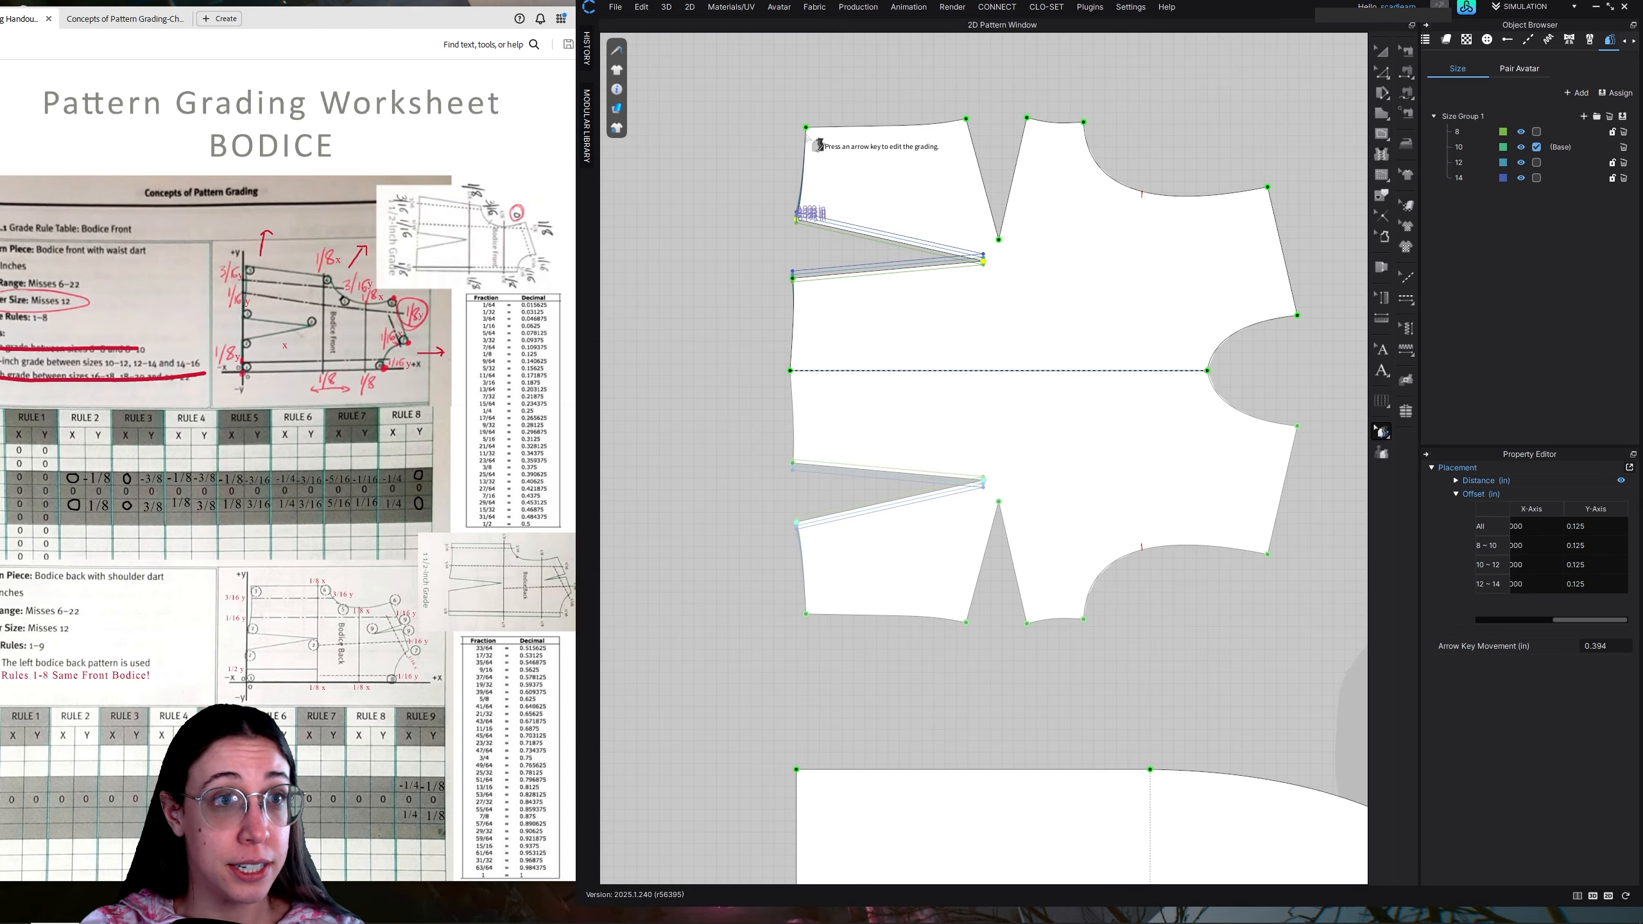
pyautogui.click(806, 128)
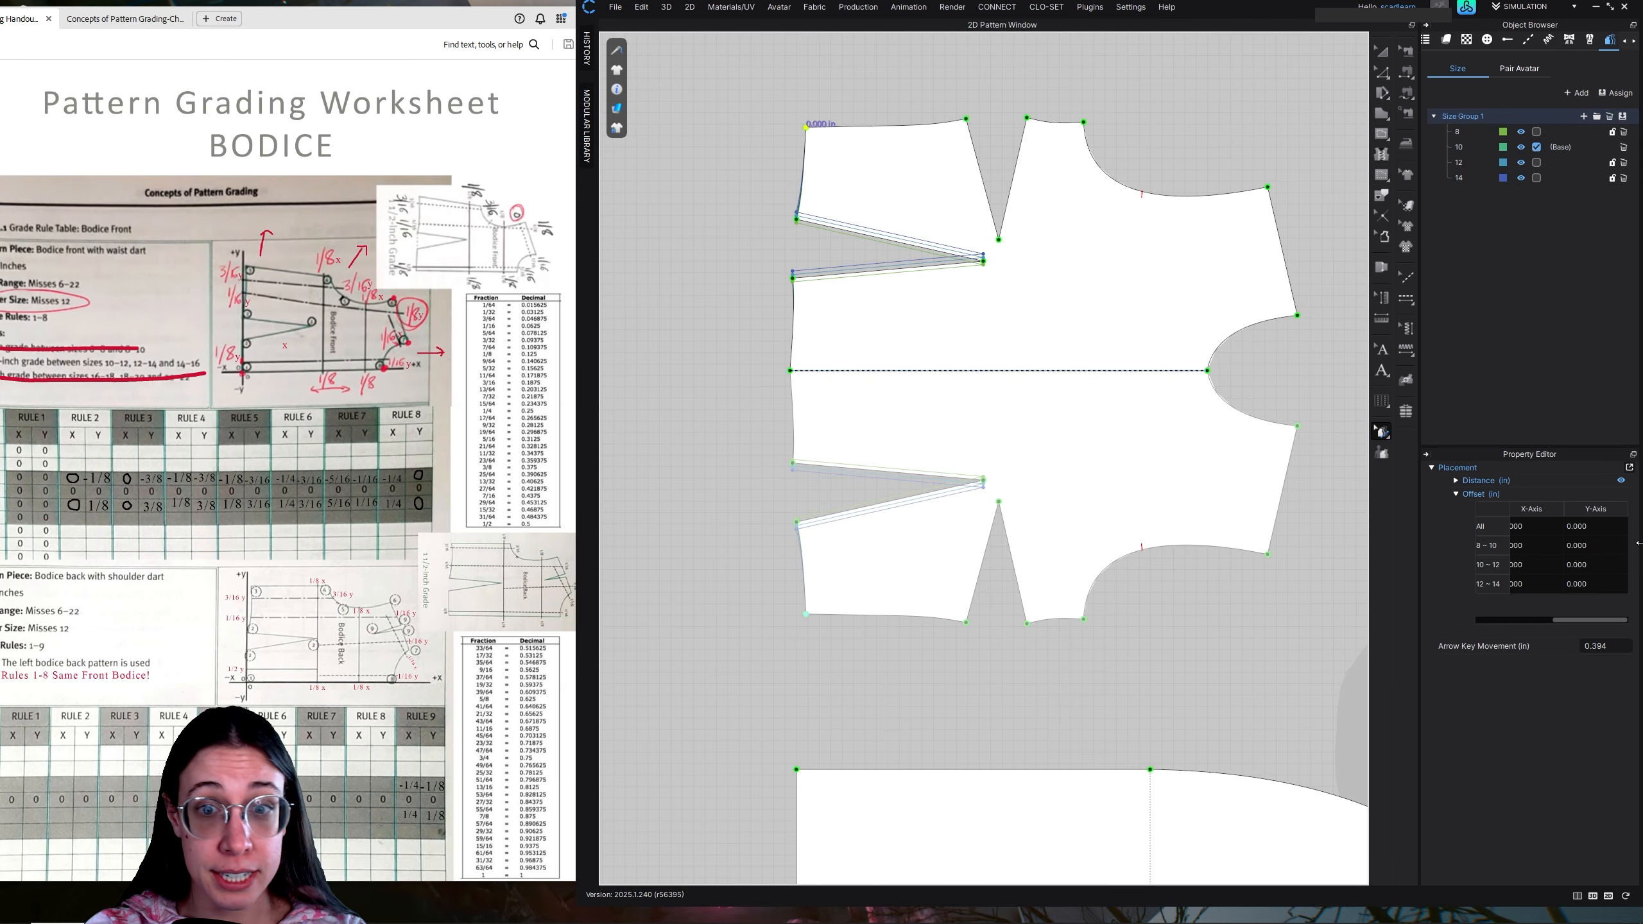
pyautogui.click(1593, 528)
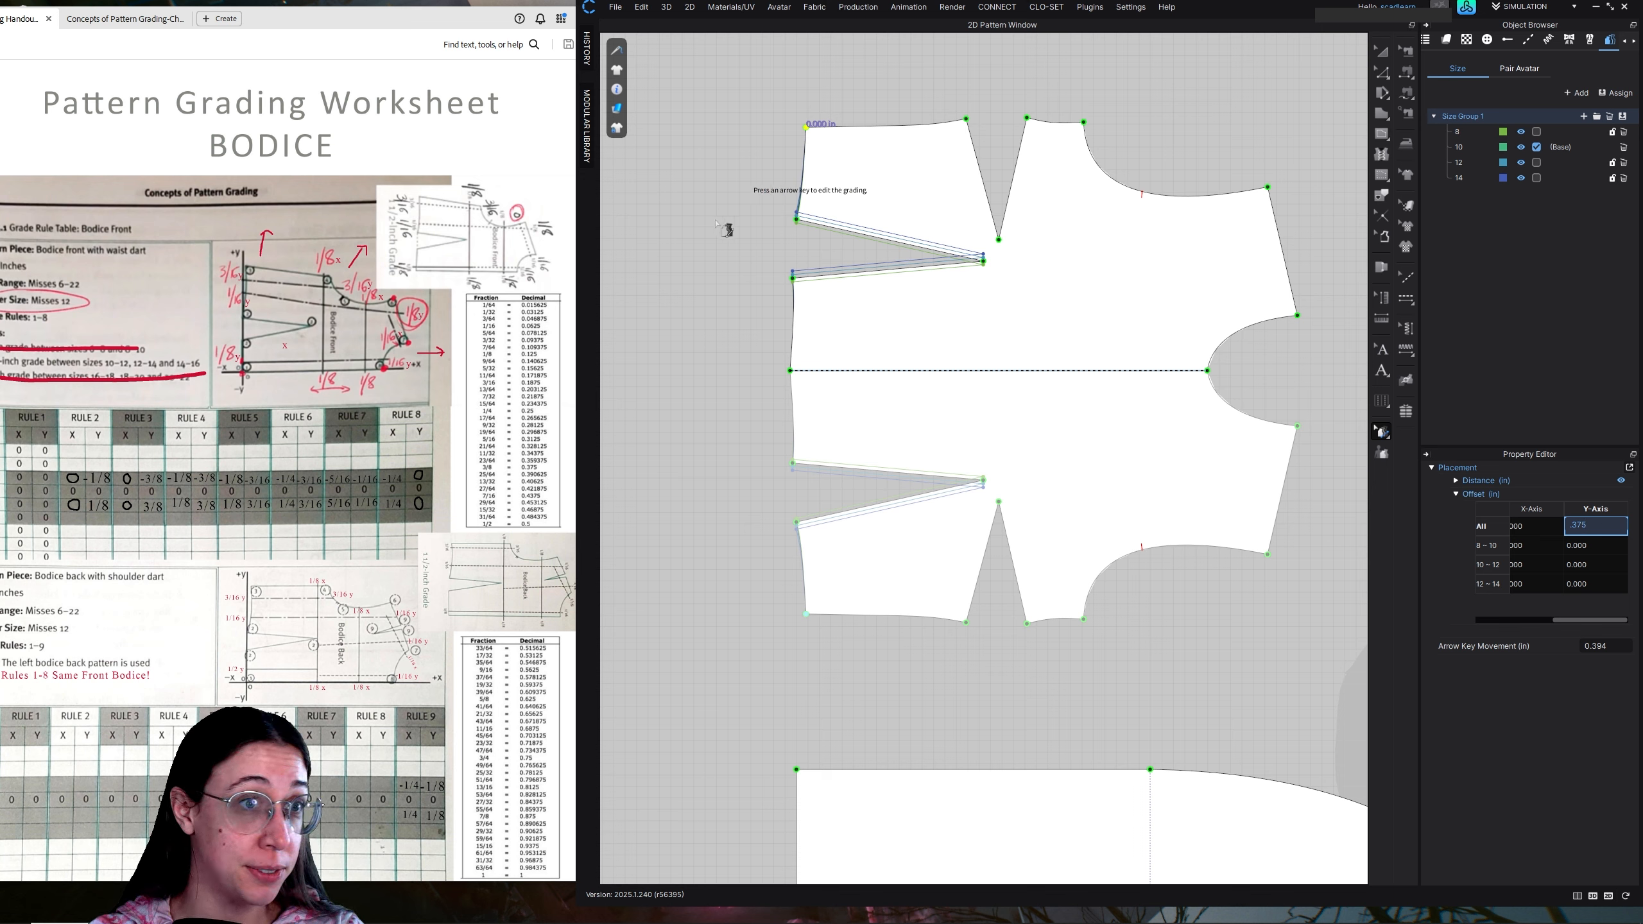
pyautogui.press('Return')
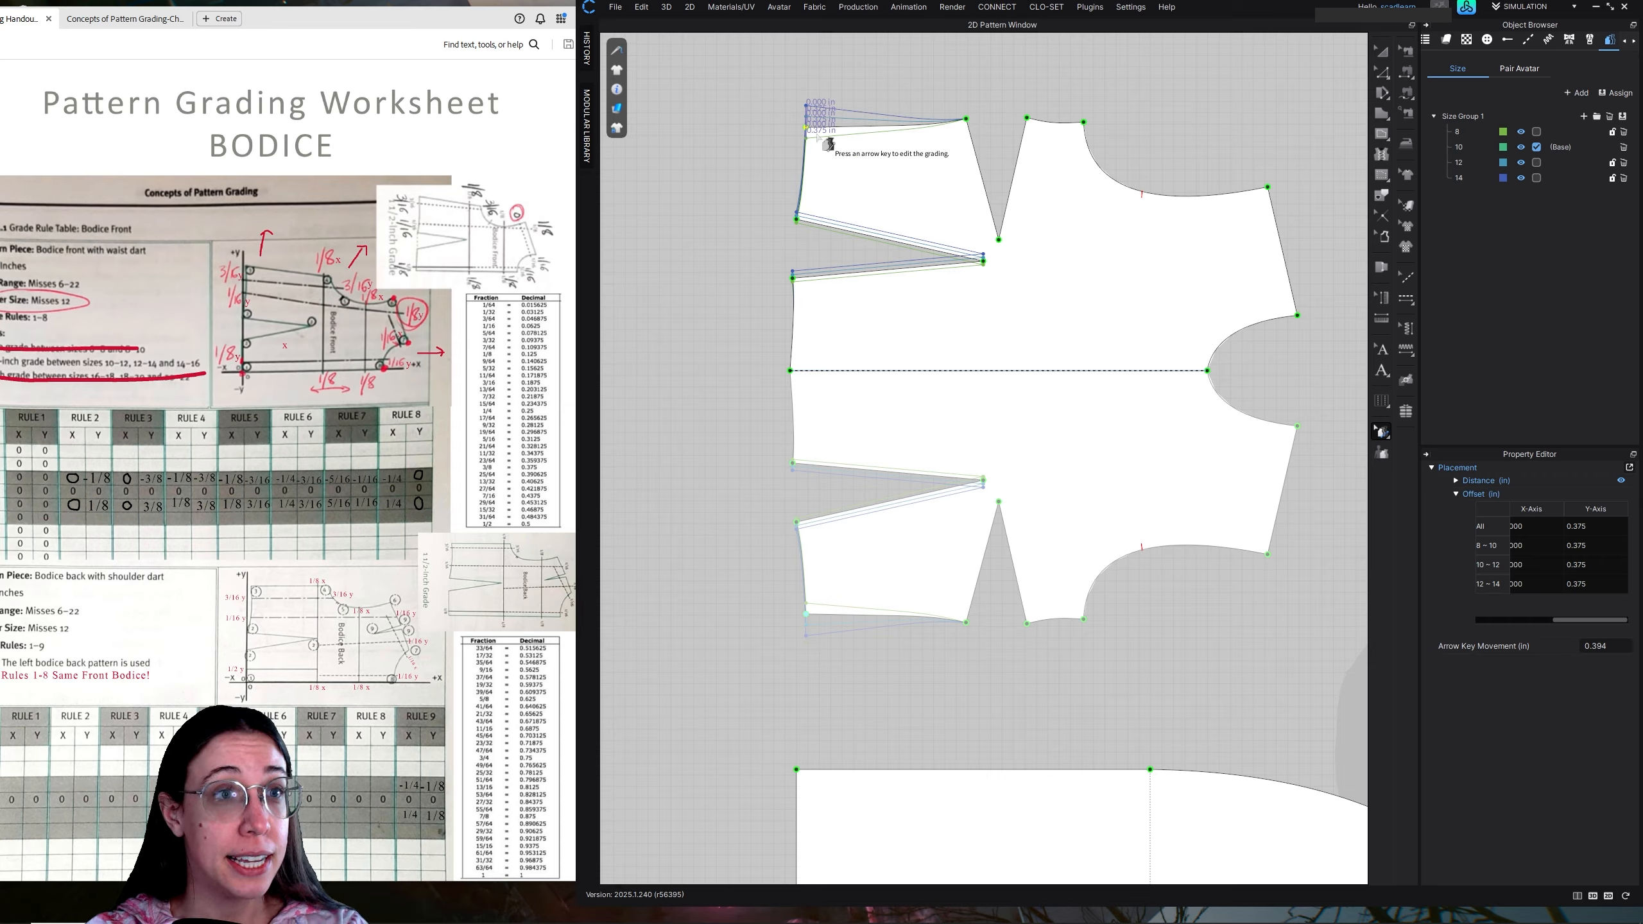
# Select both leg points and the tip of the side bust dart and set their Y-axis offset to 0.375 in for all sizes
pyautogui.click(967, 121)
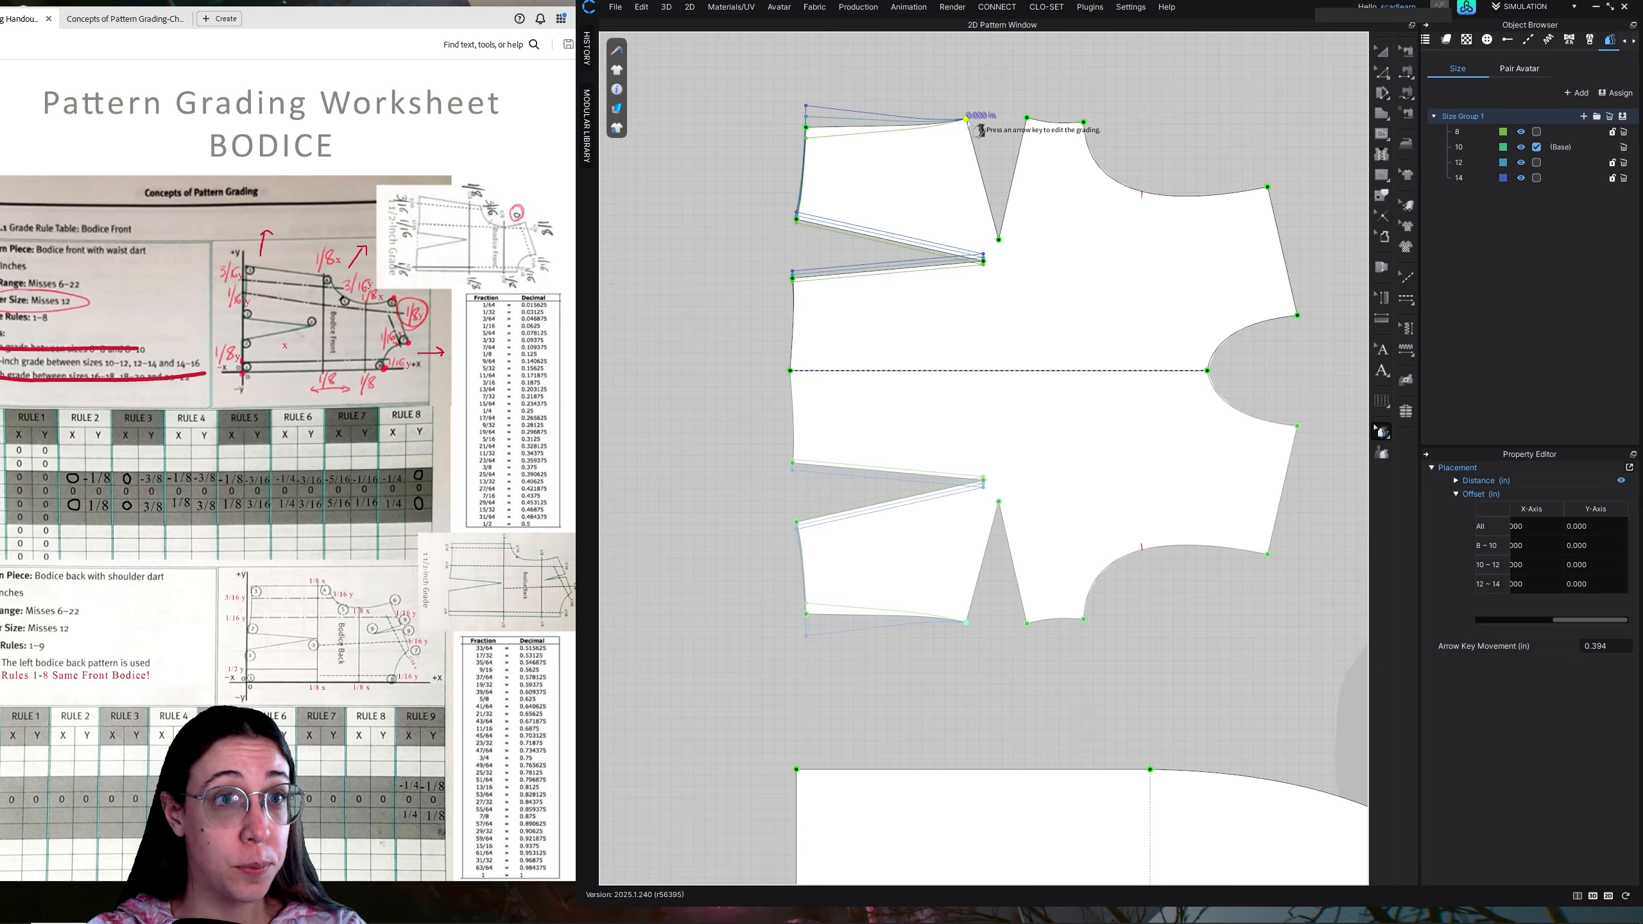
pyautogui.keyDown('shift'); pyautogui.click(997, 241); pyautogui.keyUp('shift')
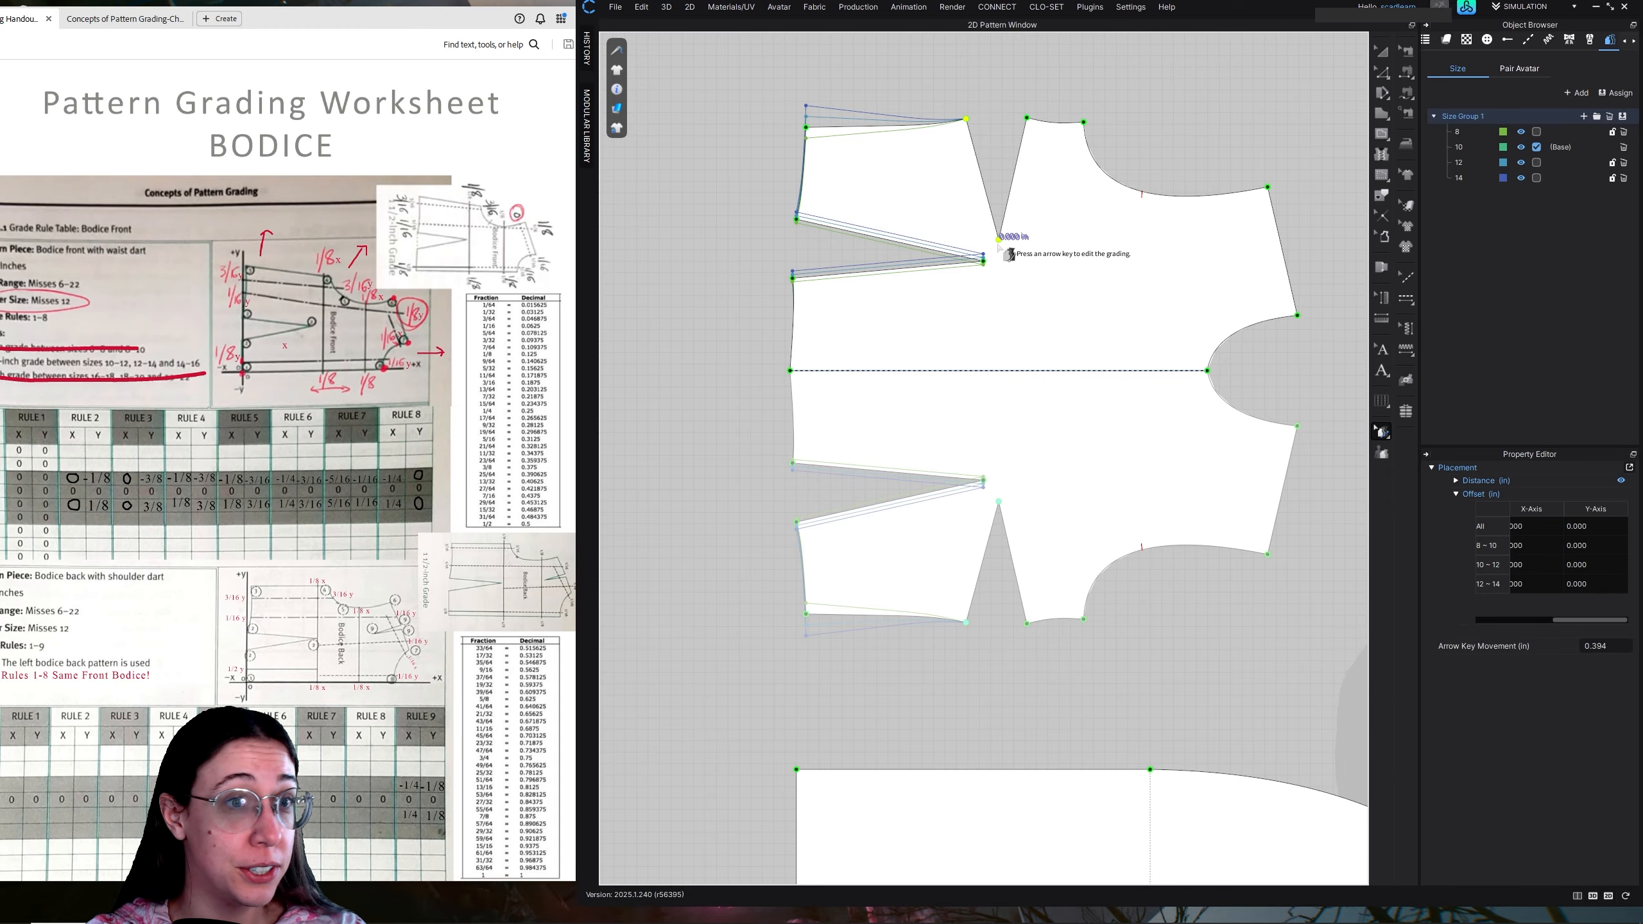
pyautogui.keyDown('shift'); pyautogui.click(1028, 119); pyautogui.keyUp('shift')
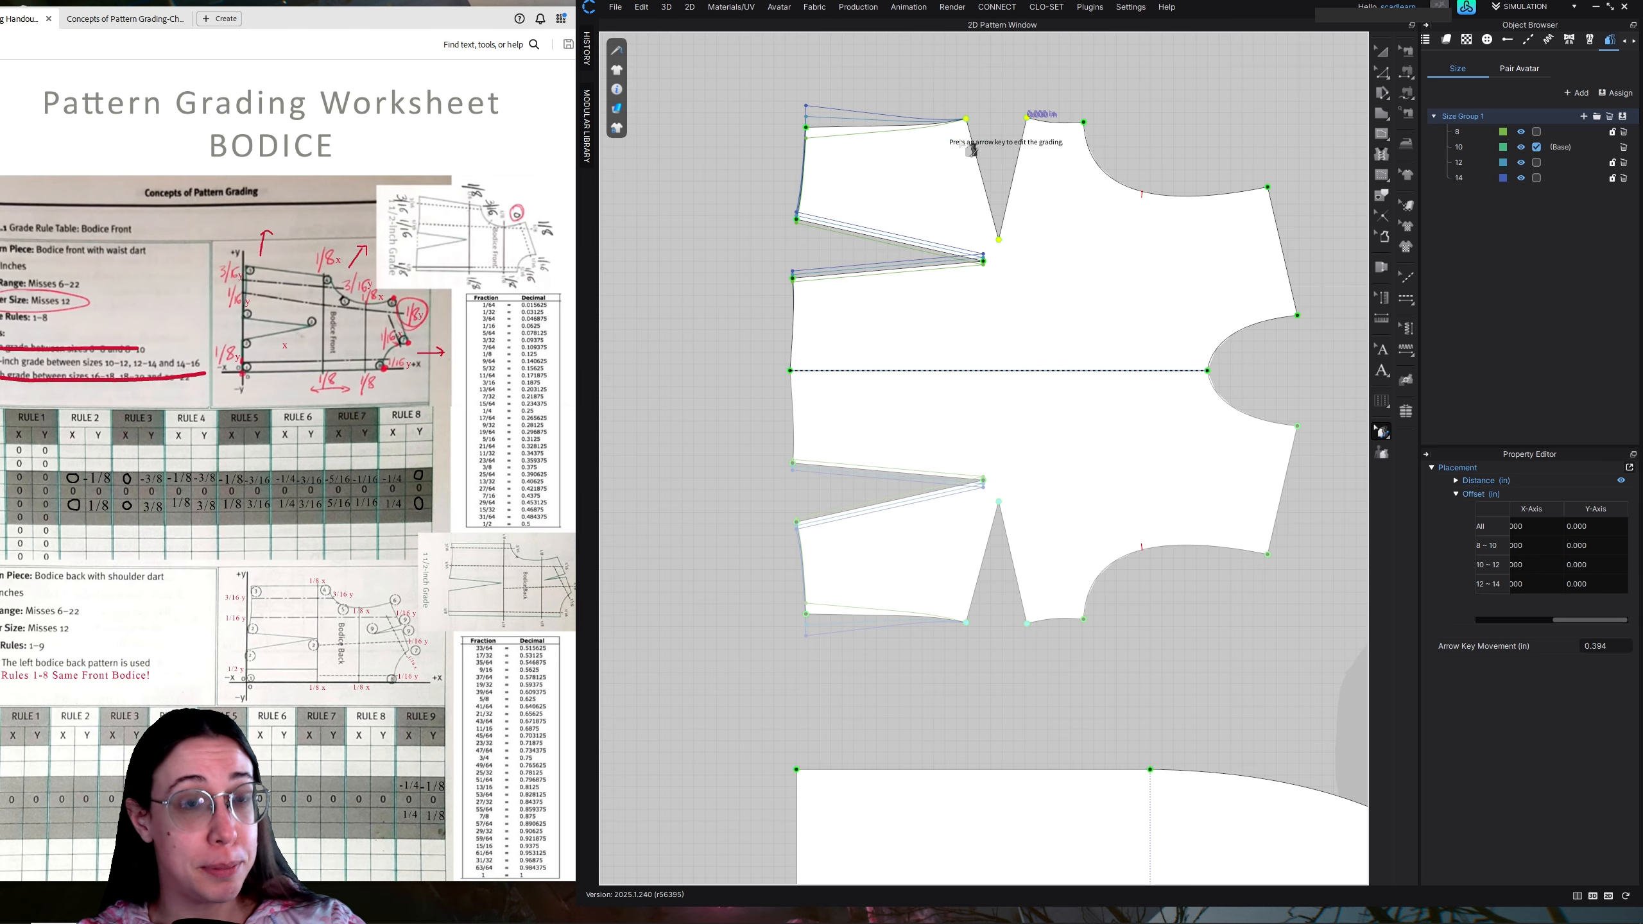
pyautogui.doubleClick(1587, 528)
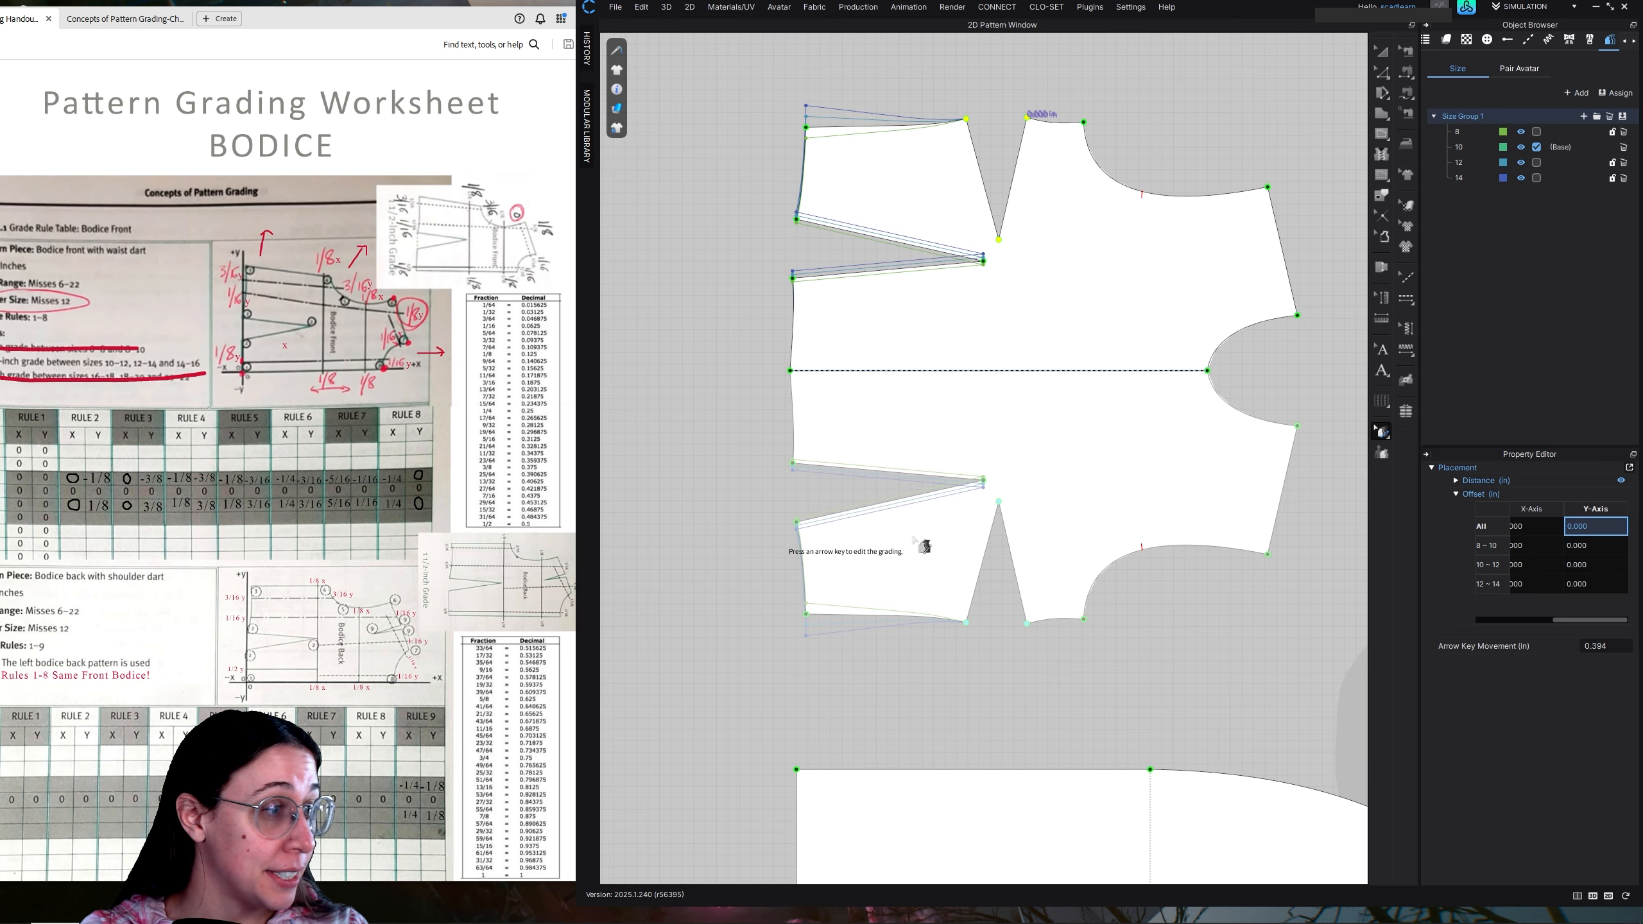
pyautogui.doubleClick(1602, 527)
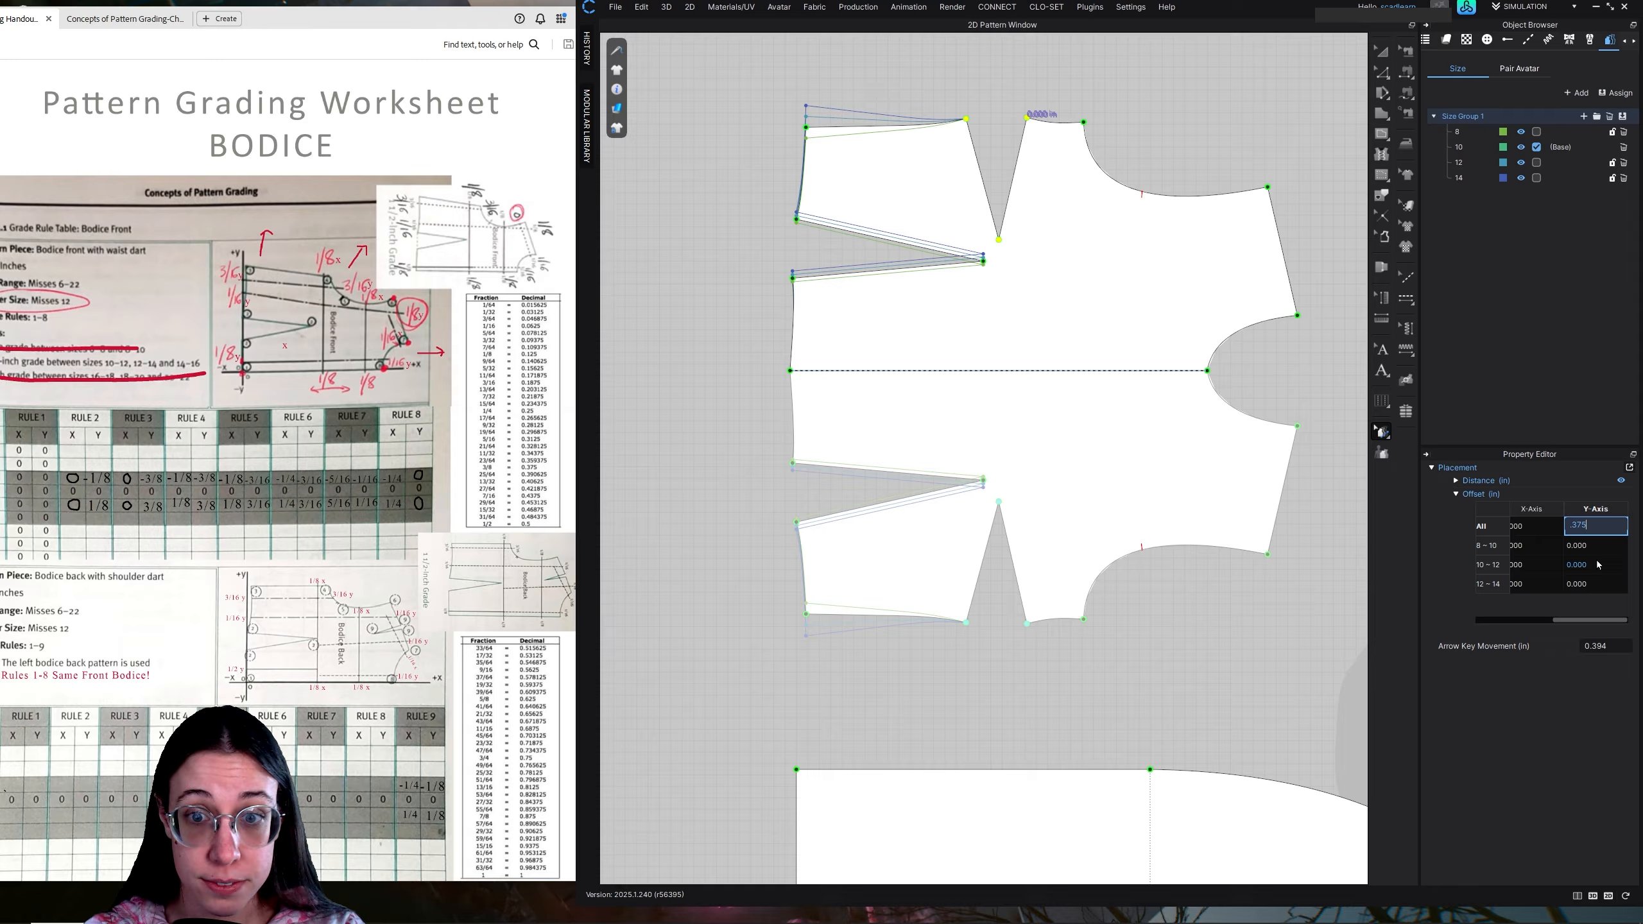
pyautogui.press('Return')
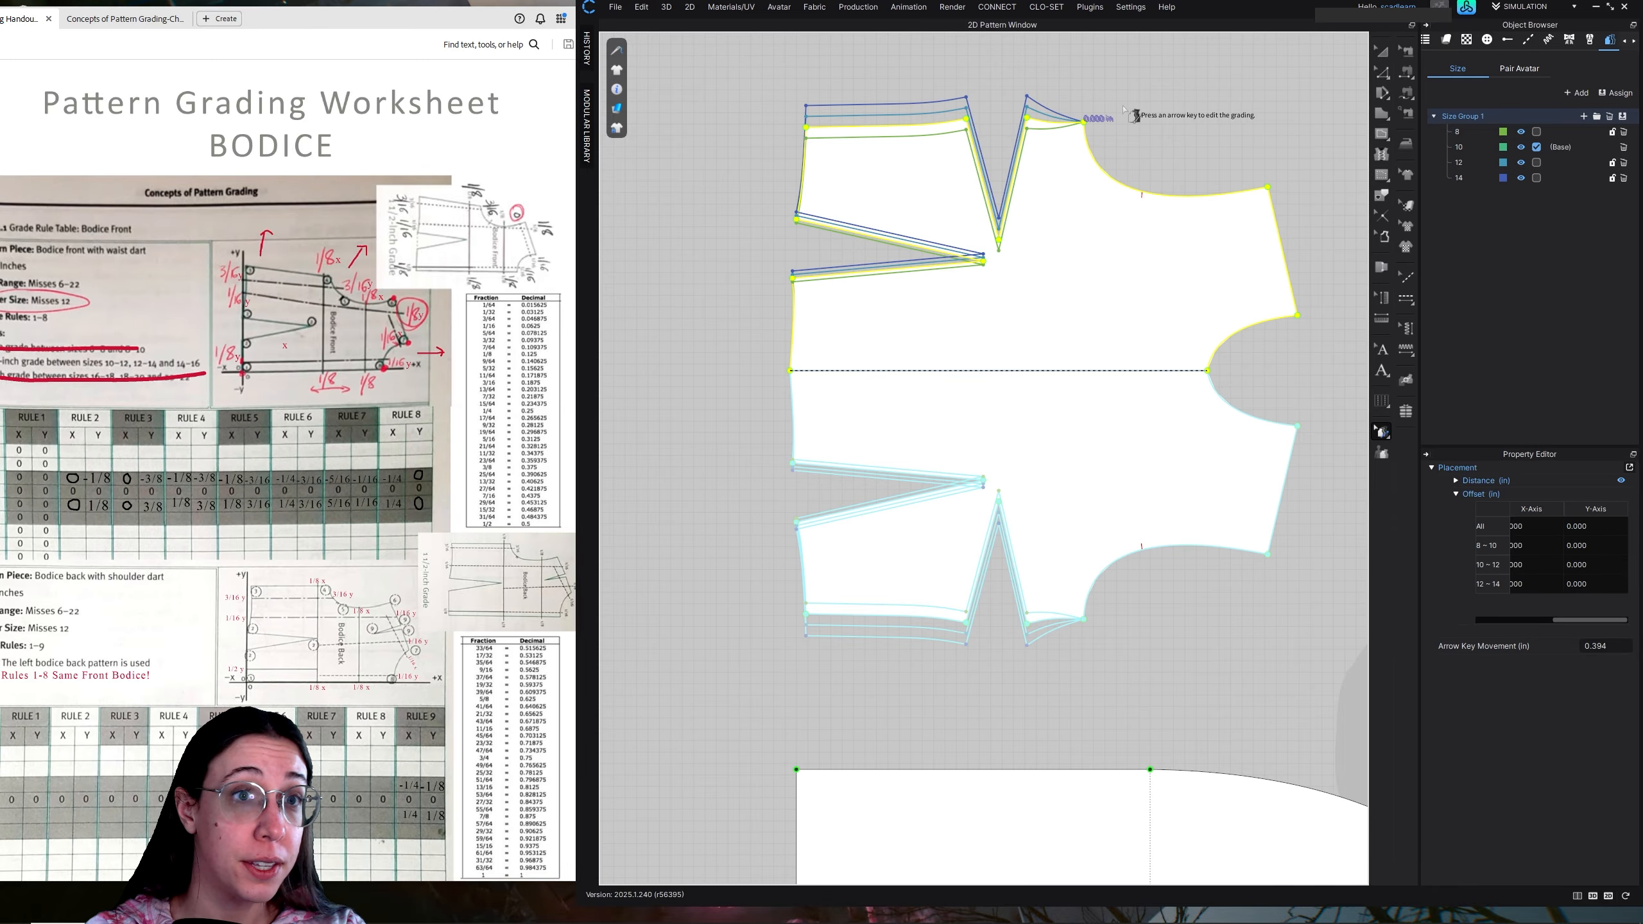
pyautogui.click(1099, 115)
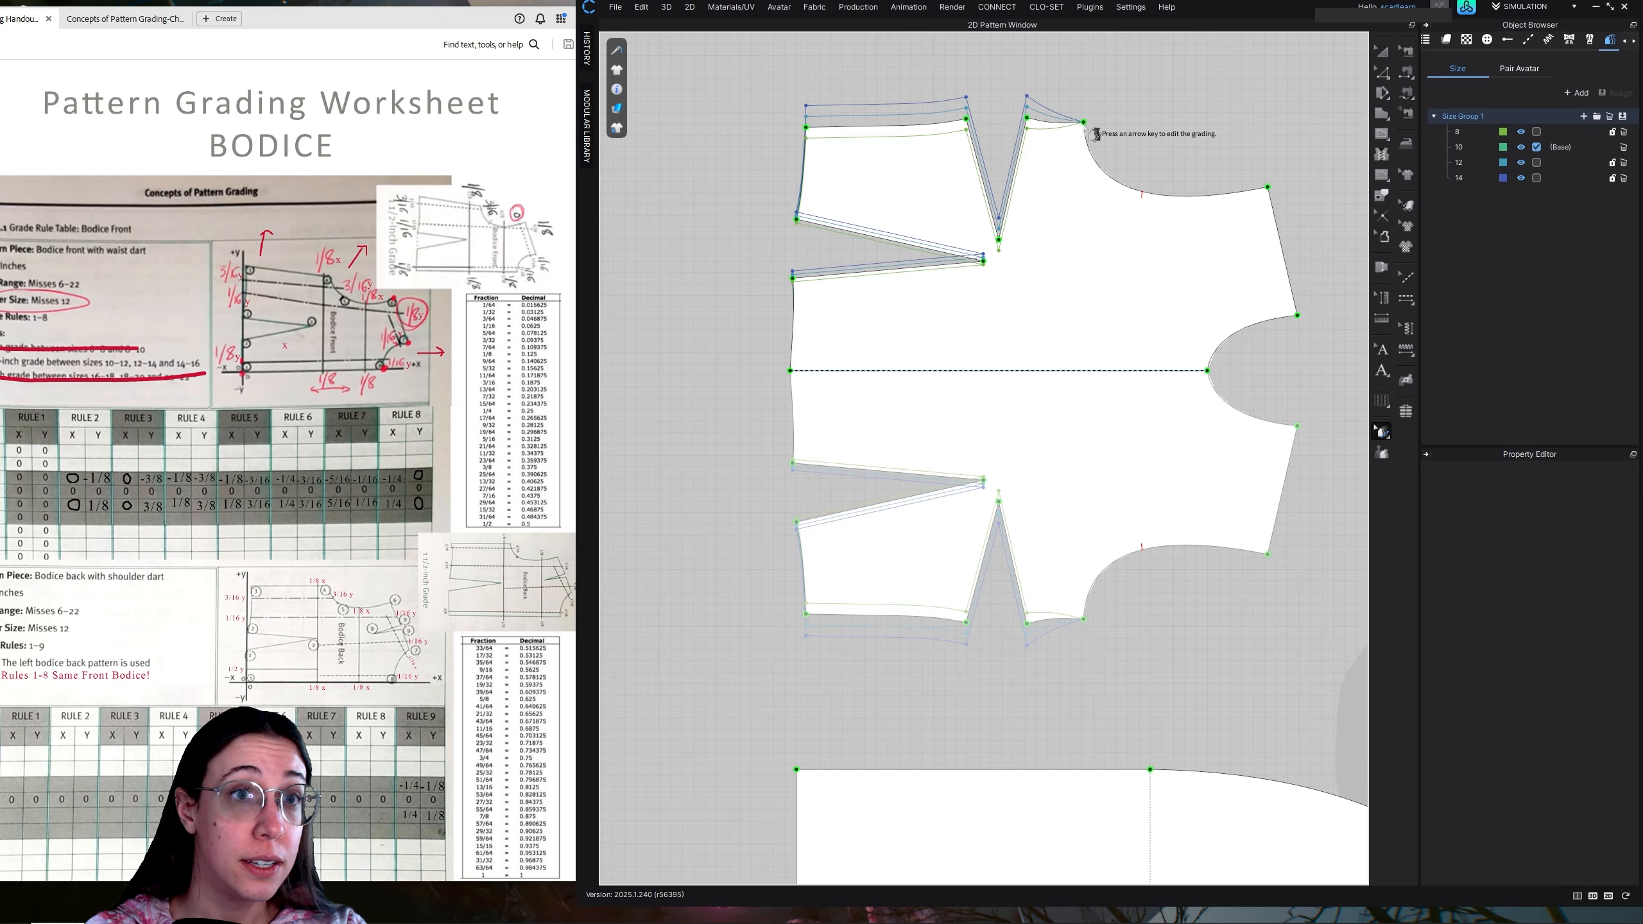
# Grade the front bodice's underarm point with offsets of 0.125 in on the X-axis and 0.375 in on the Y-axis for all sizes
pyautogui.click(1085, 123)
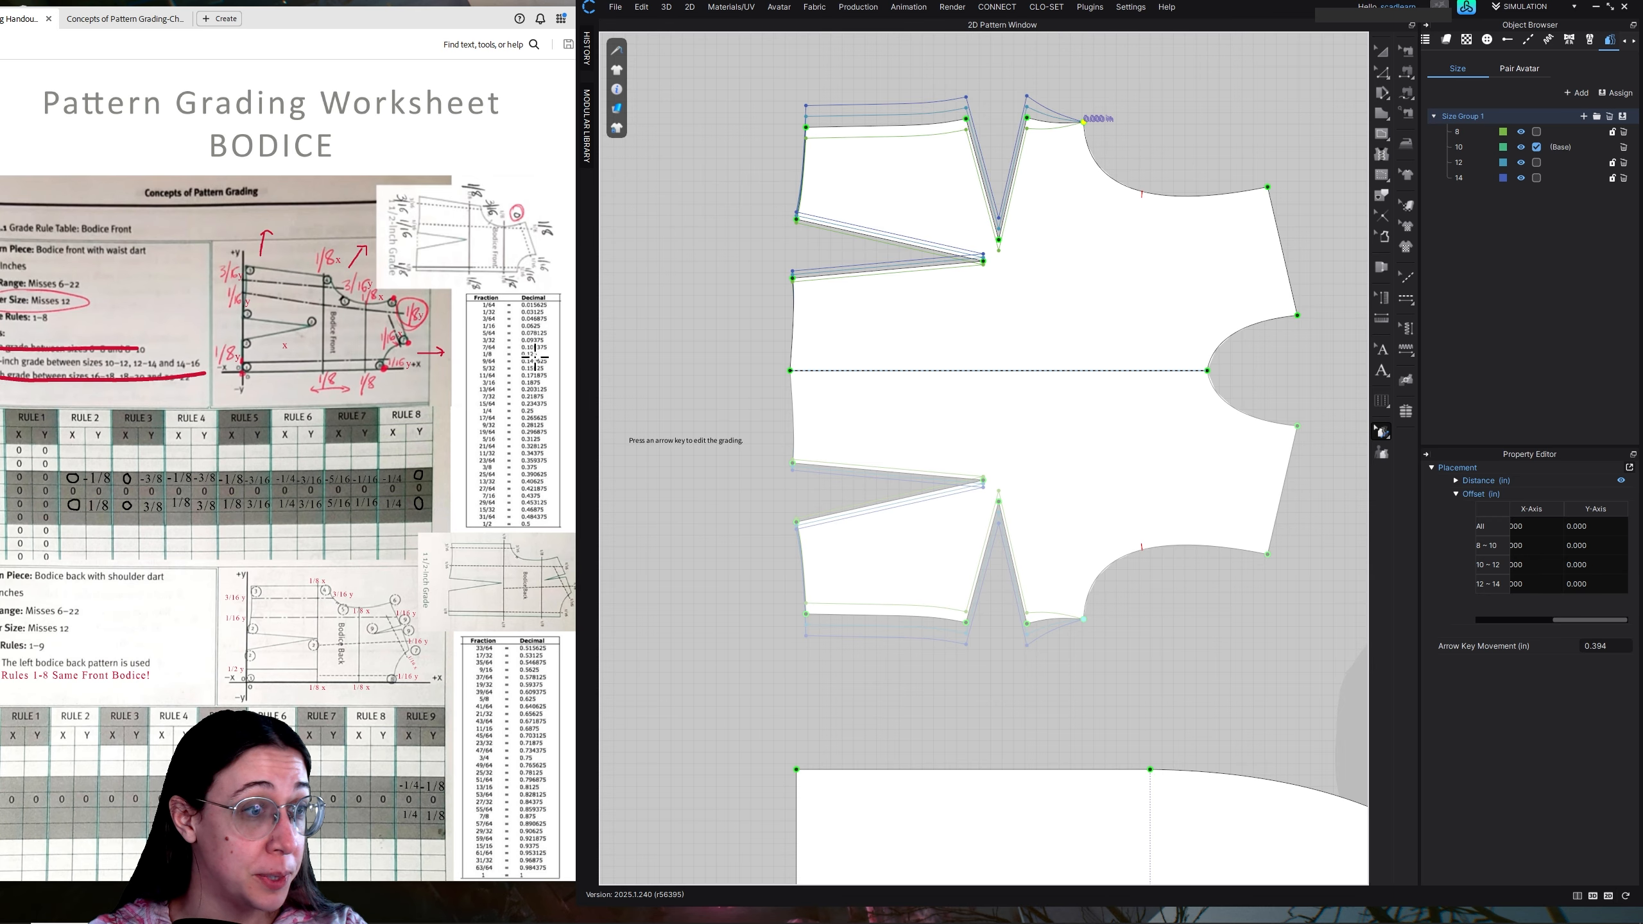
pyautogui.doubleClick(1535, 524)
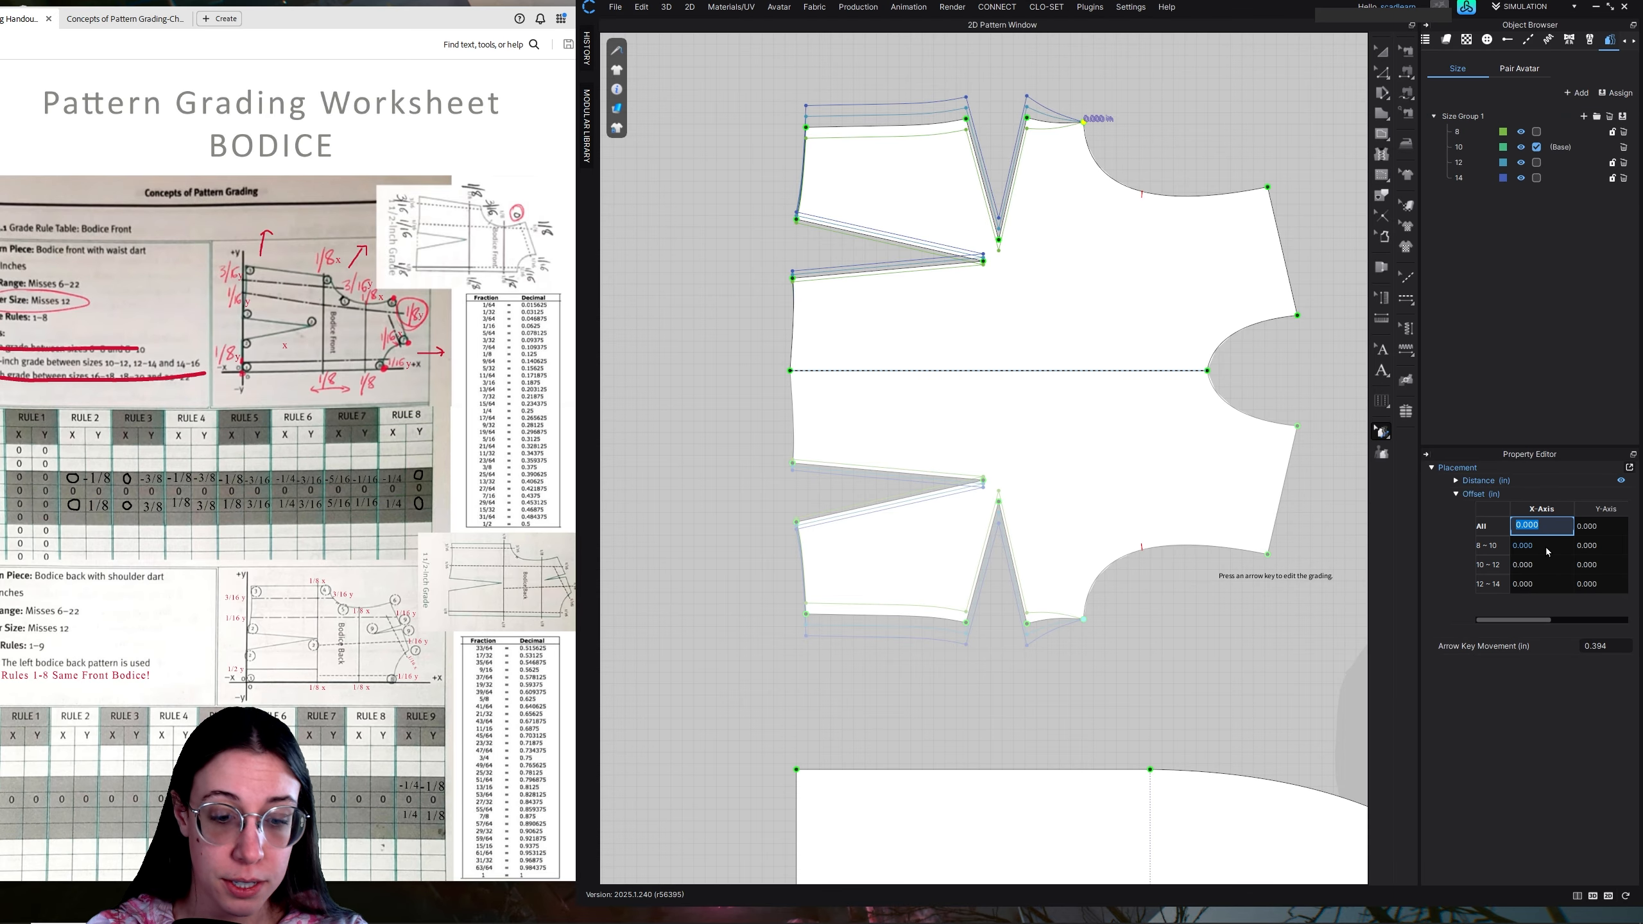
pyautogui.write('.12')
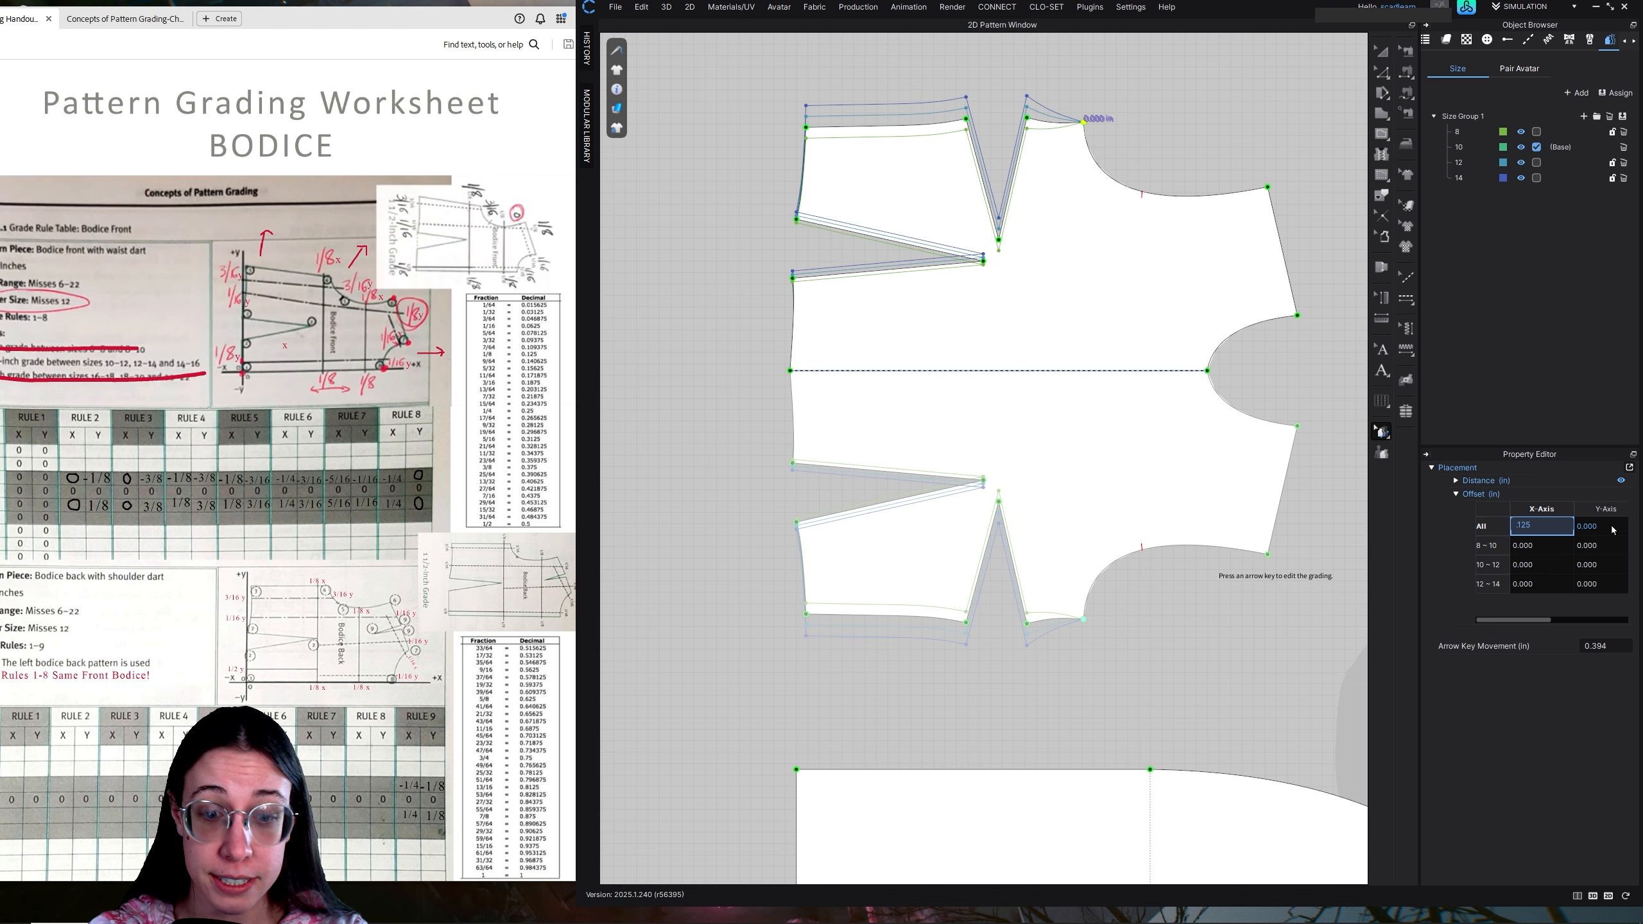
pyautogui.write('5')
pyautogui.press('Return')
pyautogui.doubleClick(1603, 526)
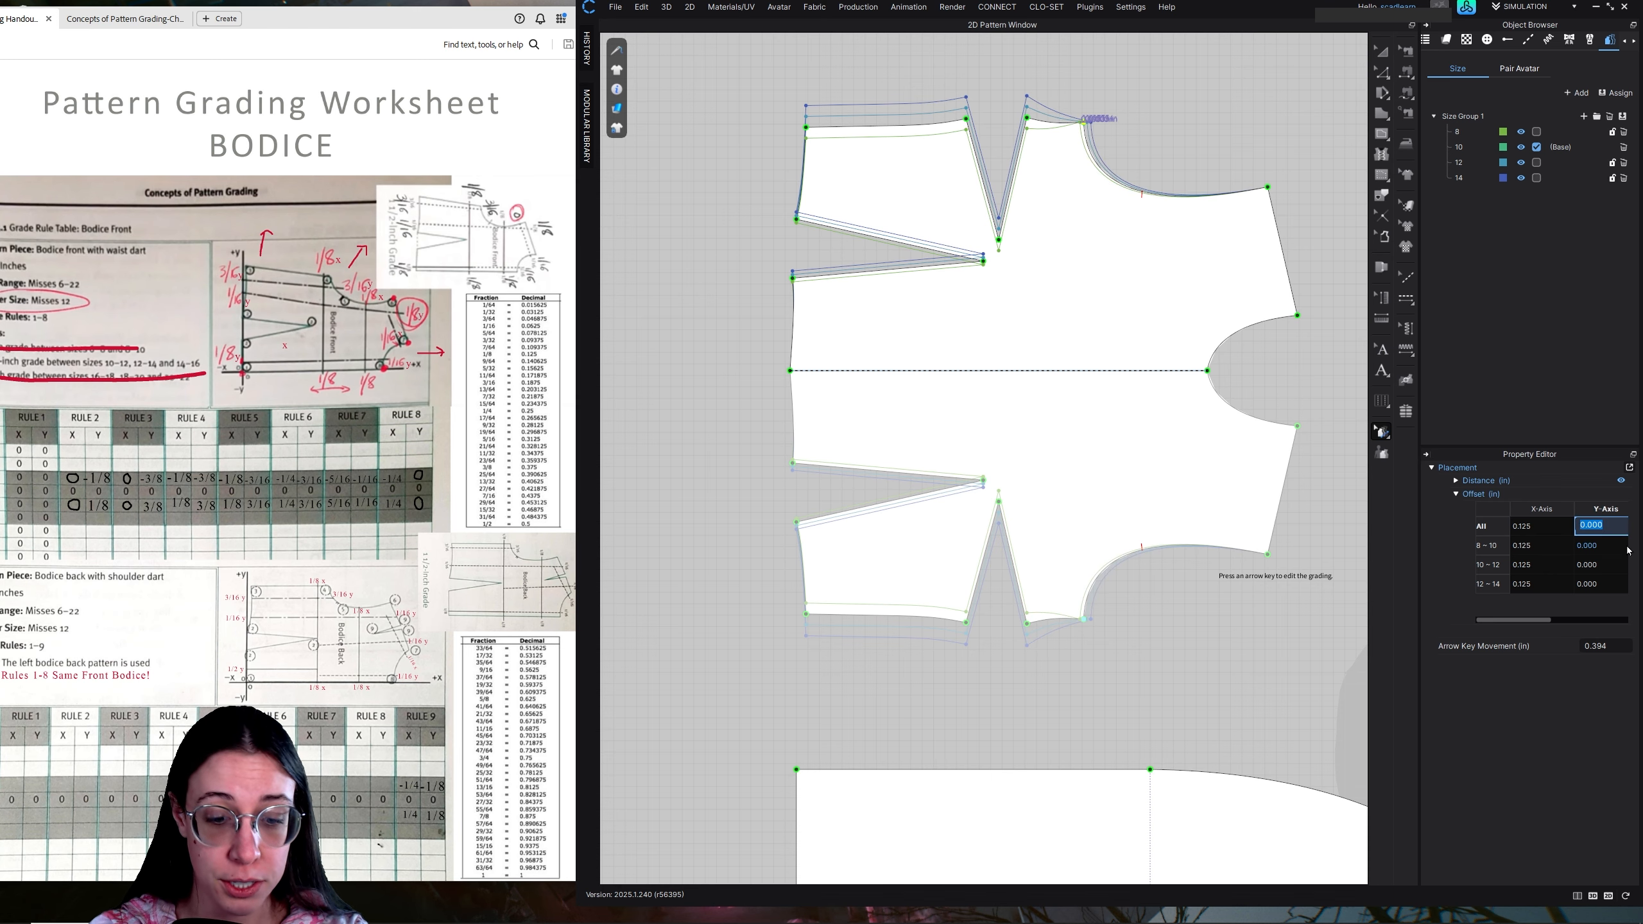
pyautogui.press('Return')
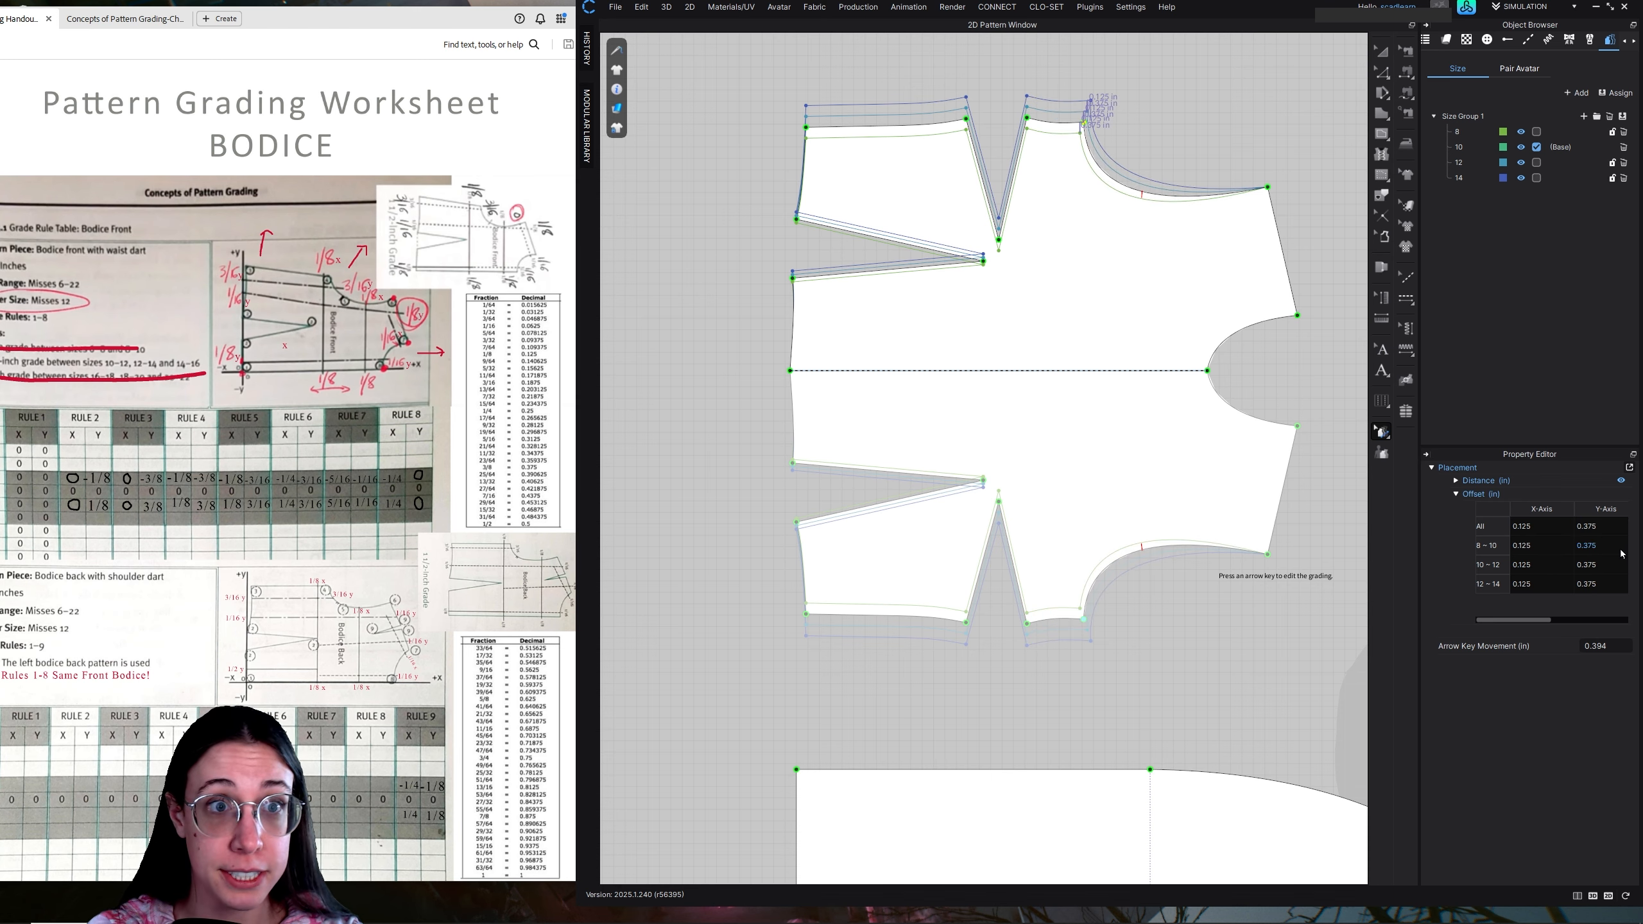
# Split the front bodice's armhole curve near its notch with Edit Pattern and resume editing the grading
pyautogui.scroll(1, 1126, 118)
pyautogui.scroll(3, 1126, 118)
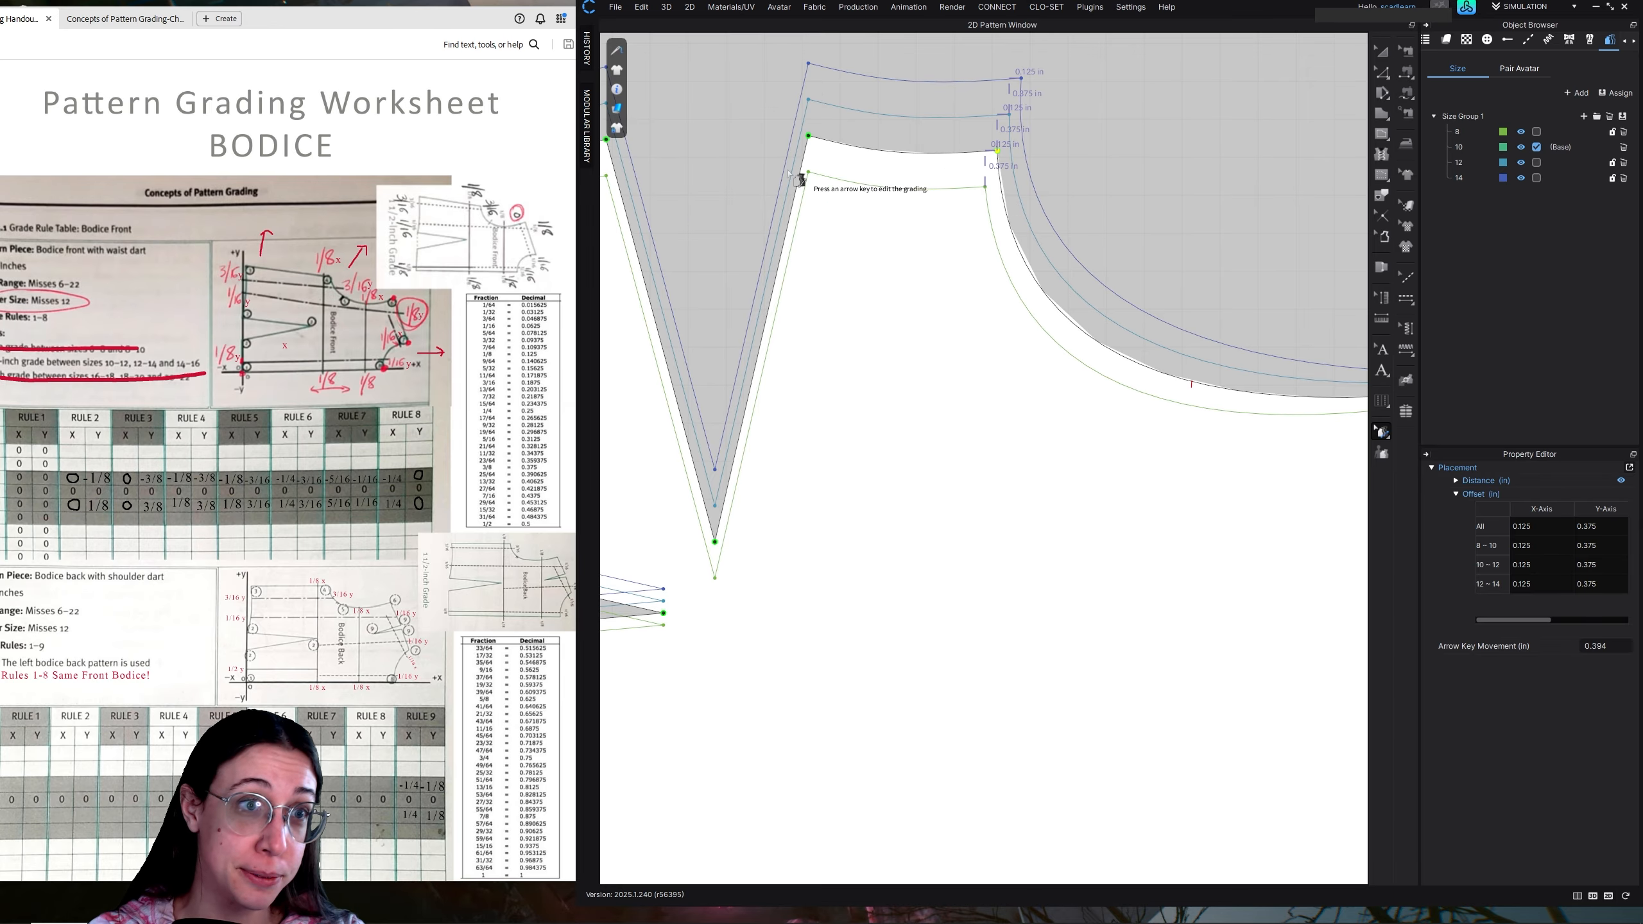
pyautogui.scroll(-3, 1008, 411)
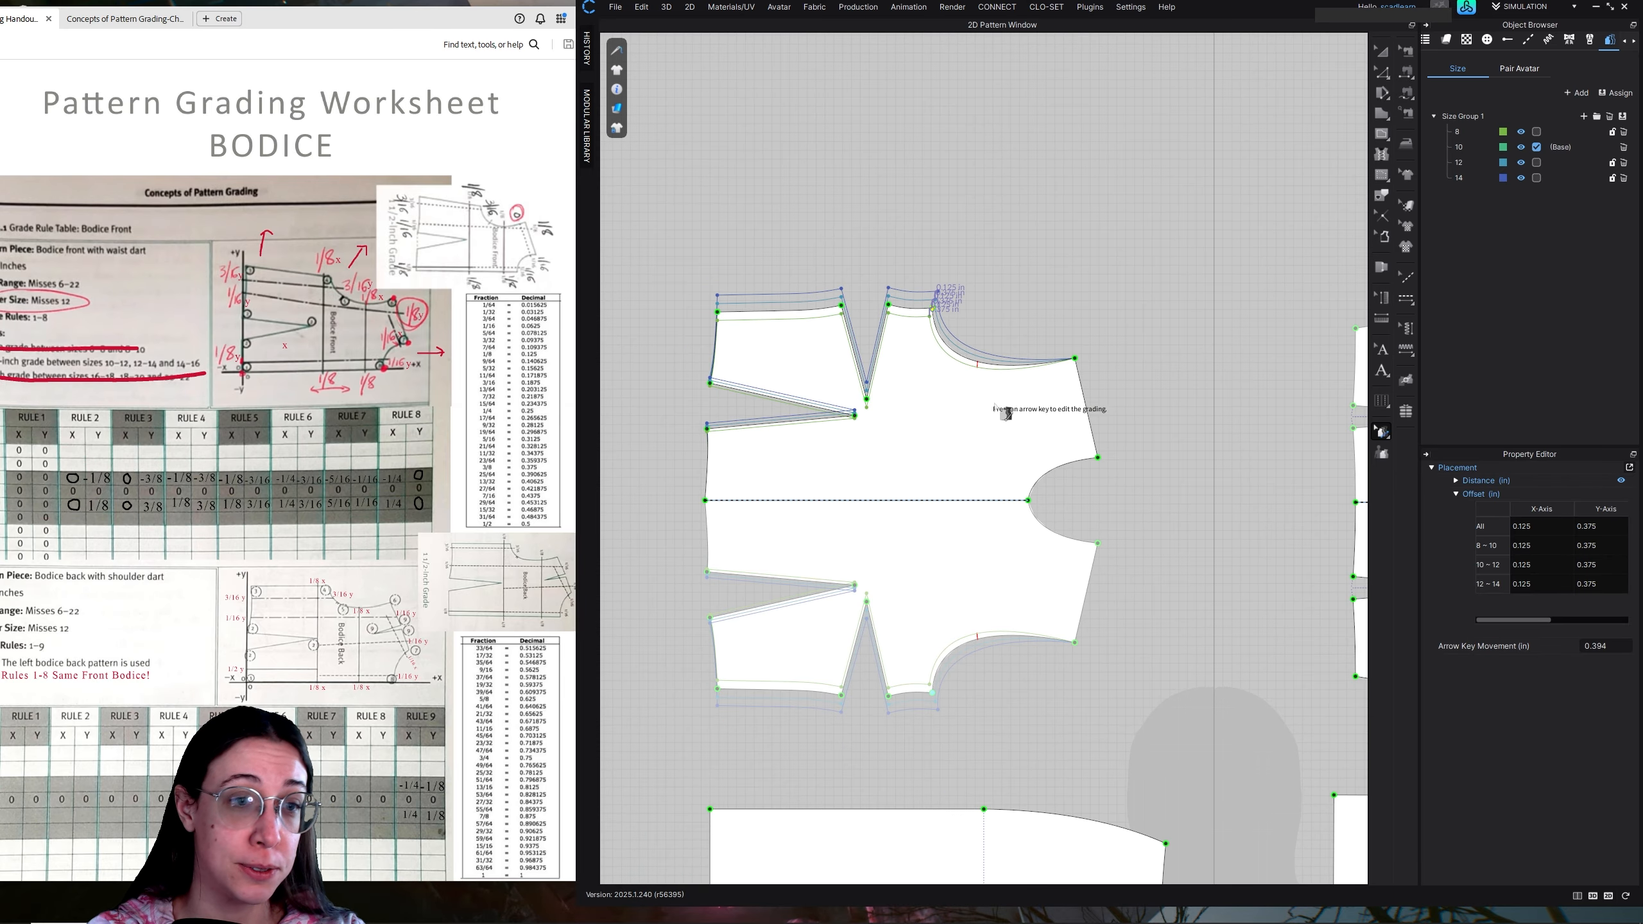
pyautogui.scroll(2, 1081, 393)
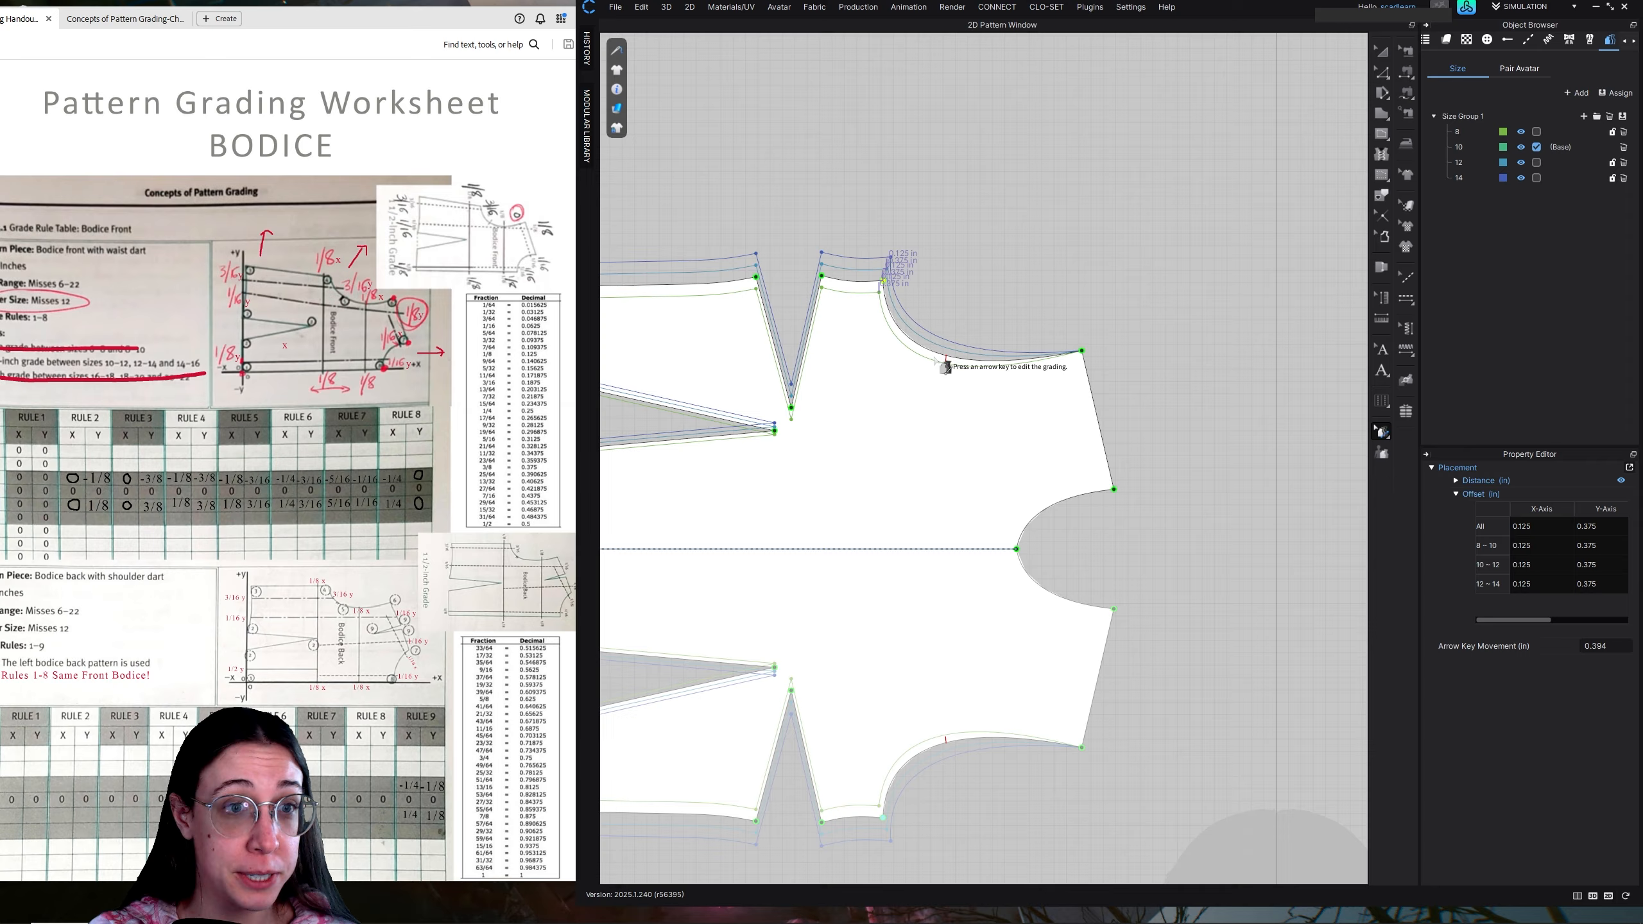
pyautogui.click(941, 362)
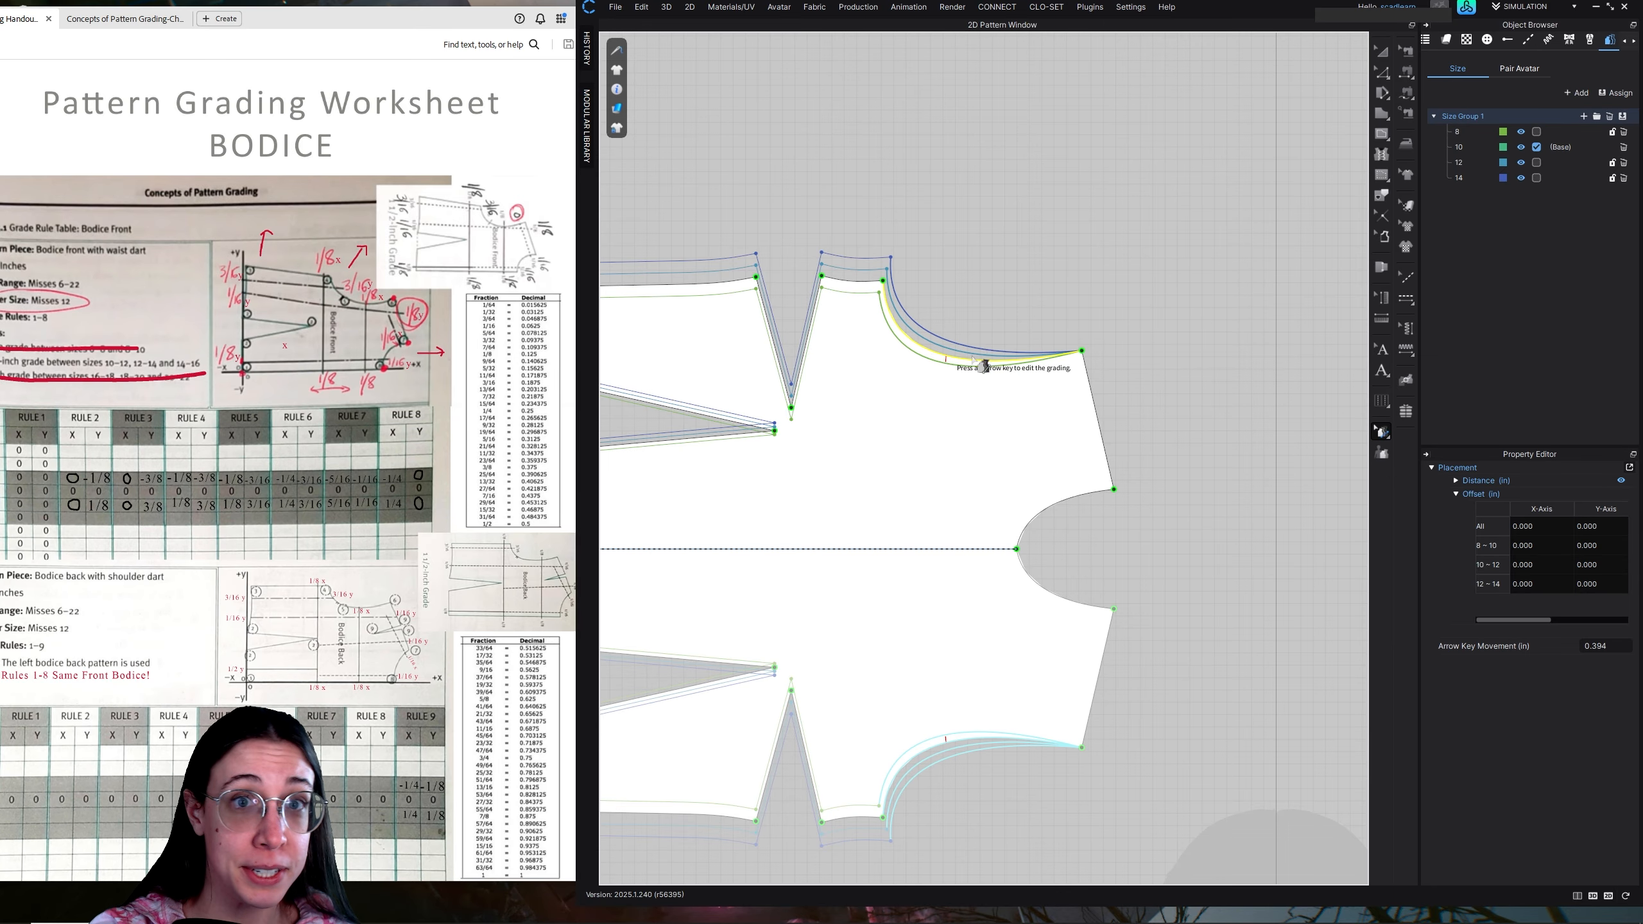
pyautogui.click(1381, 73)
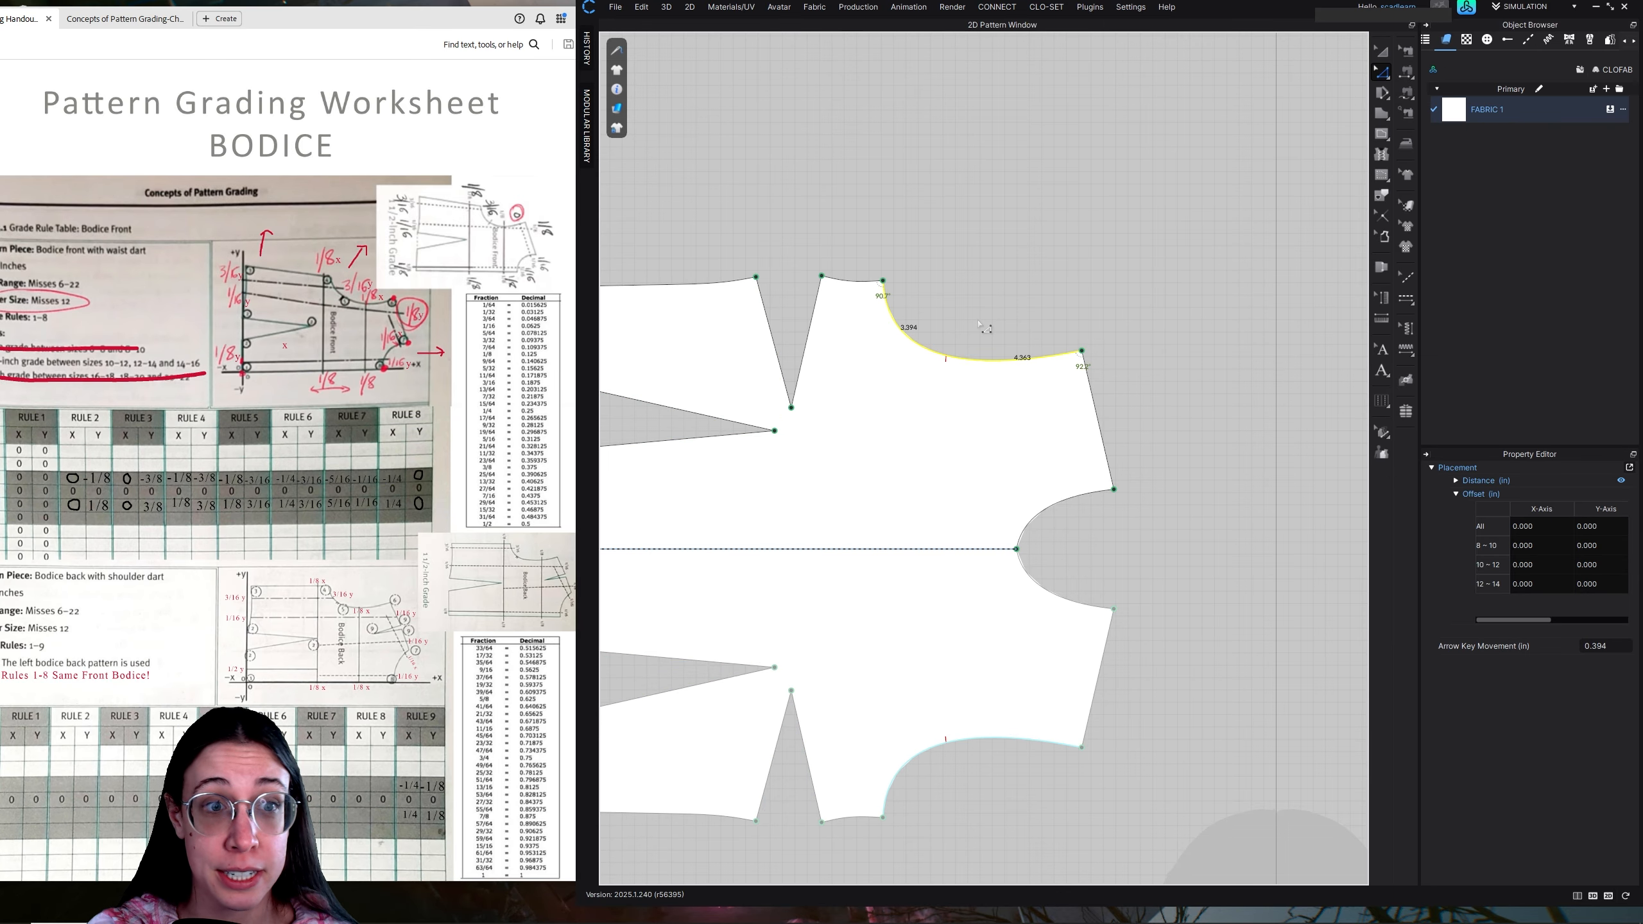
pyautogui.rightClick(941, 362)
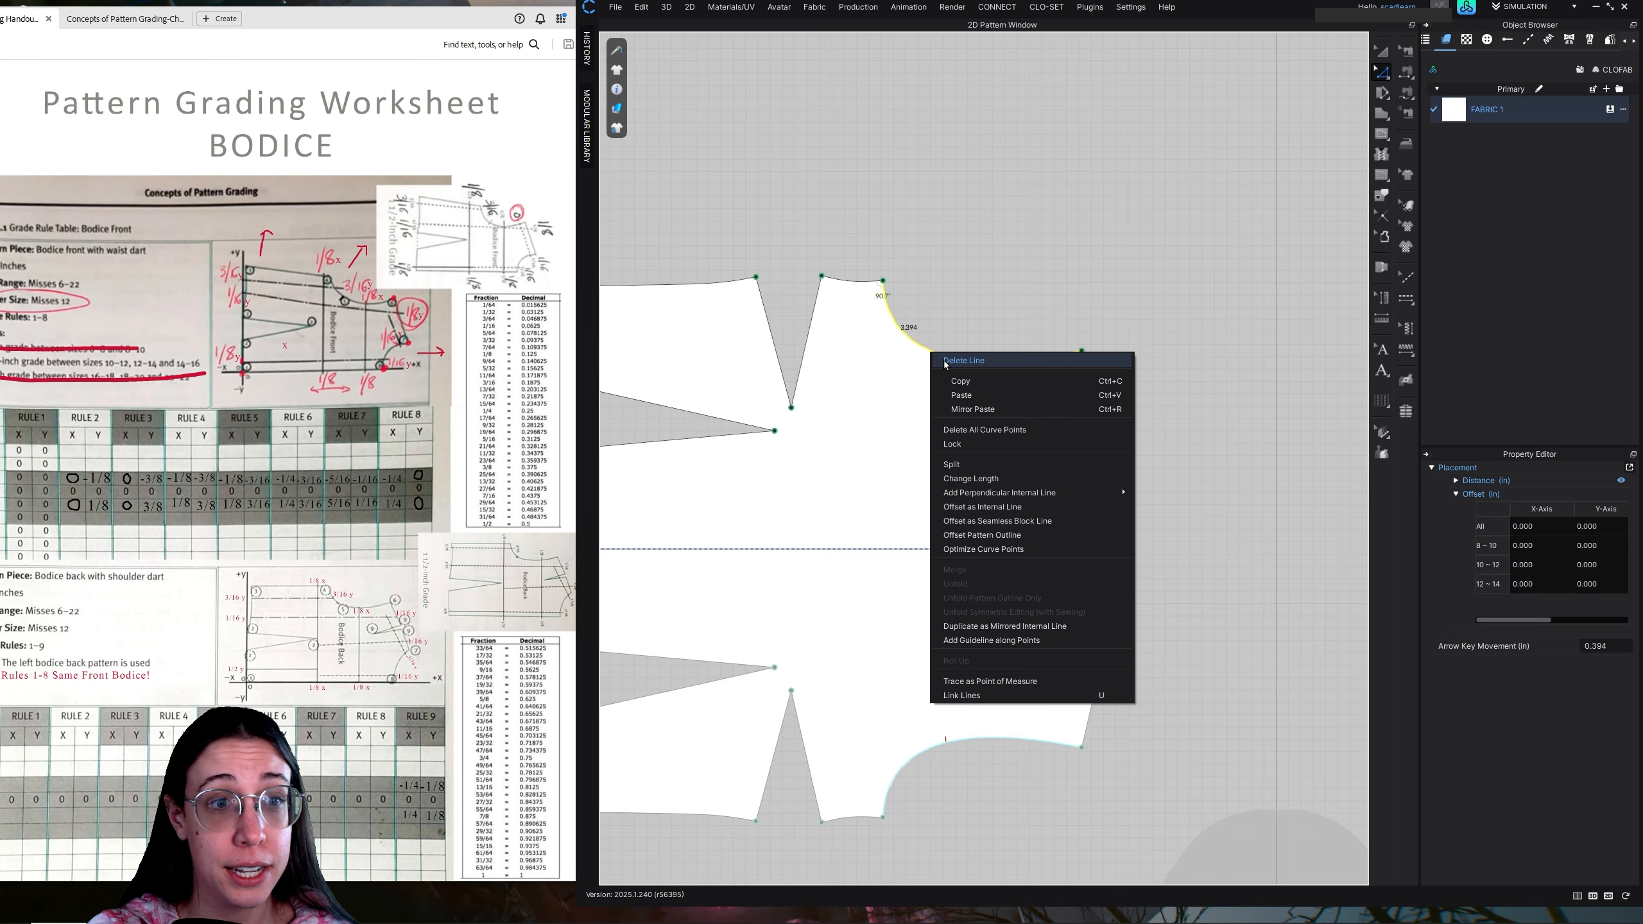
pyautogui.click(991, 465)
pyautogui.click(1082, 561)
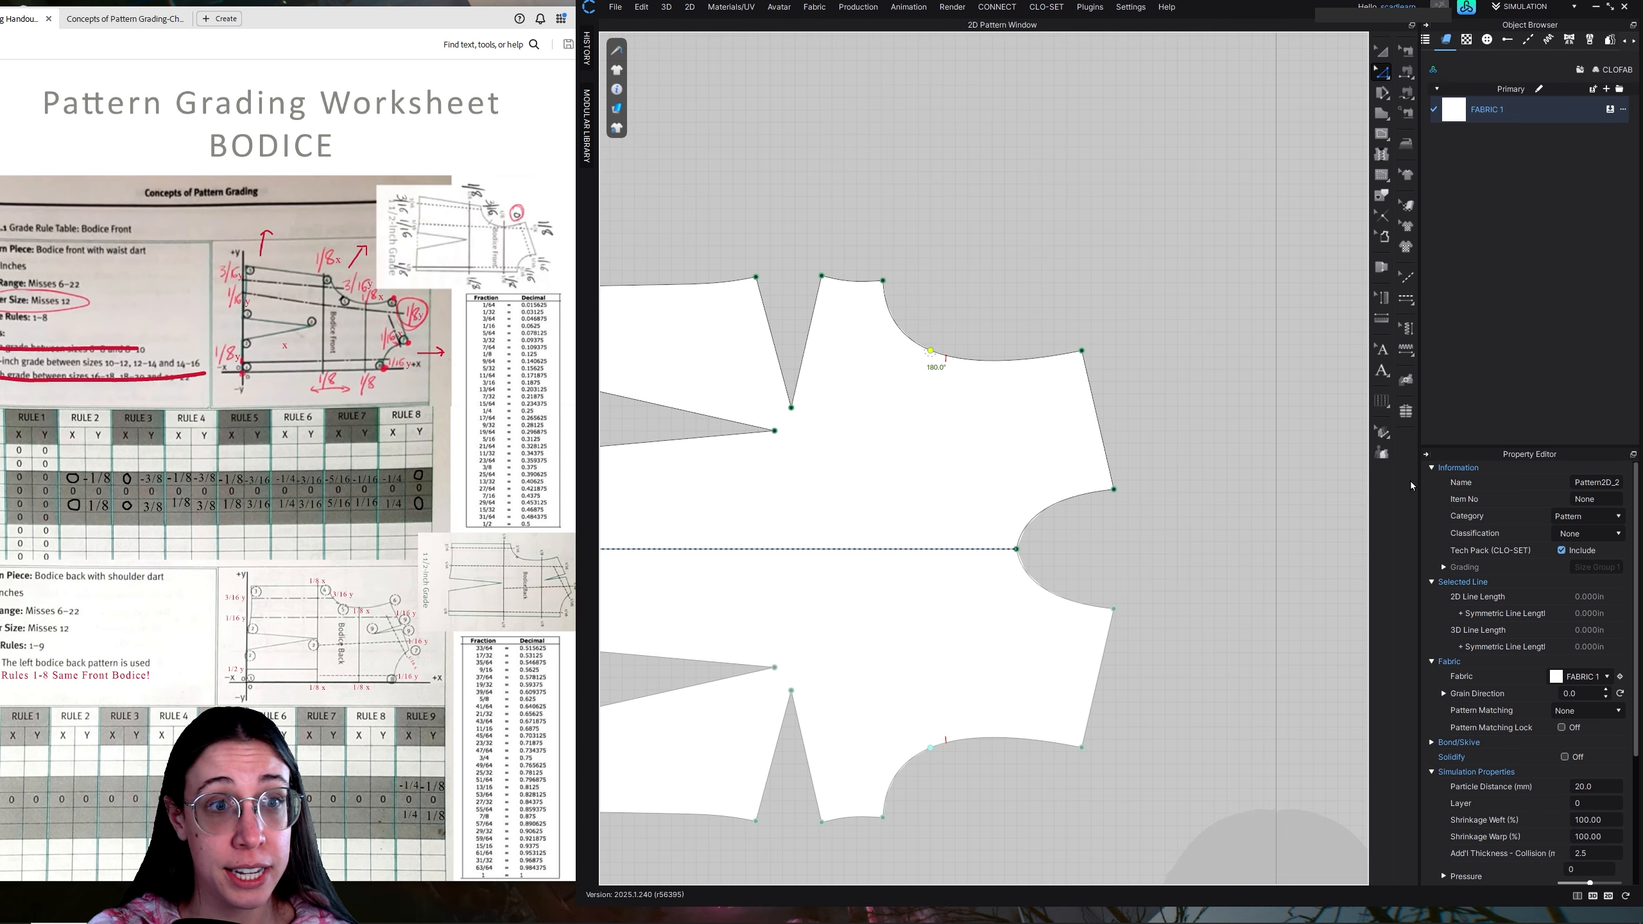
pyautogui.click(1376, 455)
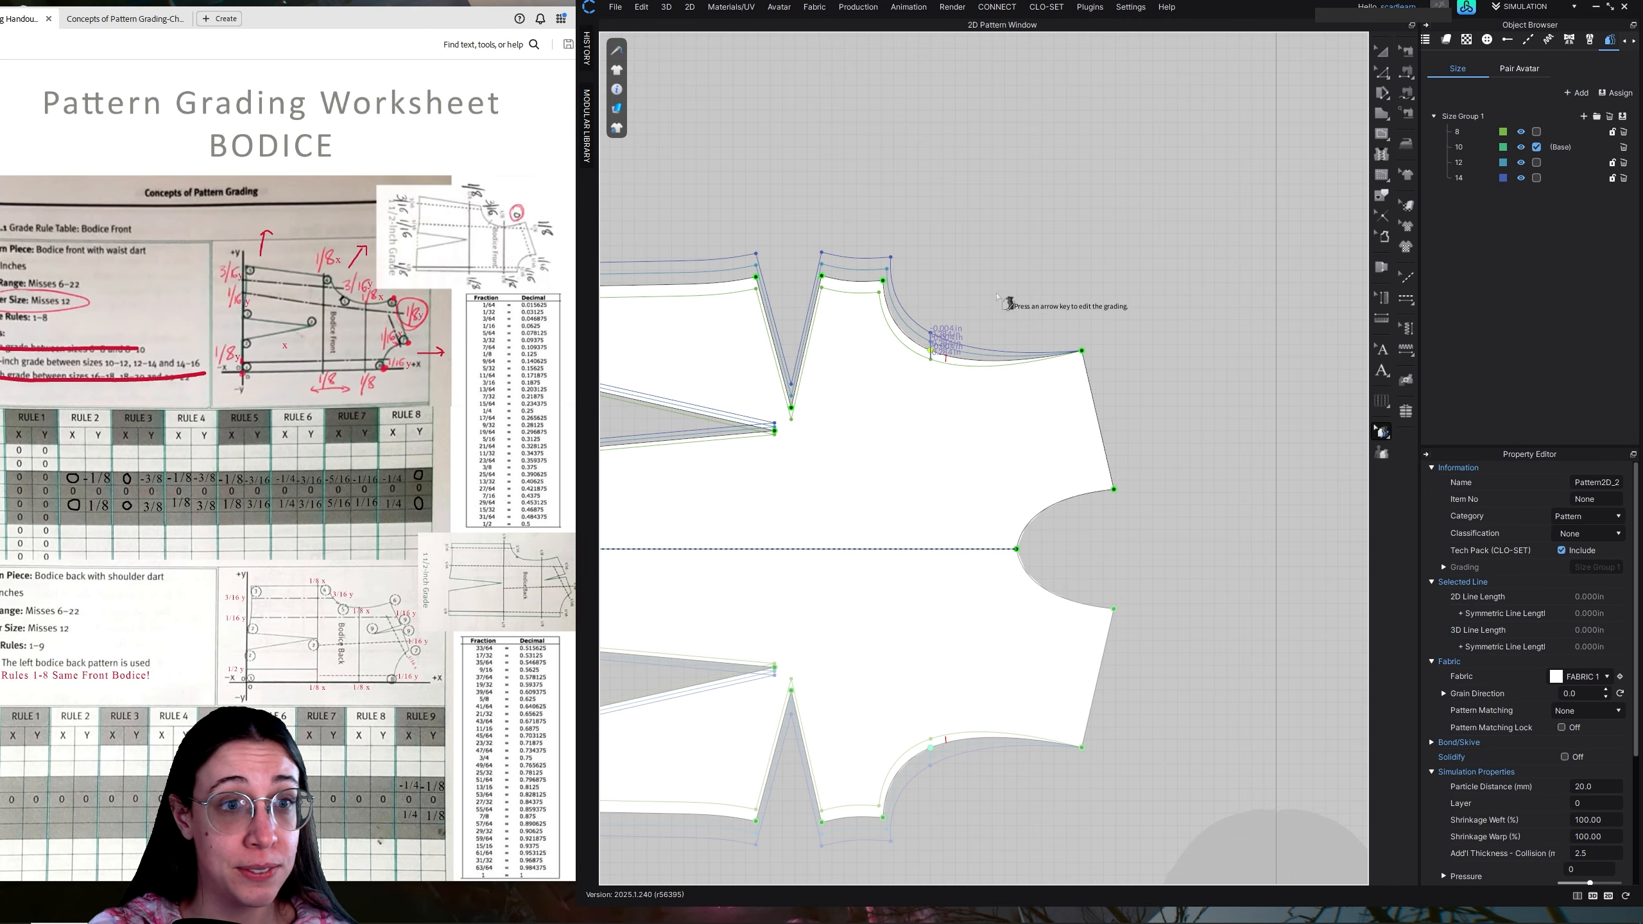
# Zero the X-axis and Y-axis offsets of the armhole's split point for all sizes
pyautogui.click(932, 352)
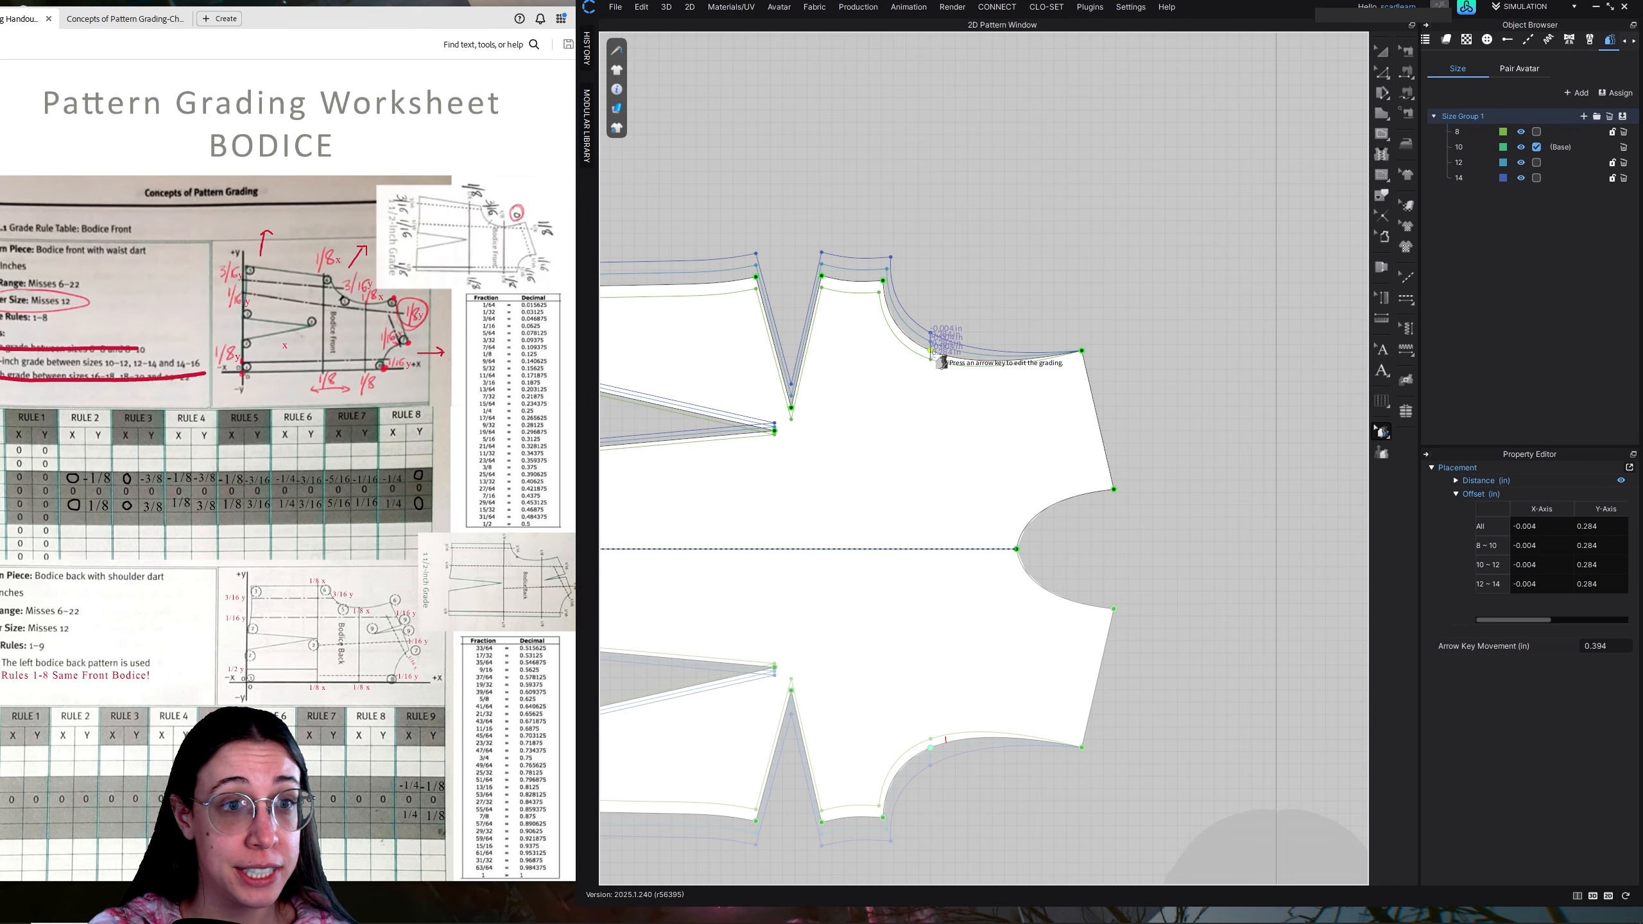
pyautogui.doubleClick(1535, 526)
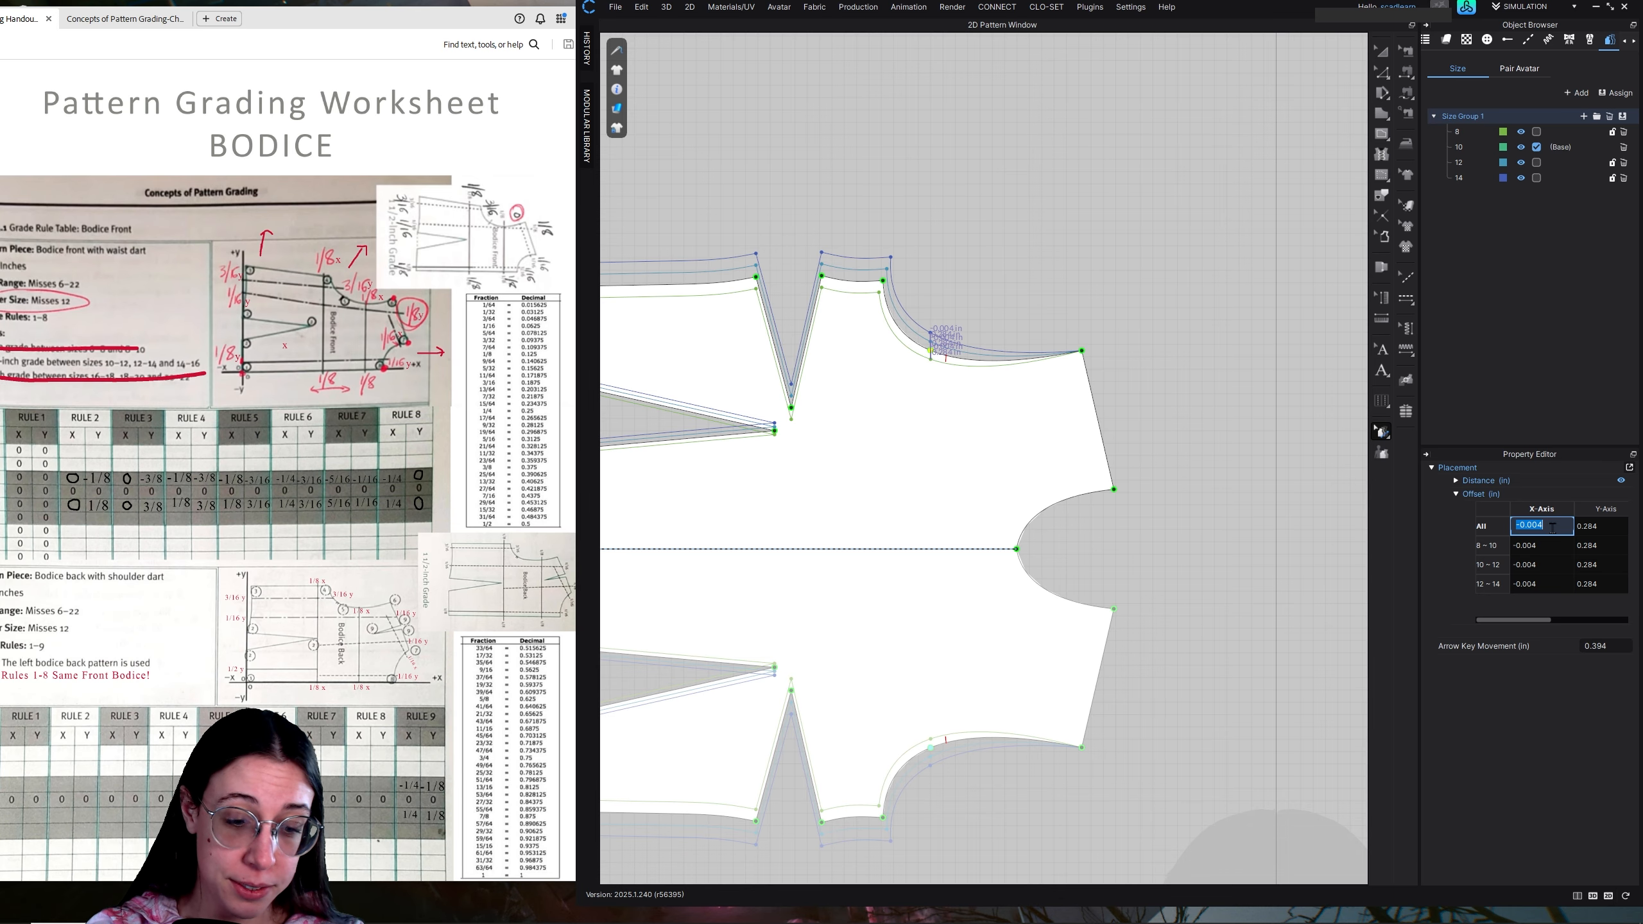
pyautogui.doubleClick(1613, 529)
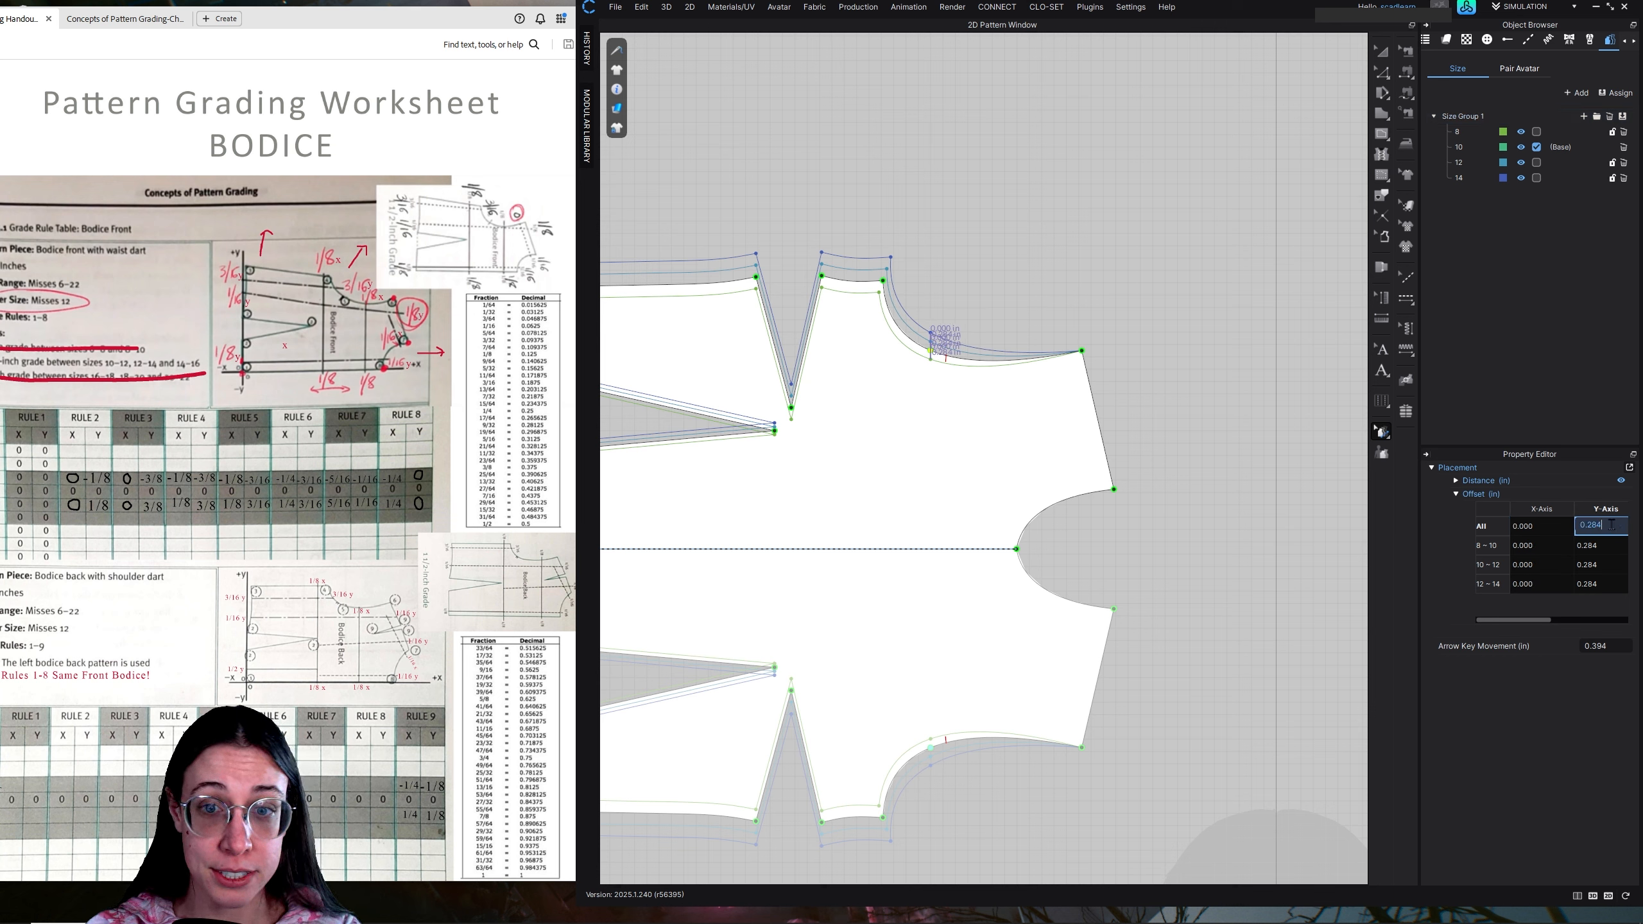
pyautogui.write('0')
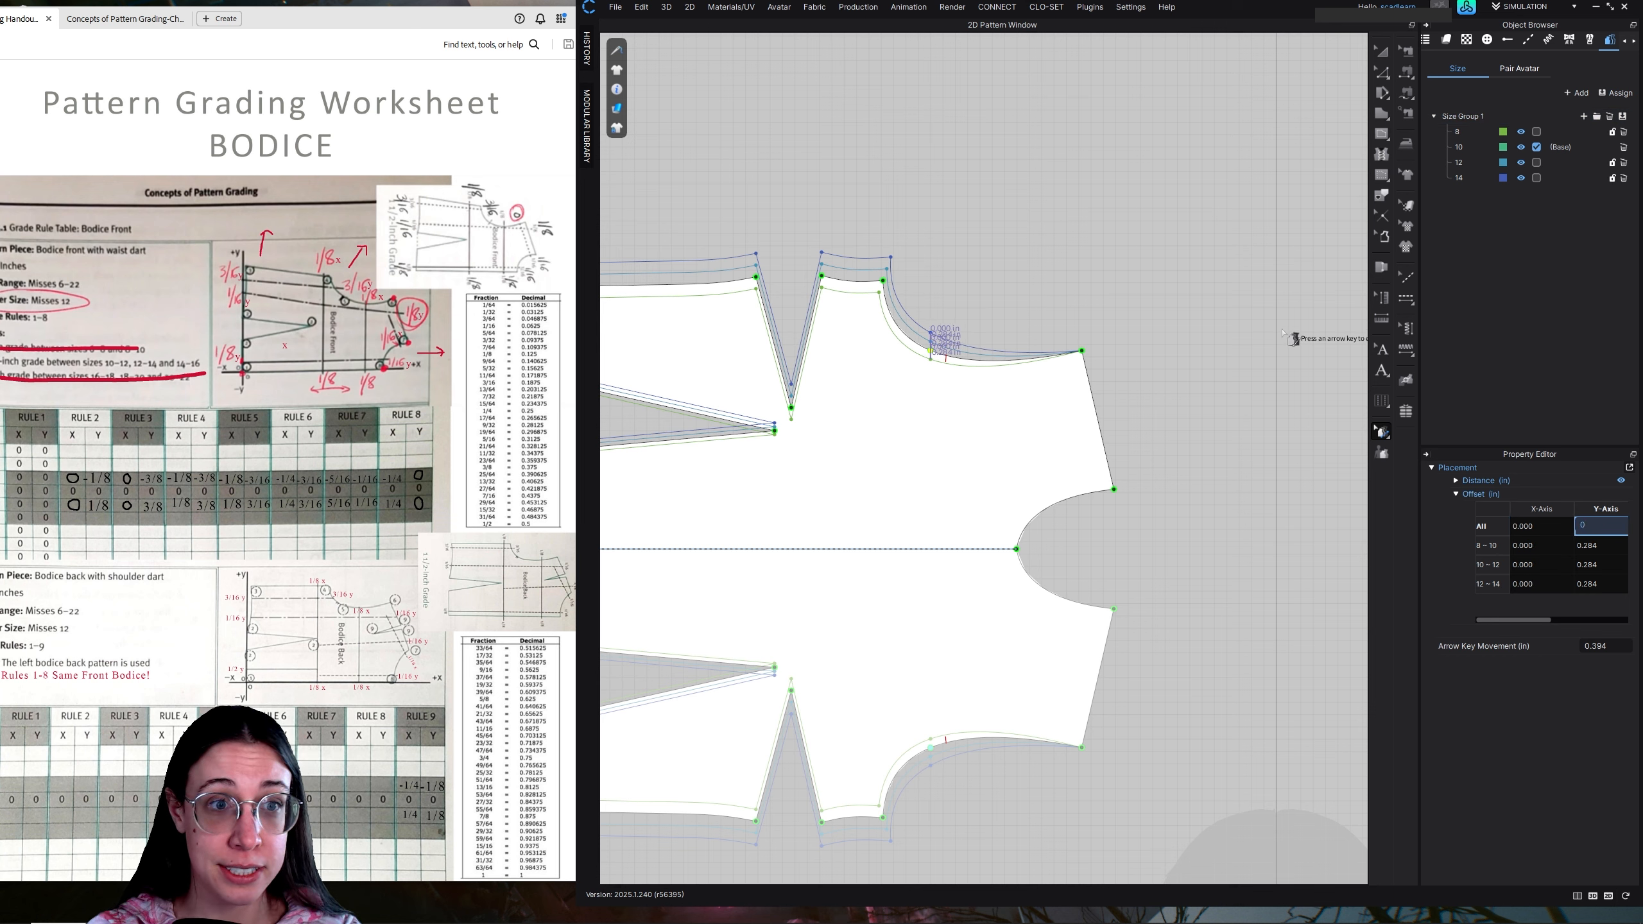
pyautogui.click(1291, 337)
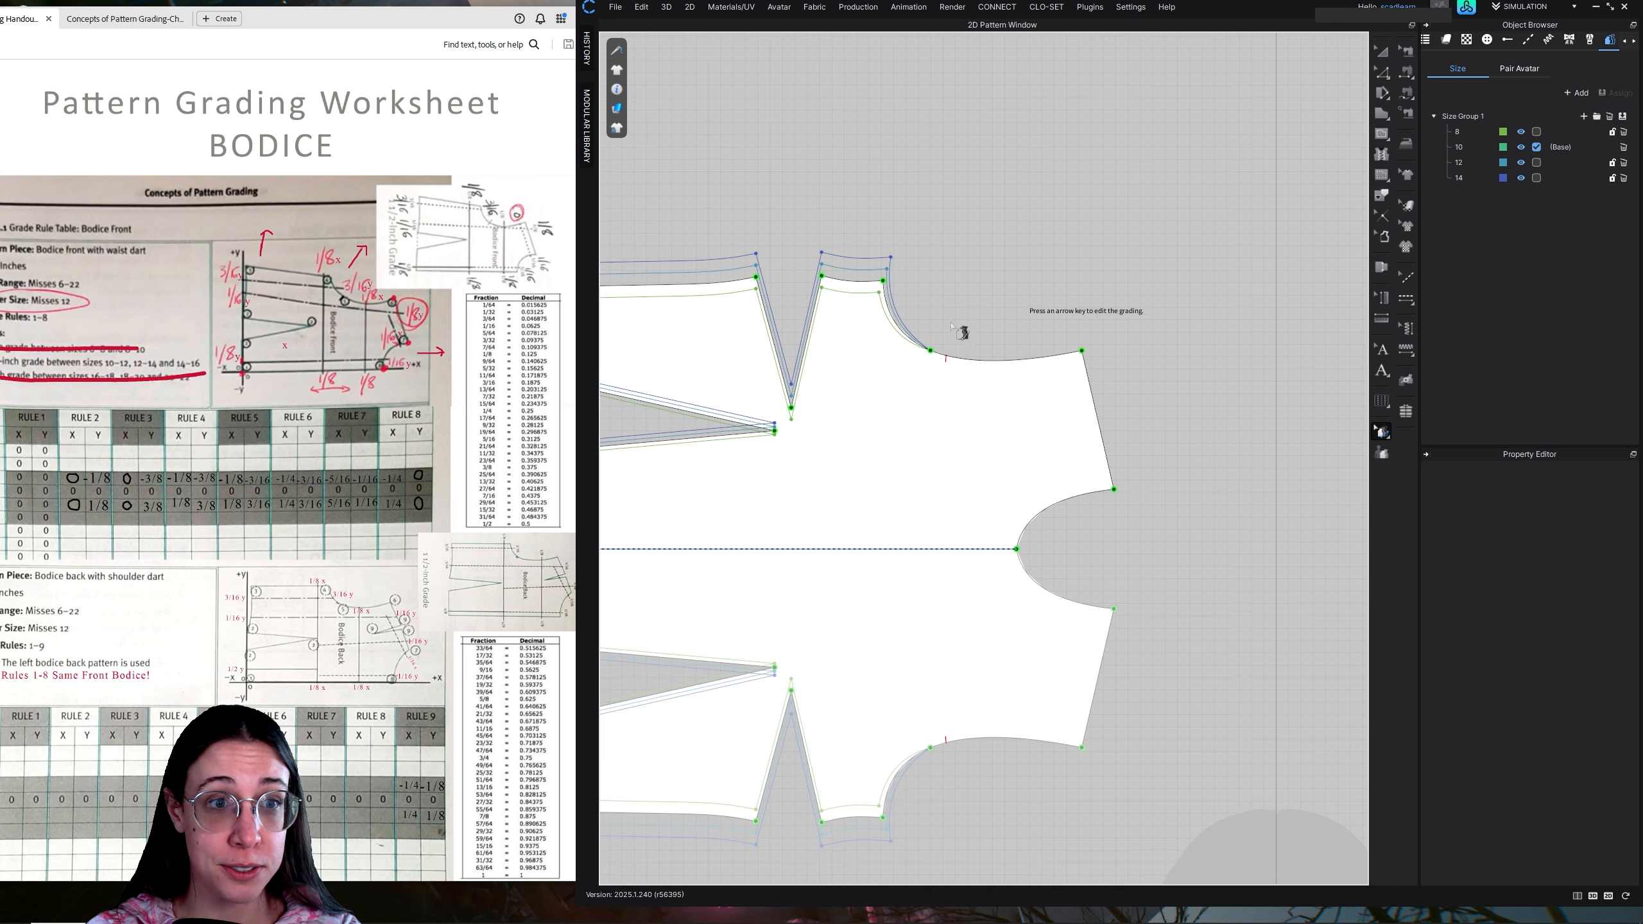
# Grade the armhole's split point with offsets of 0.125 in on the X-axis and 0.187 in on the Y-axis for all sizes
pyautogui.click(930, 350)
pyautogui.doubleClick(1548, 526)
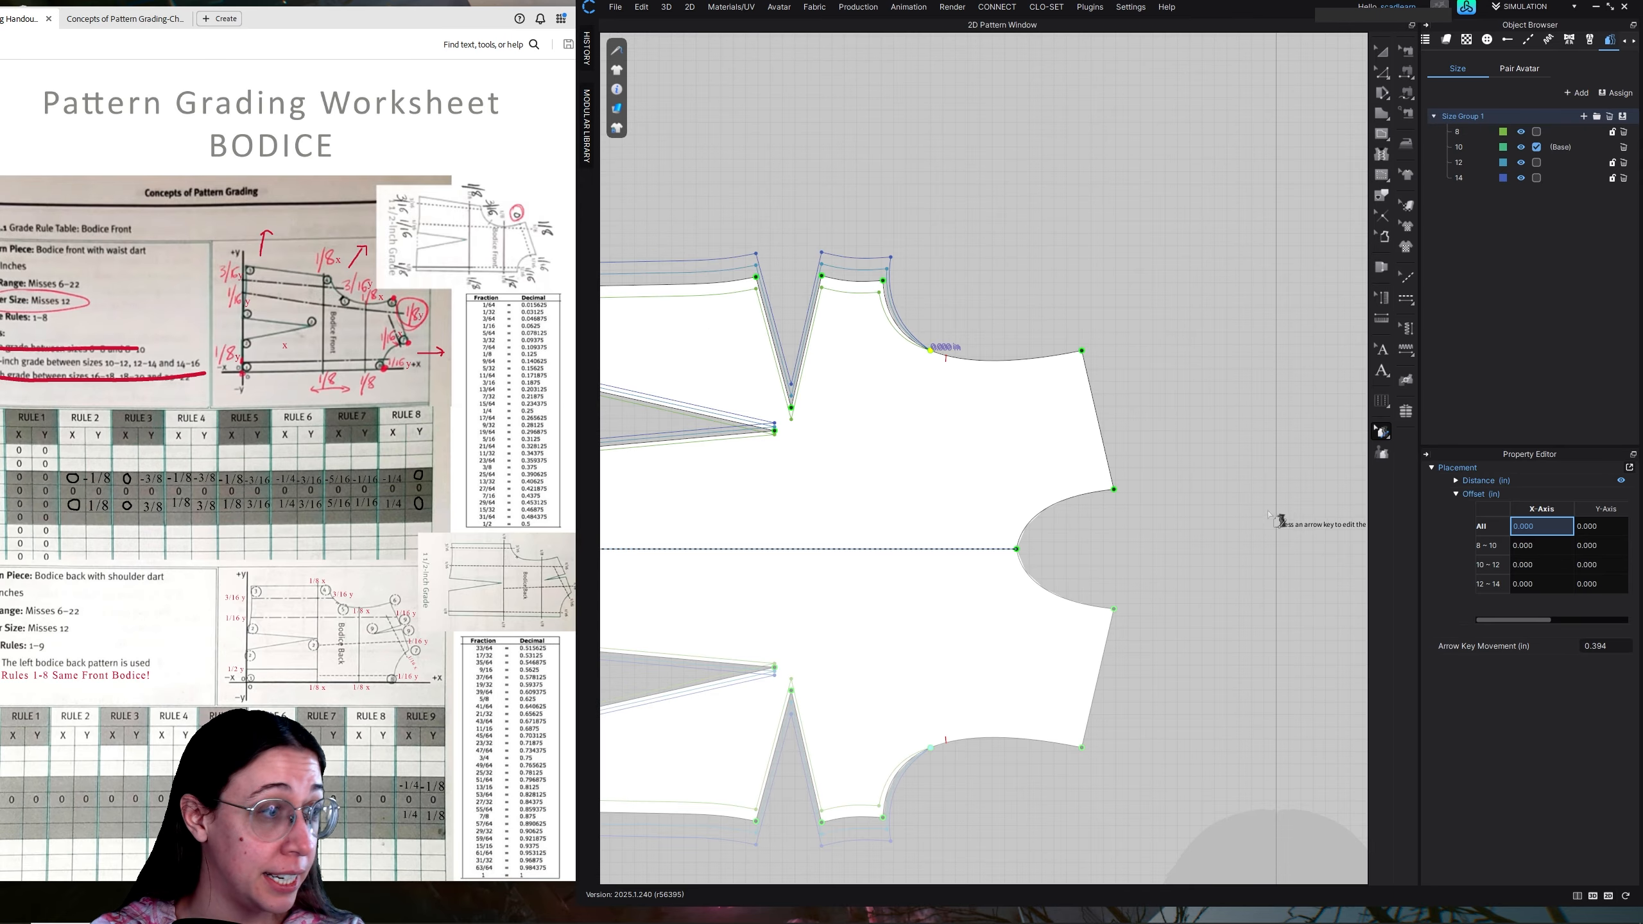
pyautogui.click(1536, 531)
pyautogui.click(1540, 528)
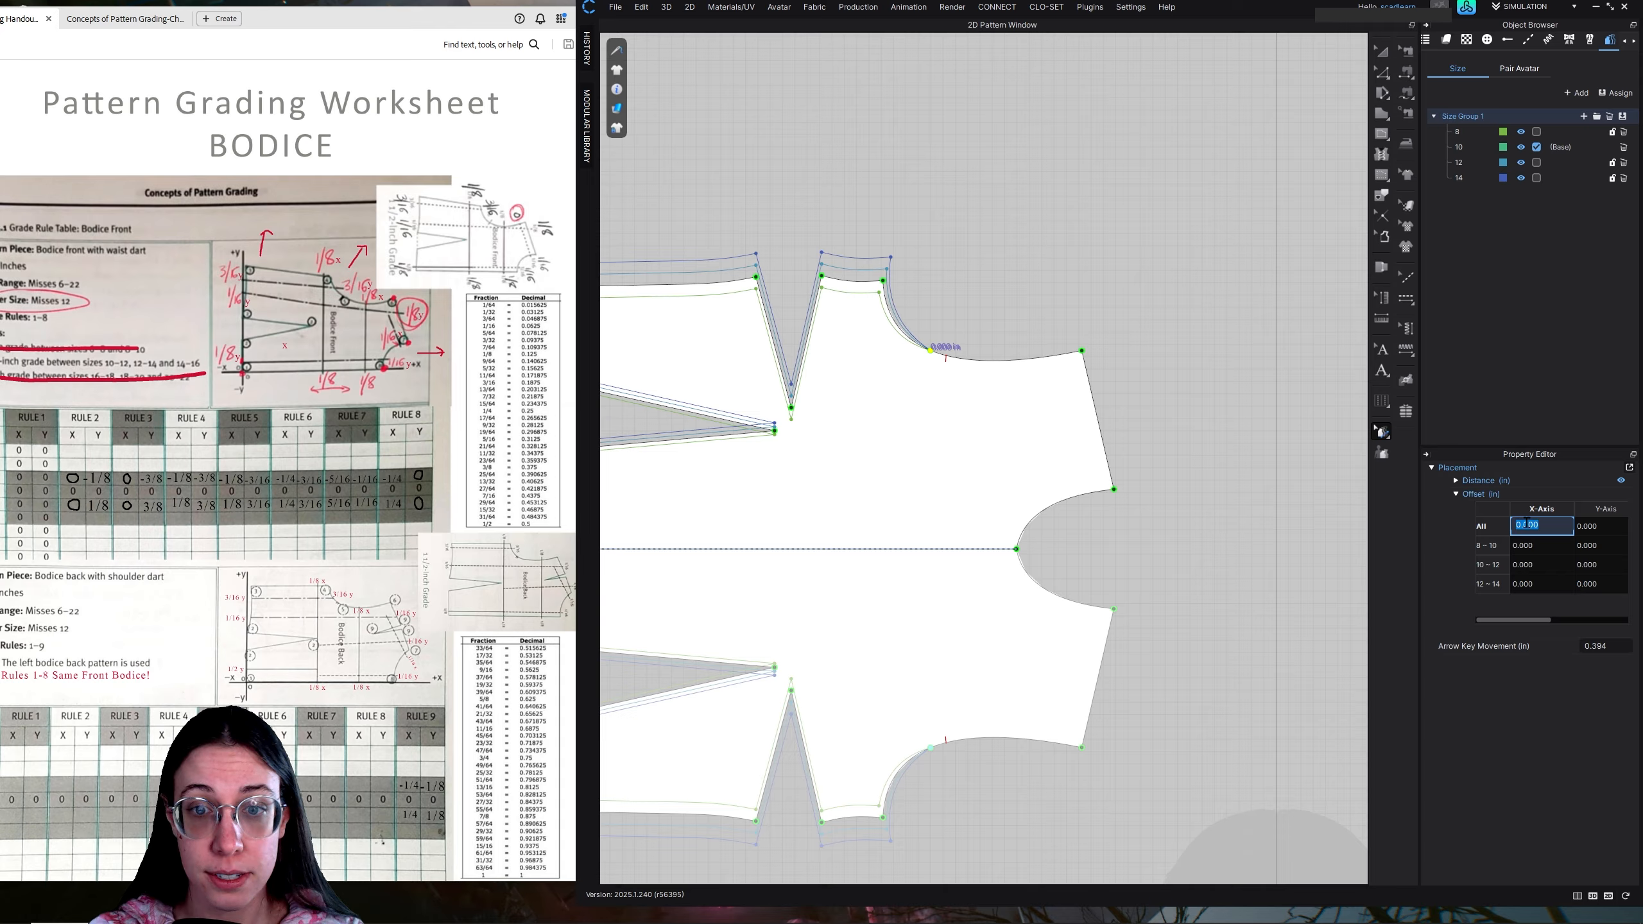
pyautogui.write('.125')
pyautogui.press('Tab')
pyautogui.click(1604, 527)
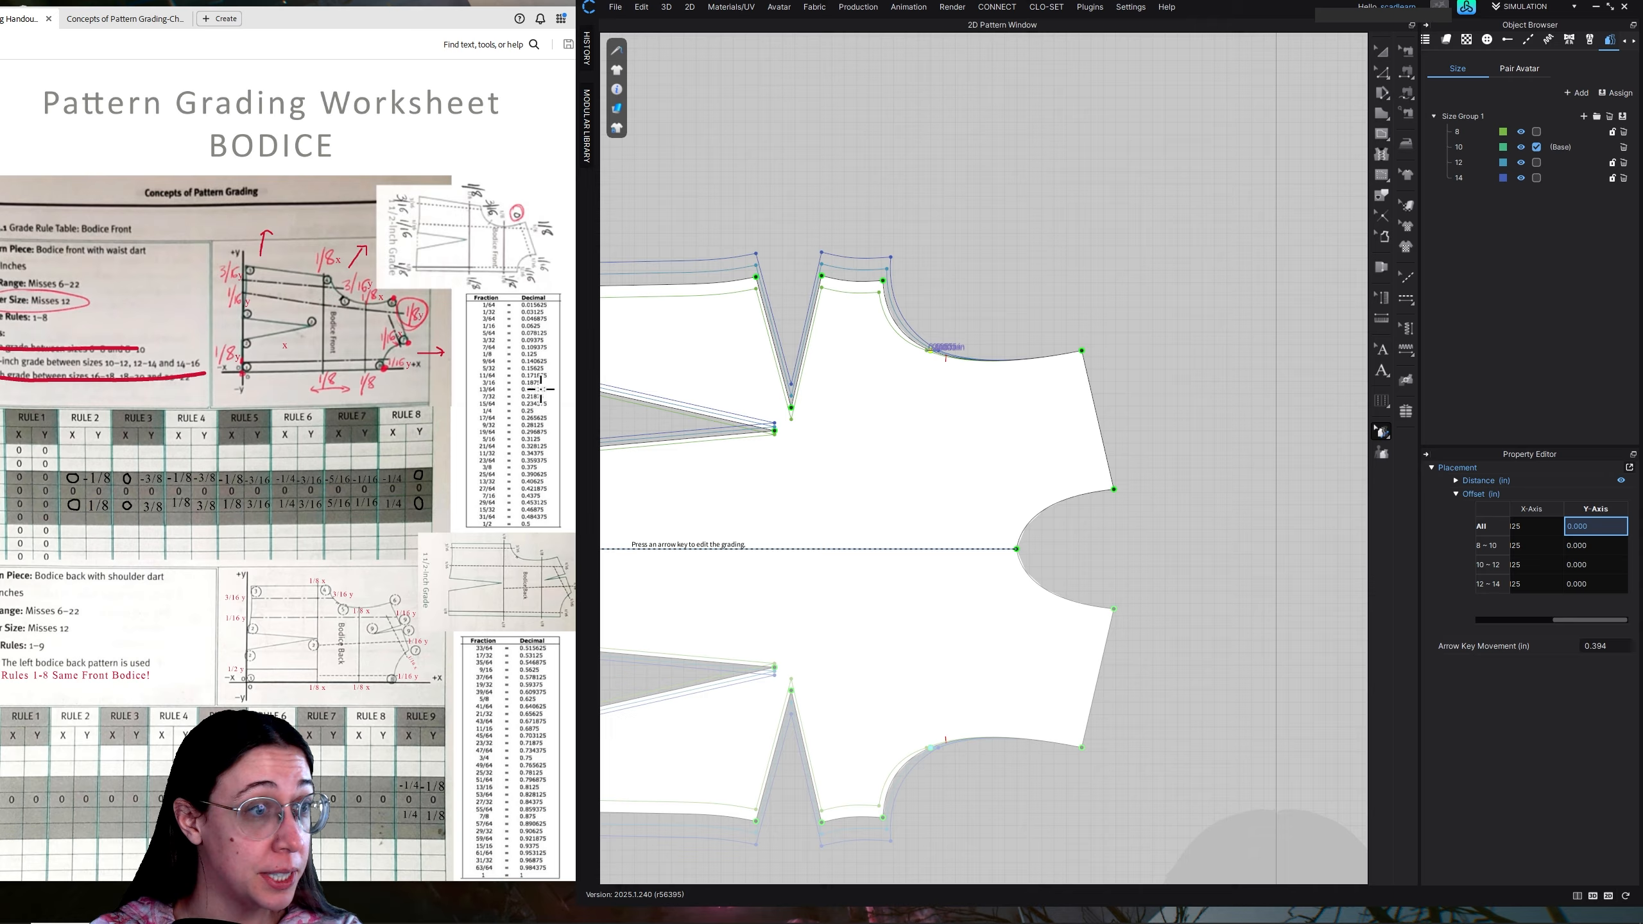
pyautogui.doubleClick(1591, 528)
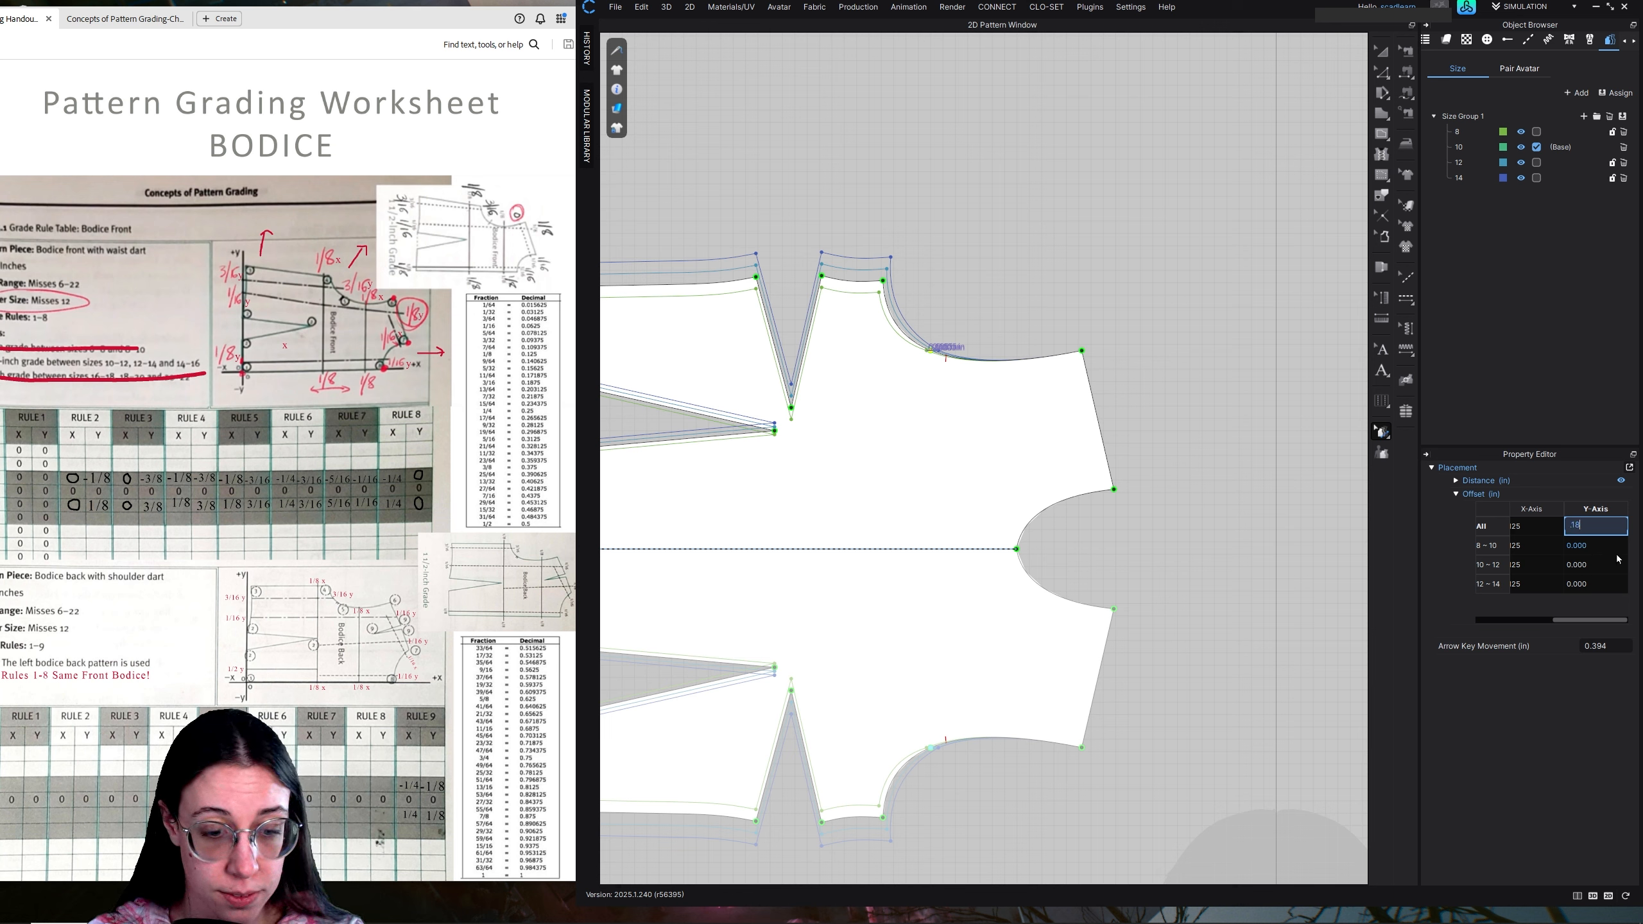
pyautogui.write('.187')
pyautogui.press('Return')
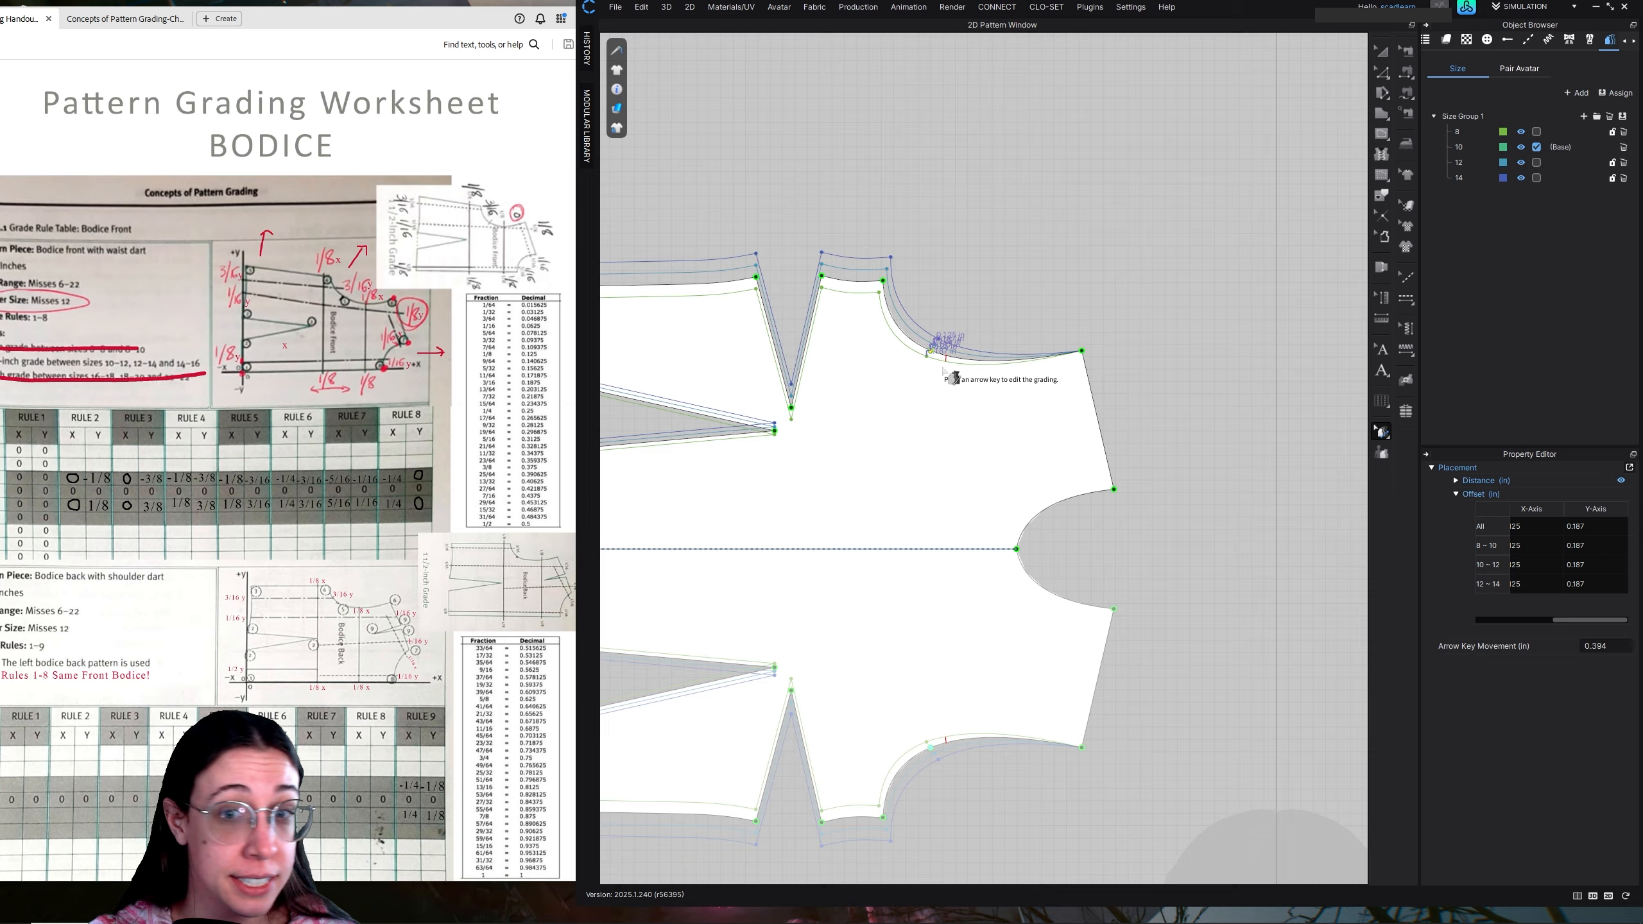
# Grade the front bodice's shoulder tip with offsets of 0.25 in on the X-axis and 0.187 in on the Y-axis for all sizes
pyautogui.click(1082, 351)
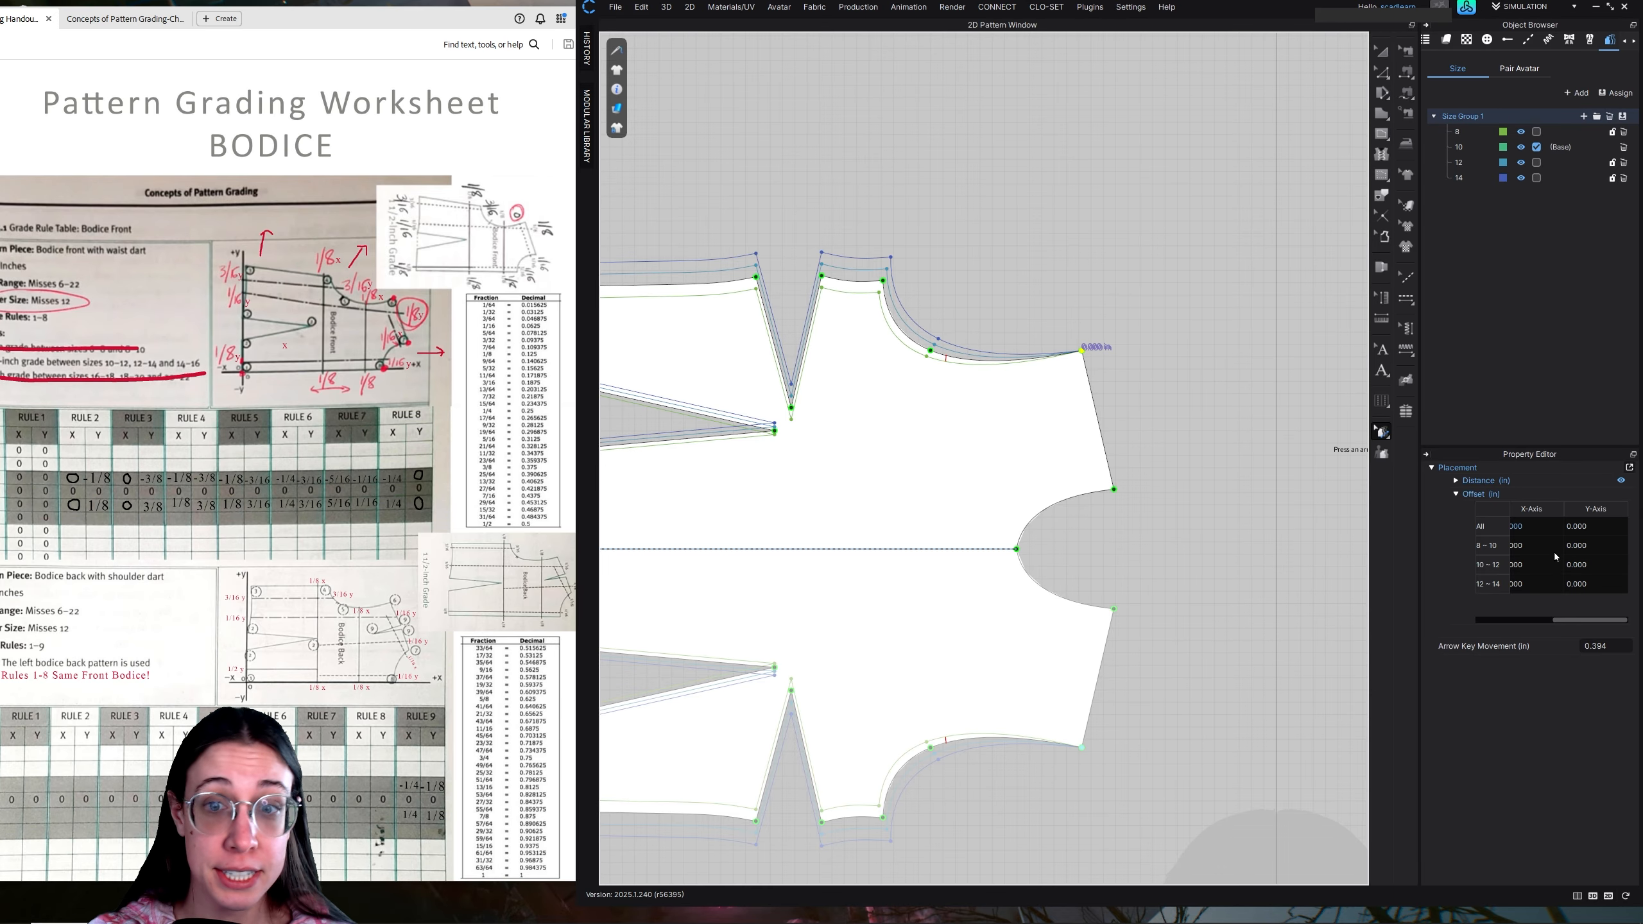
pyautogui.doubleClick(1588, 526)
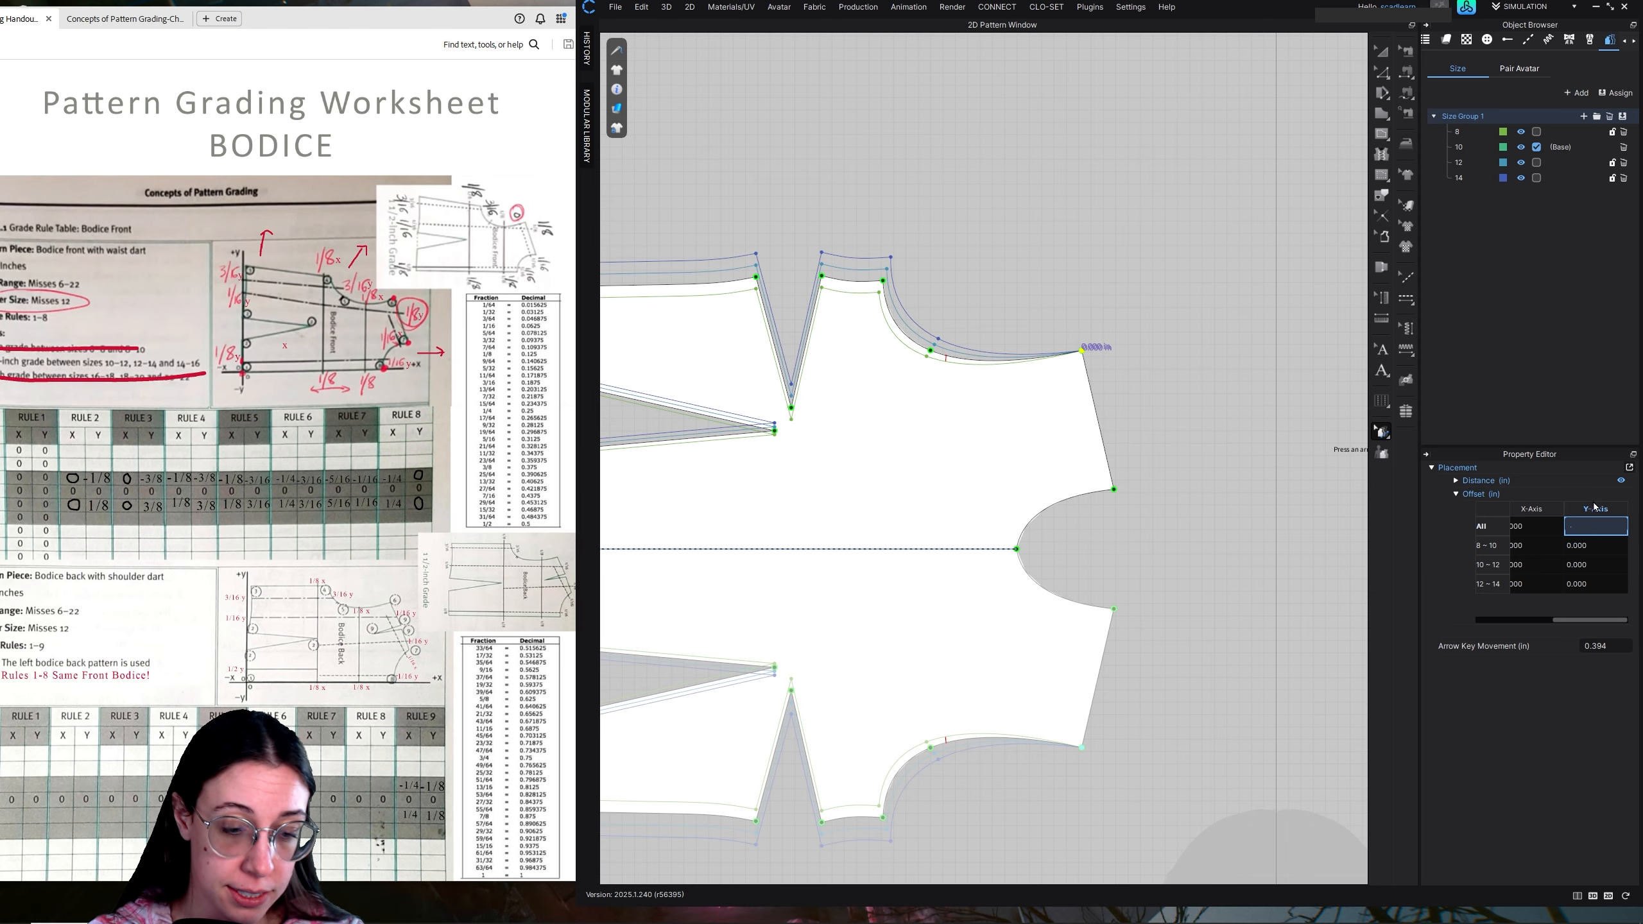
pyautogui.doubleClick(1540, 525)
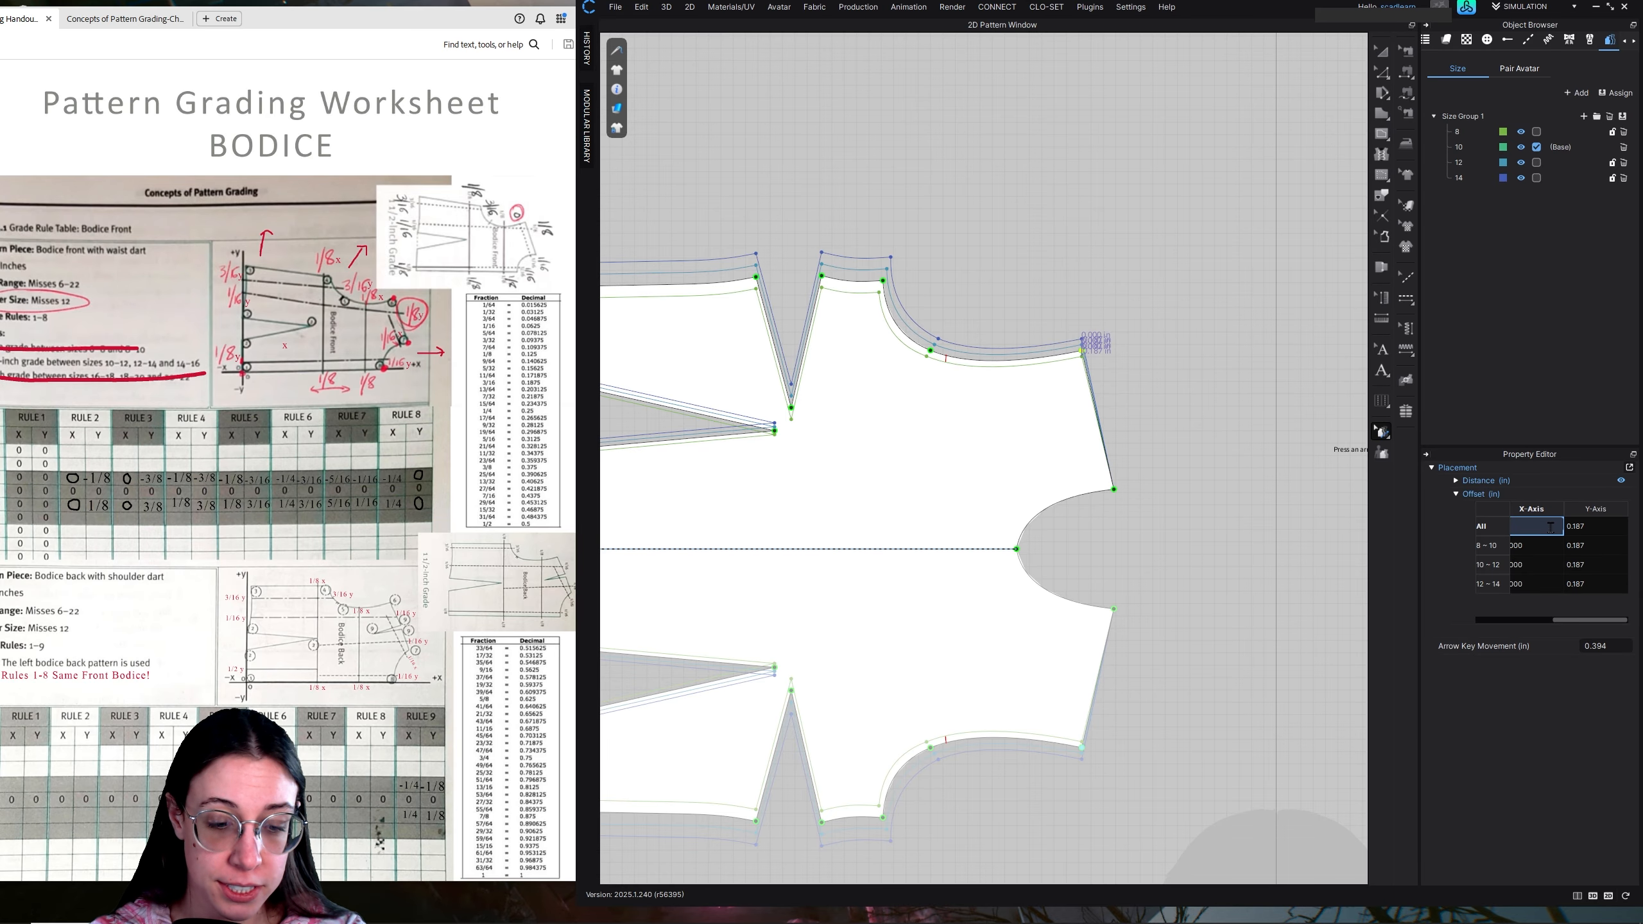
pyautogui.write('.25')
pyautogui.press('Return')
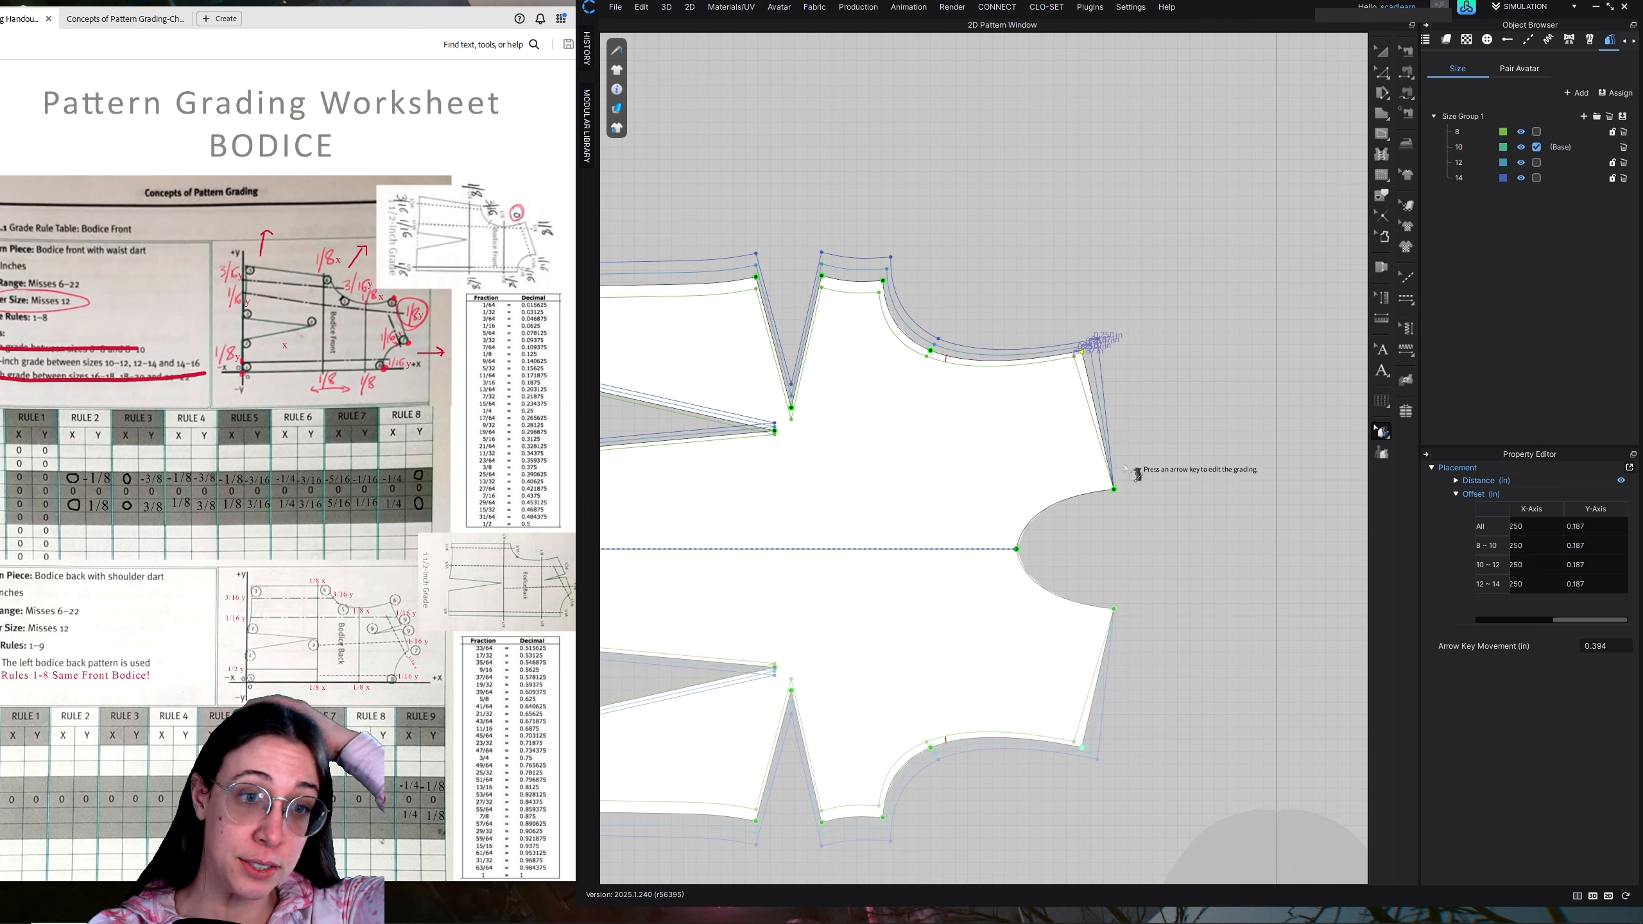
# Grade the shoulder seam's neck point with offsets of 0.312 in on the X-axis and 0.062 in on the Y-axis for all sizes
pyautogui.click(1115, 495)
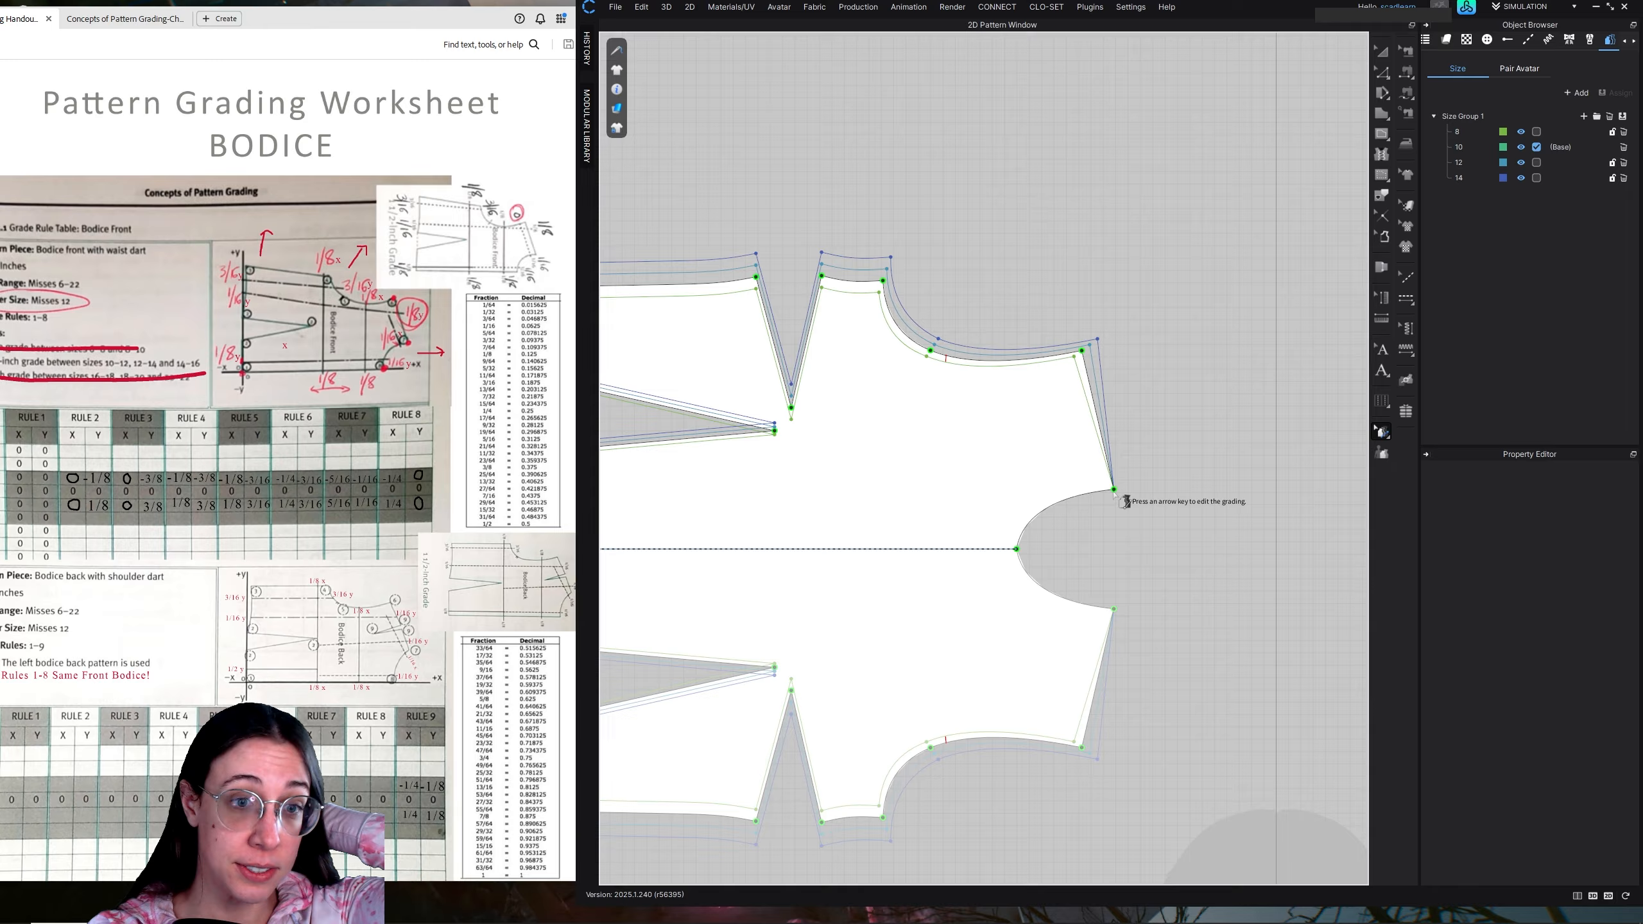
pyautogui.click(1113, 490)
pyautogui.doubleClick(1532, 526)
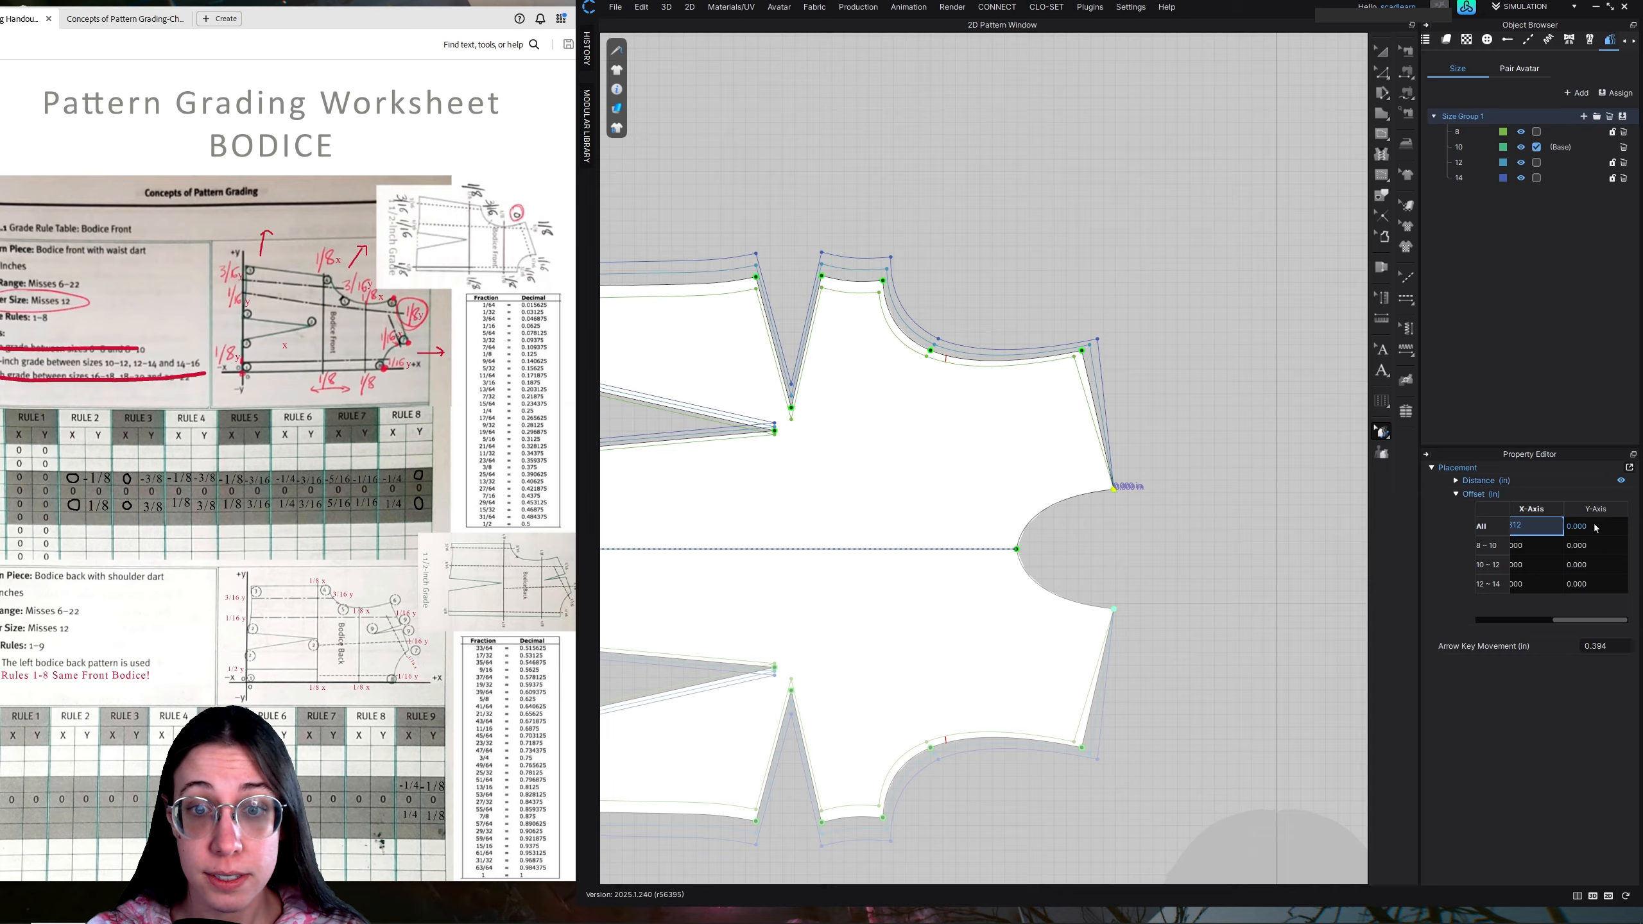
pyautogui.press('Return')
pyautogui.click(1594, 526)
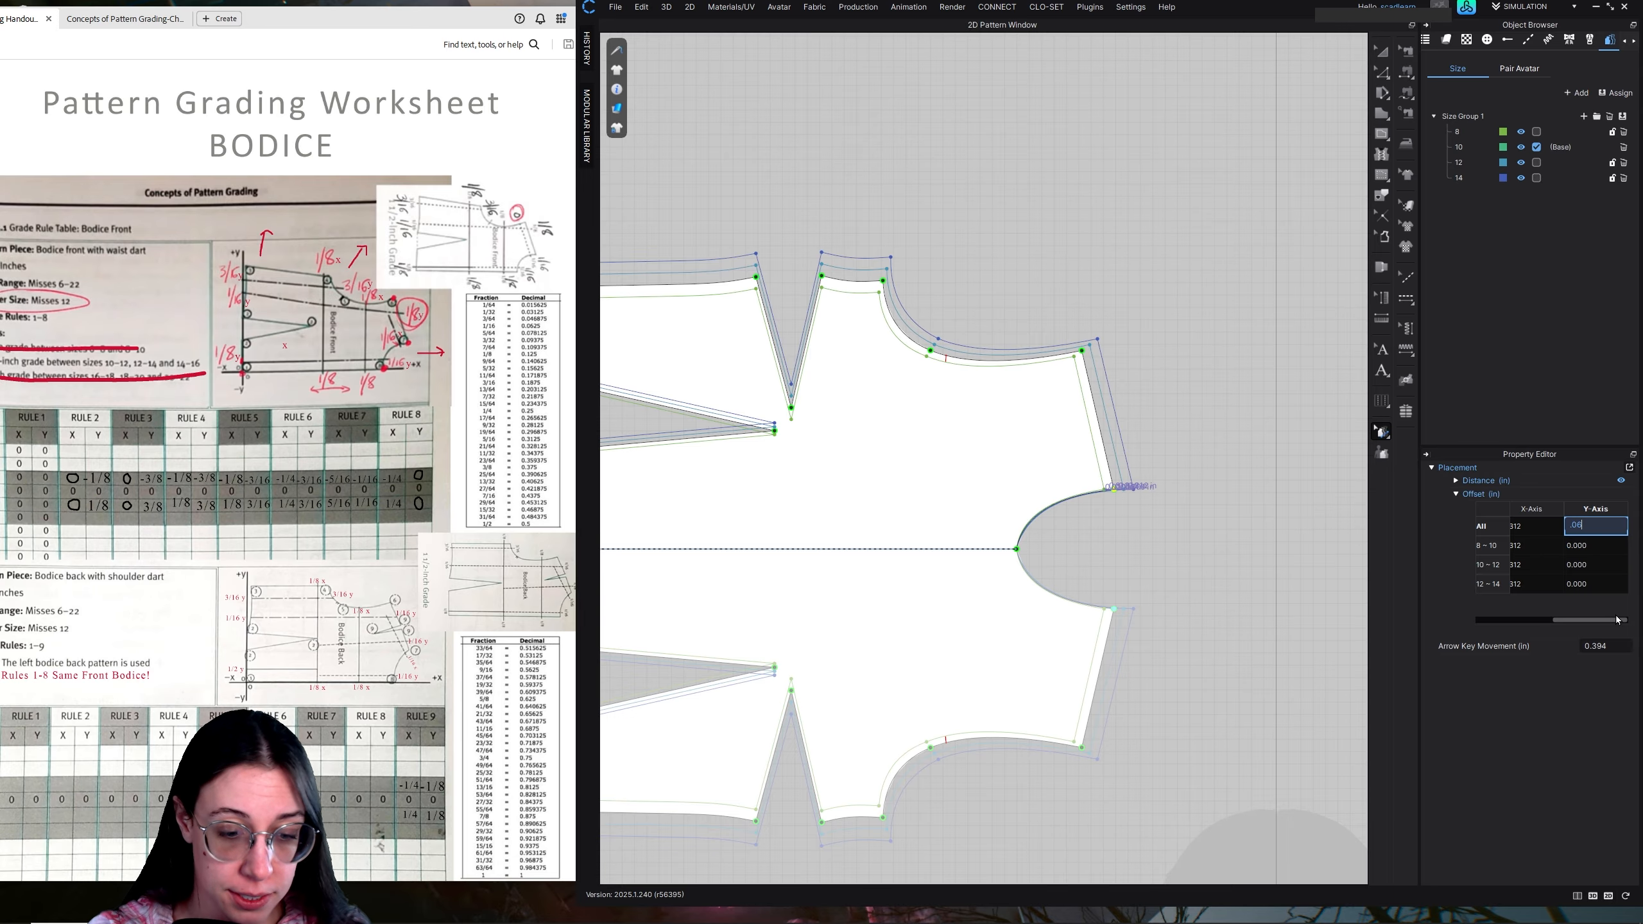
pyautogui.press('Return')
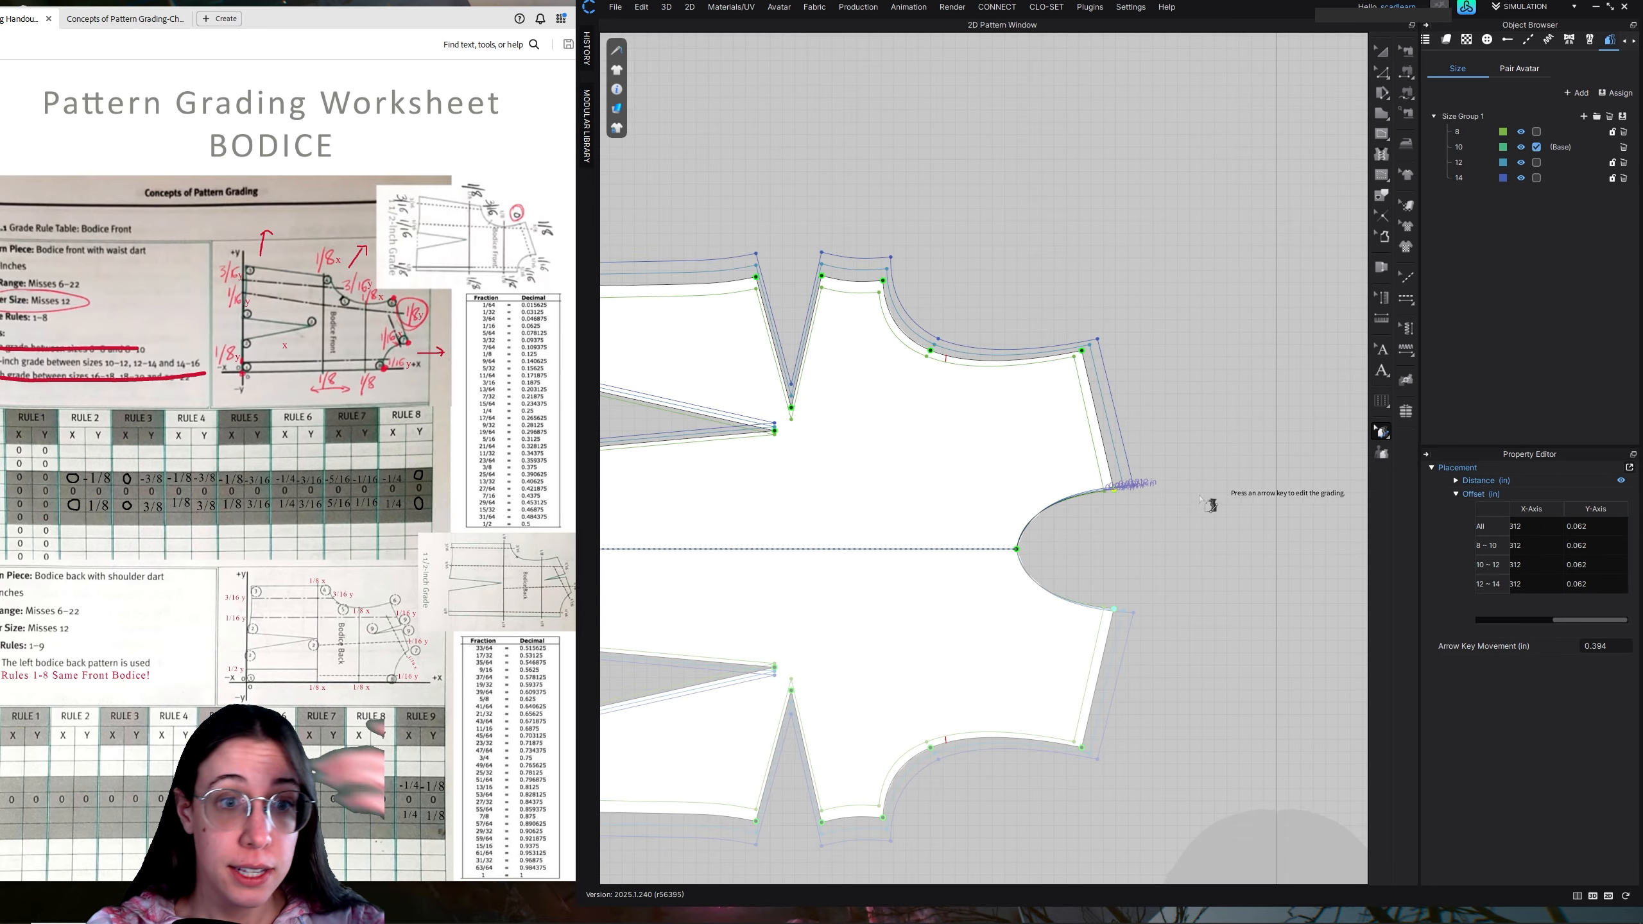
pyautogui.scroll(5, 1143, 496)
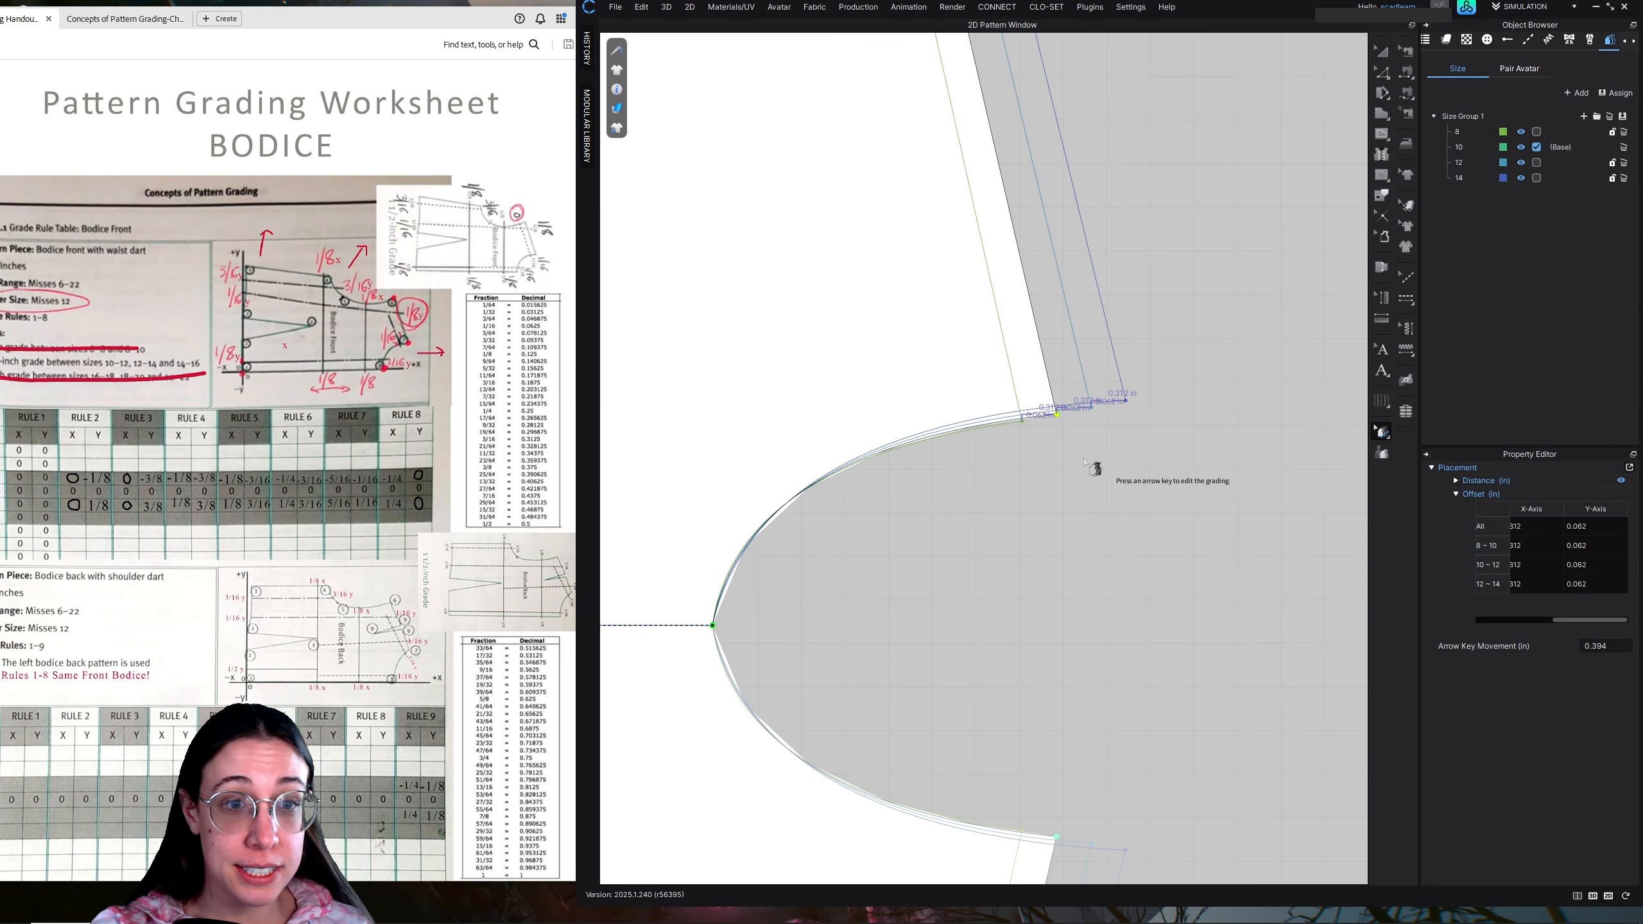
pyautogui.scroll(-4, 1035, 579)
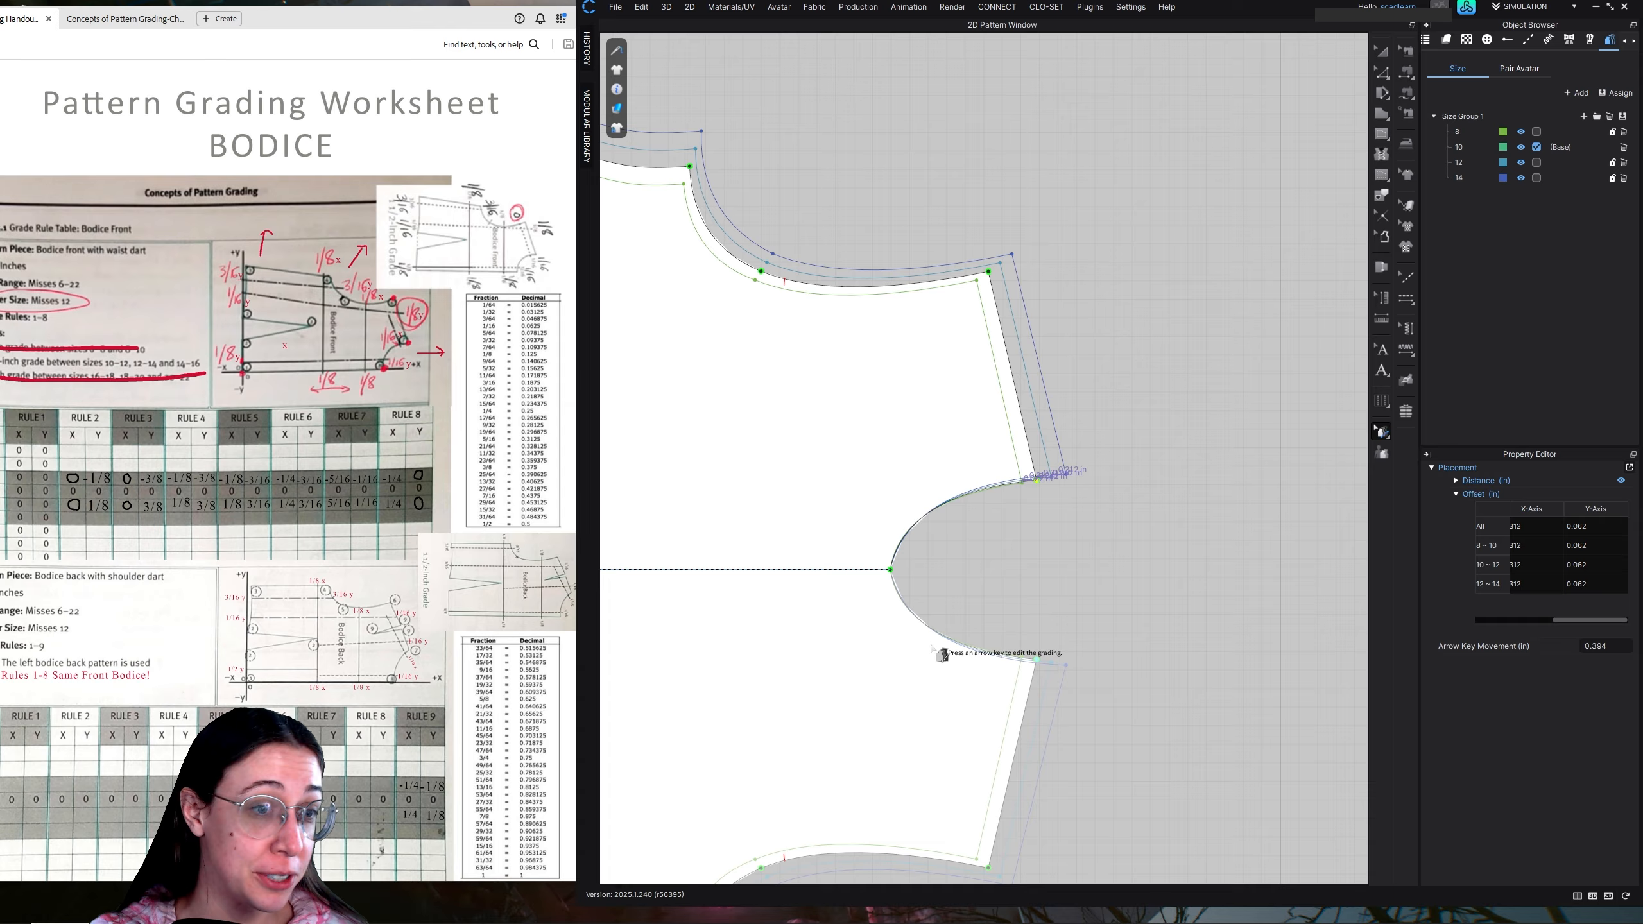
# Grade the front bodice's centre front neck point with an X-axis offset of 0.25 in for all sizes
pyautogui.click(892, 569)
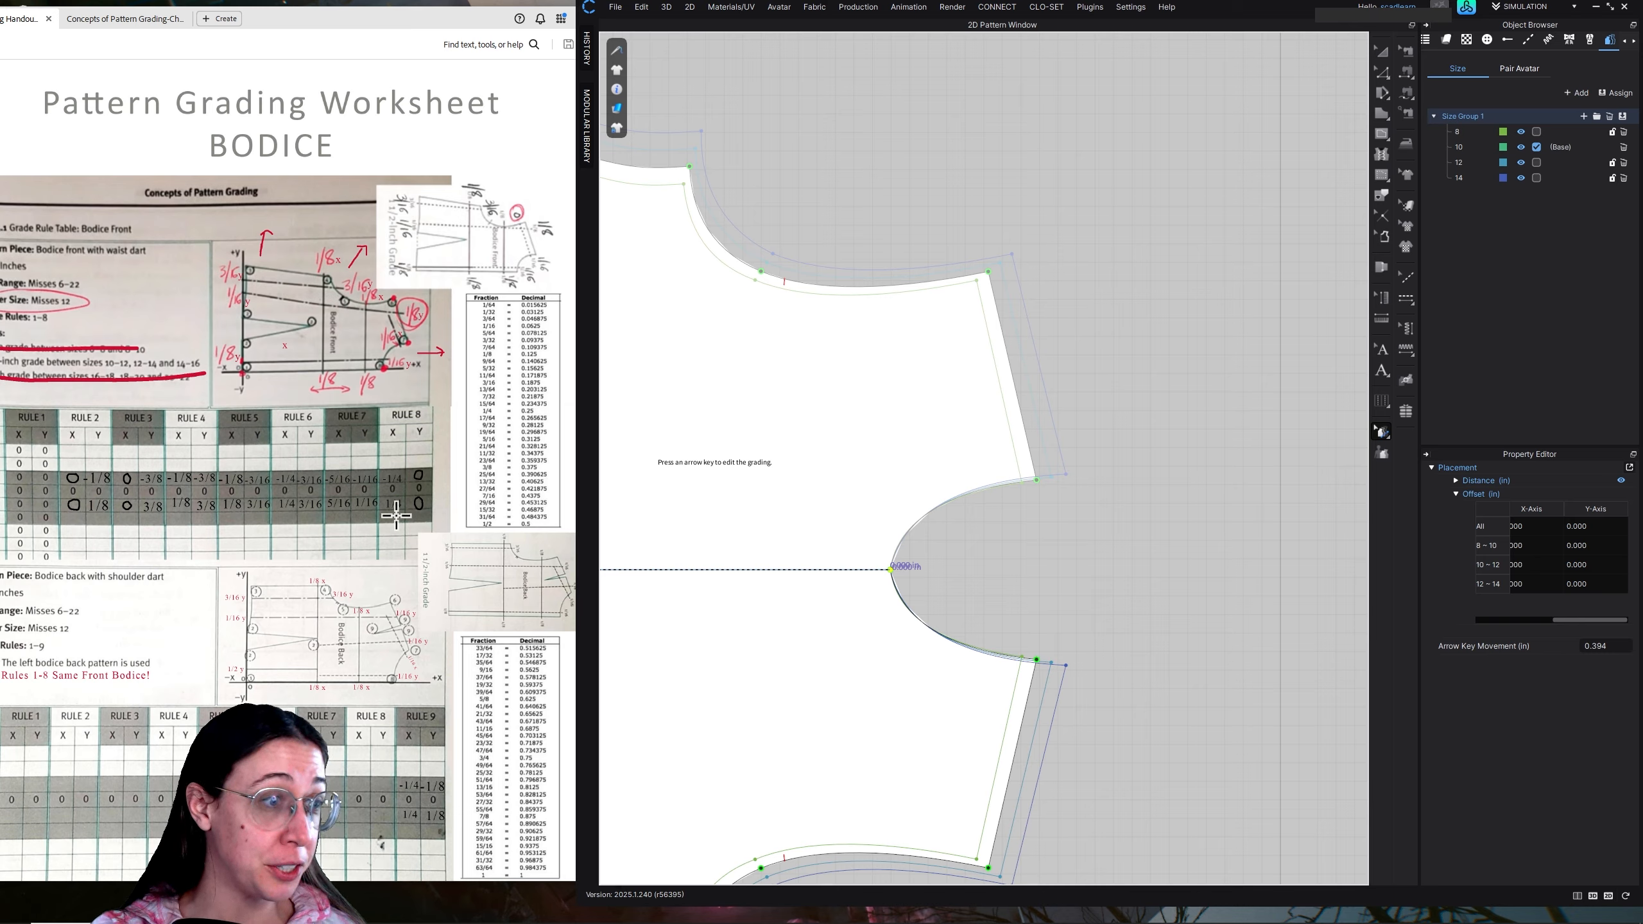
pyautogui.click(1529, 527)
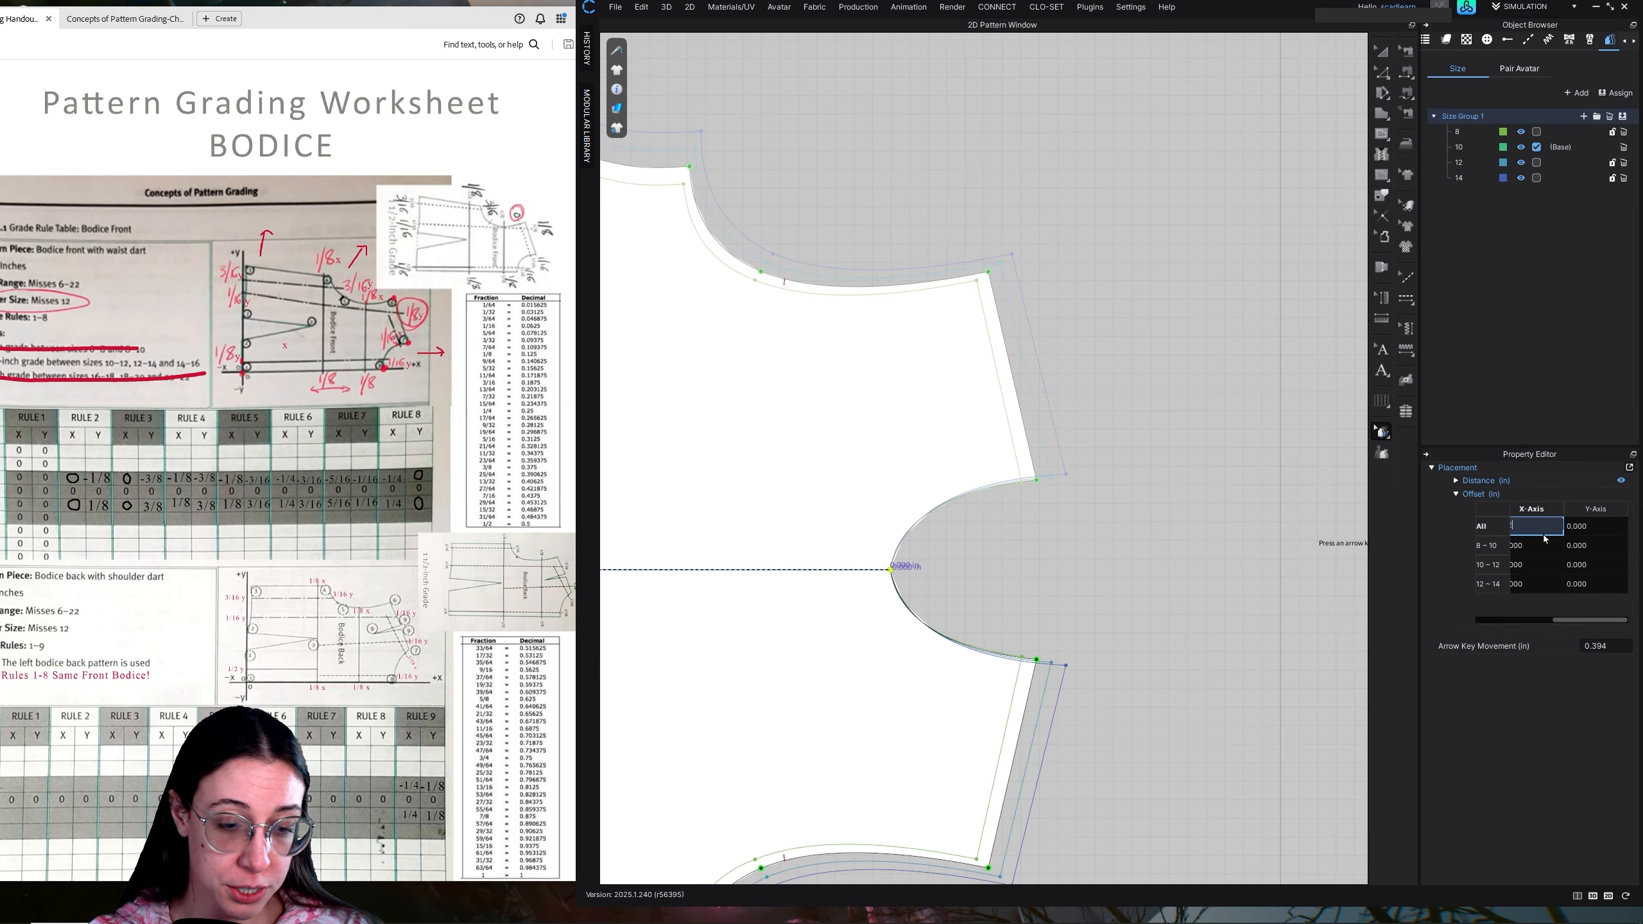
pyautogui.write('.25')
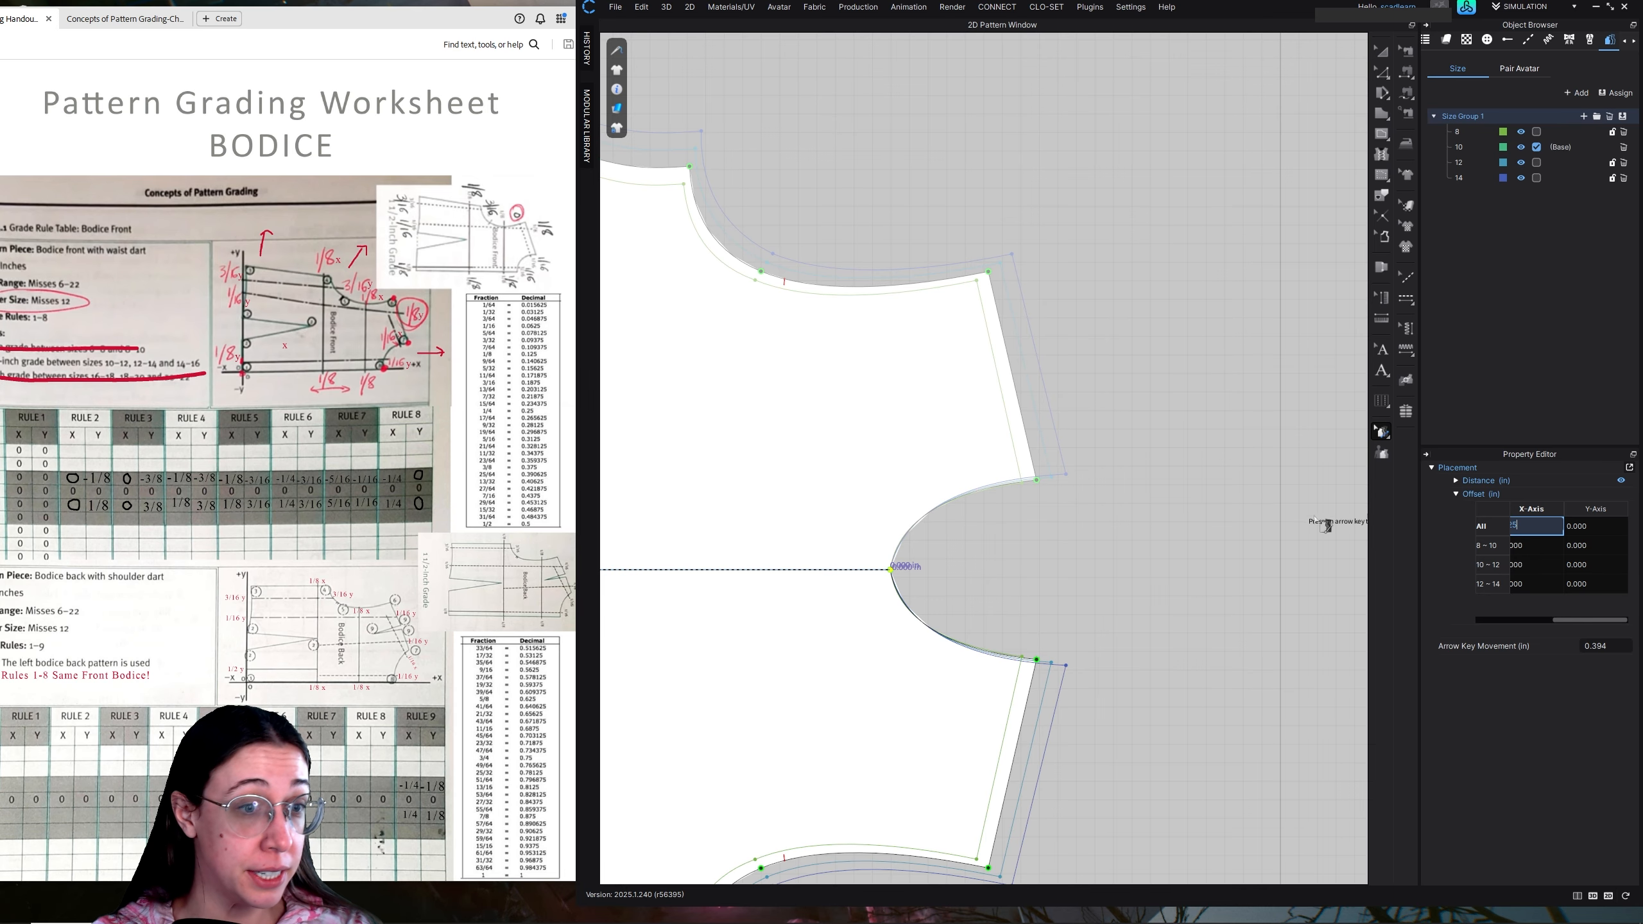
pyautogui.press('Return')
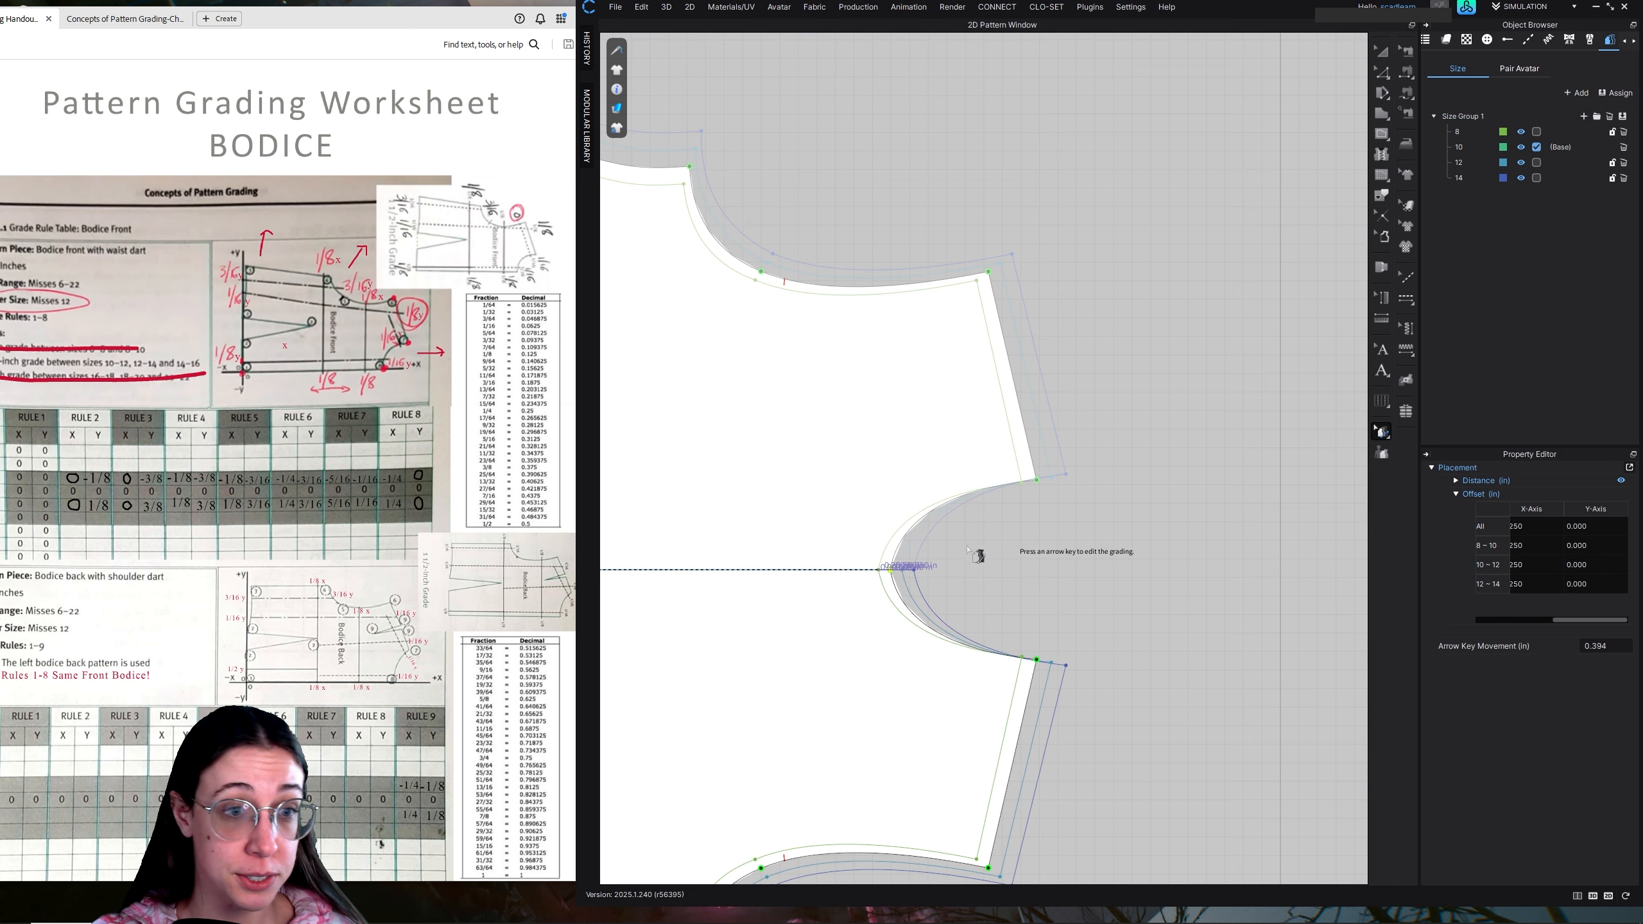
# Examine the graded size outlines around the front bodice and select the whole piece
pyautogui.scroll(-4, 967, 590)
pyautogui.scroll(-1, 909, 611)
pyautogui.moveTo(831, 610); pyautogui.dragTo(1002, 522, button='middle')
pyautogui.scroll(4, 1014, 547)
pyautogui.scroll(-2, 1009, 547)
pyautogui.scroll(-2, 1002, 521)
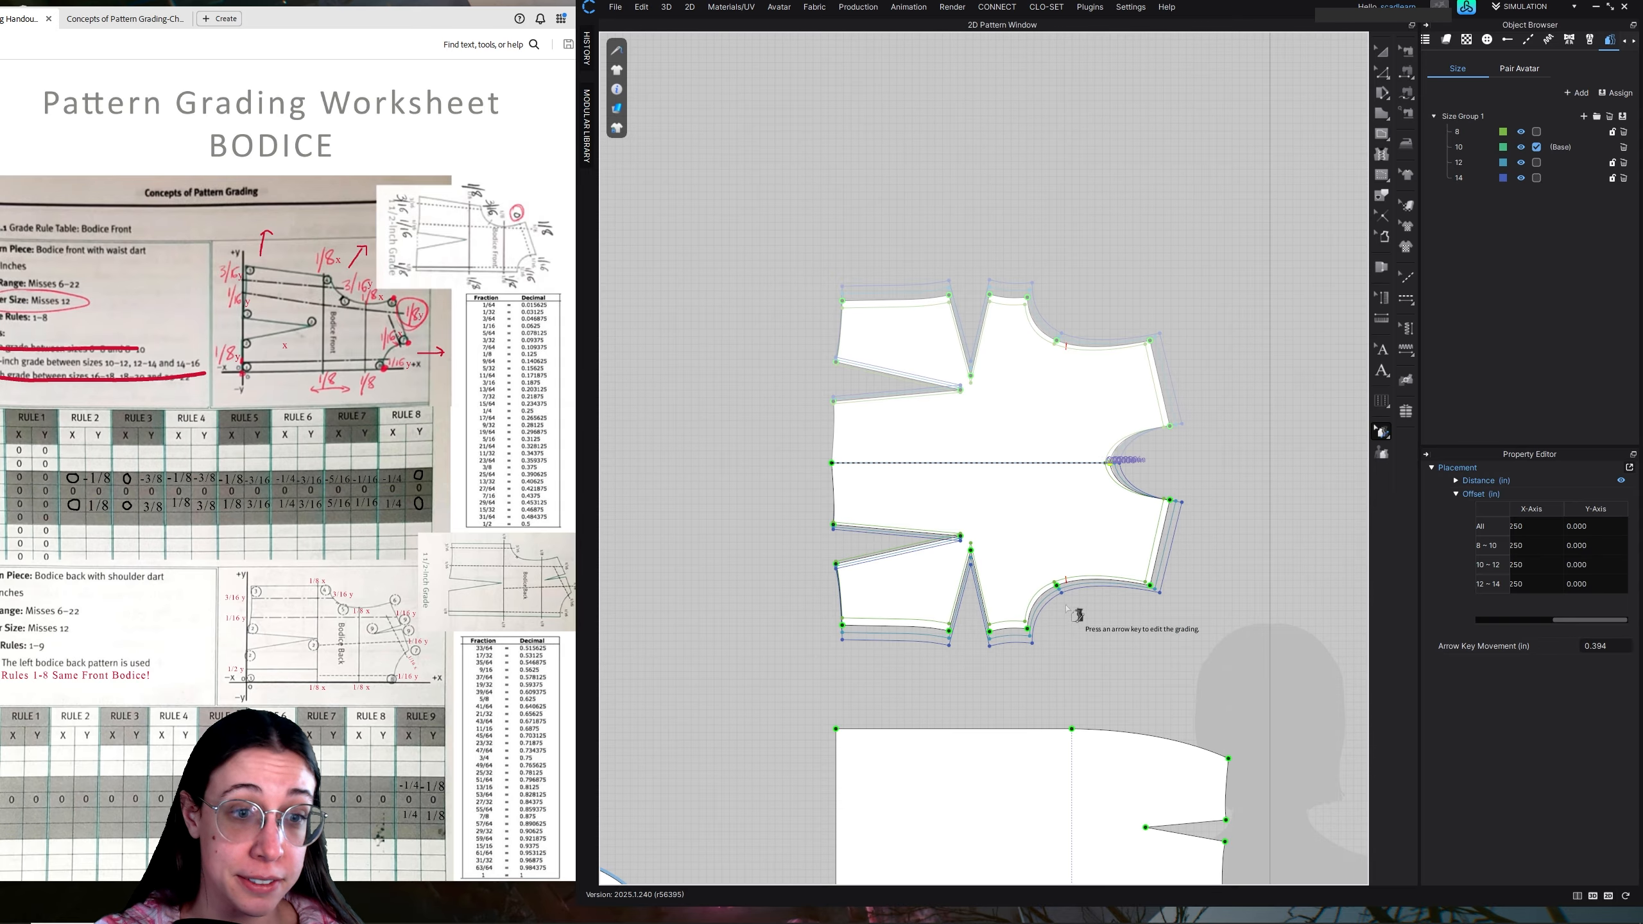
pyautogui.scroll(-2, 1074, 589)
pyautogui.click(1052, 382)
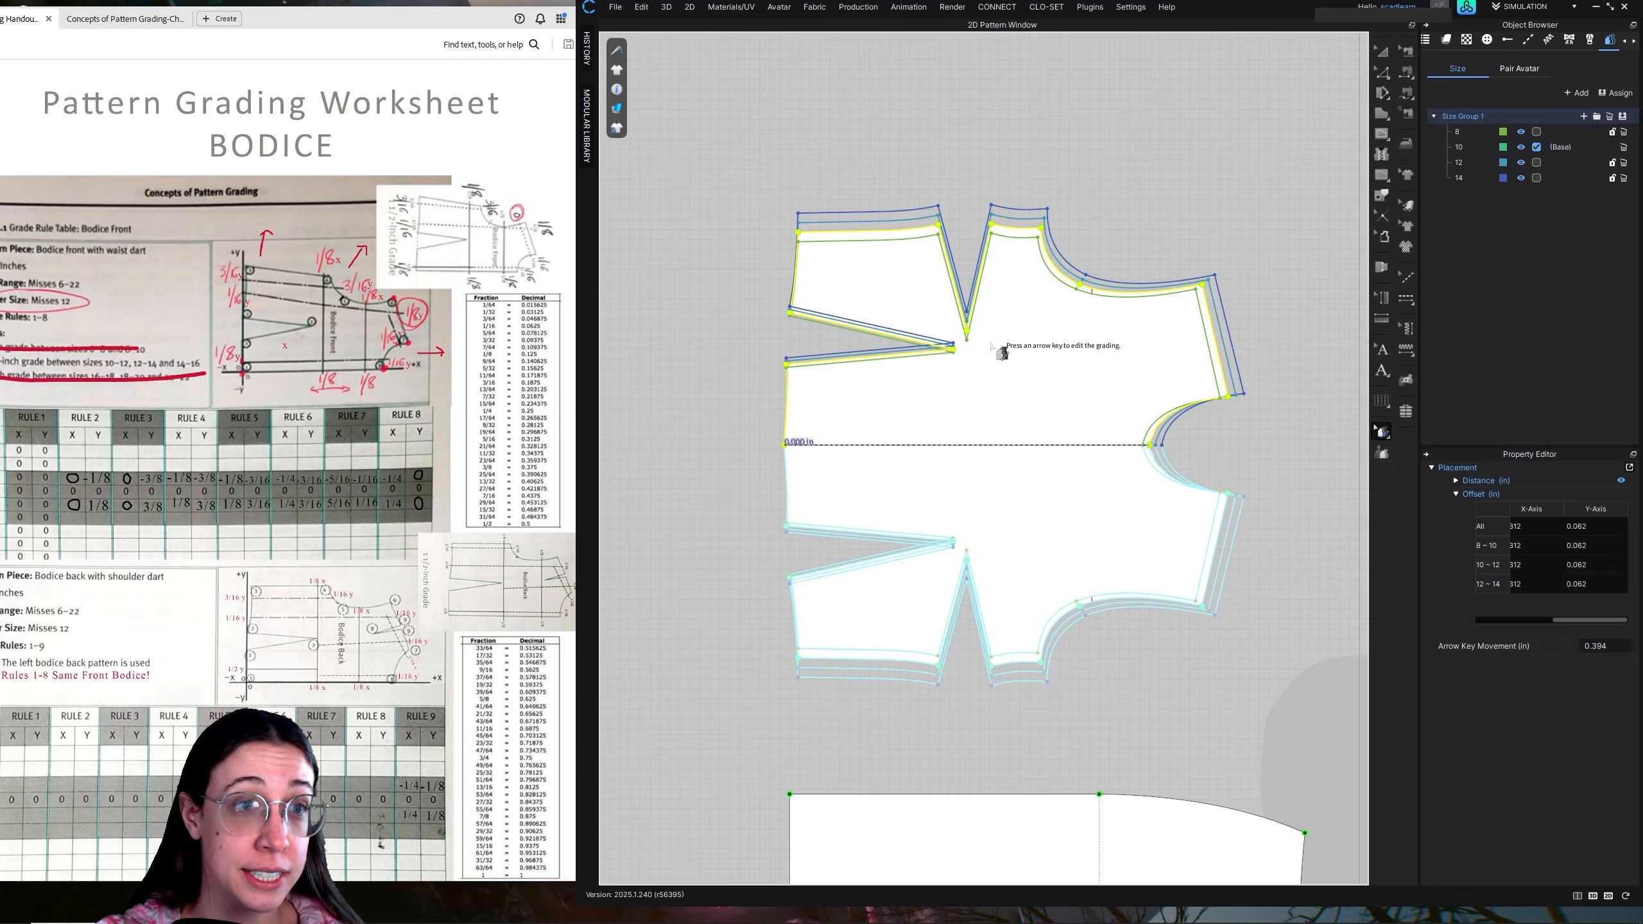
pyautogui.scroll(2, 984, 346)
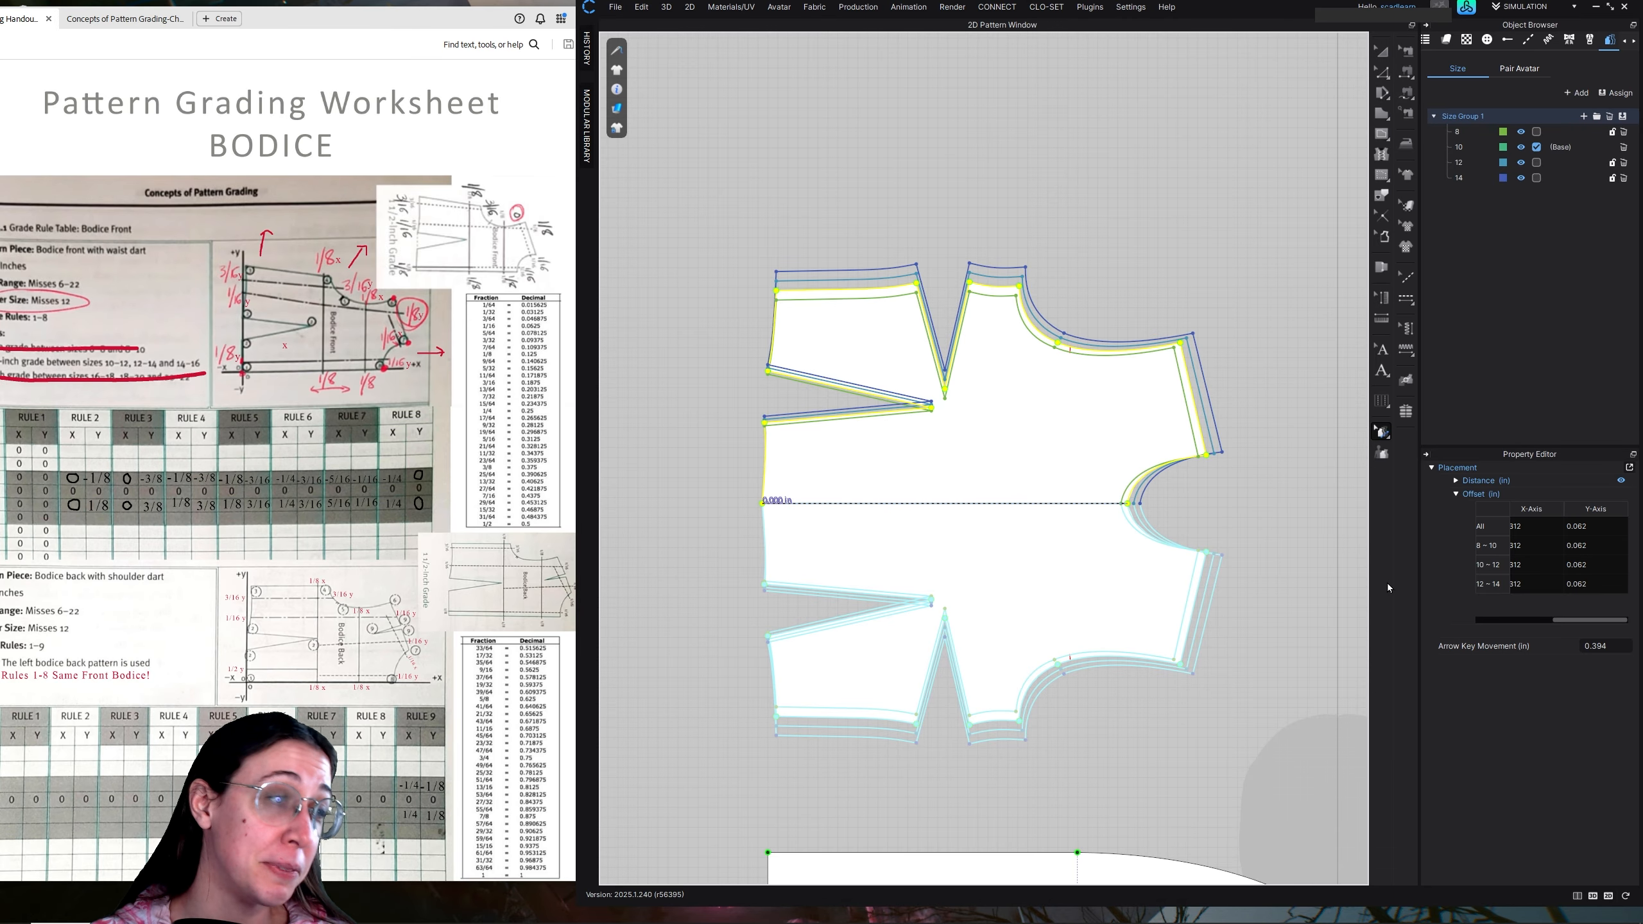
# Try enlarging the whole front bodice with Transform Pattern and bring it back to its original size
pyautogui.click(1384, 58)
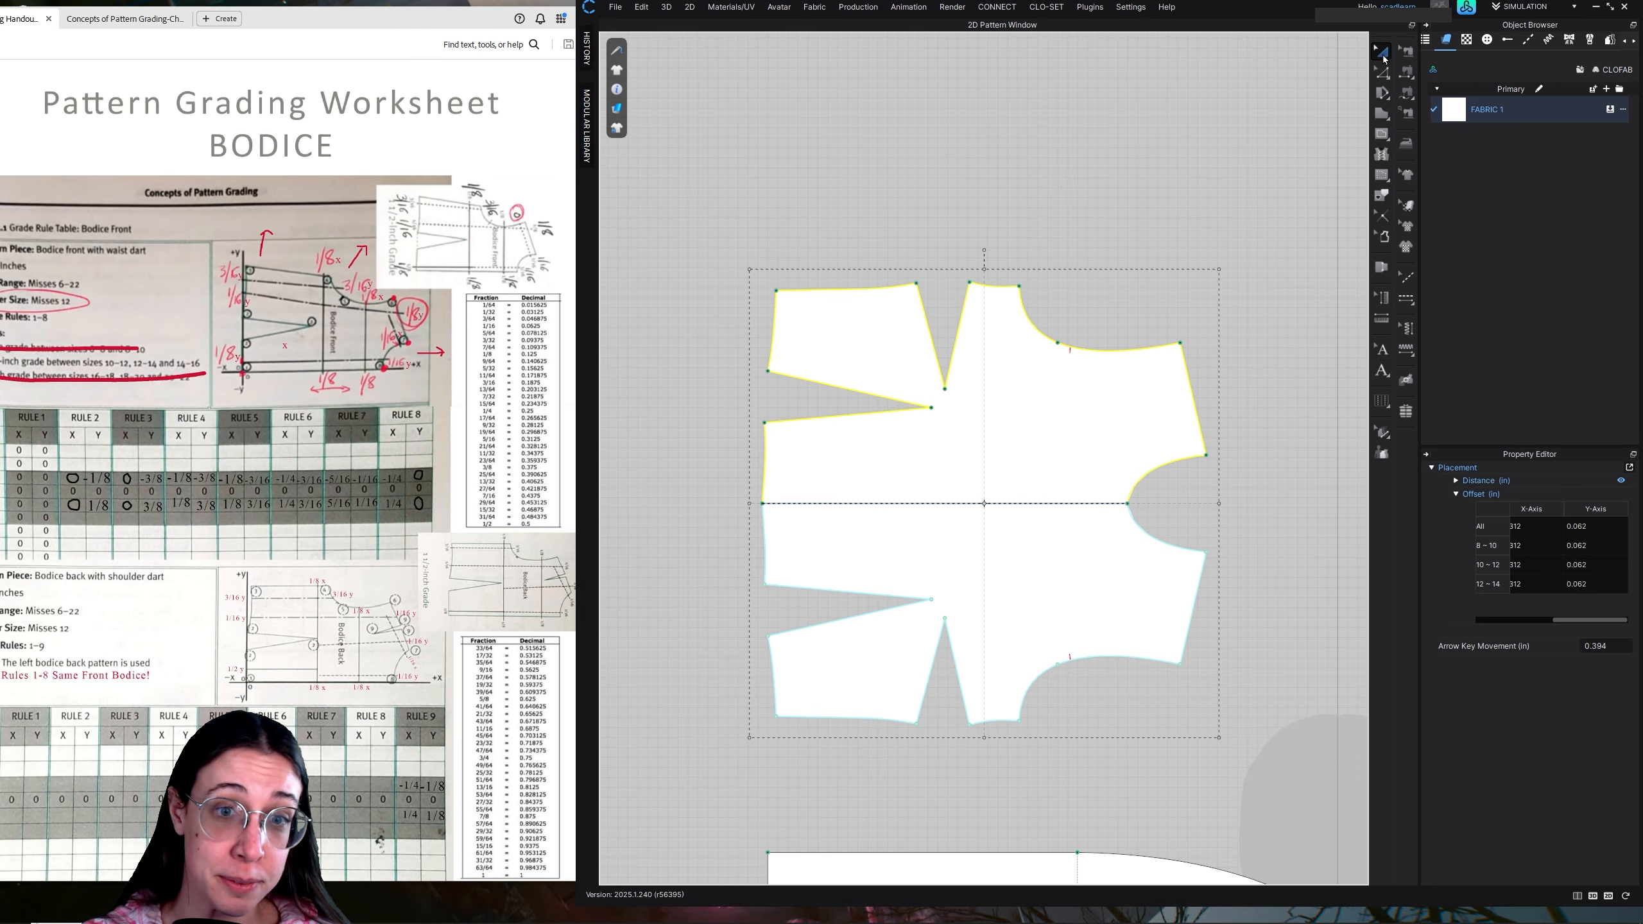
pyautogui.moveTo(1221, 273); pyautogui.dragTo(1317, 171)
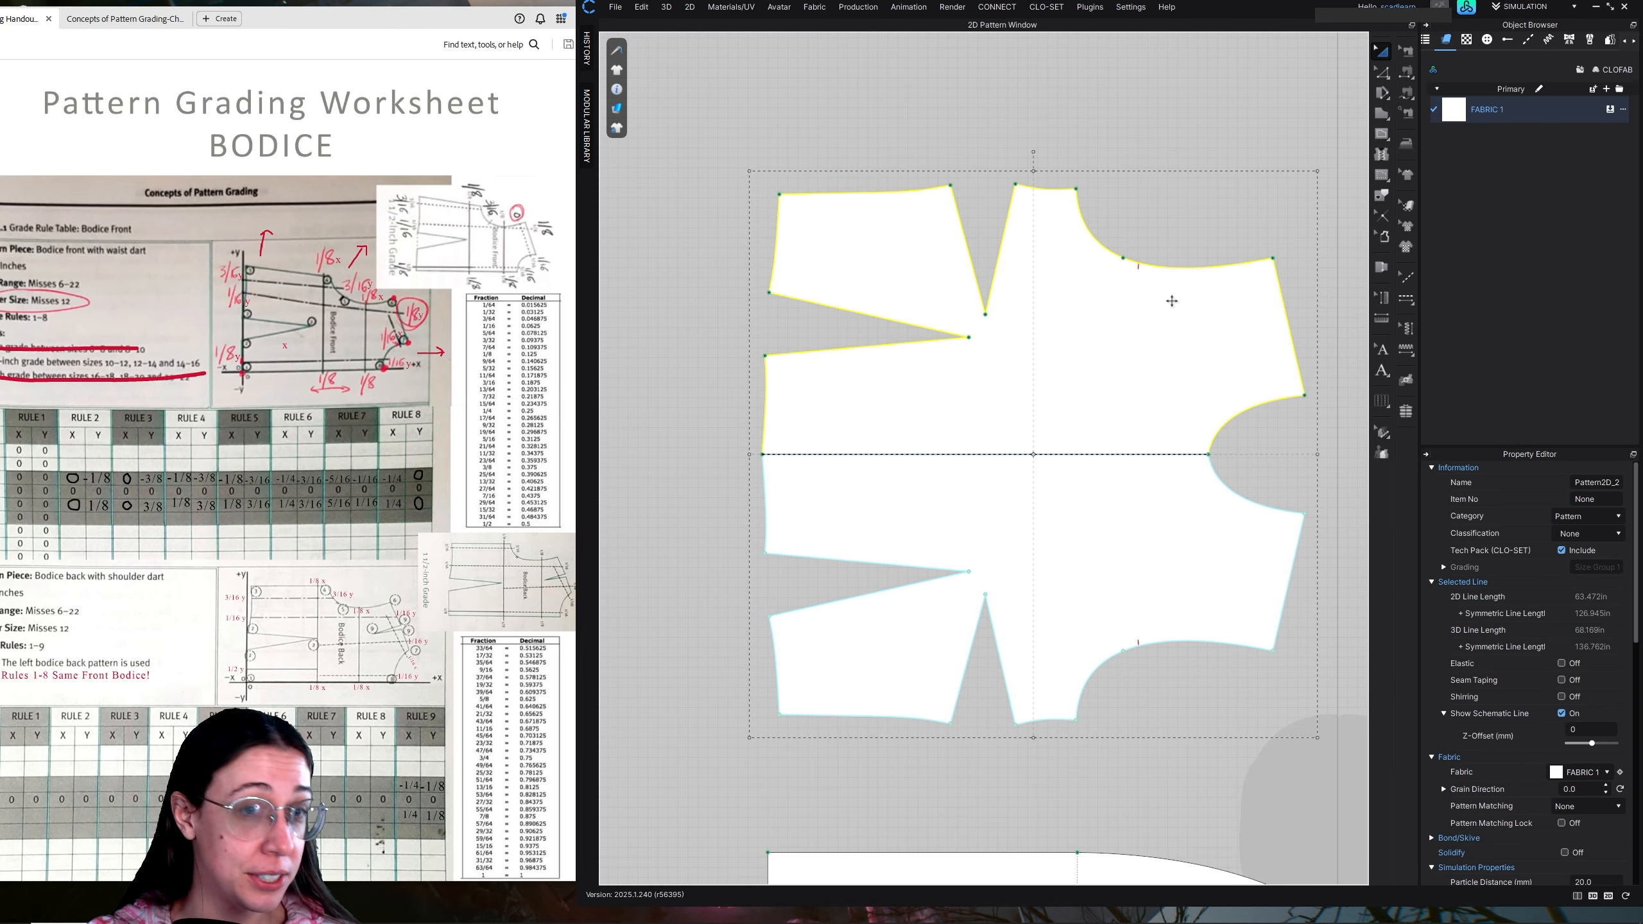
pyautogui.moveTo(1301, 240); pyautogui.dragTo(1239, 292)
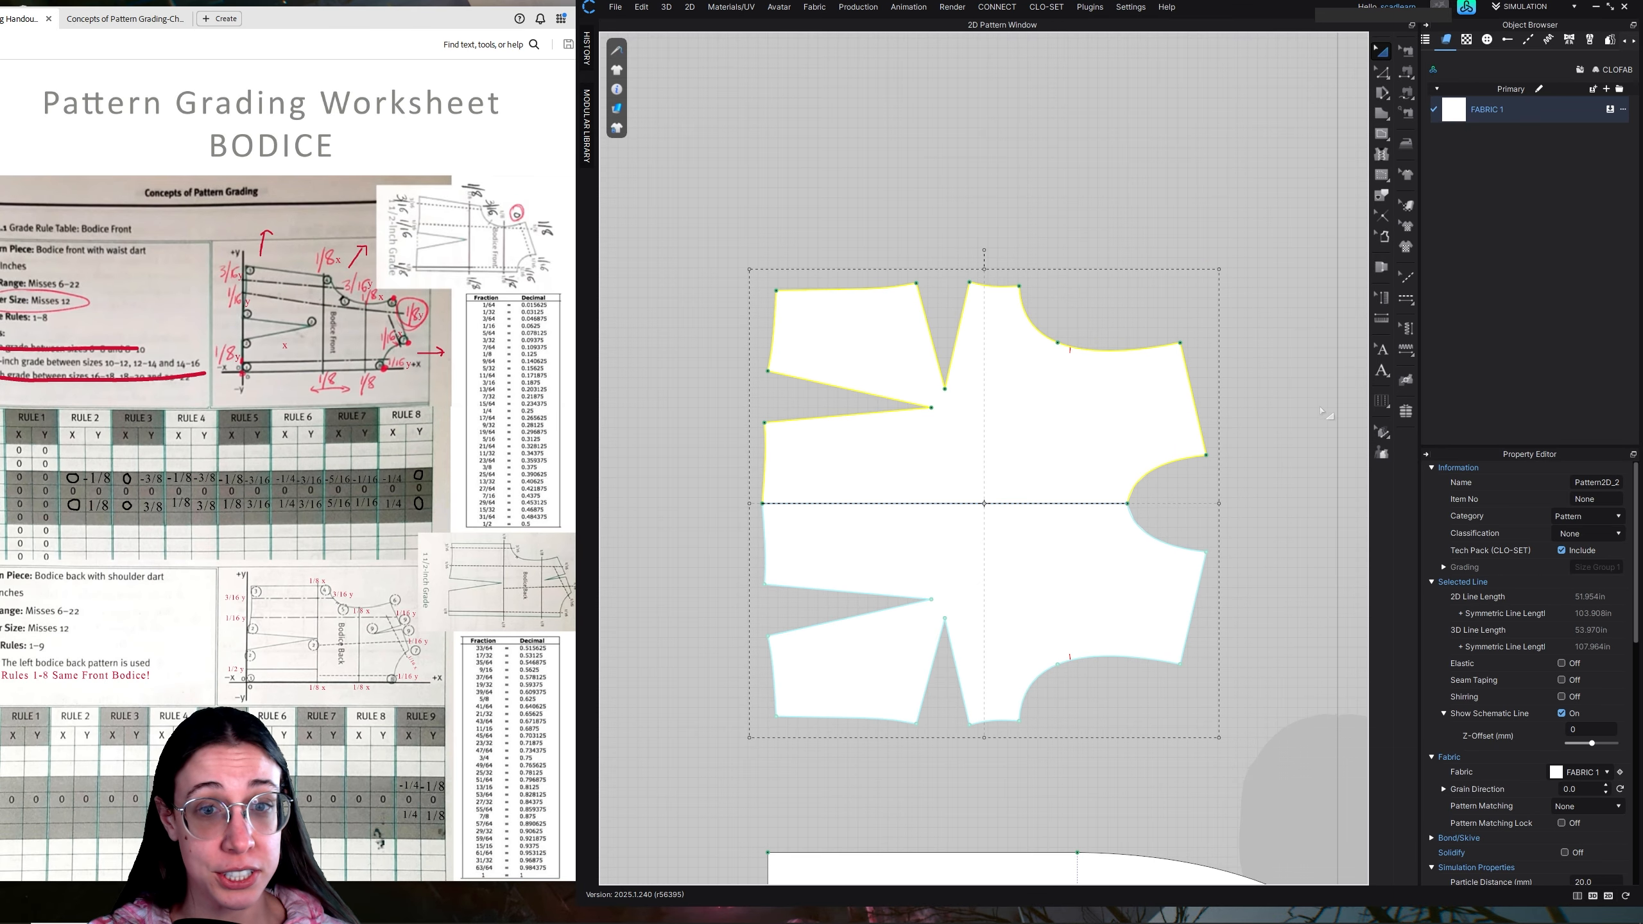
# Show the grading again with the front and back pieces in view and select the front bodice's waist dart point
pyautogui.click(1379, 436)
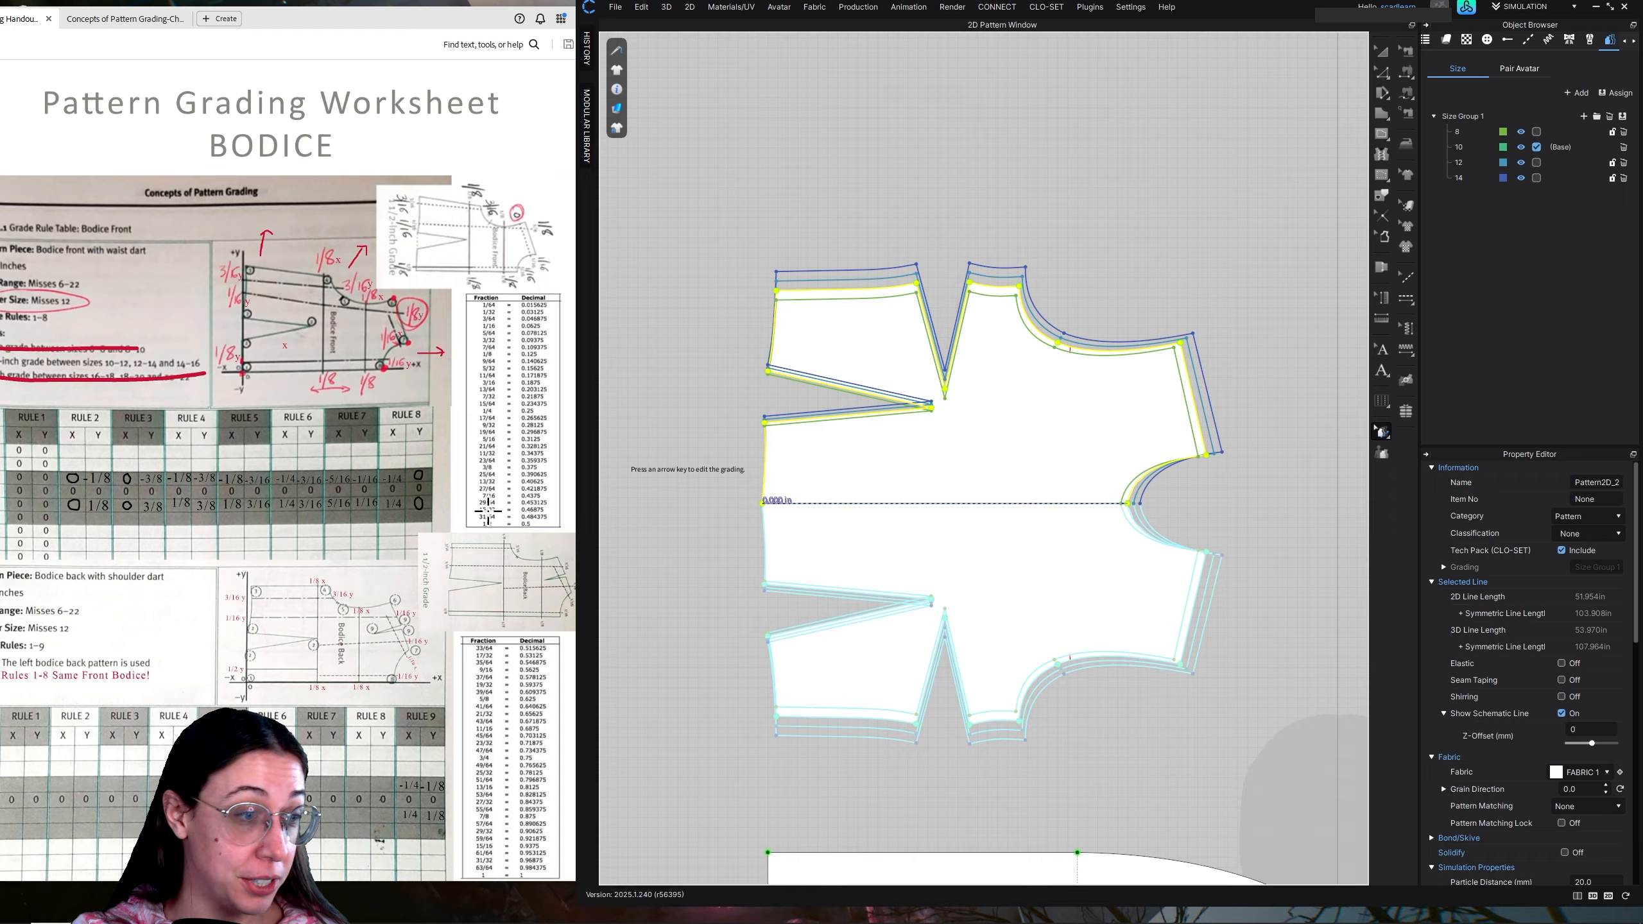
pyautogui.scroll(-5, 983, 540)
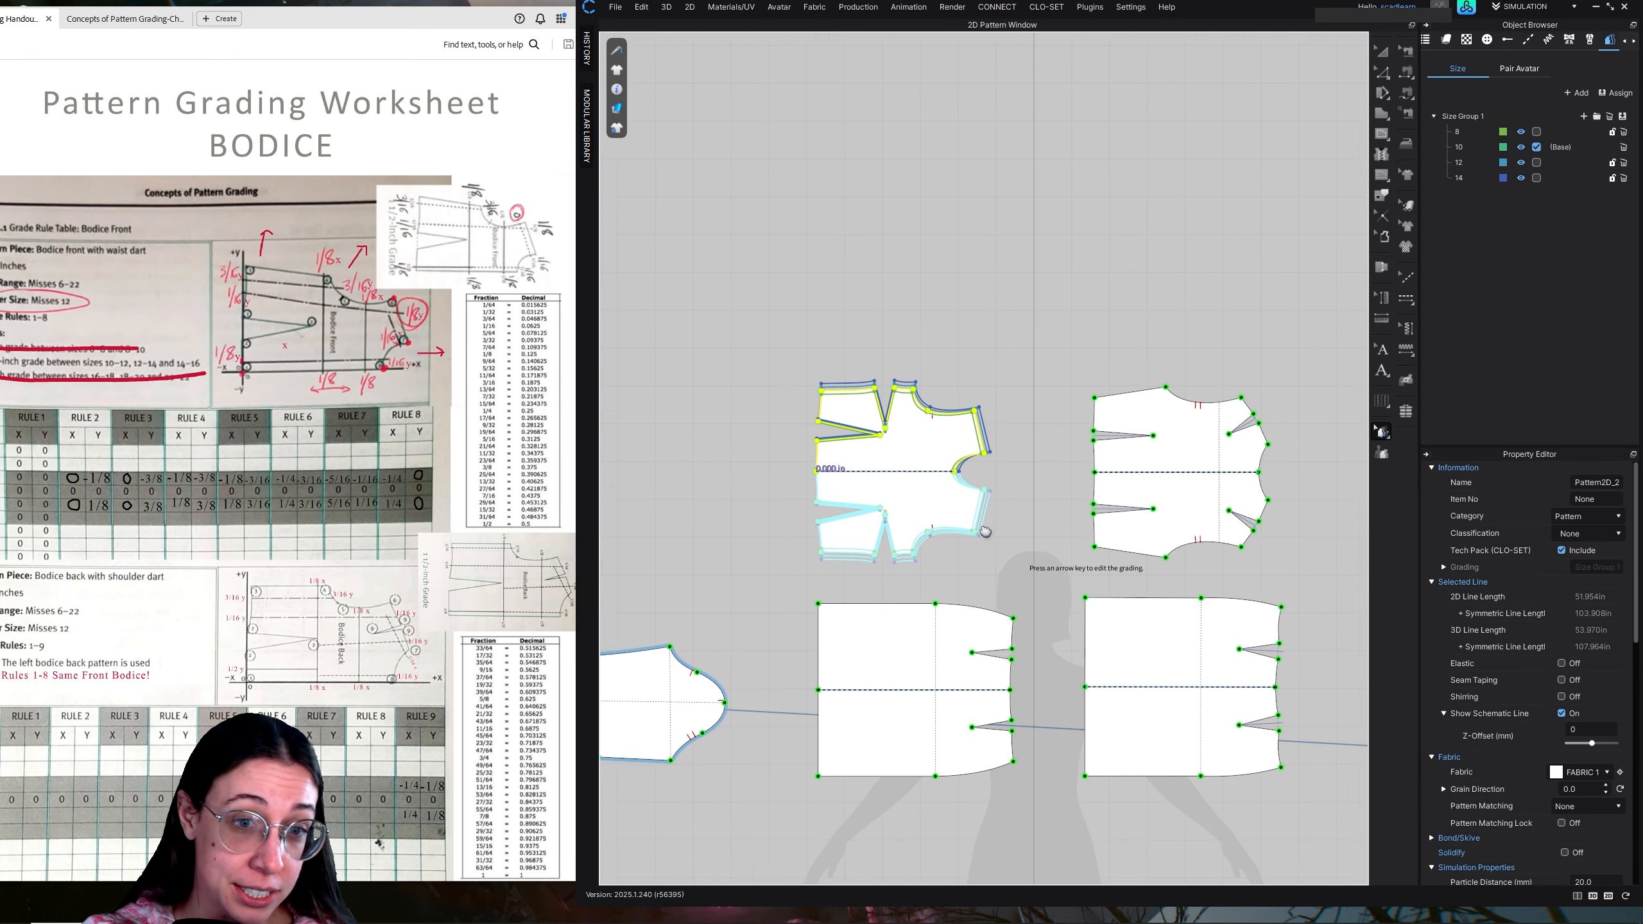
pyautogui.moveTo(985, 531); pyautogui.dragTo(931, 492, button='middle')
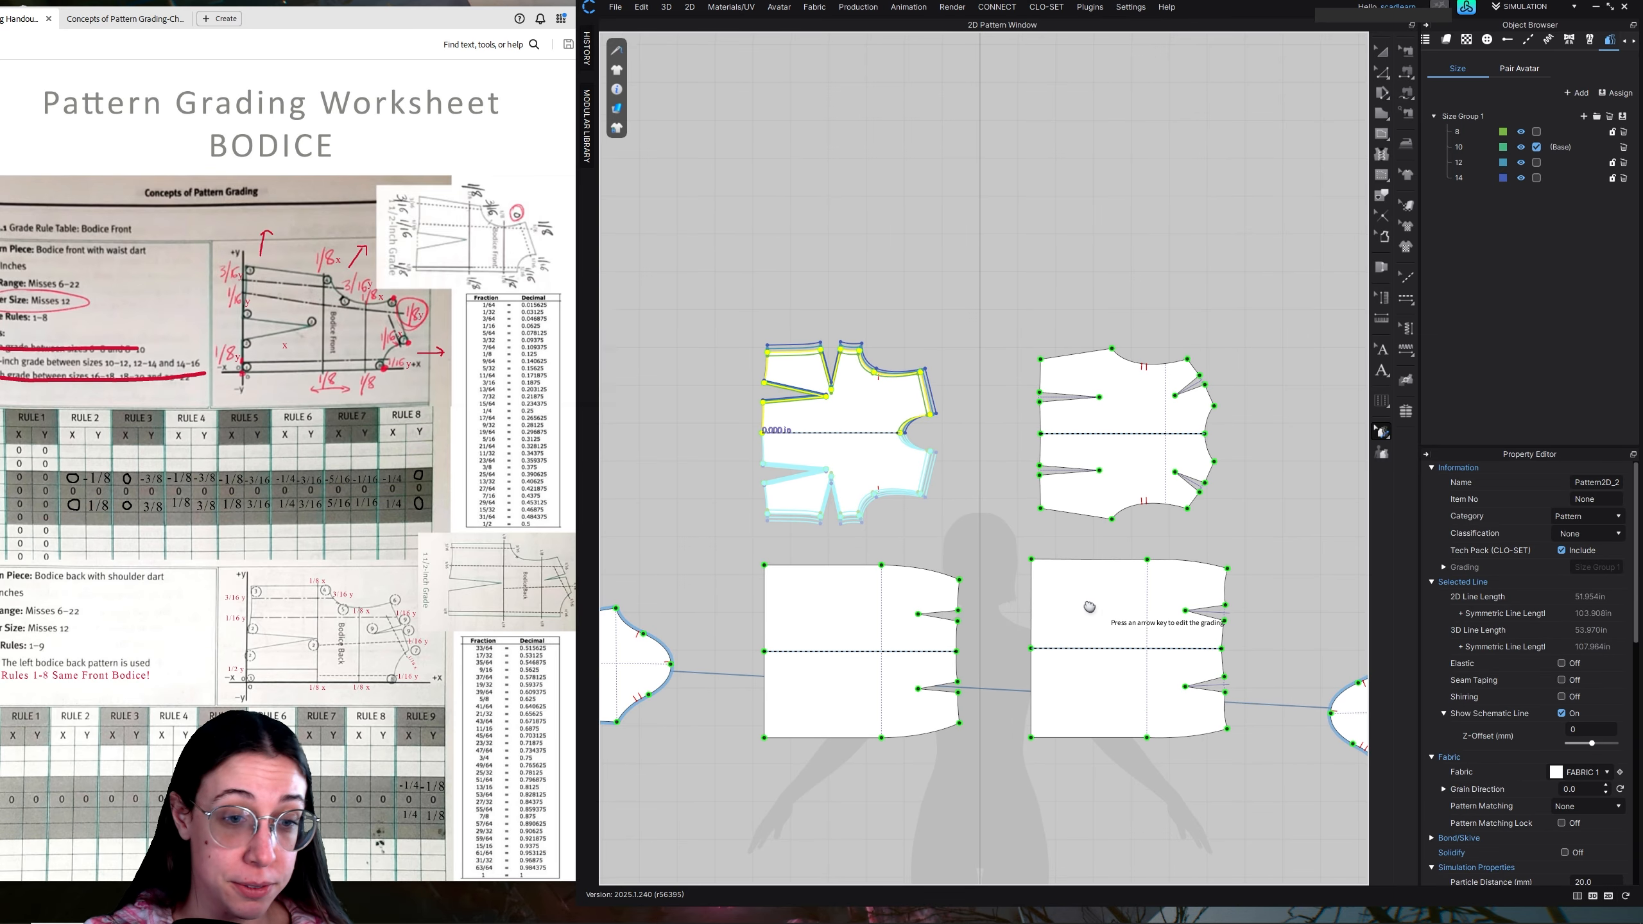
pyautogui.moveTo(1089, 606); pyautogui.dragTo(1054, 557, button='middle')
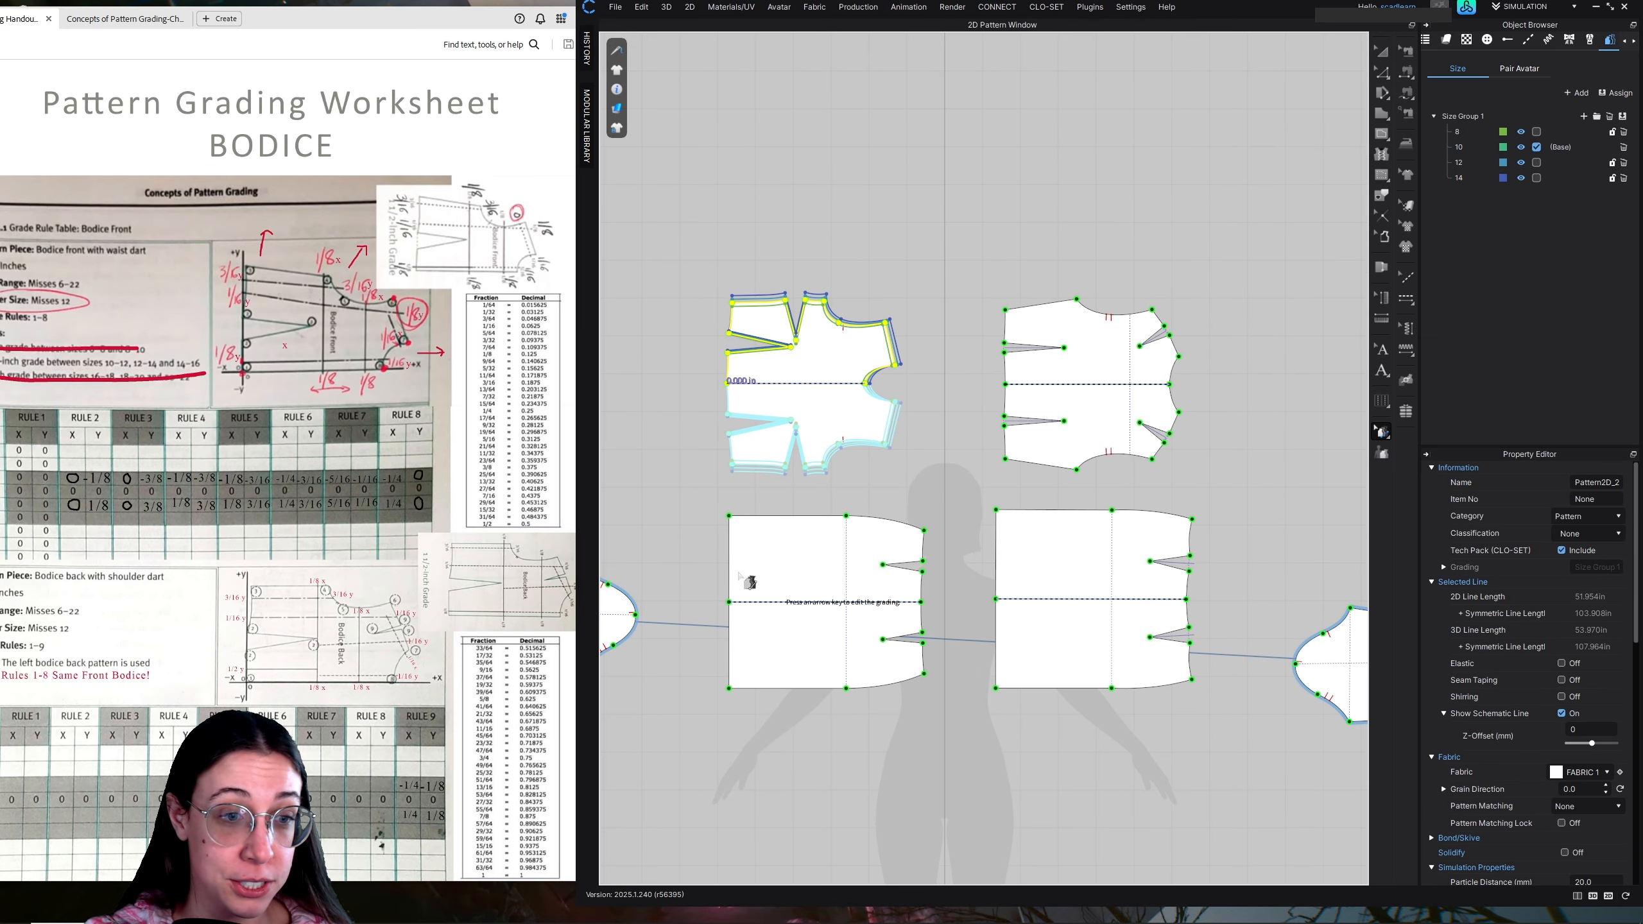
pyautogui.click(915, 242)
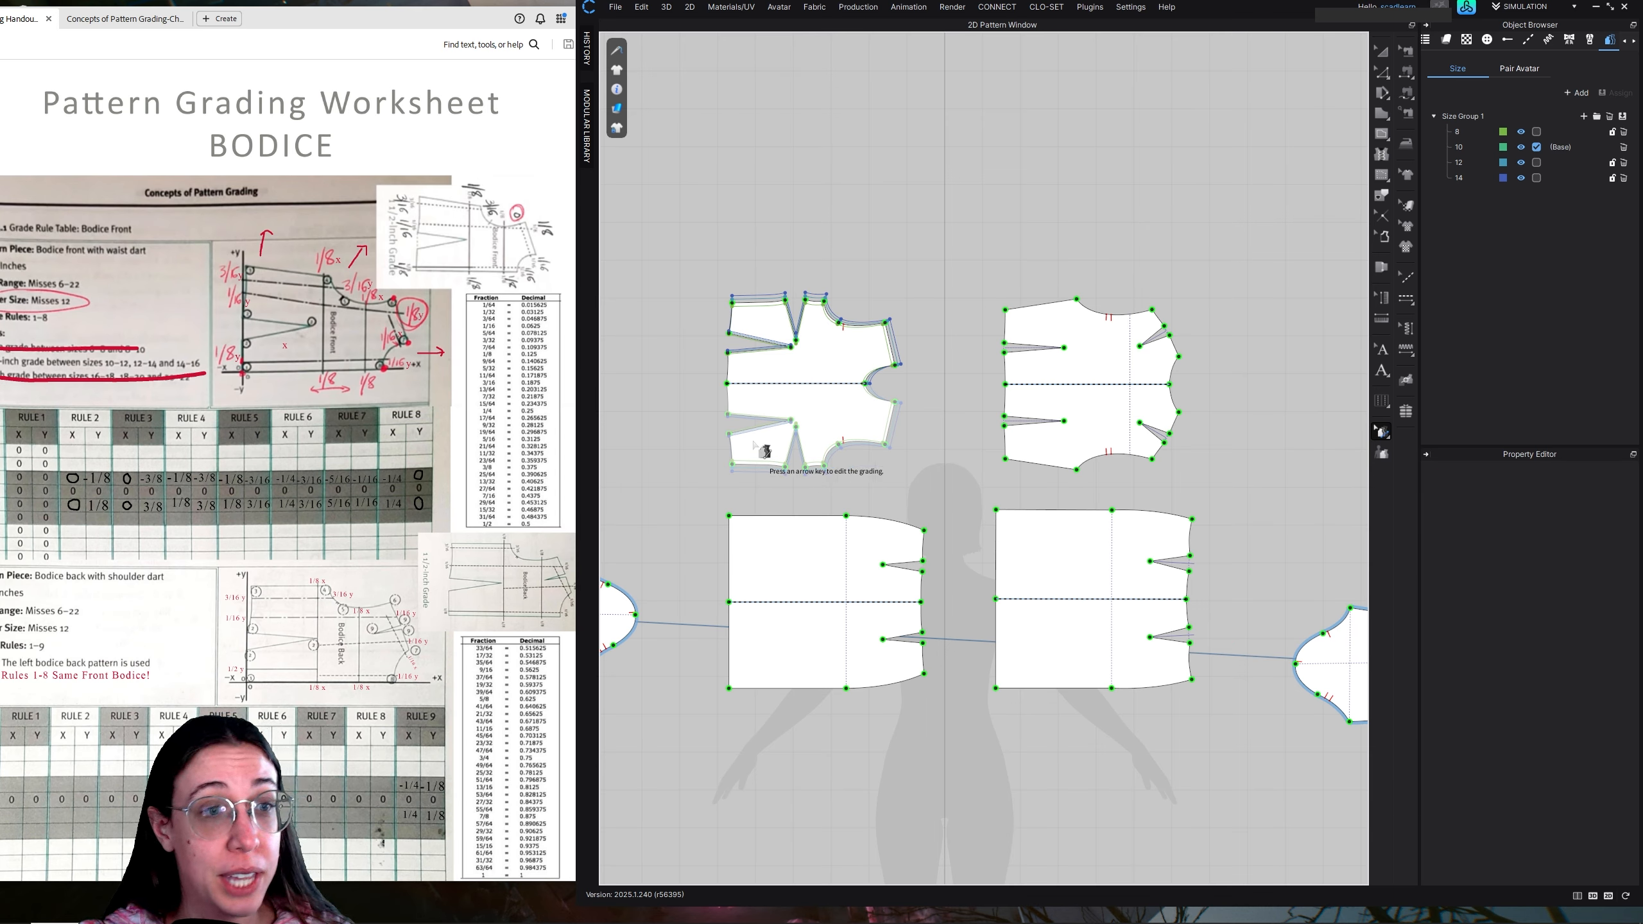
pyautogui.click(728, 354)
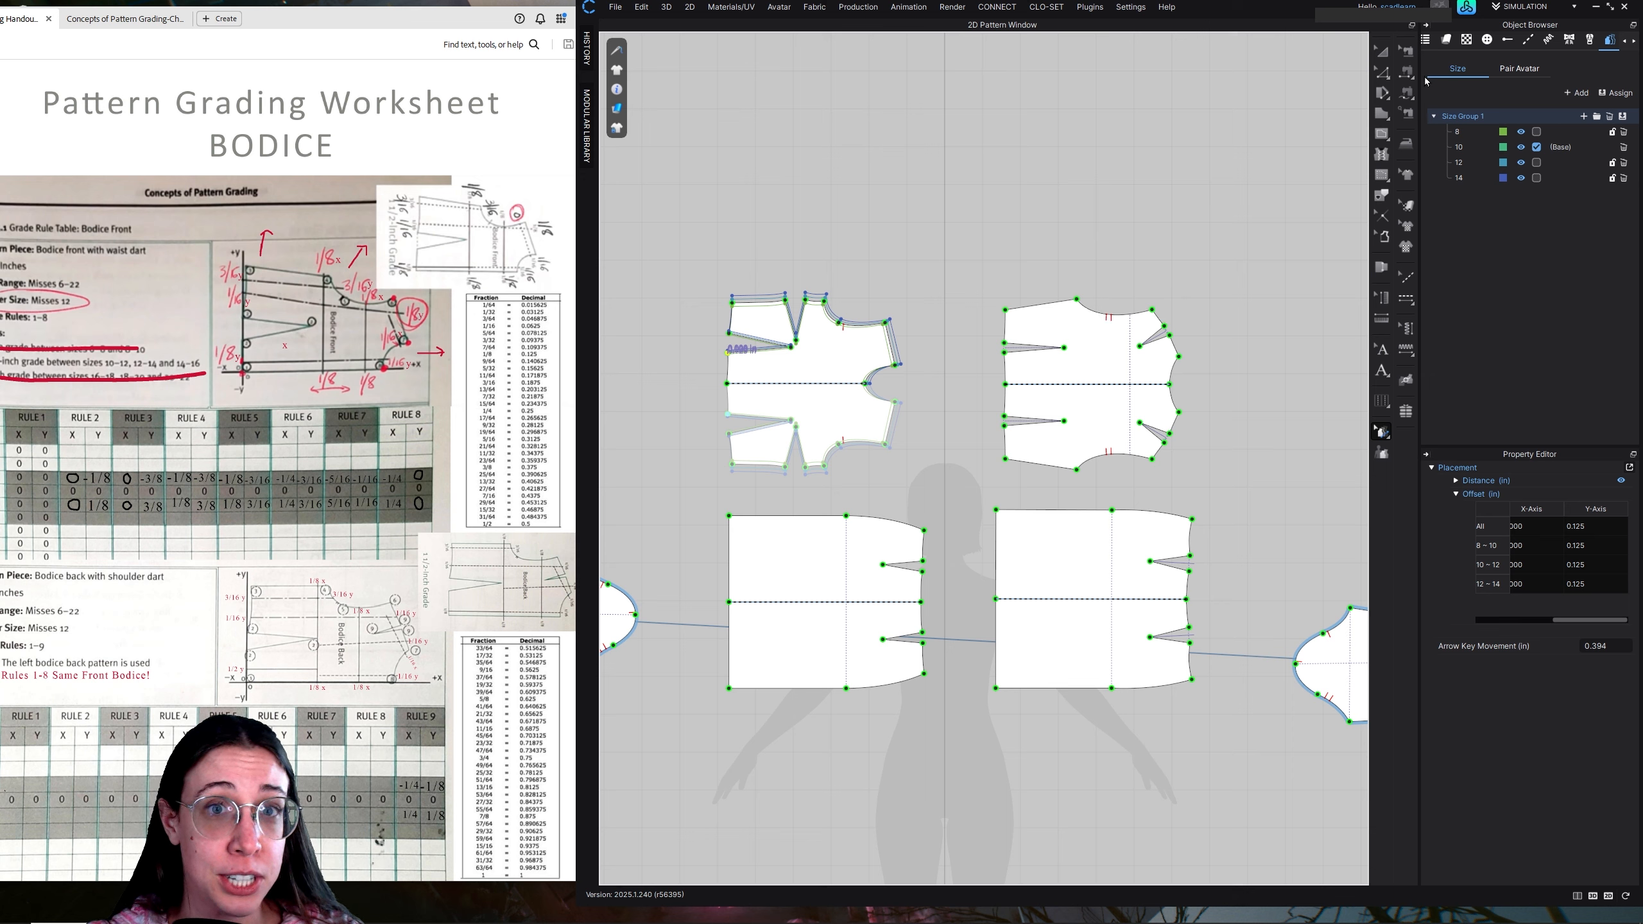
pyautogui.click(1385, 77)
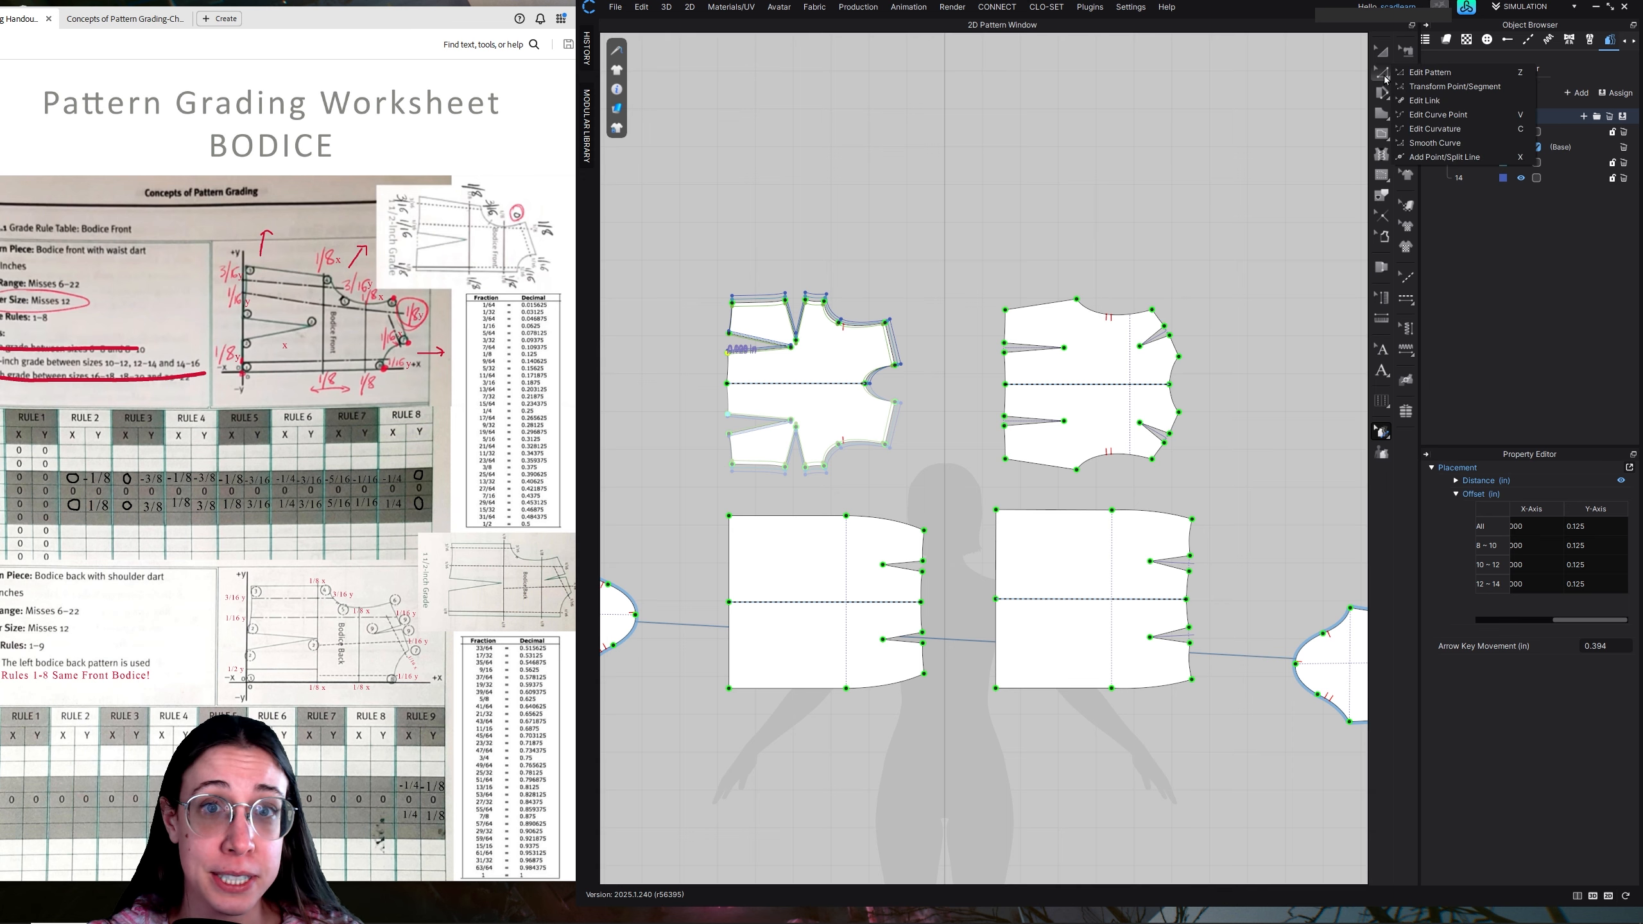
pyautogui.click(1457, 120)
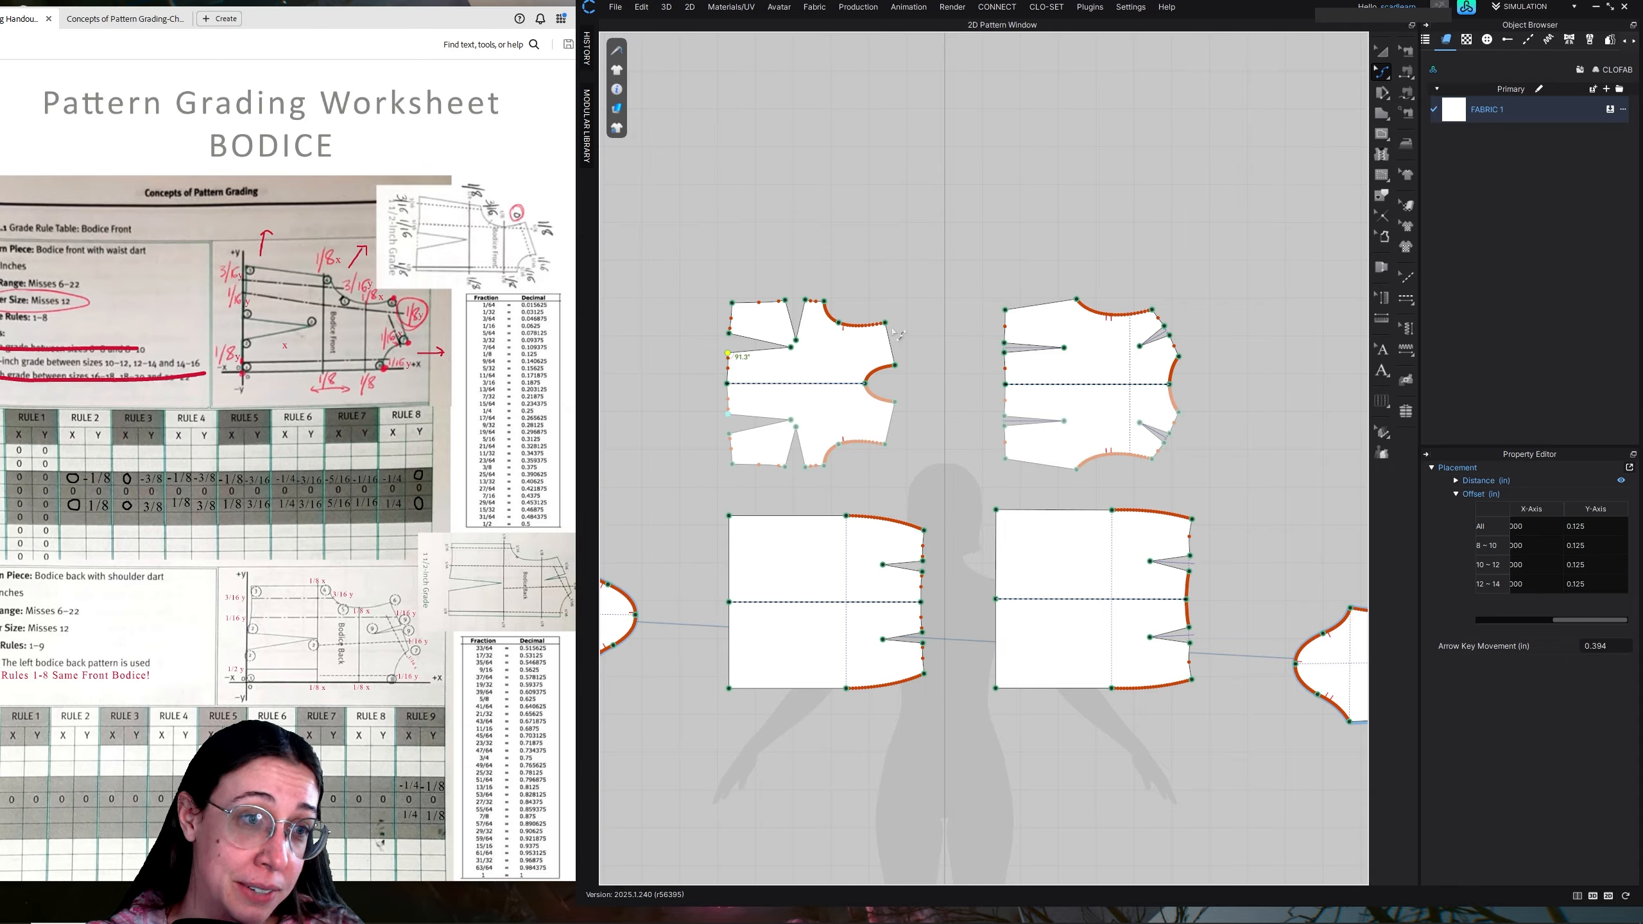
pyautogui.click(1384, 75)
pyautogui.click(1420, 72)
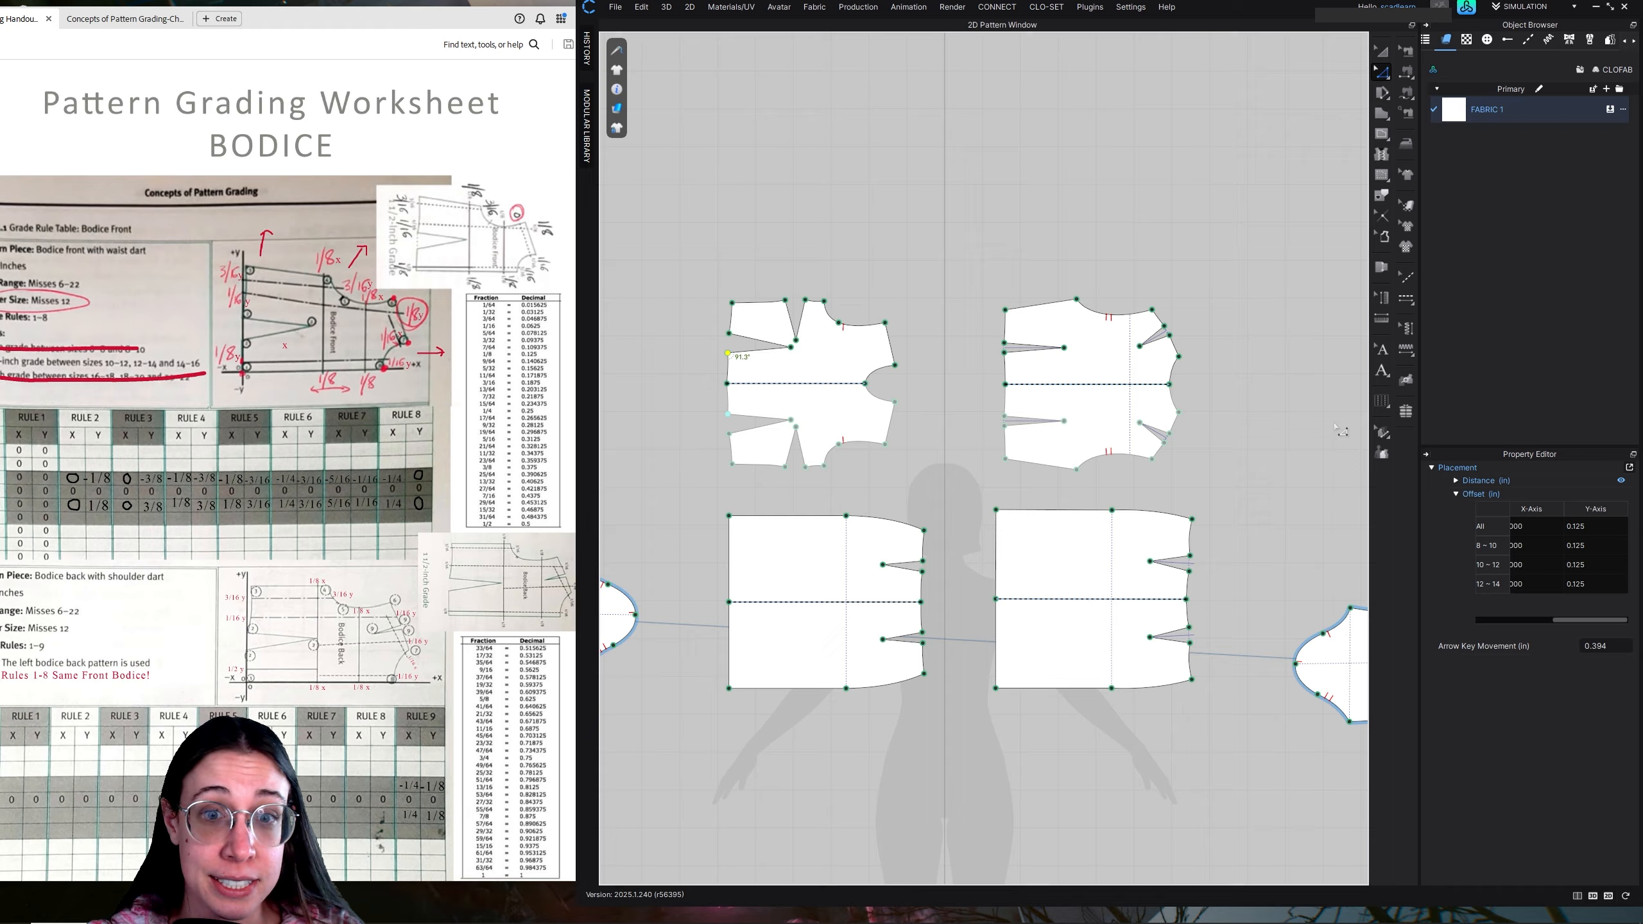
pyautogui.click(1381, 431)
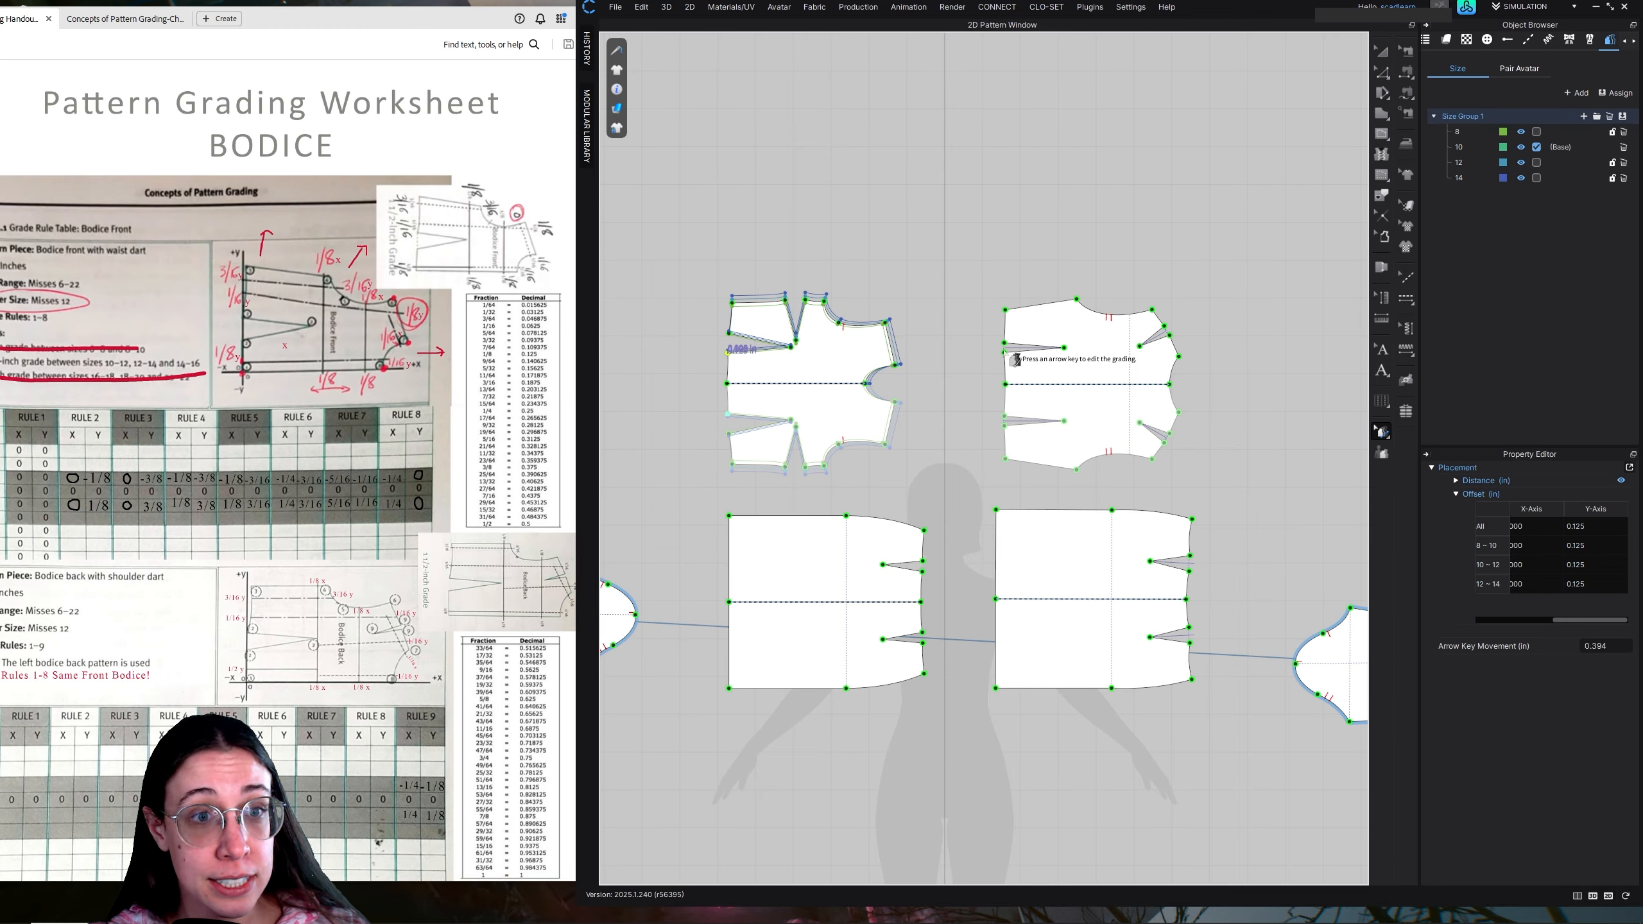
# Copy the front waist dart's grading, 0.125 in on the Y-axis, to the back bodice's waist dart points
pyautogui.moveTo(987, 331); pyautogui.dragTo(1067, 364)
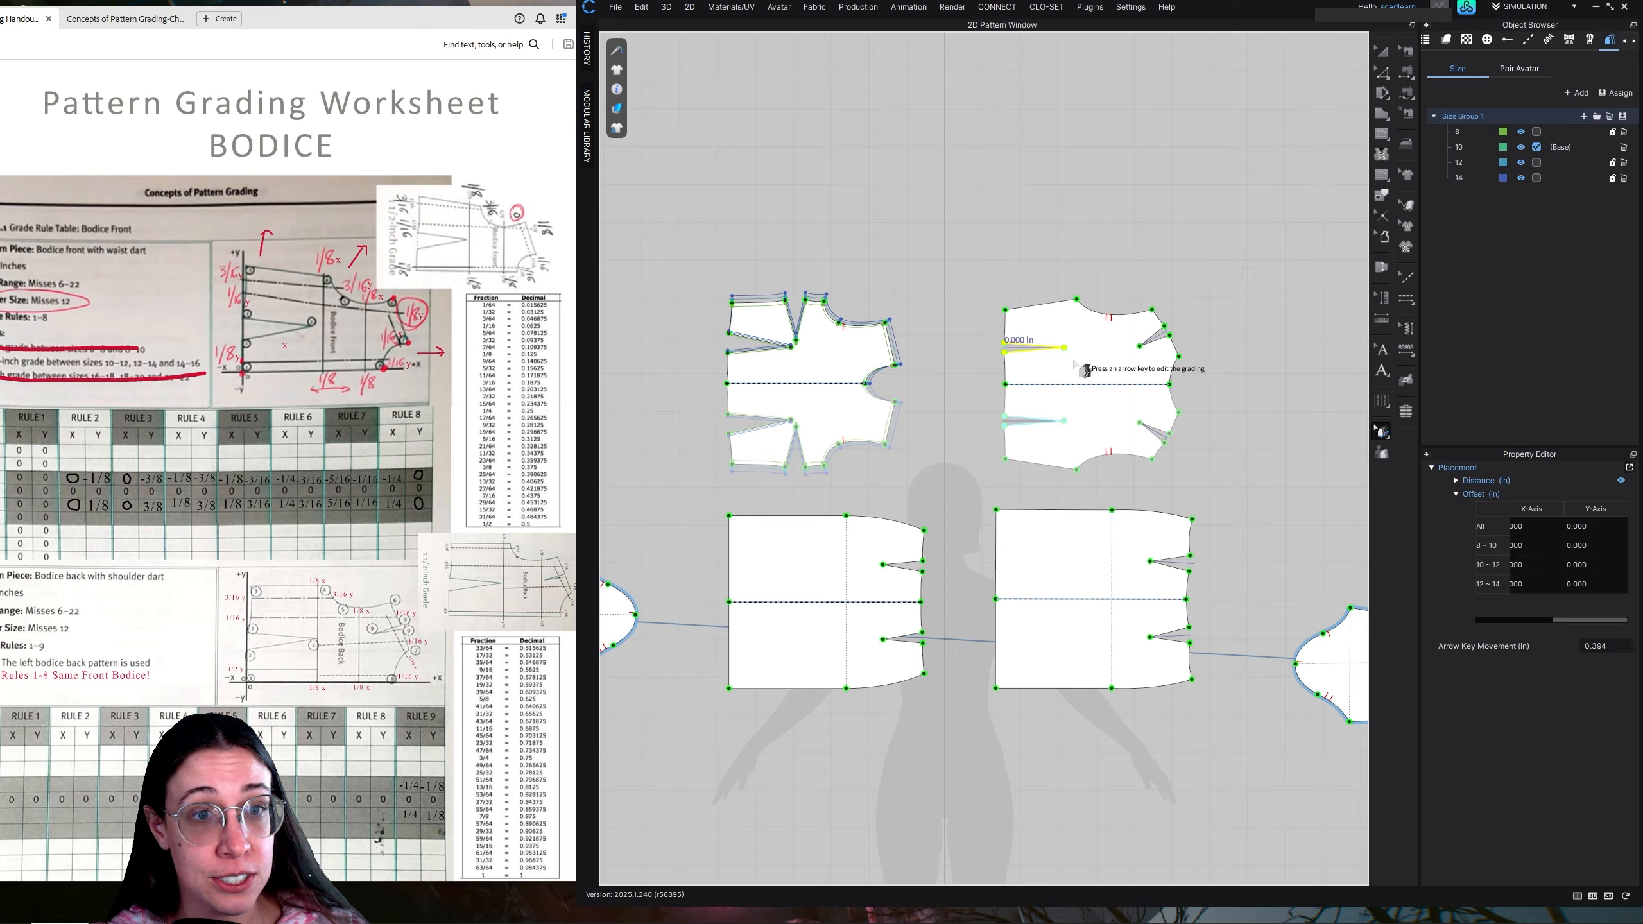
pyautogui.click(728, 353)
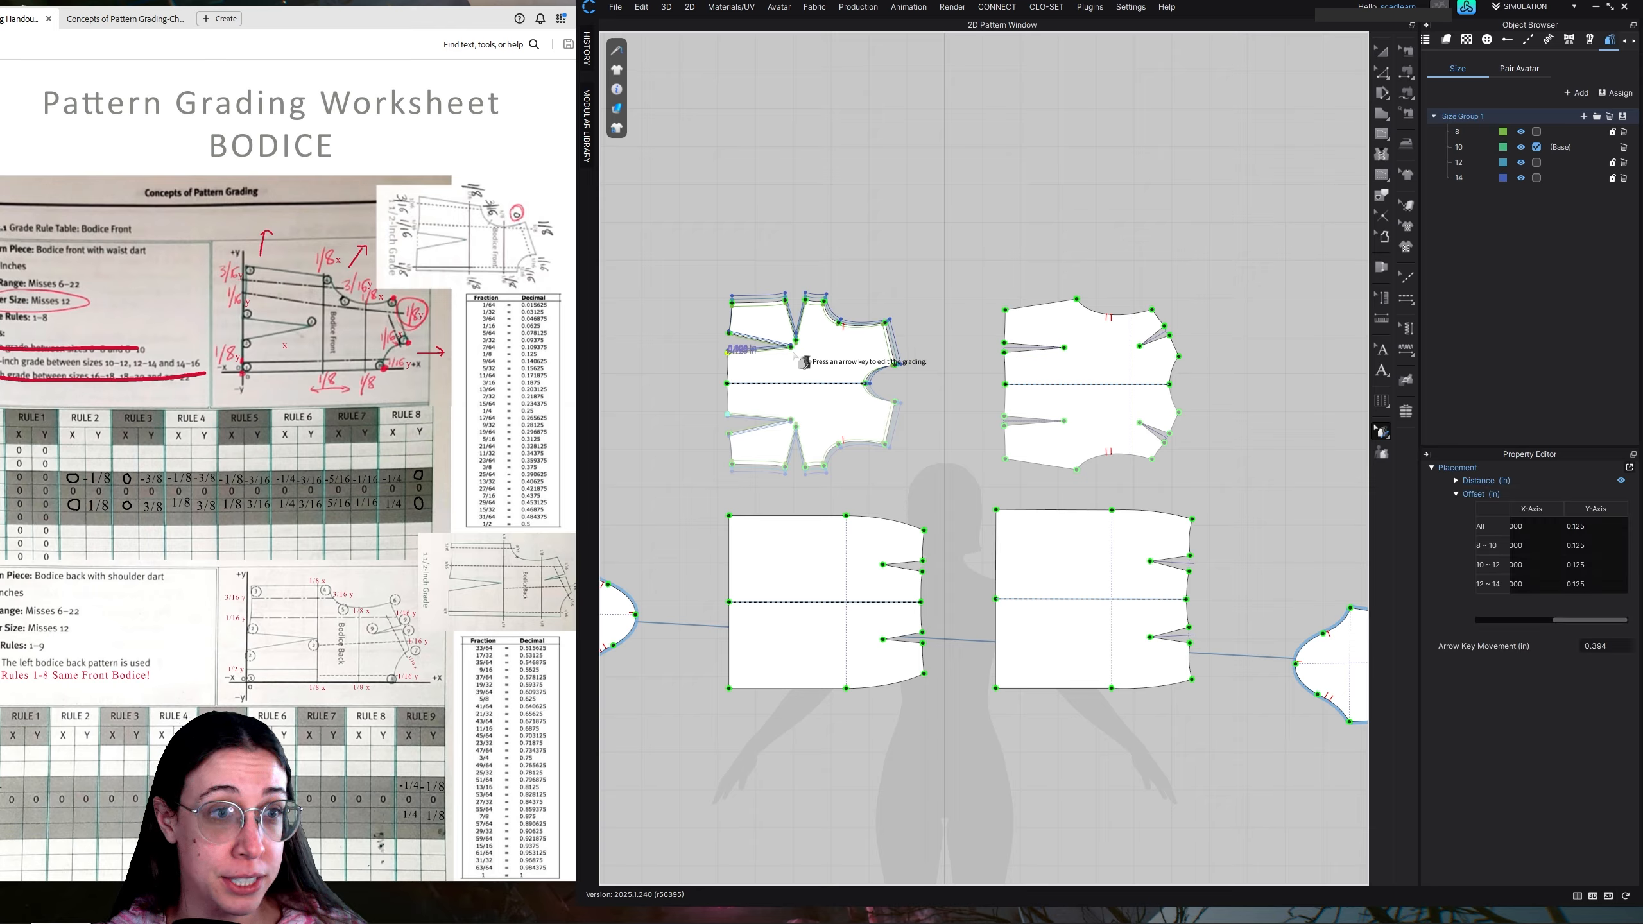
pyautogui.click(1006, 349)
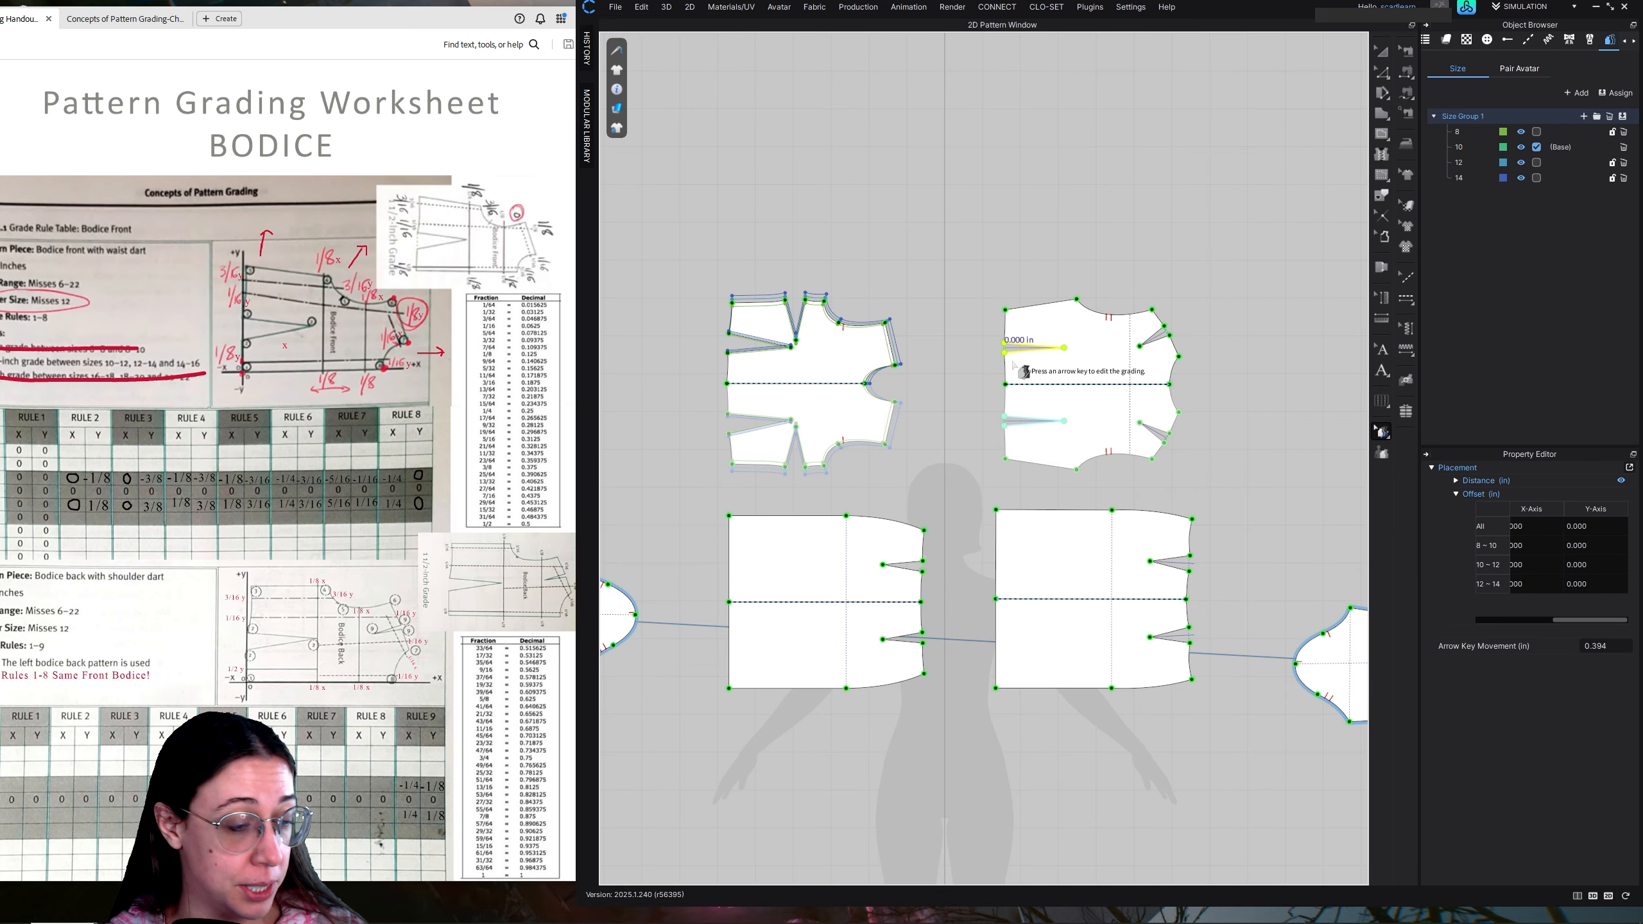
pyautogui.press('Up')
pyautogui.scroll(2, 1061, 372)
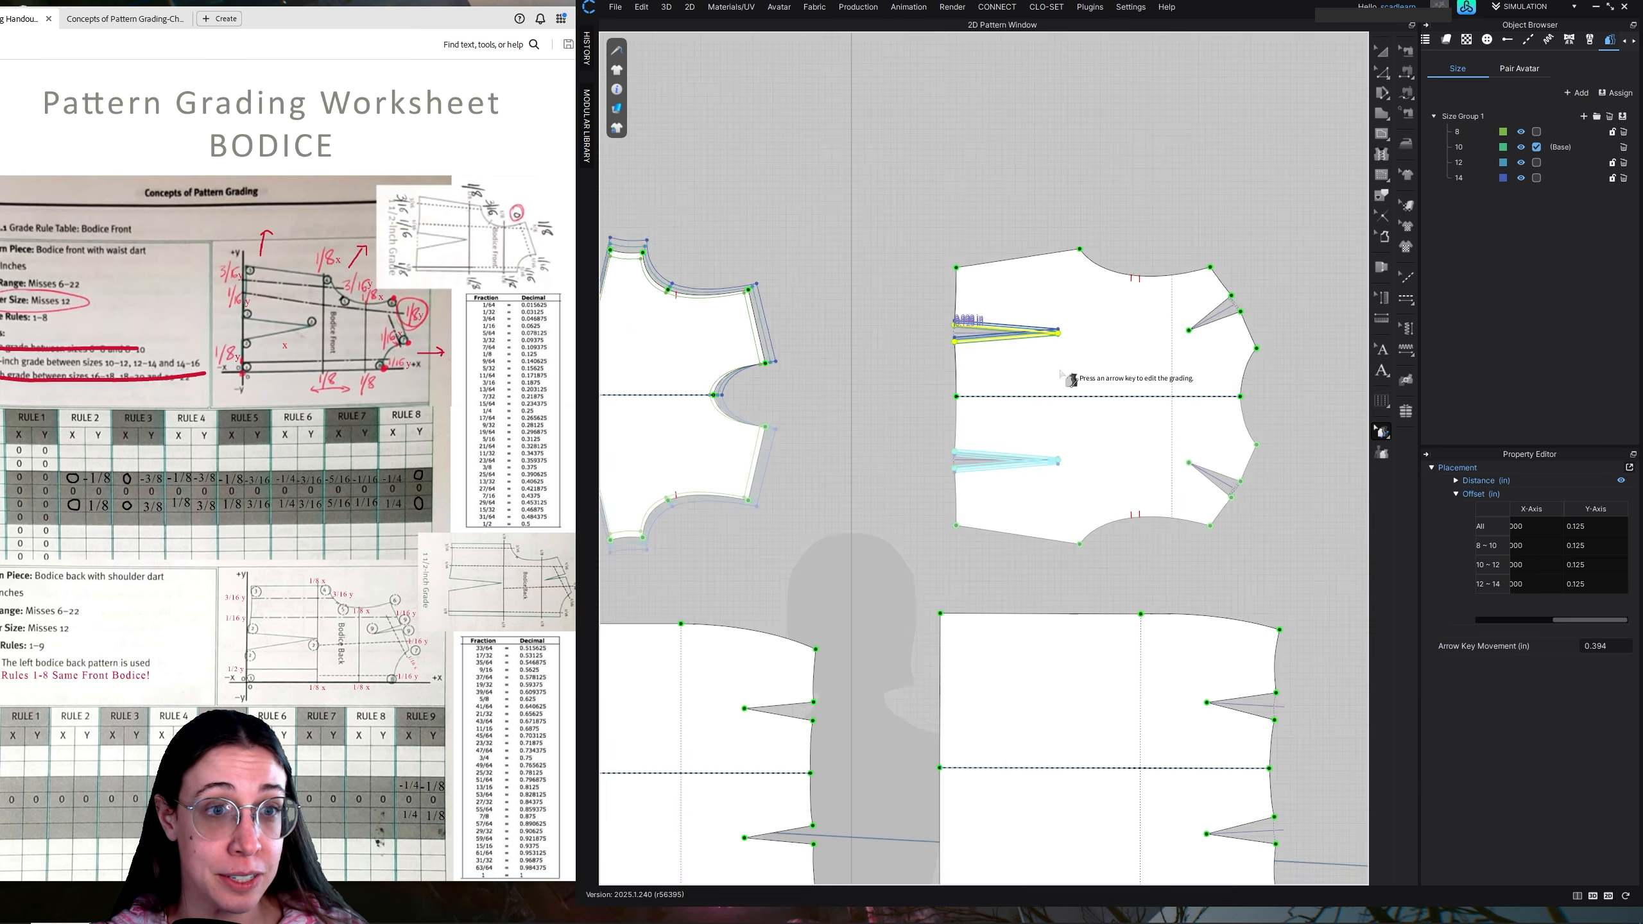
pyautogui.scroll(1, 1061, 374)
pyautogui.scroll(-4, 1064, 308)
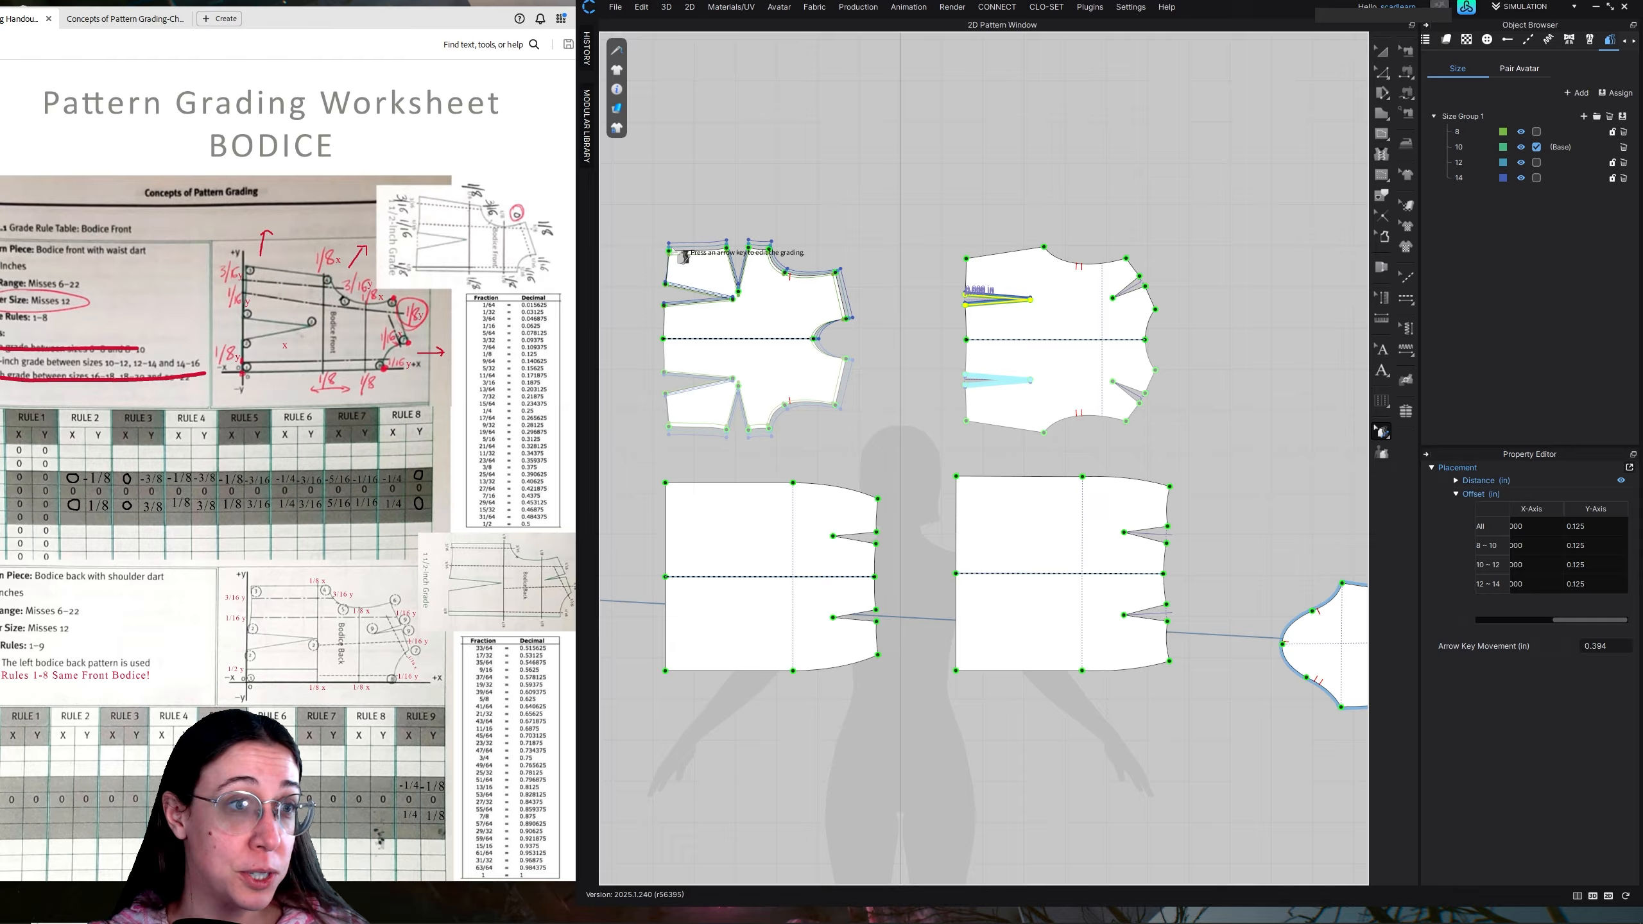
# Copy the grading of the front bodice's side-seam waist corner and underarm point to the matching back bodice points
pyautogui.moveTo(658, 231); pyautogui.dragTo(672, 256)
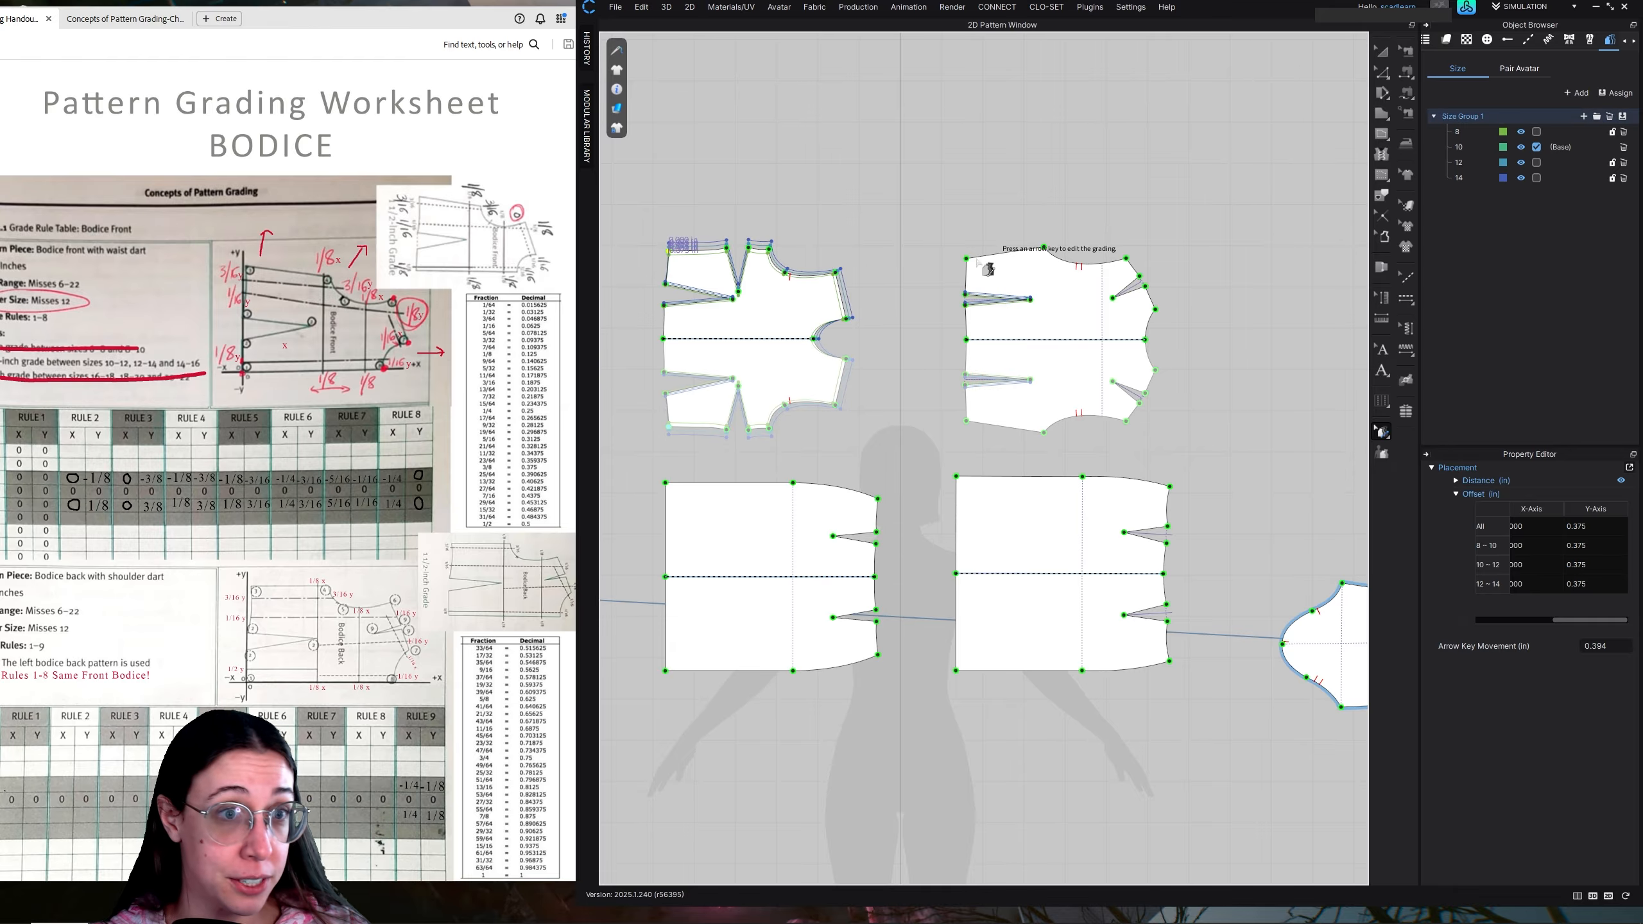
pyautogui.moveTo(963, 254); pyautogui.dragTo(972, 260)
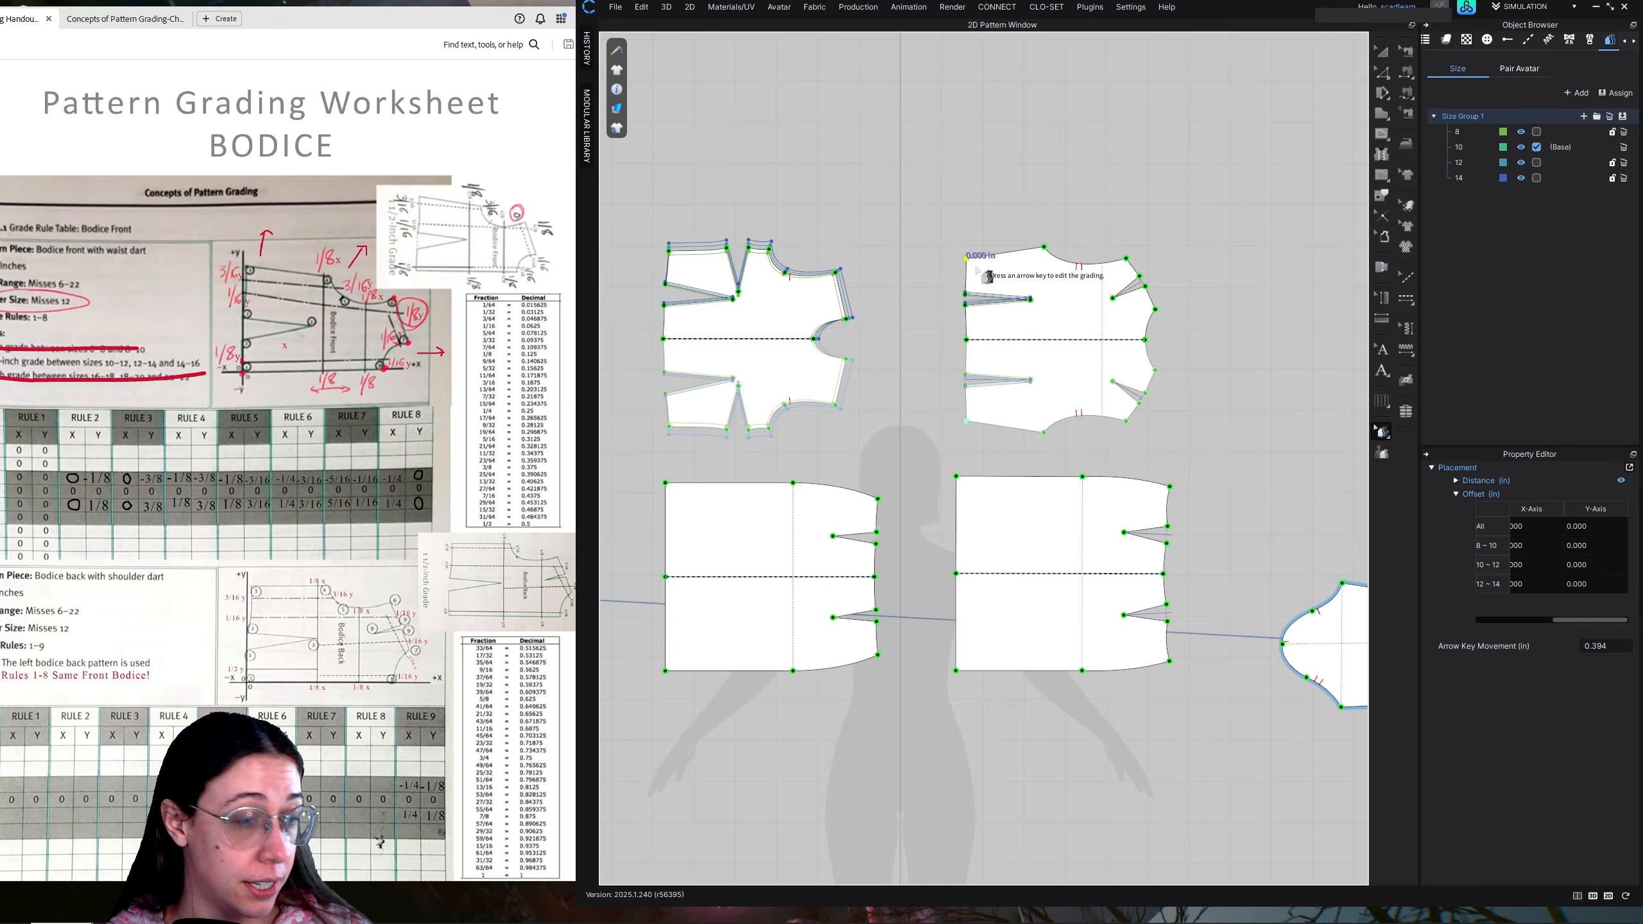
pyautogui.click(770, 249)
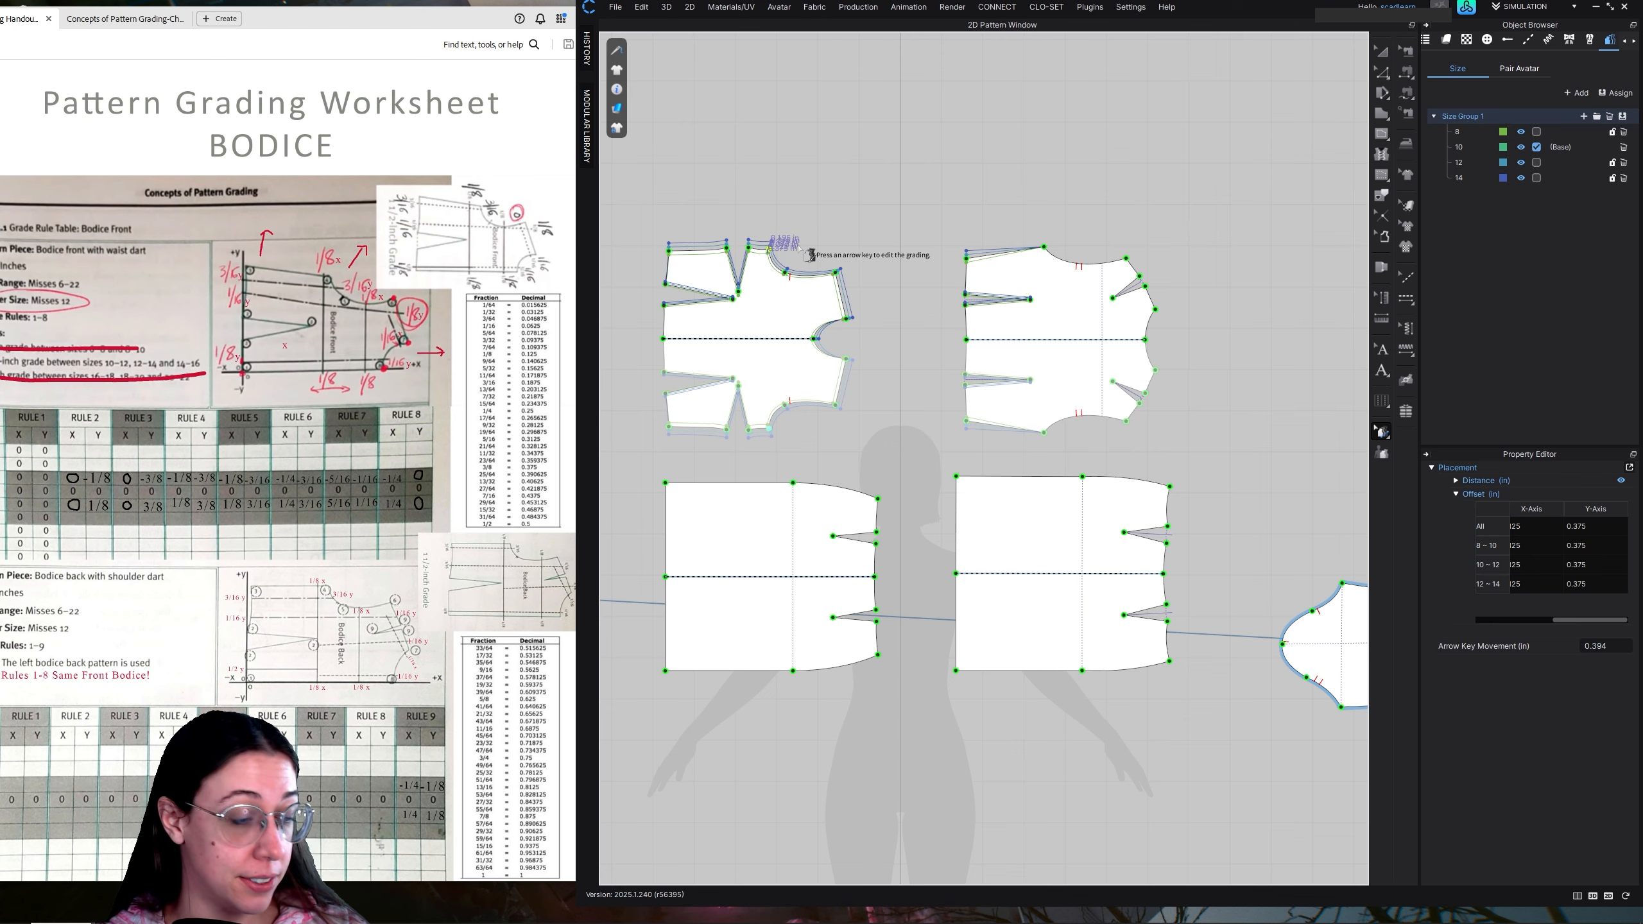
pyautogui.click(1044, 246)
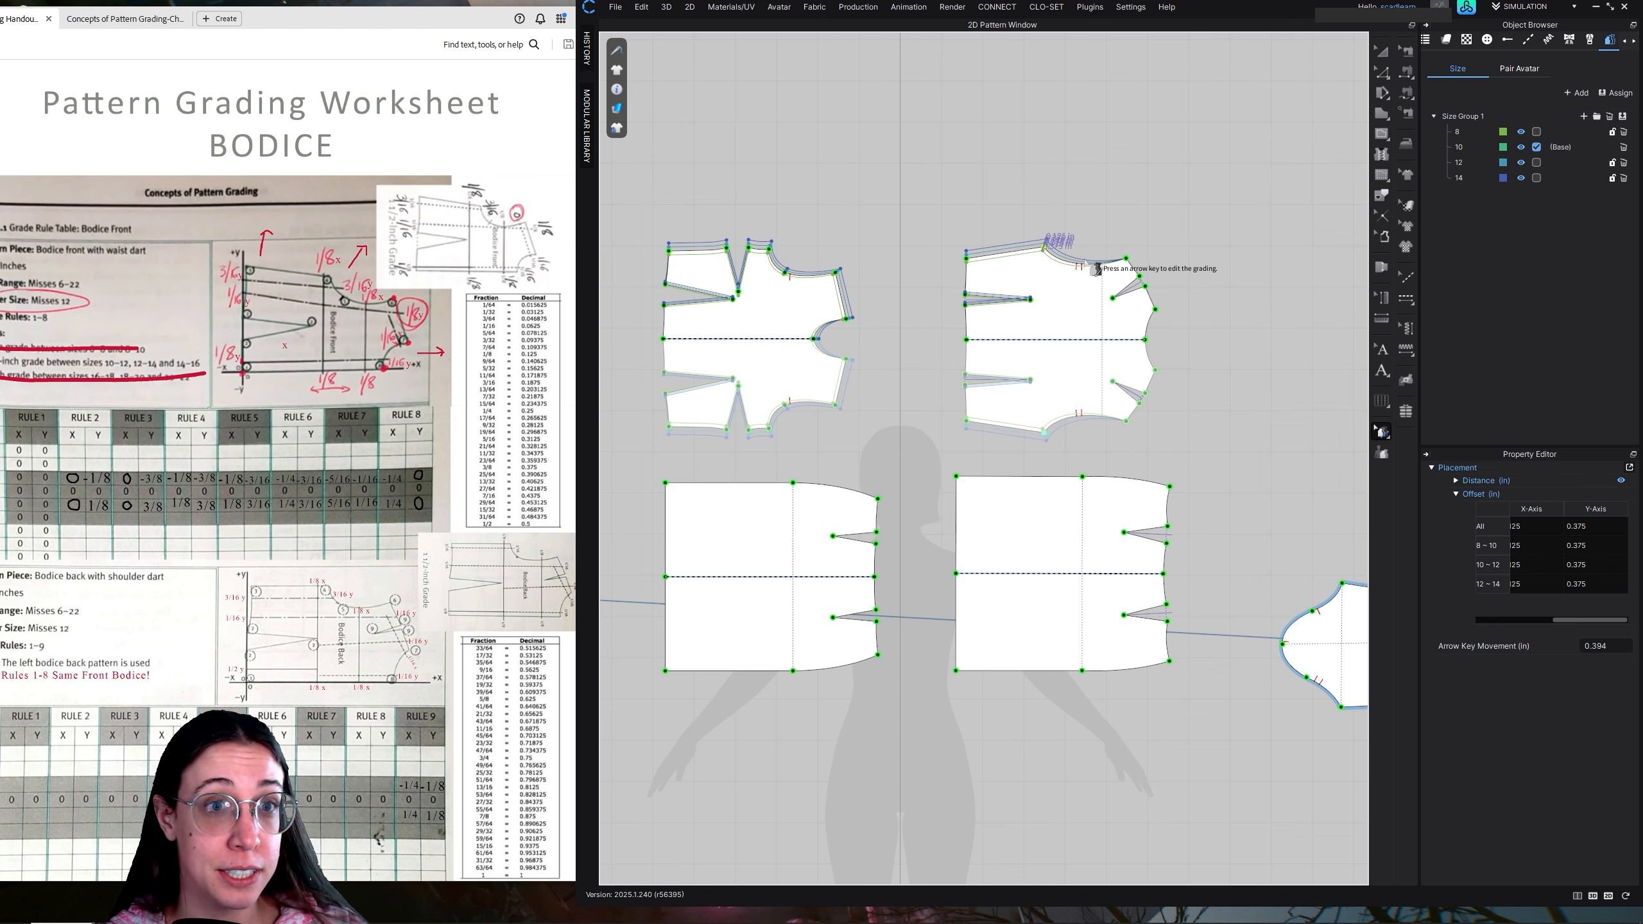
# Copy the front shoulder tip's grading, 0.25 in on X and 0.187 in on Y, to the back bodice's shoulder tip
pyautogui.scroll(2, 1094, 265)
pyautogui.click(758, 273)
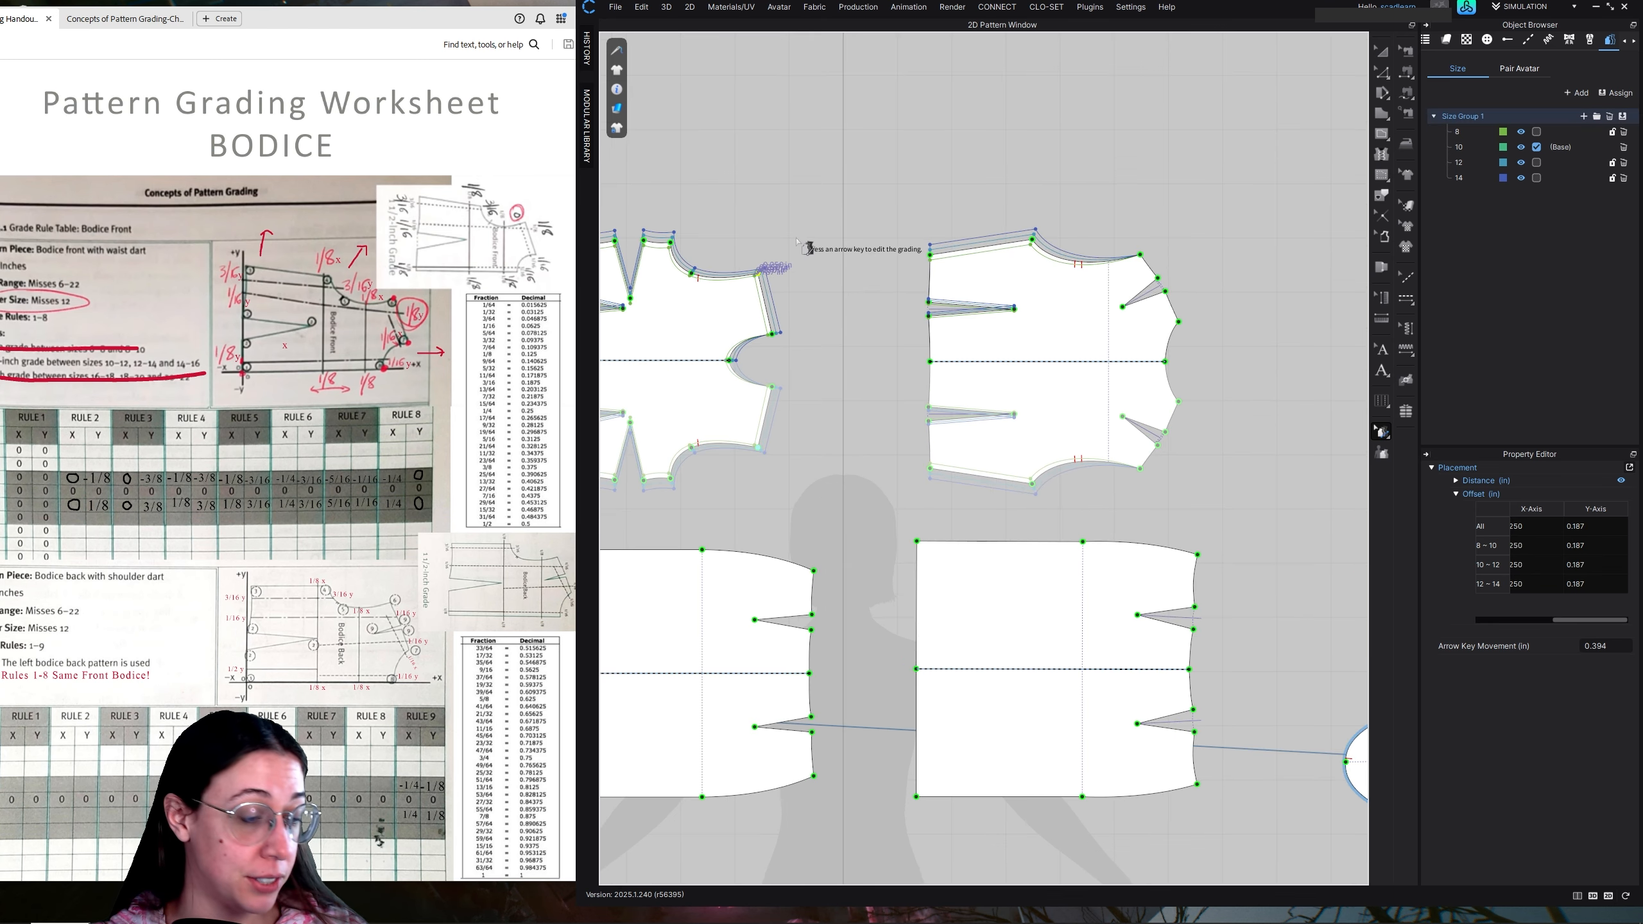
pyautogui.click(1139, 254)
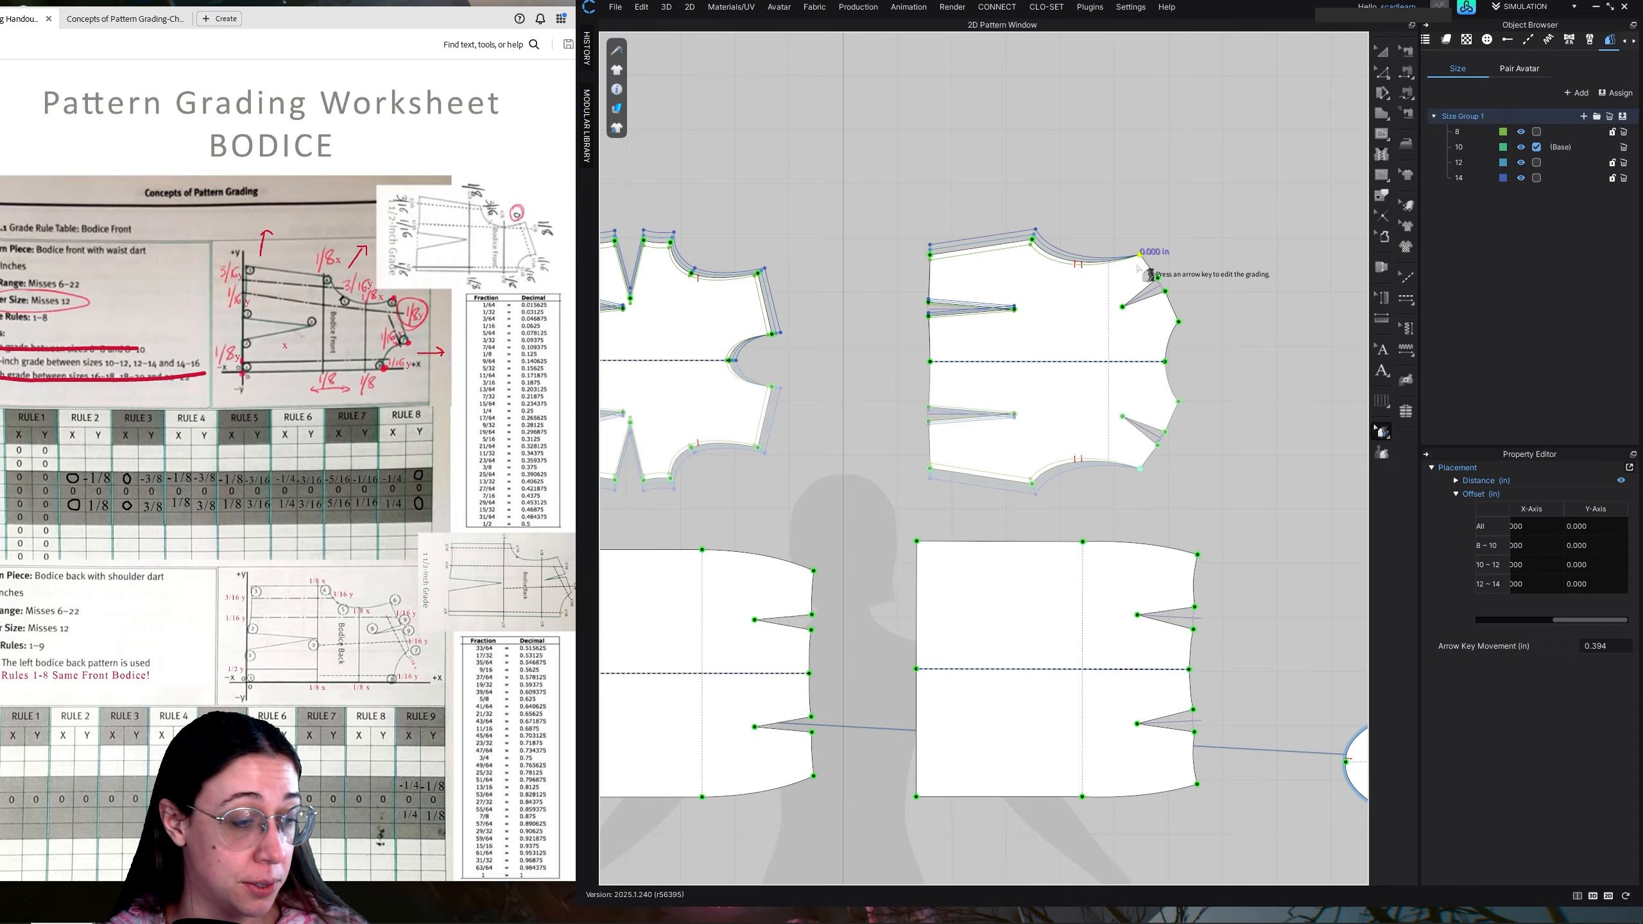
pyautogui.hotkey('ctrl', 'v')
# Copy the gradings of the front bodice's shoulder neck point and centre neck point to the matching back bodice points
pyautogui.click(772, 334)
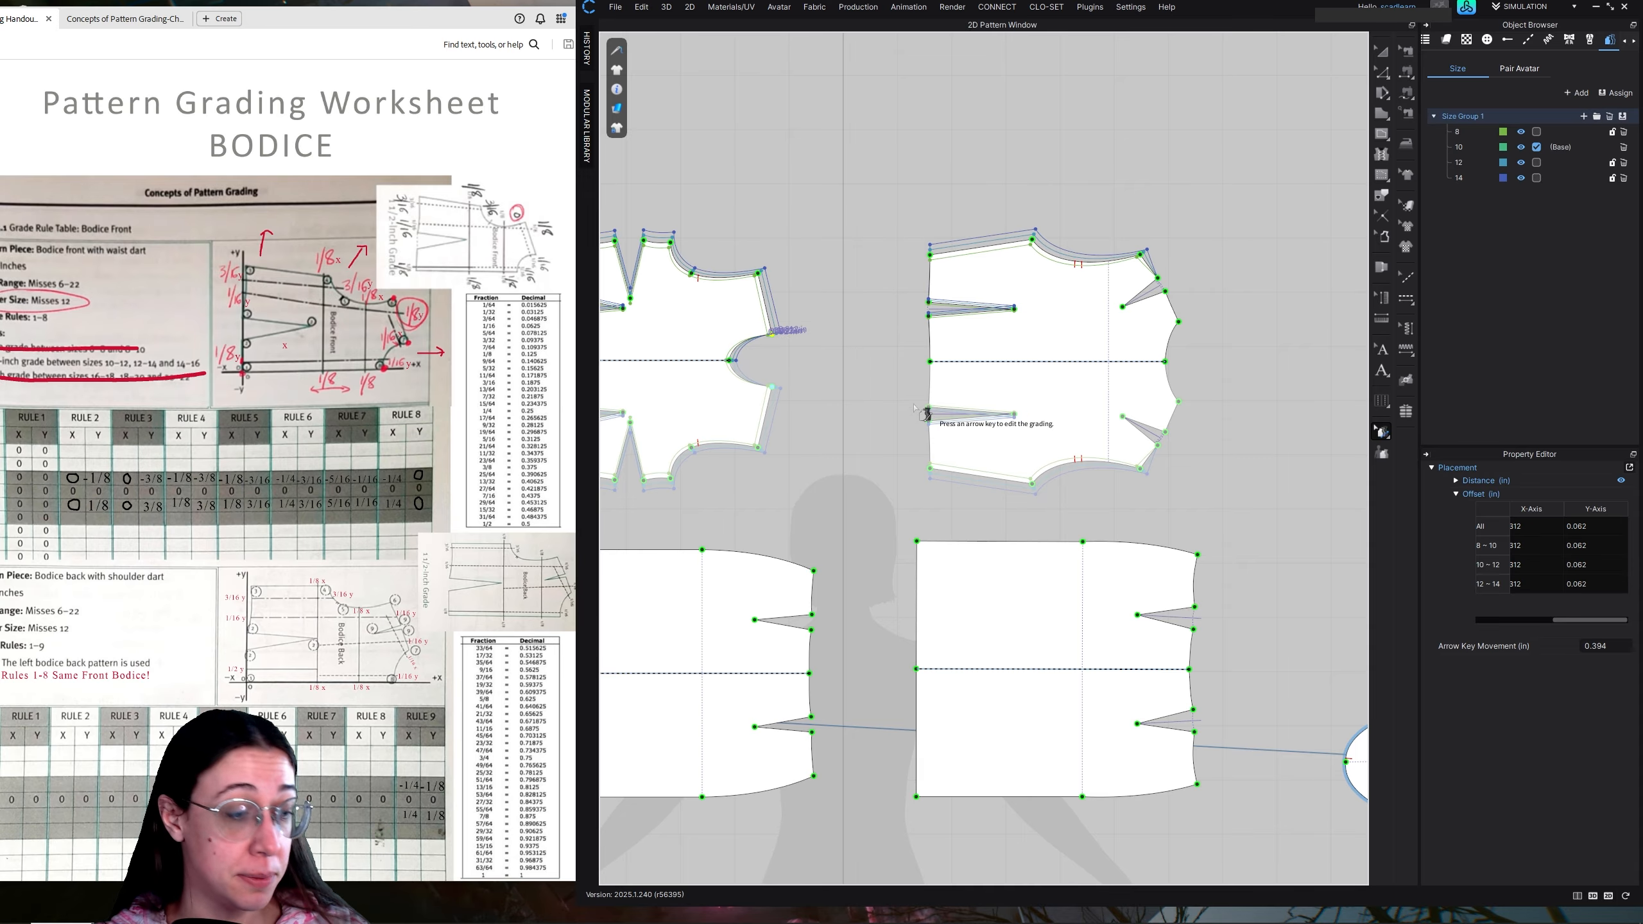
pyautogui.click(1178, 320)
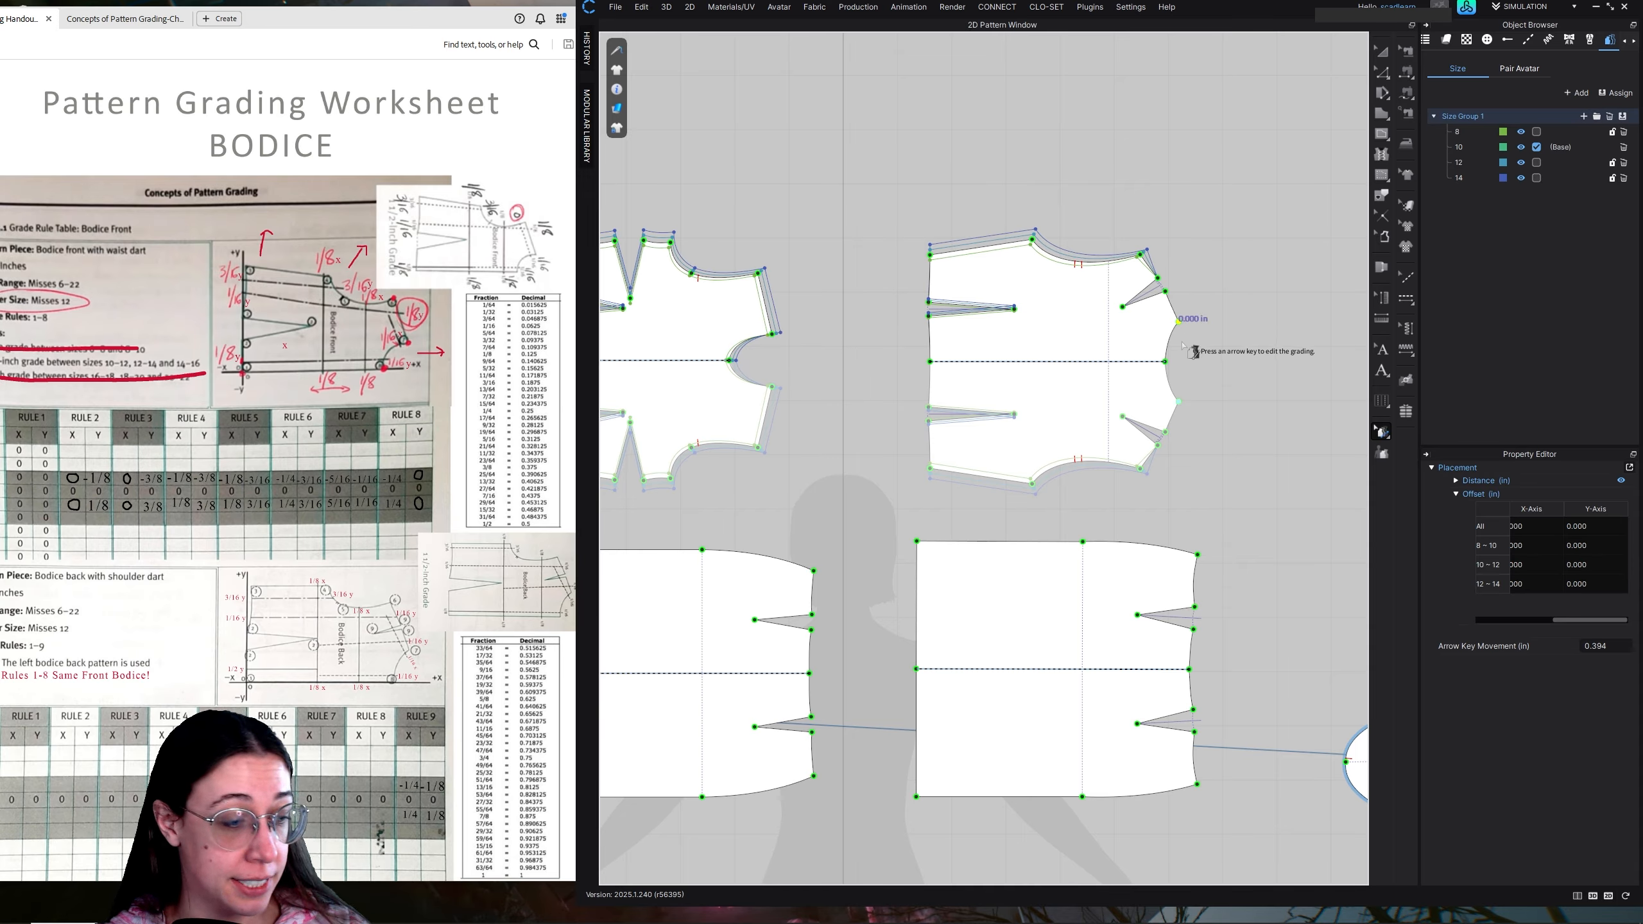
pyautogui.hotkey('ctrl', 'v')
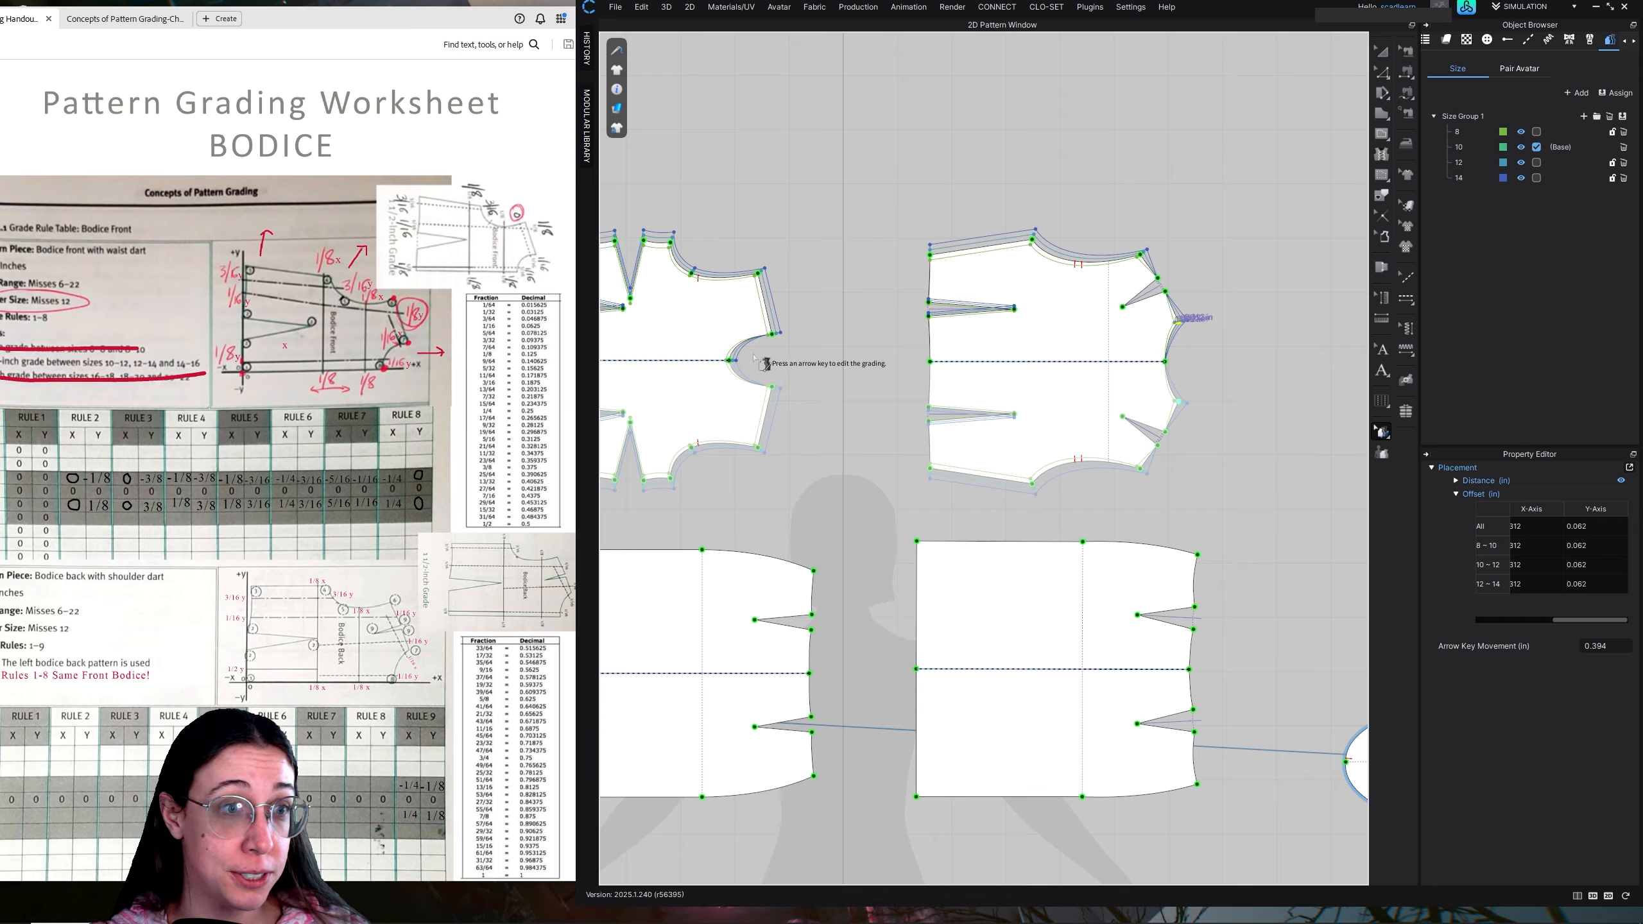
pyautogui.click(730, 360)
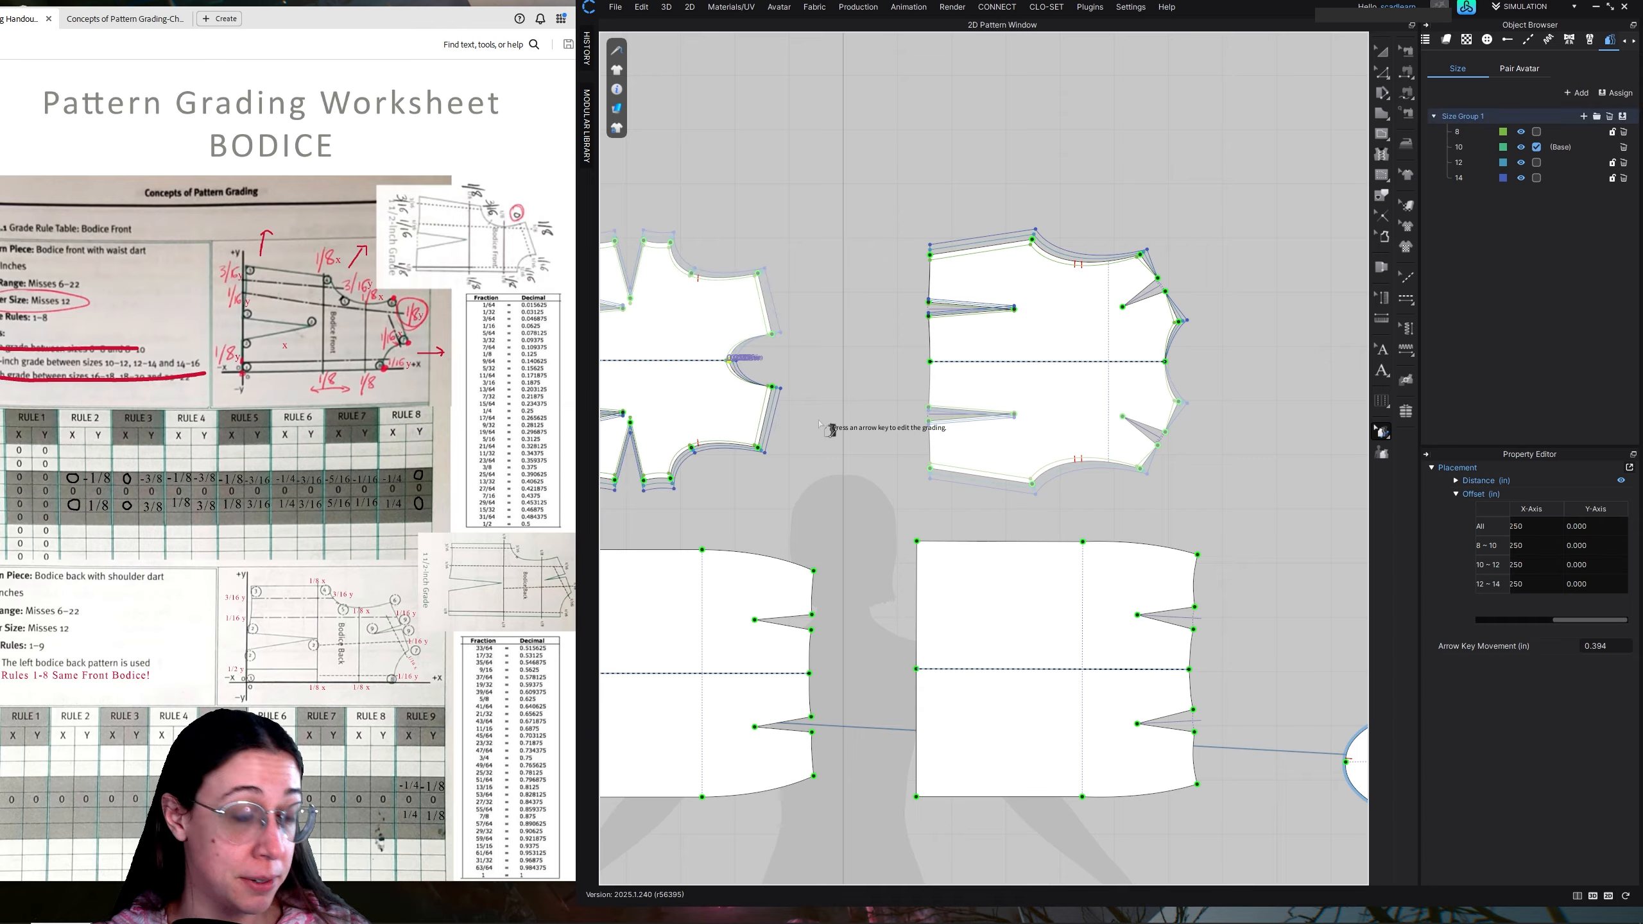
pyautogui.click(1166, 362)
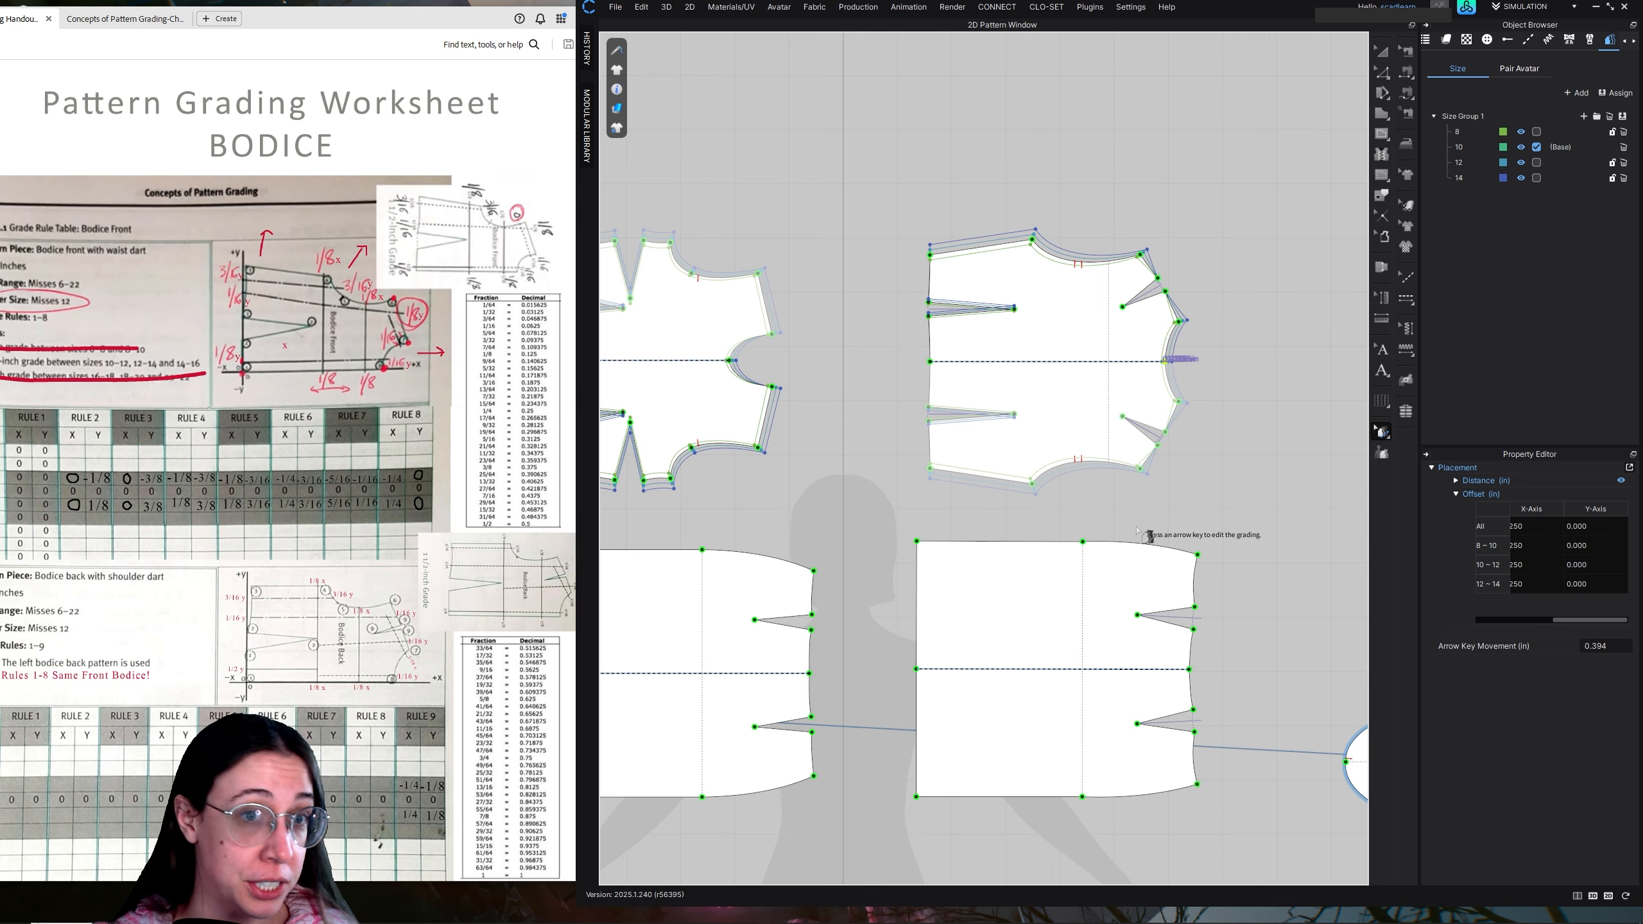
# Grade the back bodice's shoulder dart points by 0.25 in on the X-axis and 1/8 in on the Y-axis for all sizes
pyautogui.click(1382, 73)
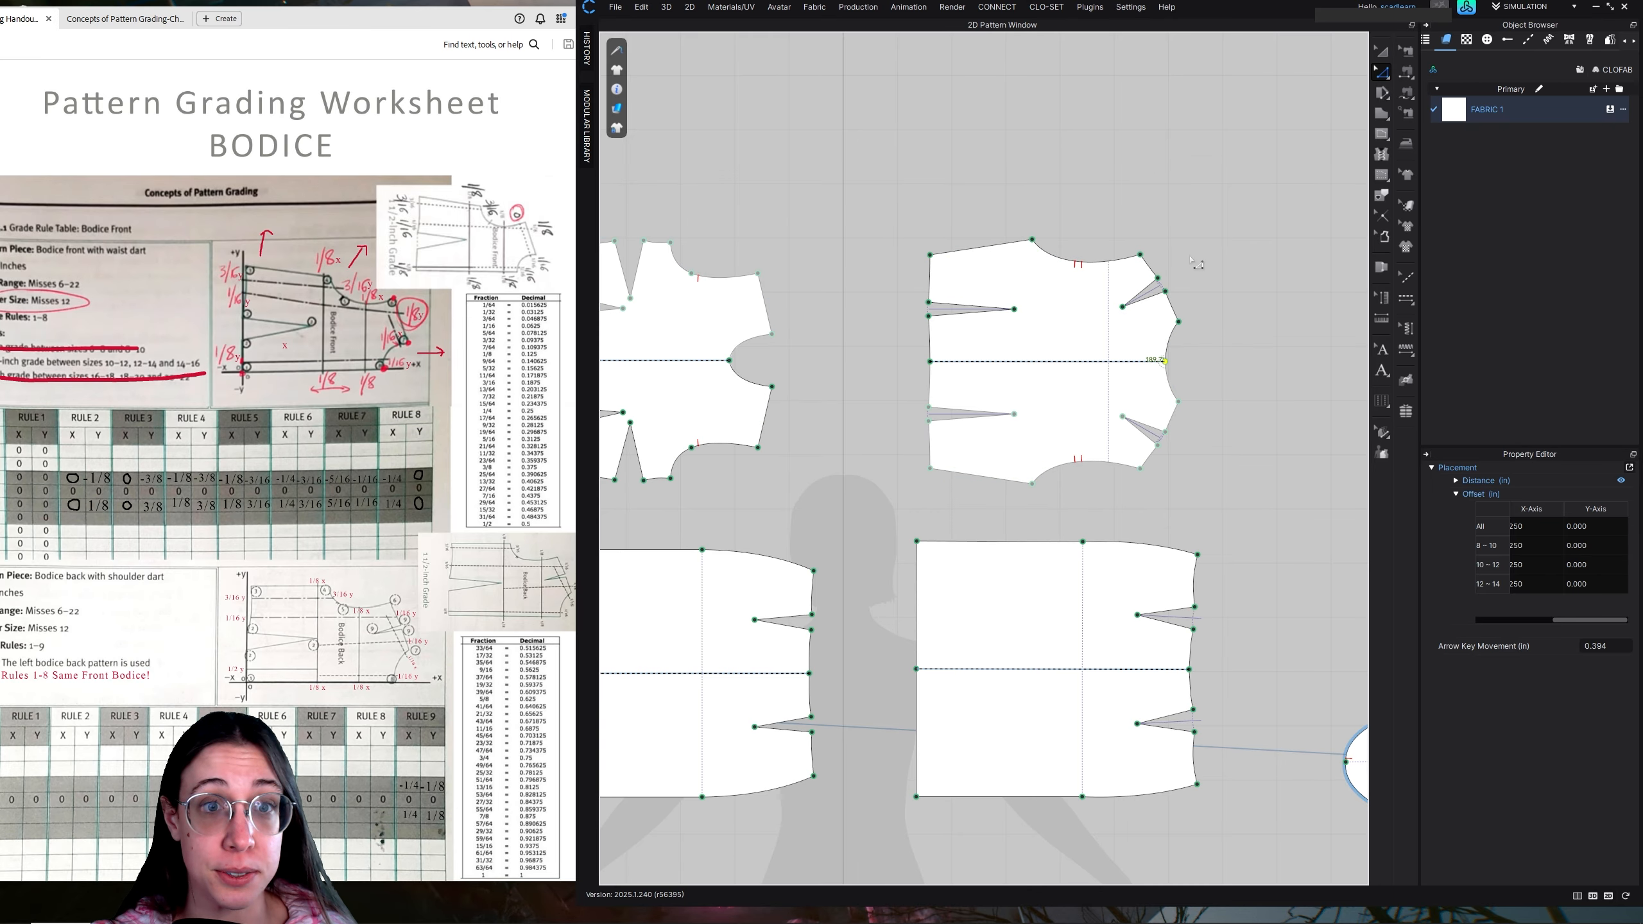
pyautogui.click(1382, 434)
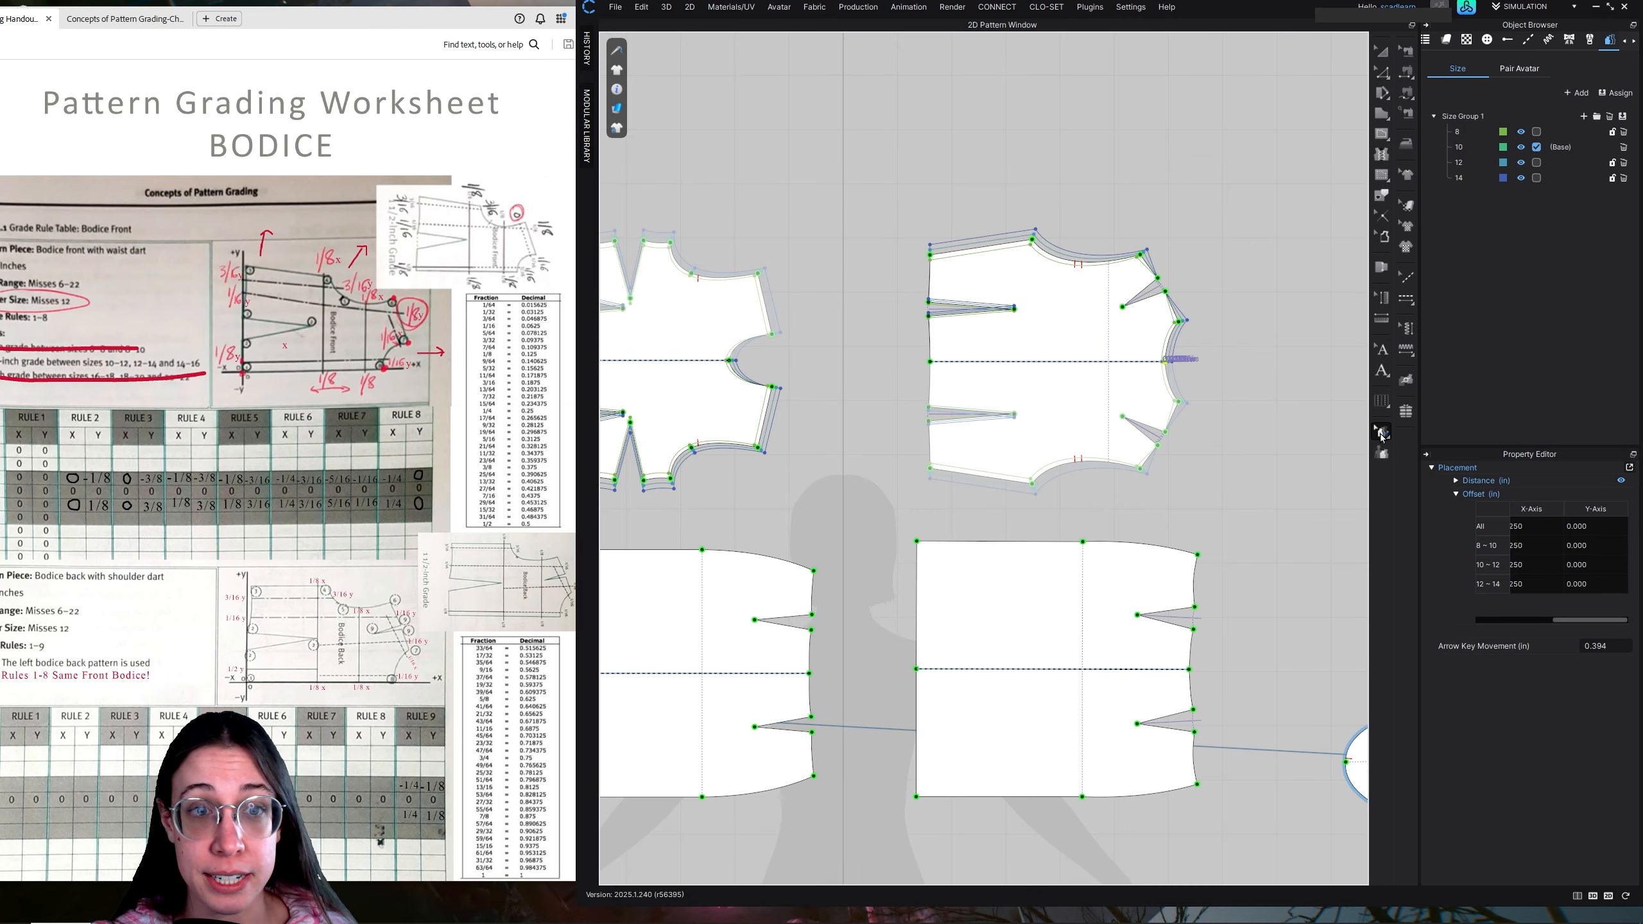
pyautogui.click(1157, 278)
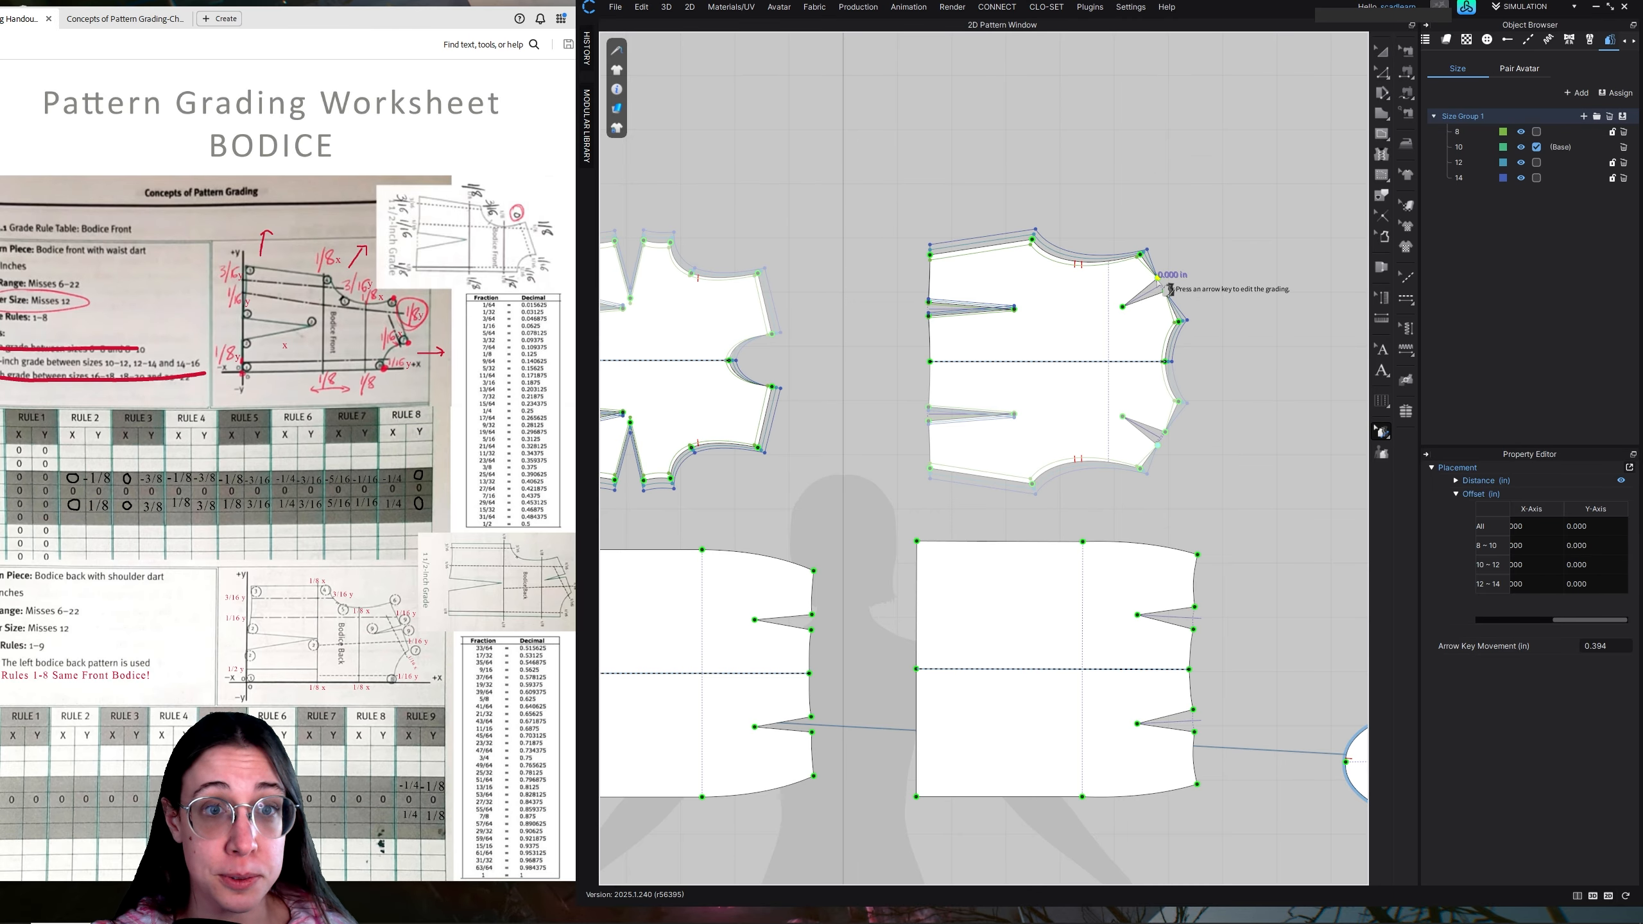
pyautogui.keyDown('shift'); pyautogui.click(1123, 308); pyautogui.keyUp('shift')
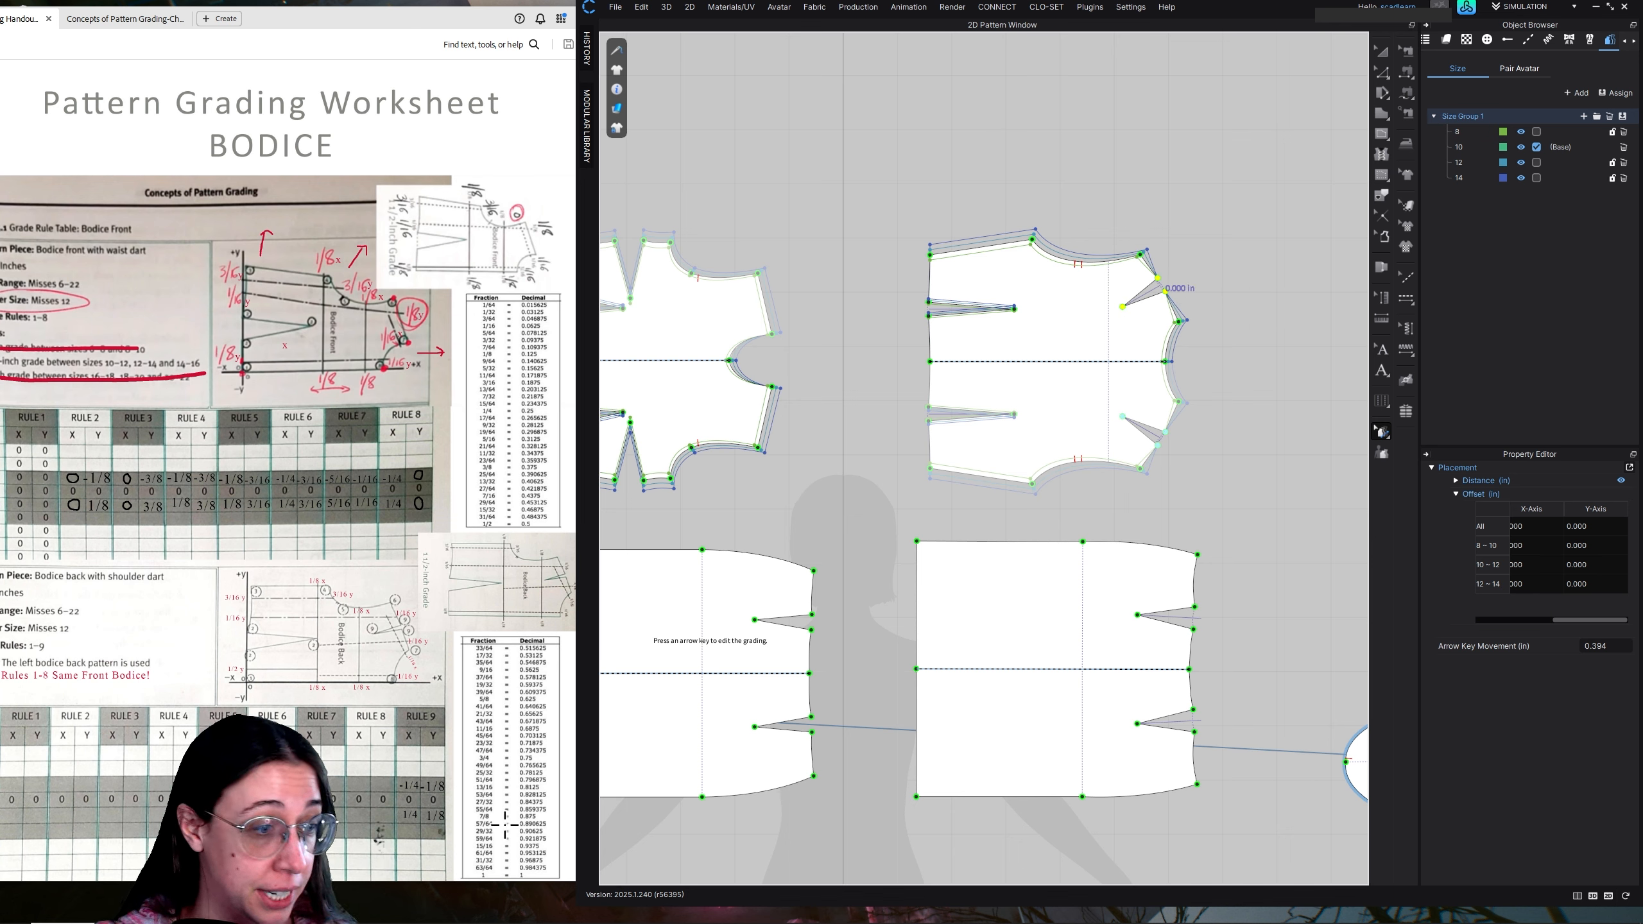
pyautogui.click(1538, 527)
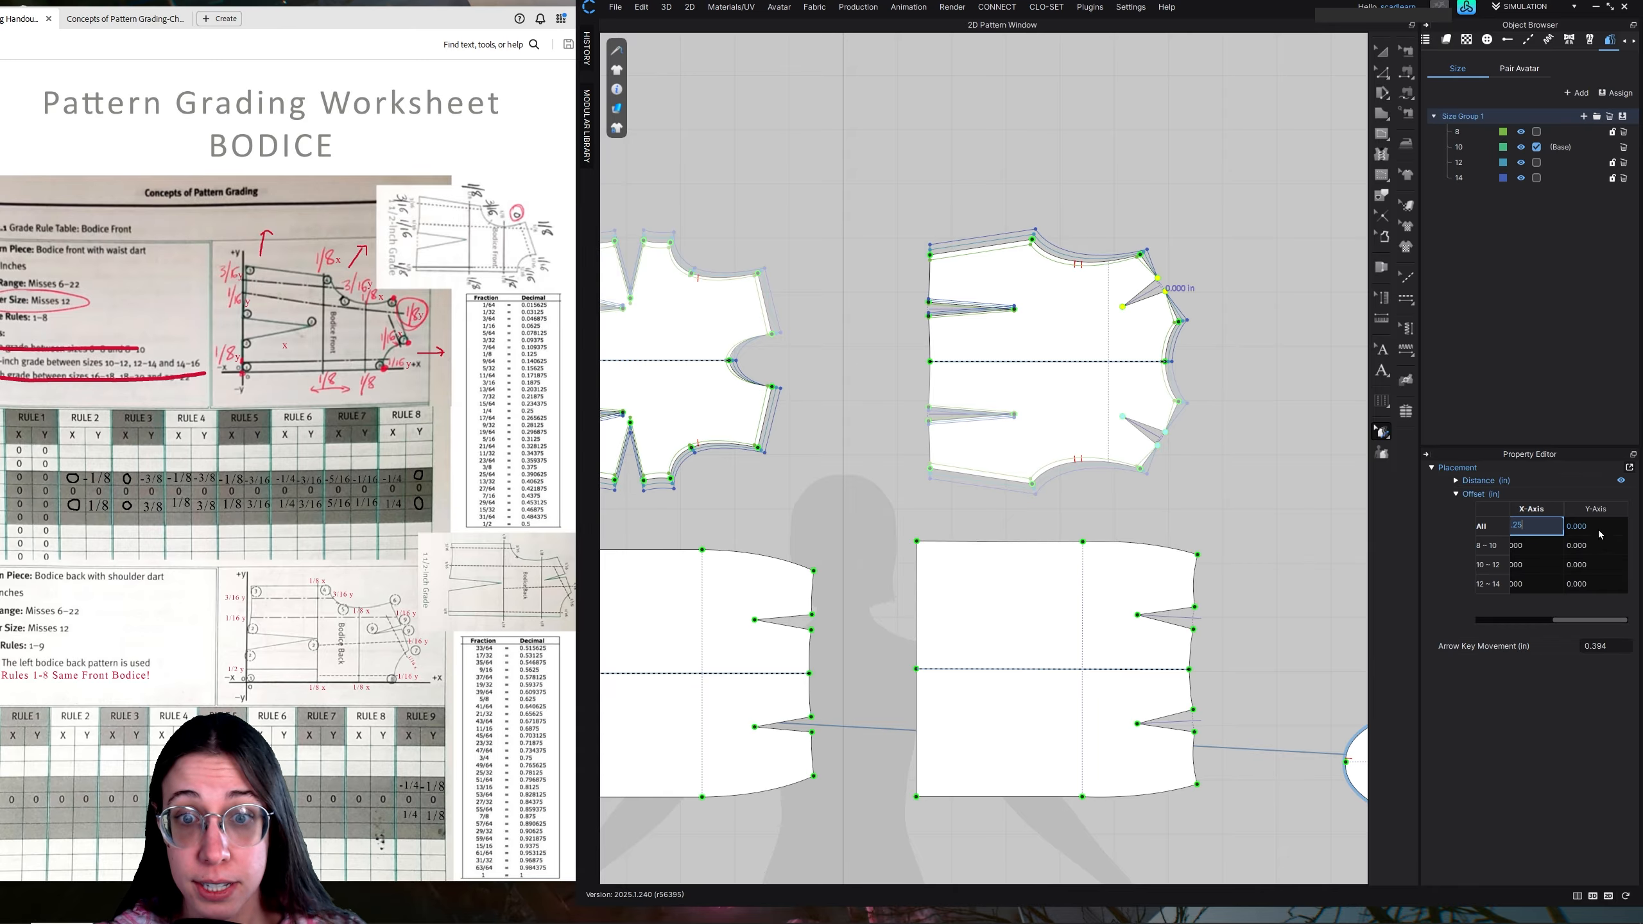
pyautogui.click(1575, 530)
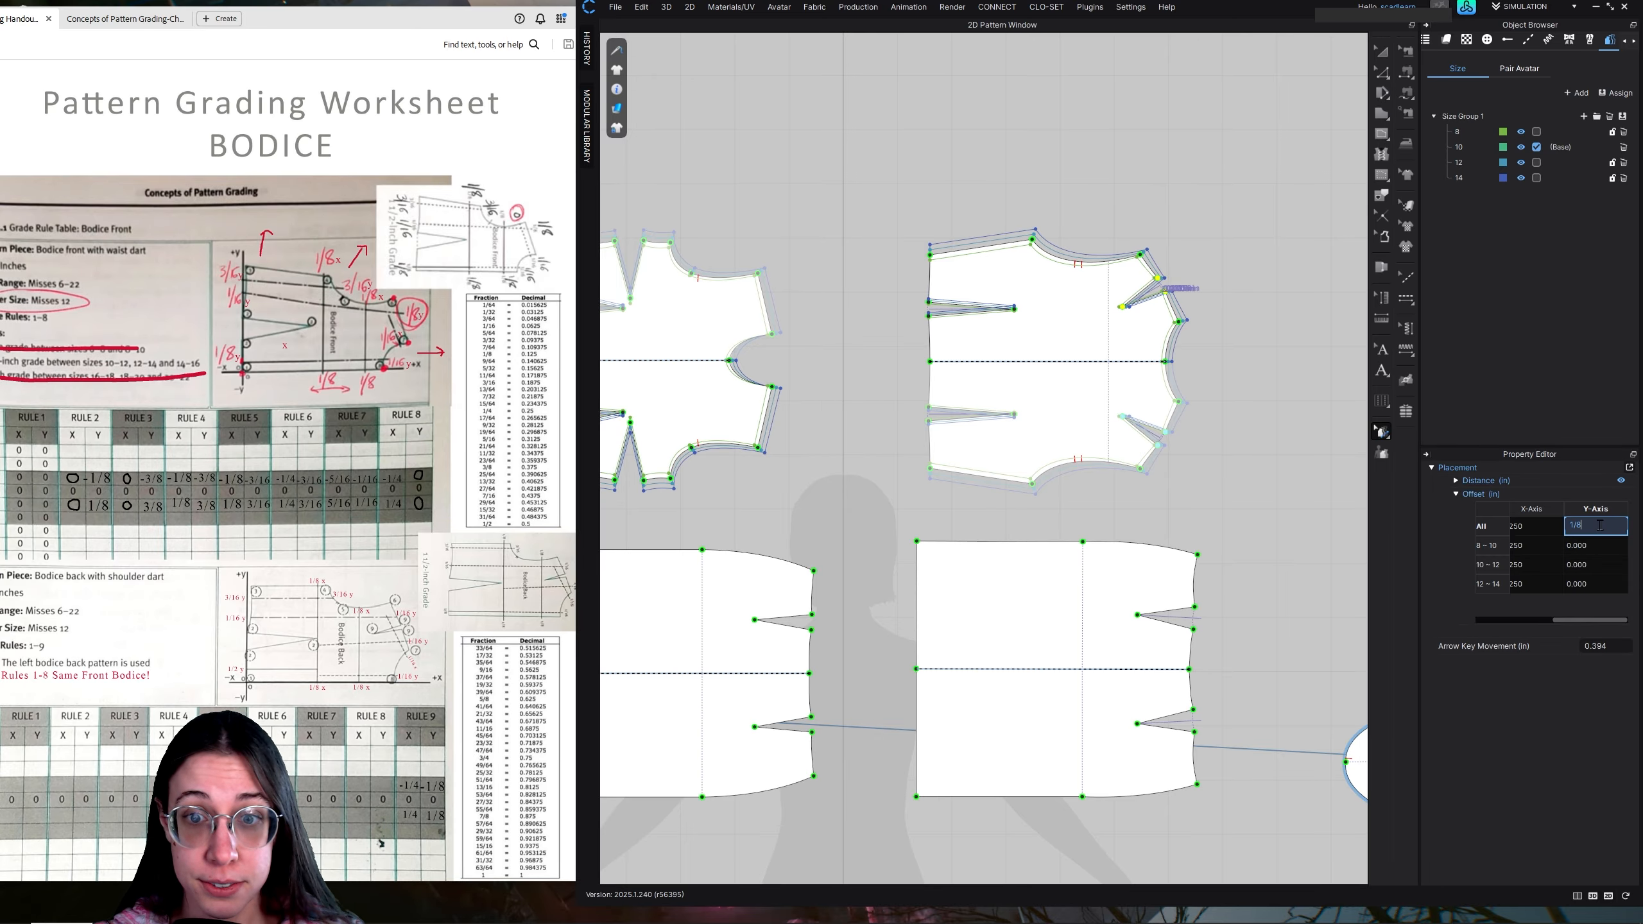
pyautogui.press('Return')
pyautogui.click(1593, 526)
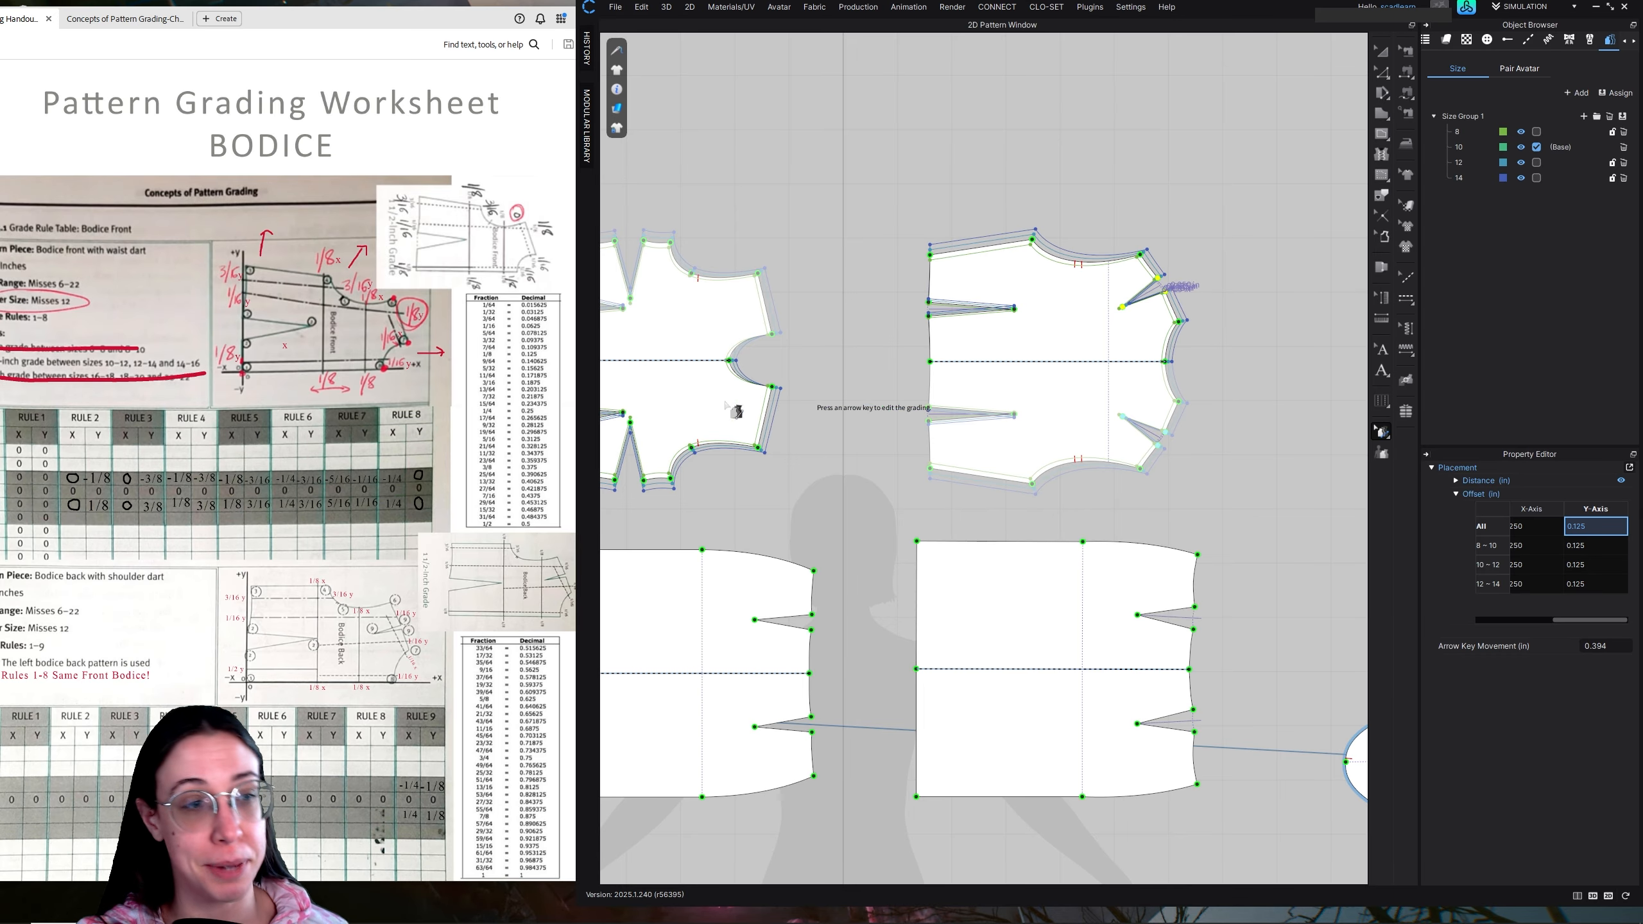
# Review the skirt and sleeve grading worksheets alongside the skirt and sleeve pattern pieces
pyautogui.moveTo(910, 494); pyautogui.dragTo(1097, 420, button='middle')
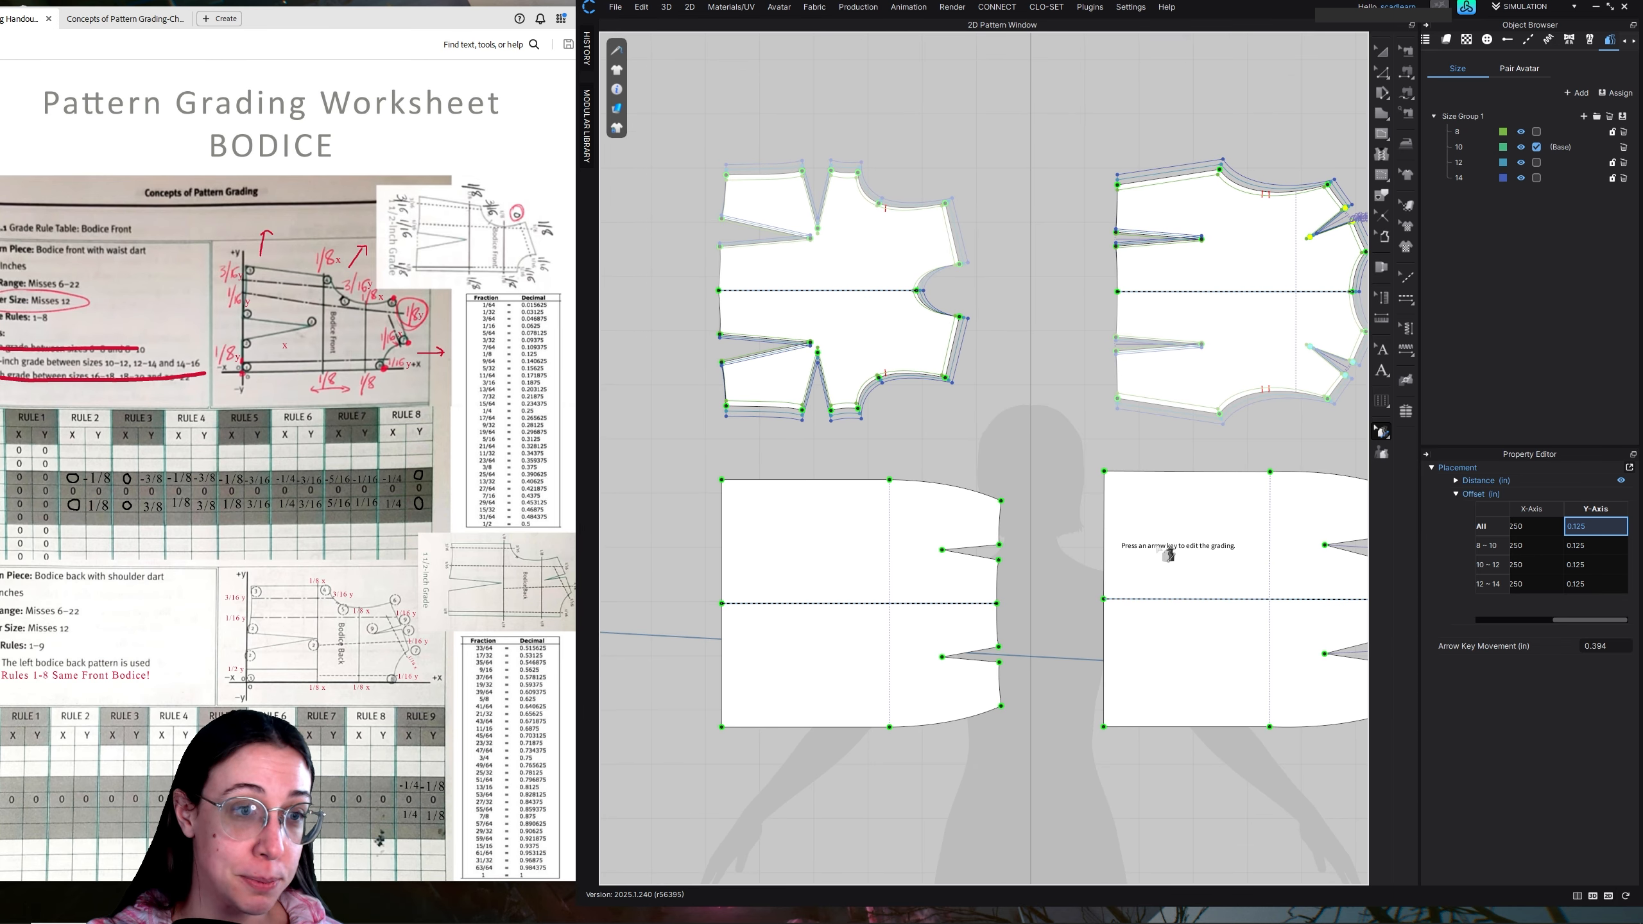
pyautogui.moveTo(1221, 444); pyautogui.dragTo(1117, 396, button='middle')
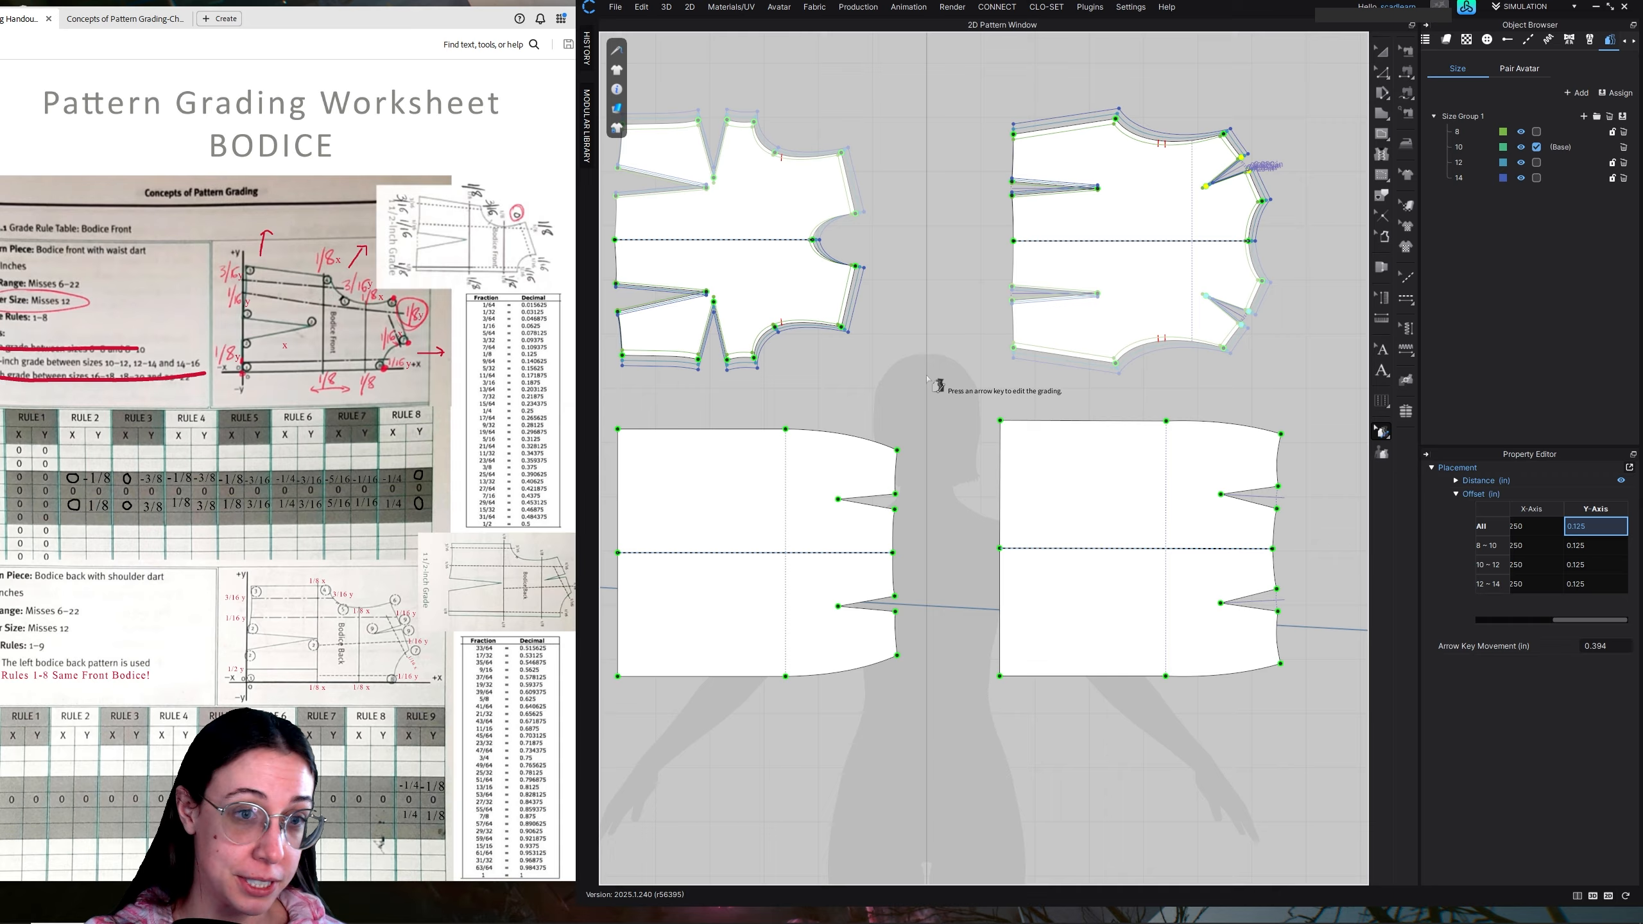
pyautogui.moveTo(937, 382); pyautogui.dragTo(989, 376, button='middle')
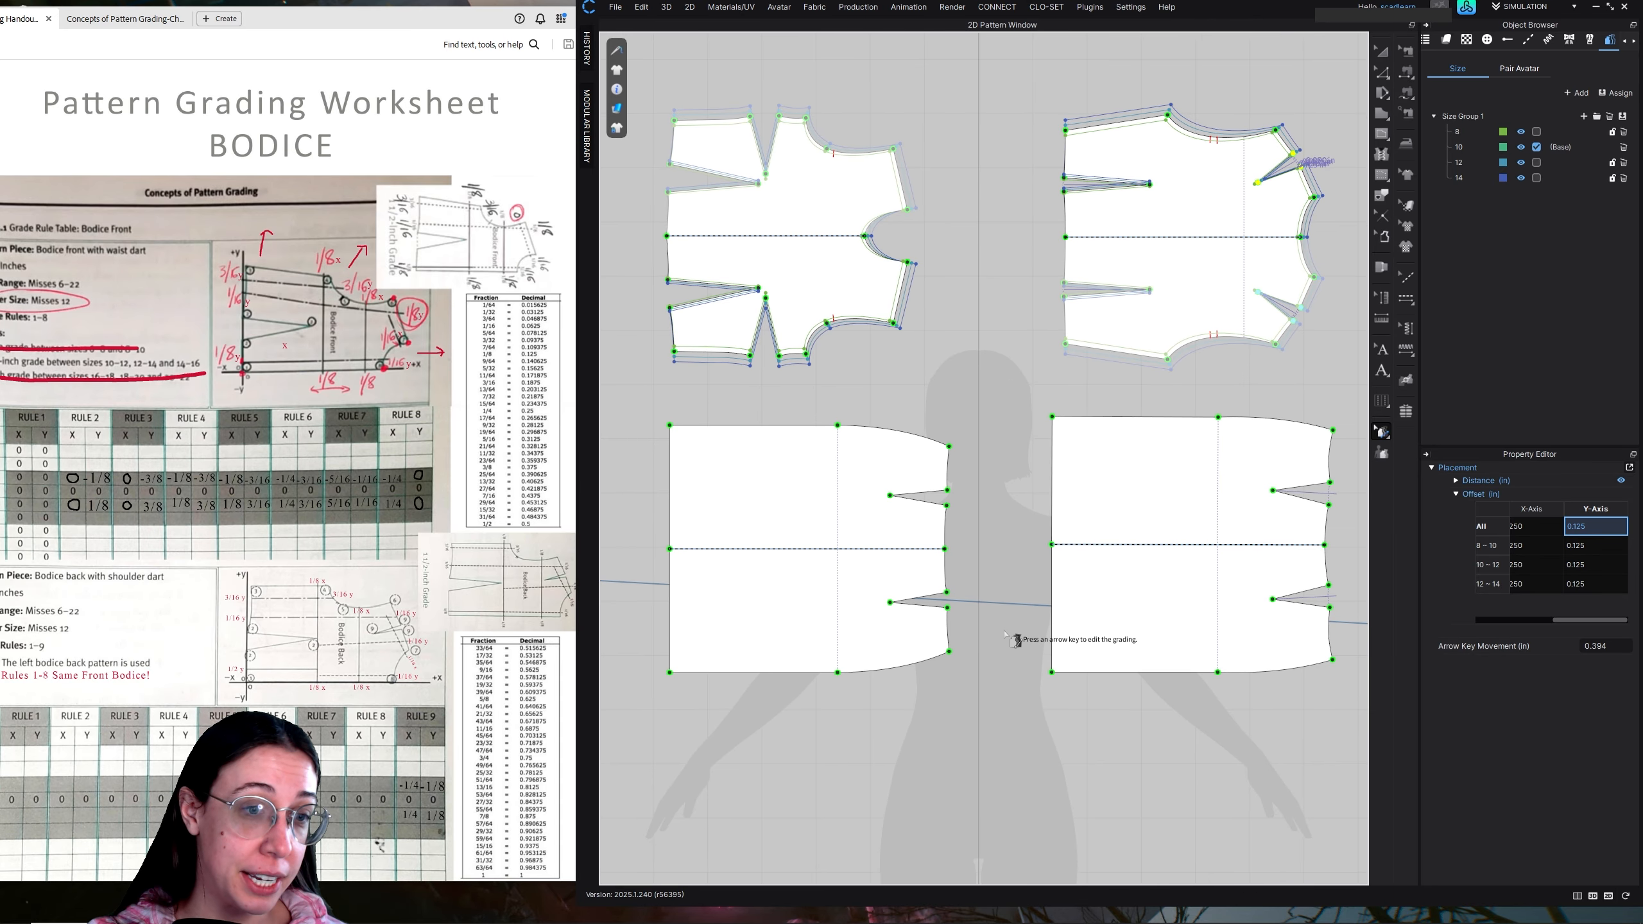
pyautogui.scroll(-5, 424, 616)
pyautogui.scroll(3, 425, 616)
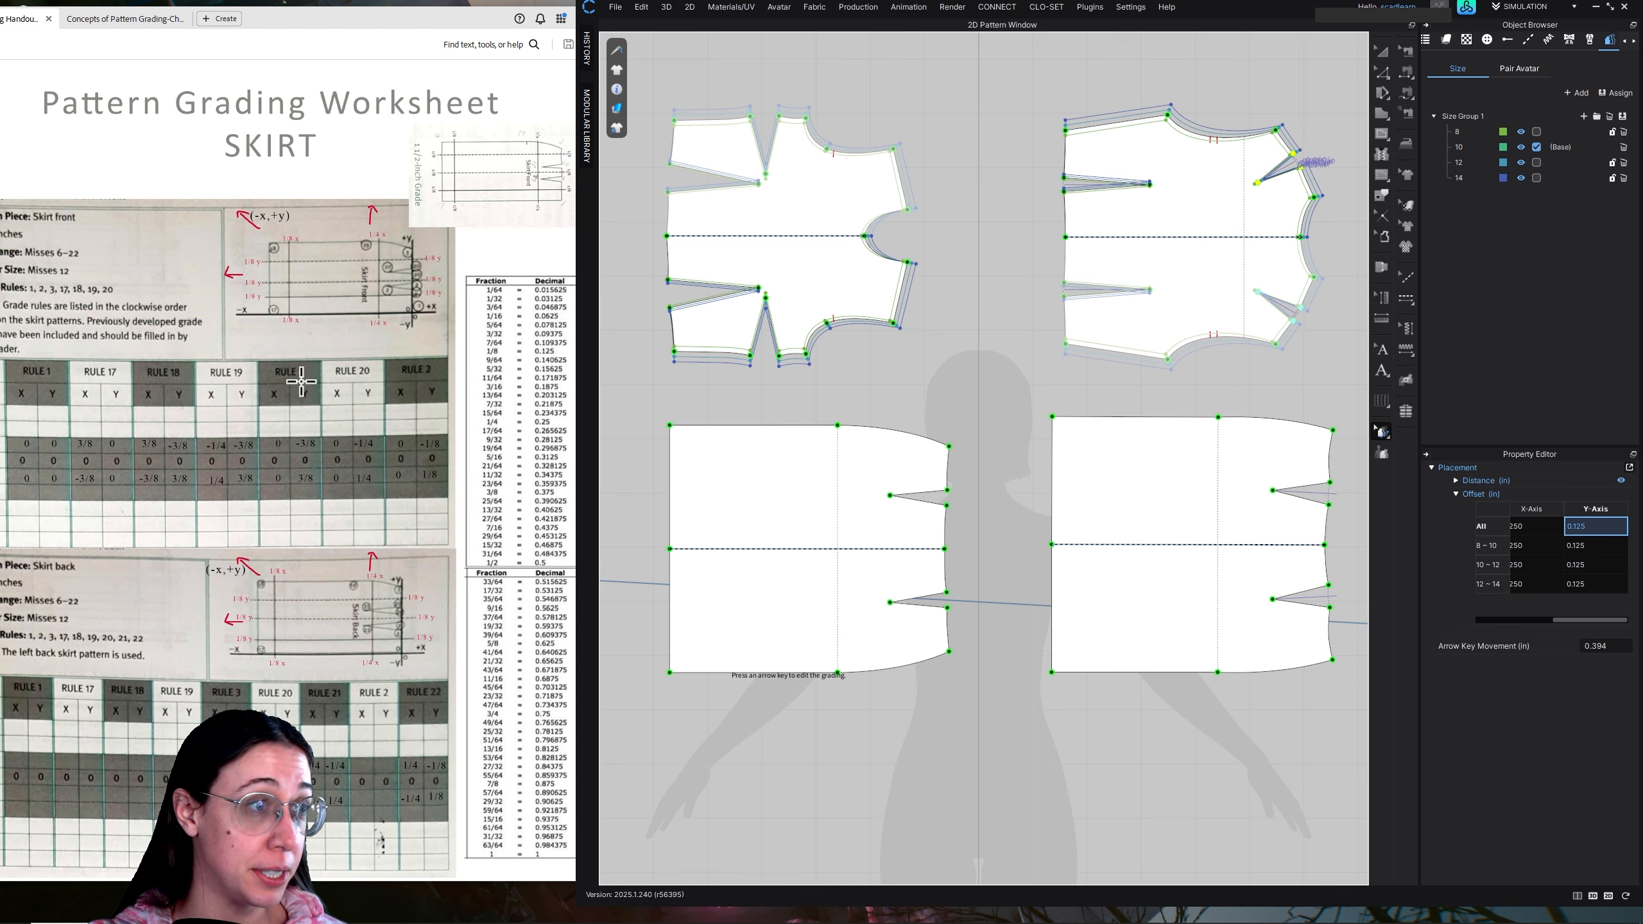
pyautogui.moveTo(869, 580); pyautogui.dragTo(1004, 601, button='middle')
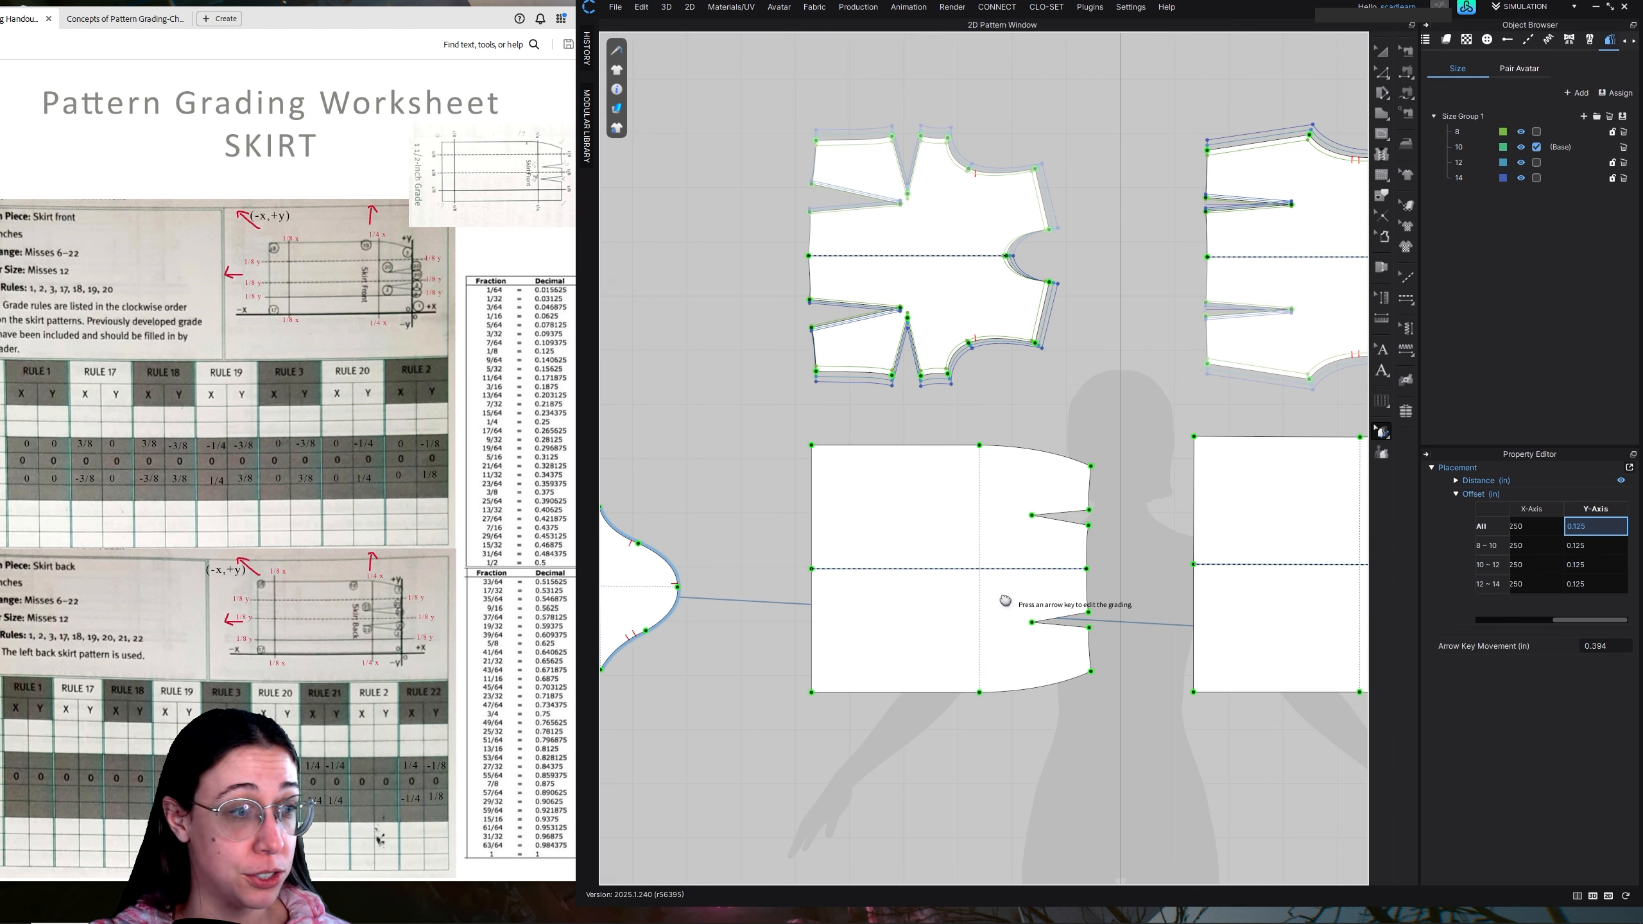
pyautogui.scroll(-3, 396, 598)
pyautogui.moveTo(626, 546); pyautogui.dragTo(942, 505, button='middle')
pyautogui.moveTo(1325, 608); pyautogui.dragTo(781, 543, button='middle')
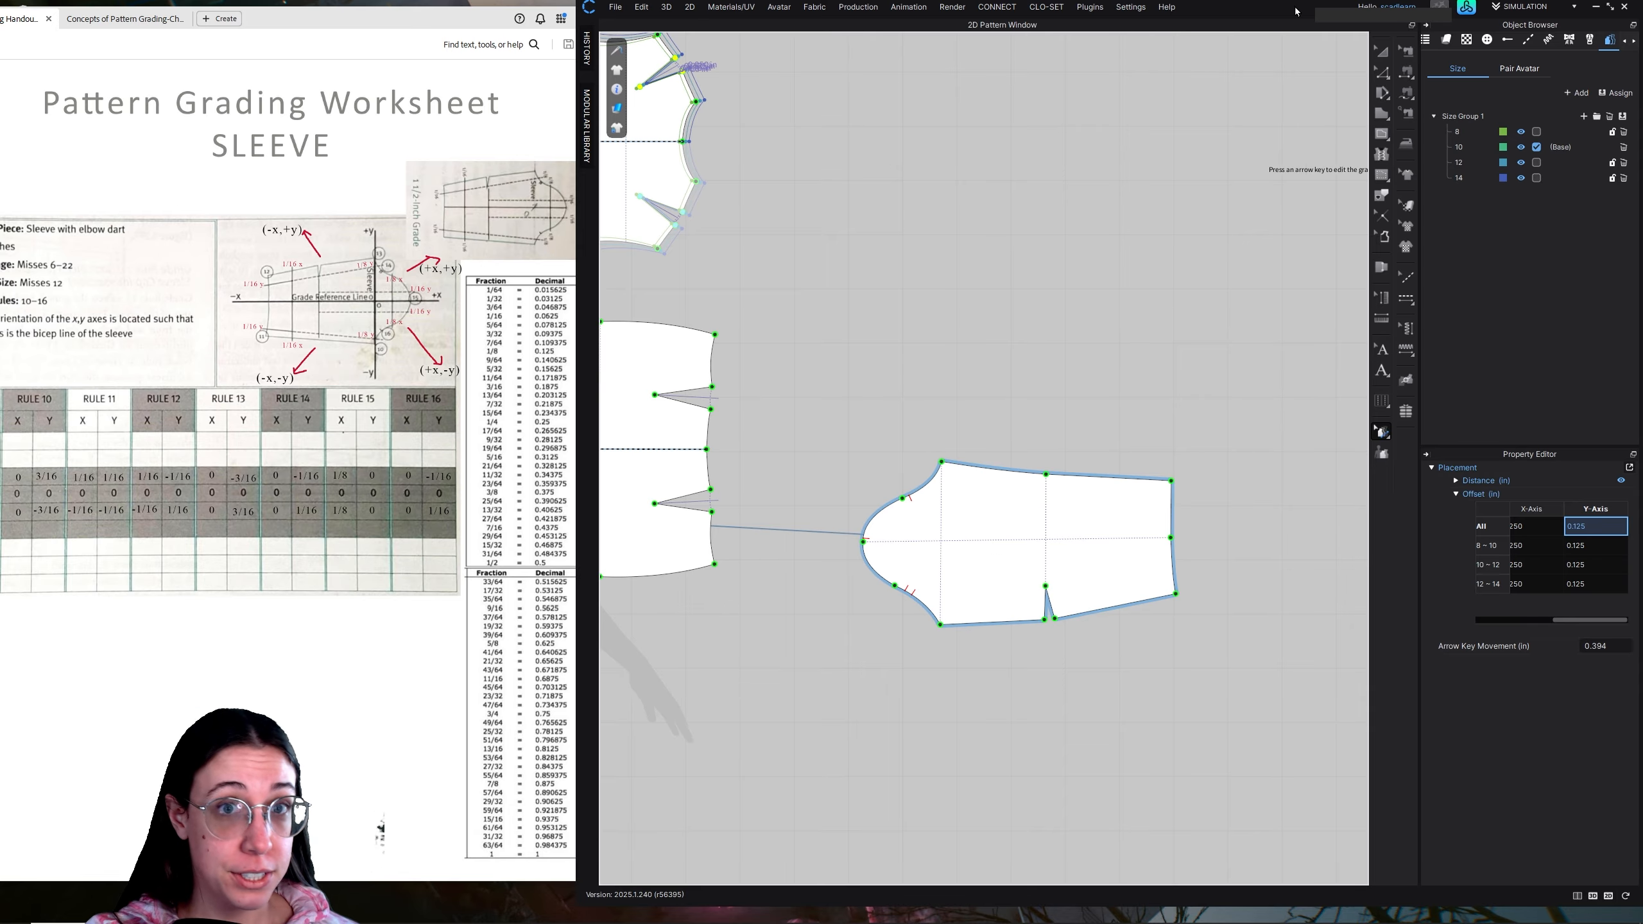
# Rotate the sleeve pattern half a turn so its cap faces the opposite direction
pyautogui.click(1381, 51)
pyautogui.moveTo(1016, 534); pyautogui.dragTo(1015, 546)
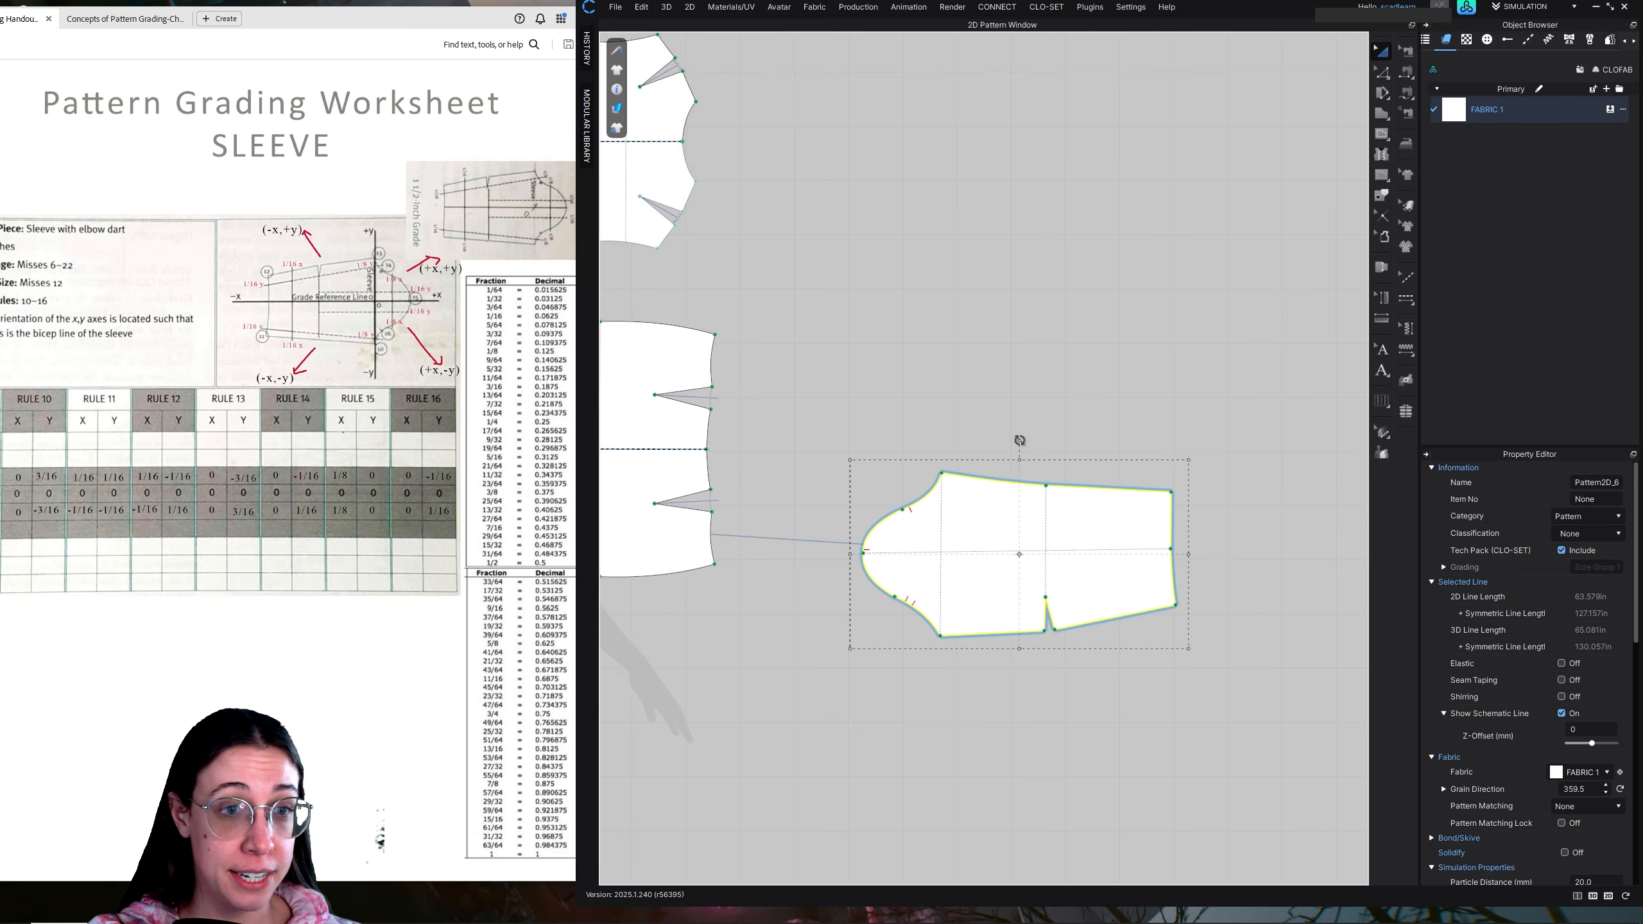
pyautogui.moveTo(1019, 440); pyautogui.dragTo(1019, 668)
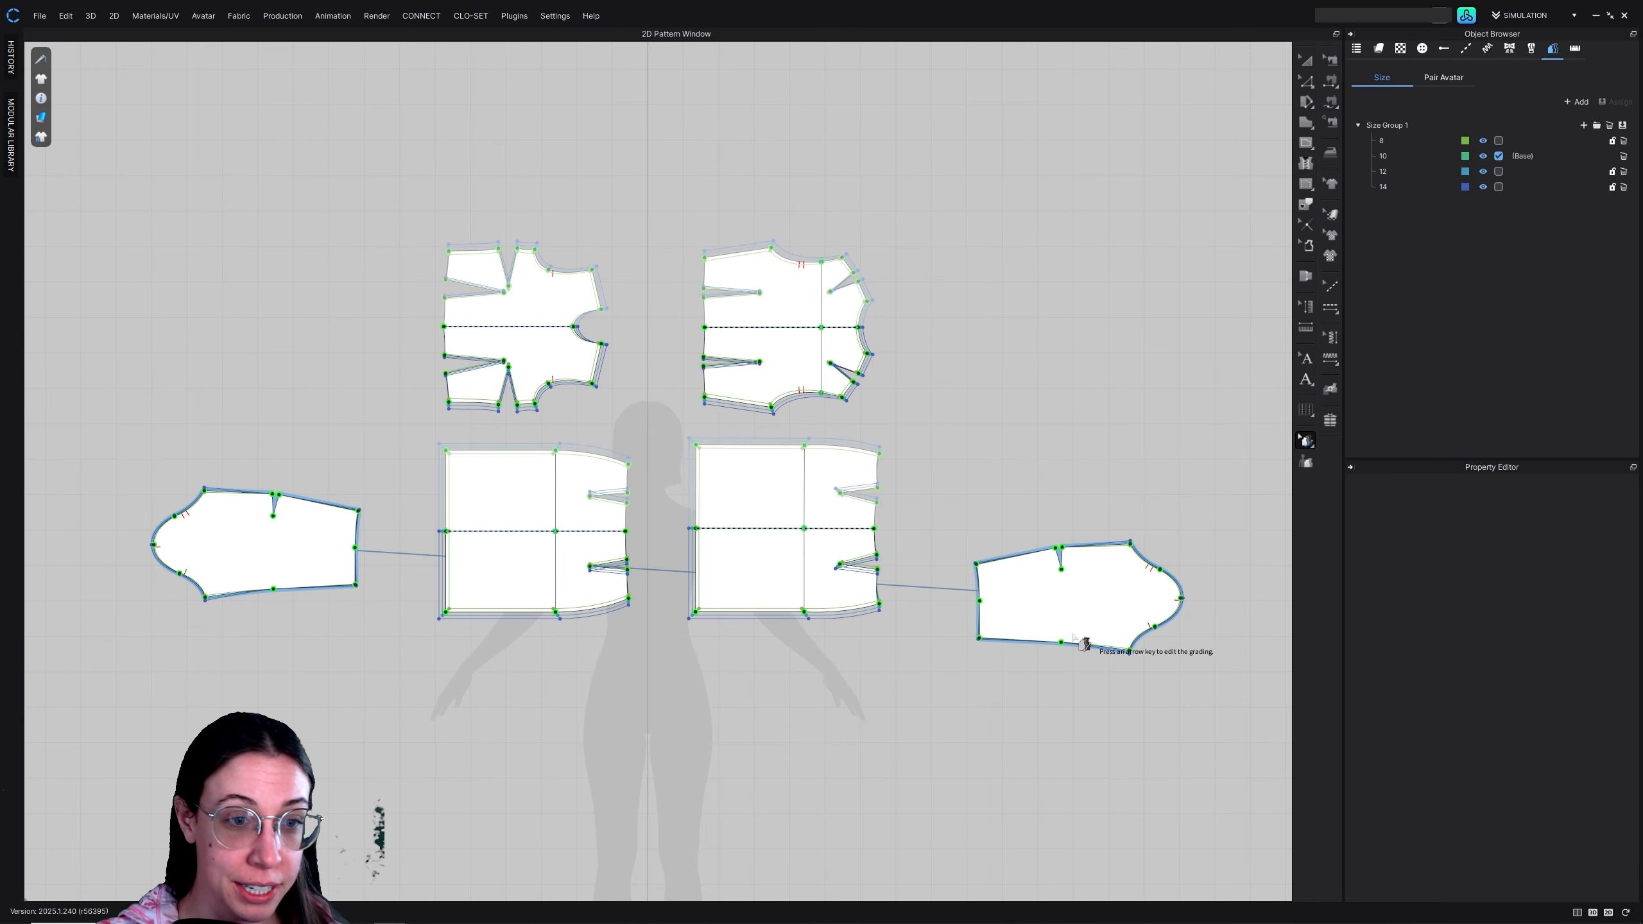
# Convert the elbow-level point on the sleeve's seam opposite the dart to a non-grade point
pyautogui.scroll(5, 1093, 682)
pyautogui.moveTo(1137, 616); pyautogui.dragTo(1004, 600, button='middle')
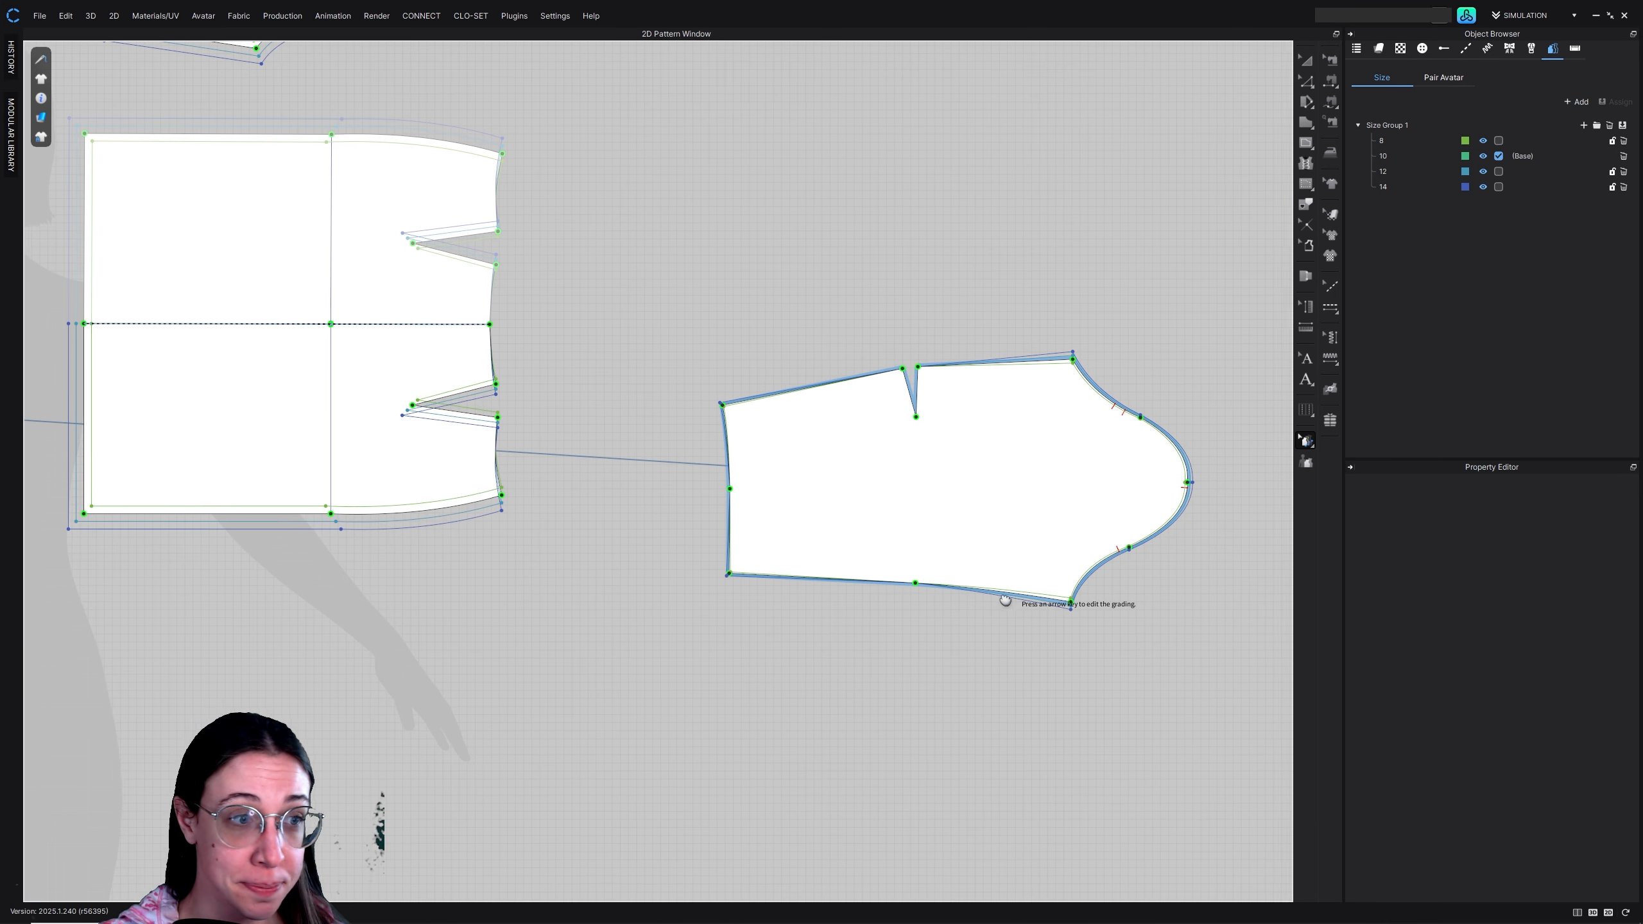
pyautogui.scroll(4, 1031, 561)
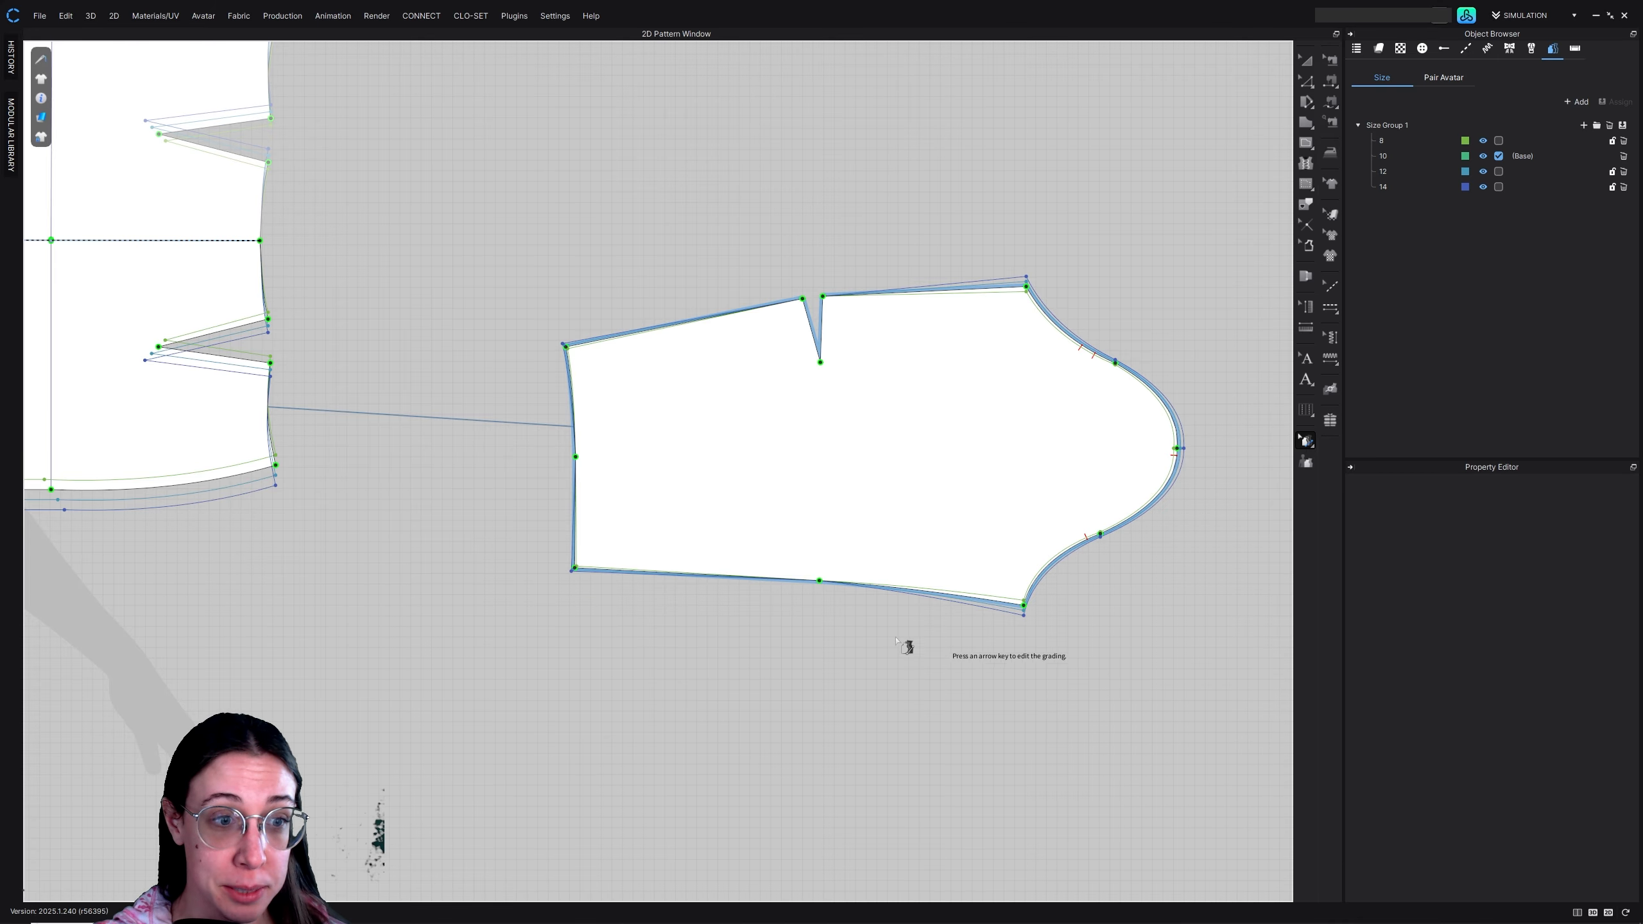
pyautogui.rightClick(820, 583)
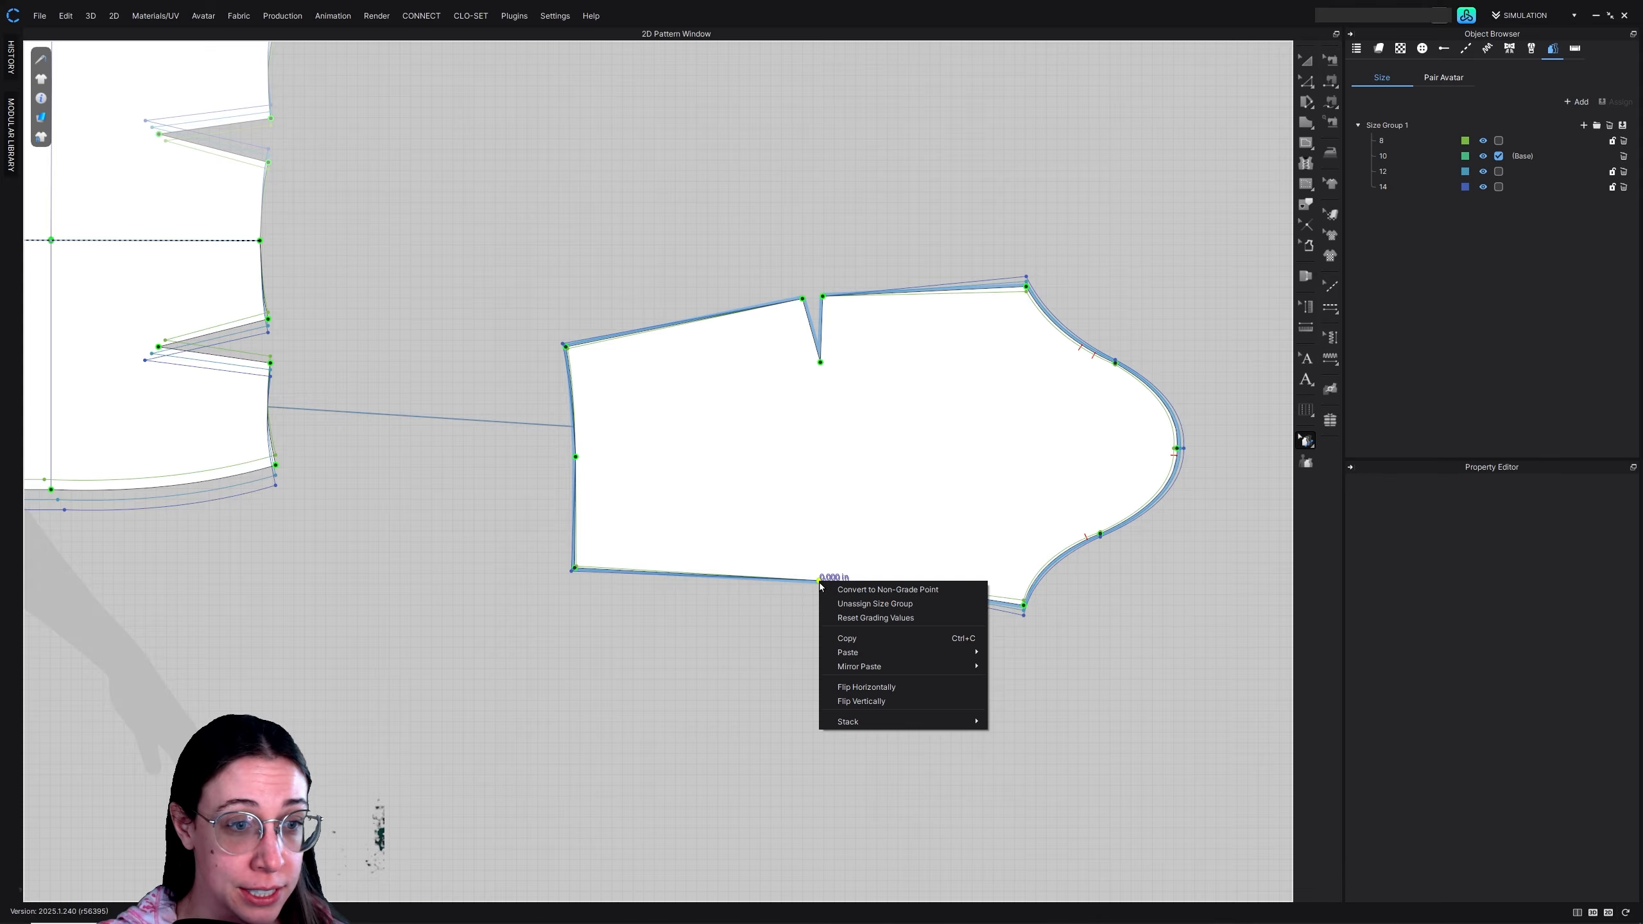
pyautogui.click(886, 589)
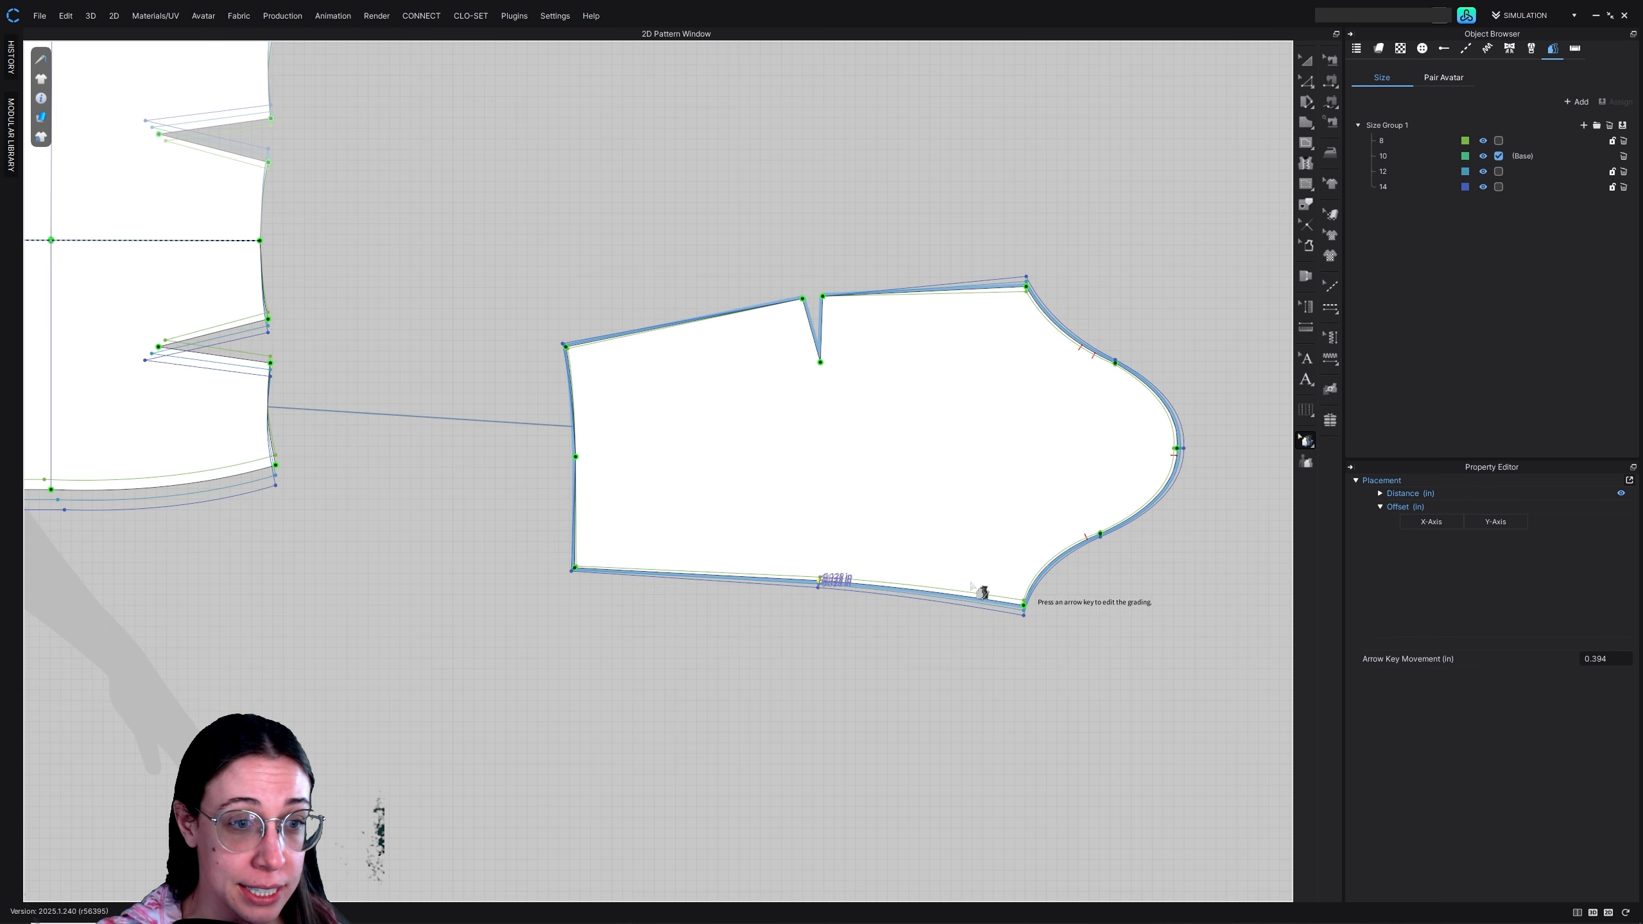
pyautogui.rightClick(575, 457)
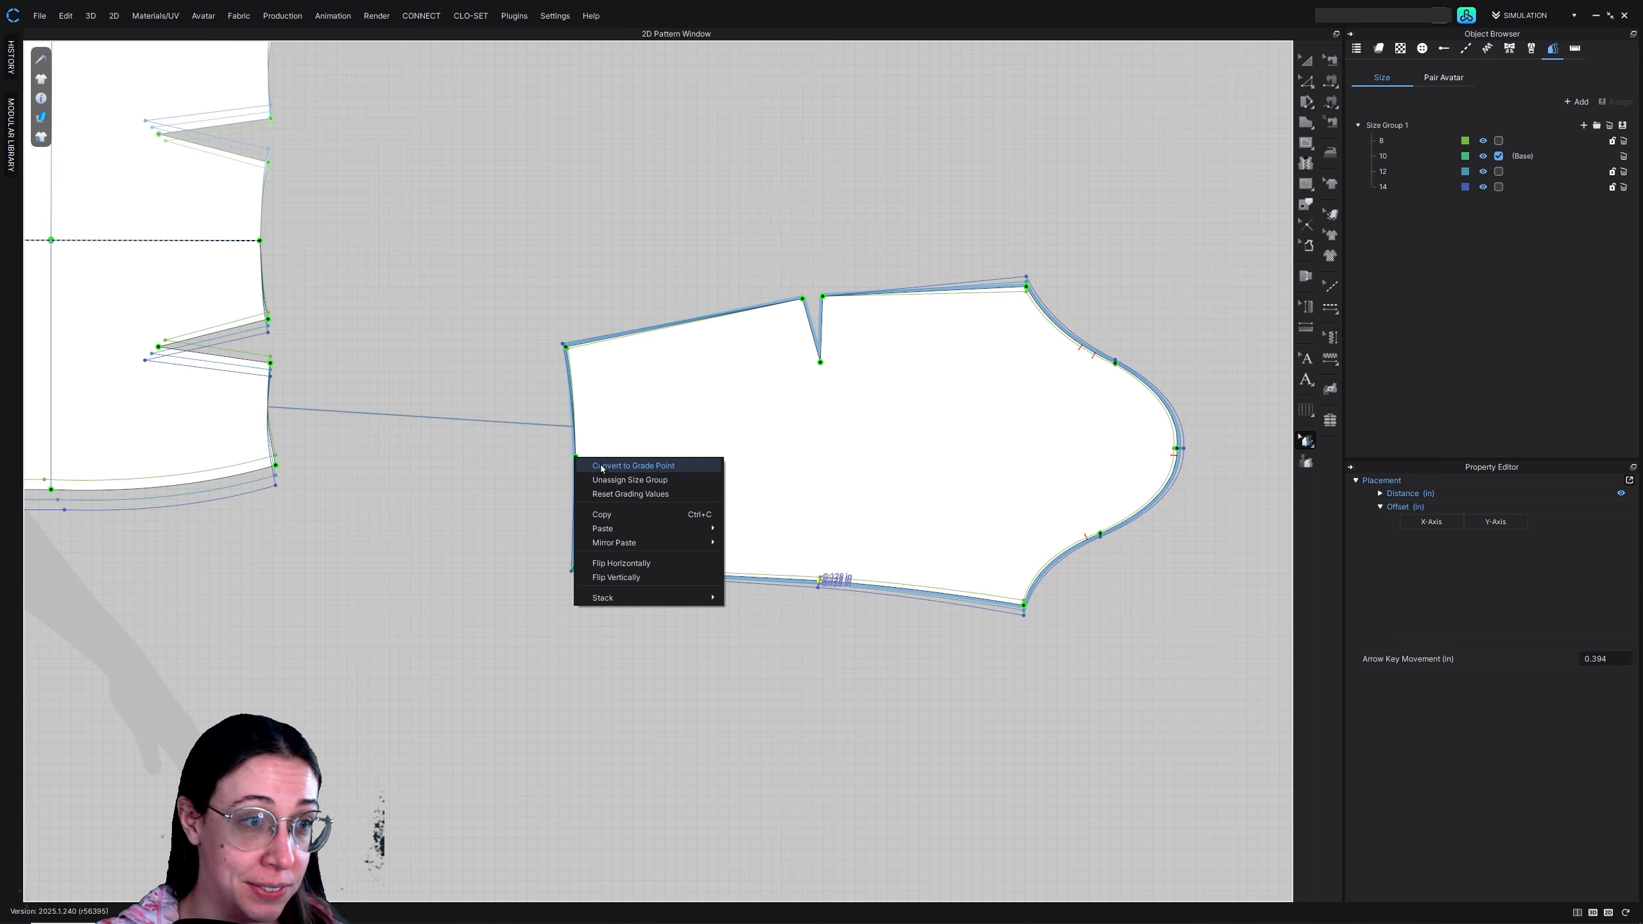
pyautogui.click(601, 466)
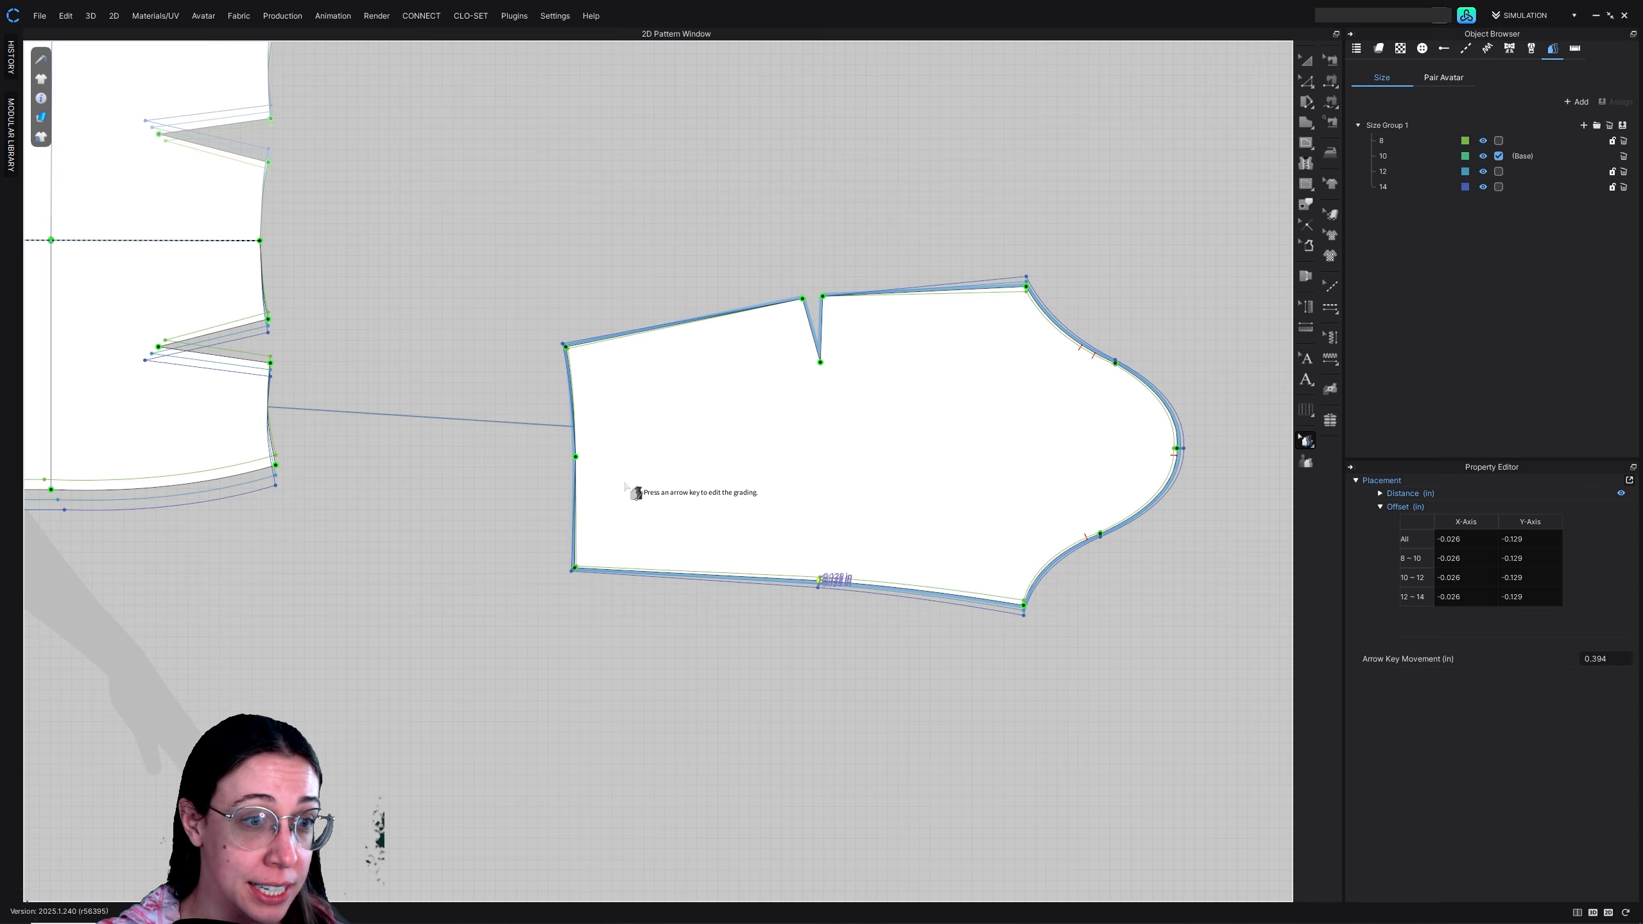
pyautogui.rightClick(575, 458)
pyautogui.click(648, 466)
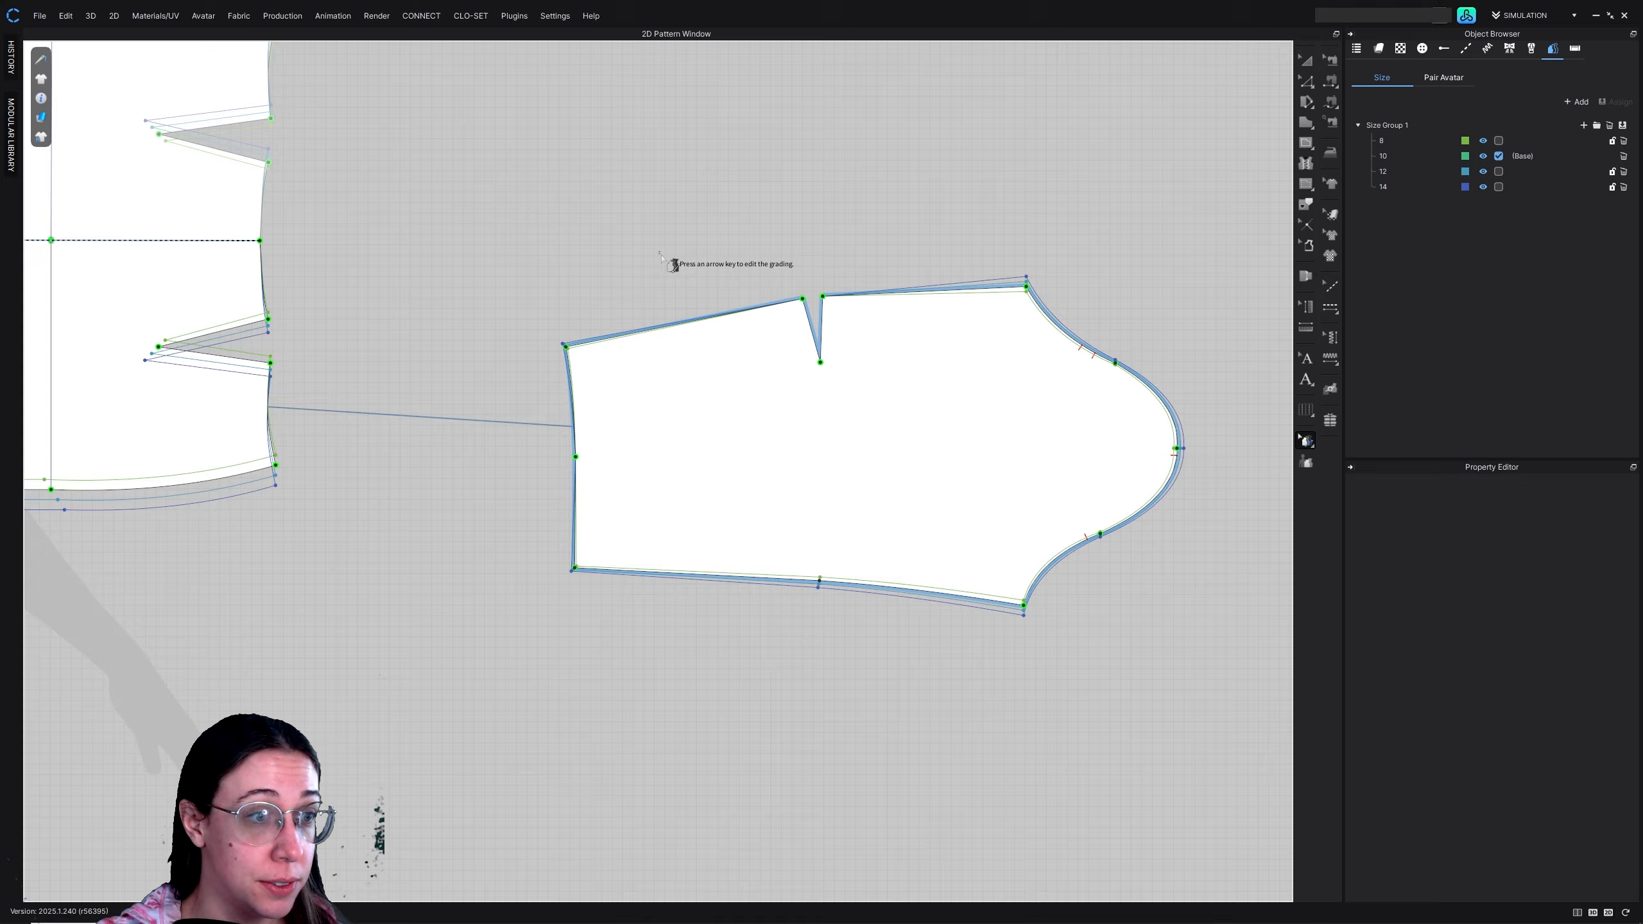
# Convert the sleeve's elbow dart points and the middle point of its wrist edge to non-grade points
pyautogui.click(825, 353)
pyautogui.rightClick(826, 301)
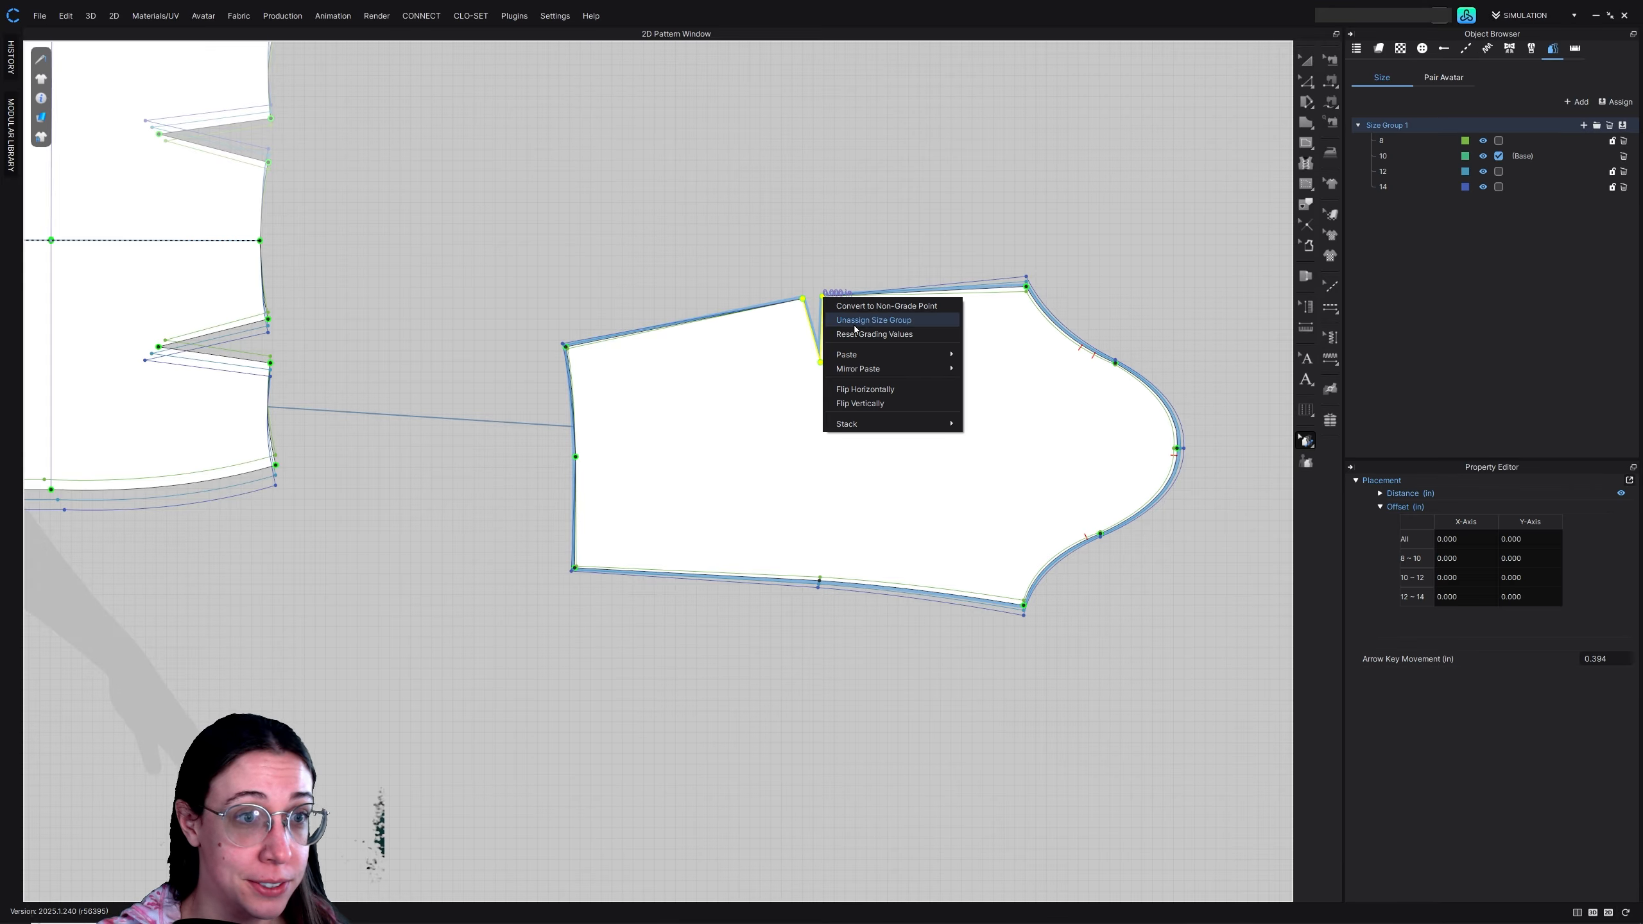
pyautogui.click(885, 310)
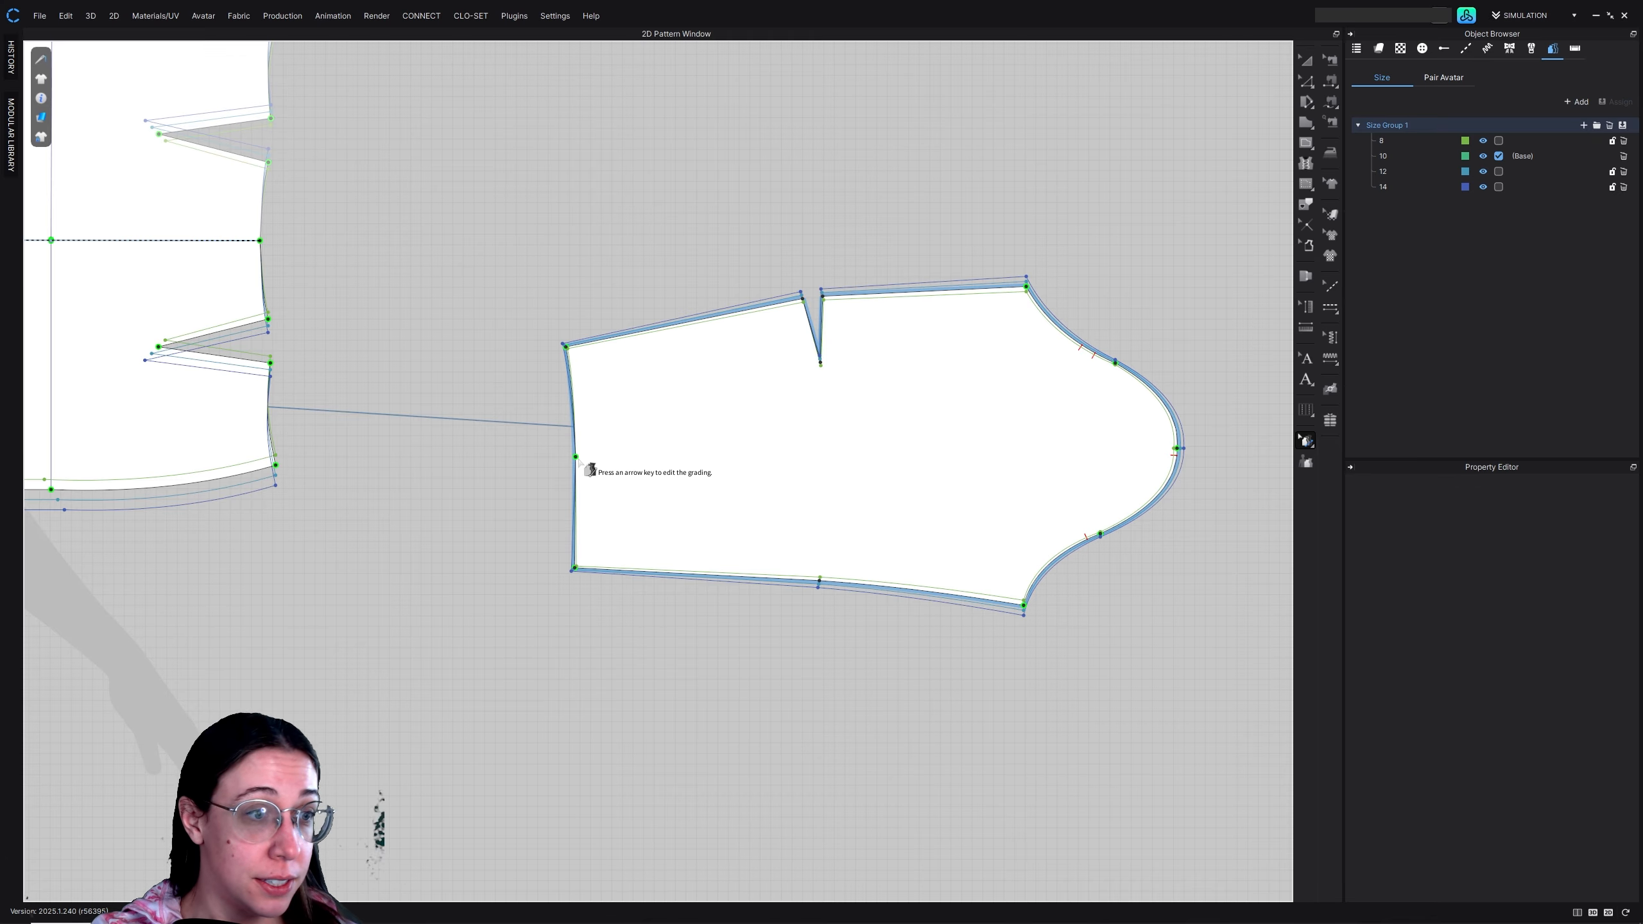
pyautogui.click(575, 457)
pyautogui.rightClick(575, 457)
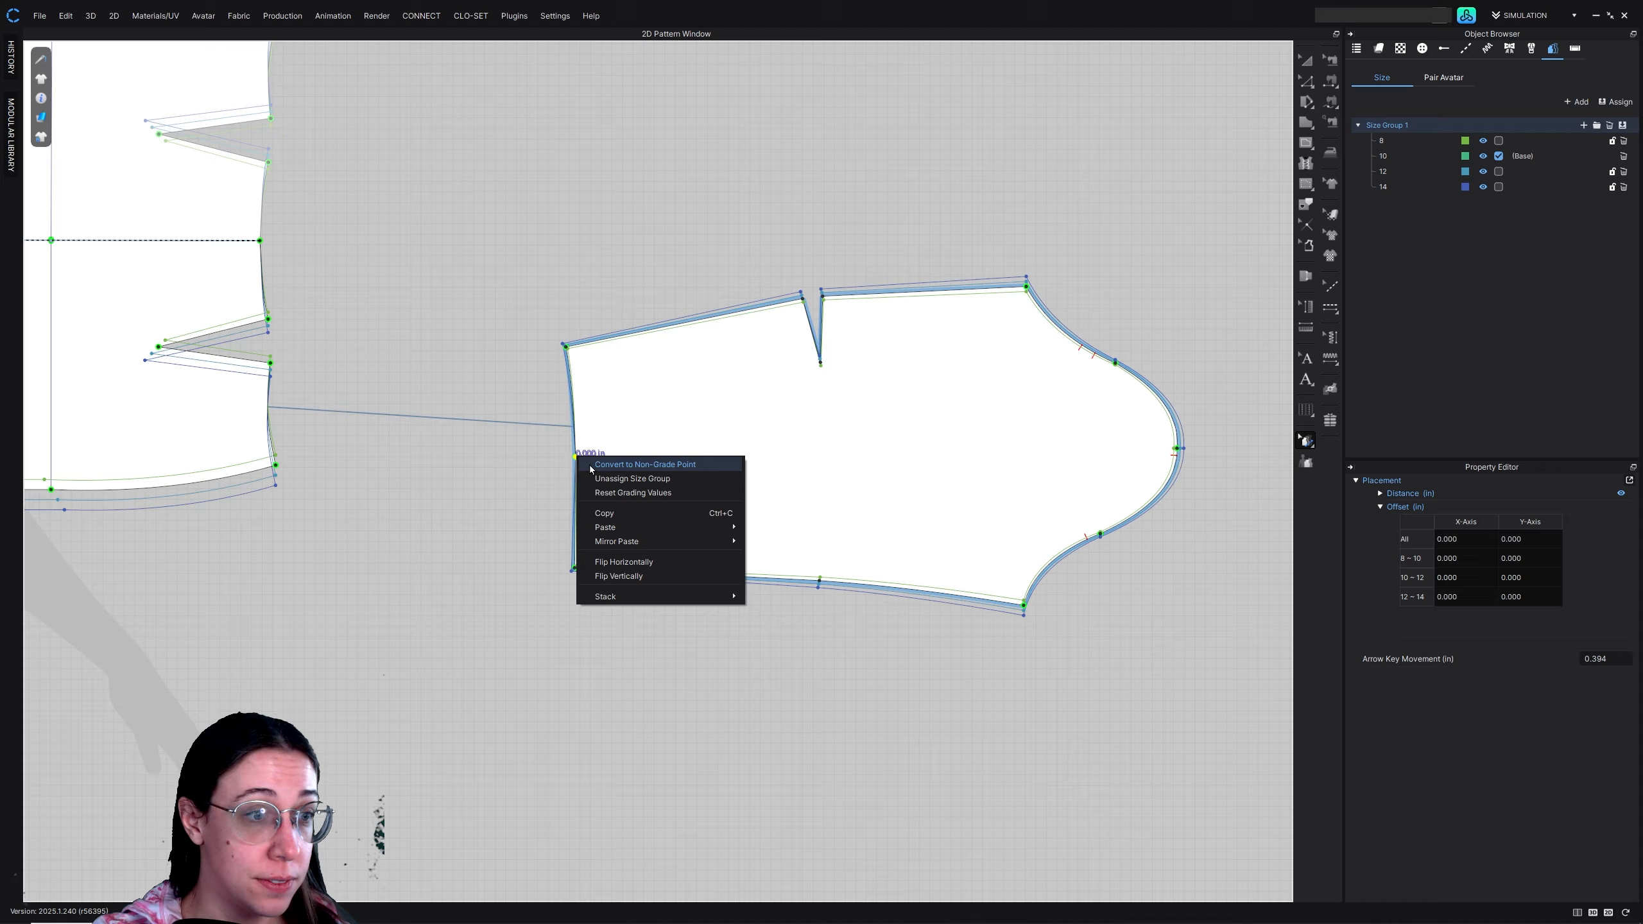
pyautogui.click(631, 479)
# Inspect the graded outlines of the sleeve, skirt and bodice pieces across the whole pattern set
pyautogui.moveTo(584, 581); pyautogui.dragTo(769, 568, button='middle')
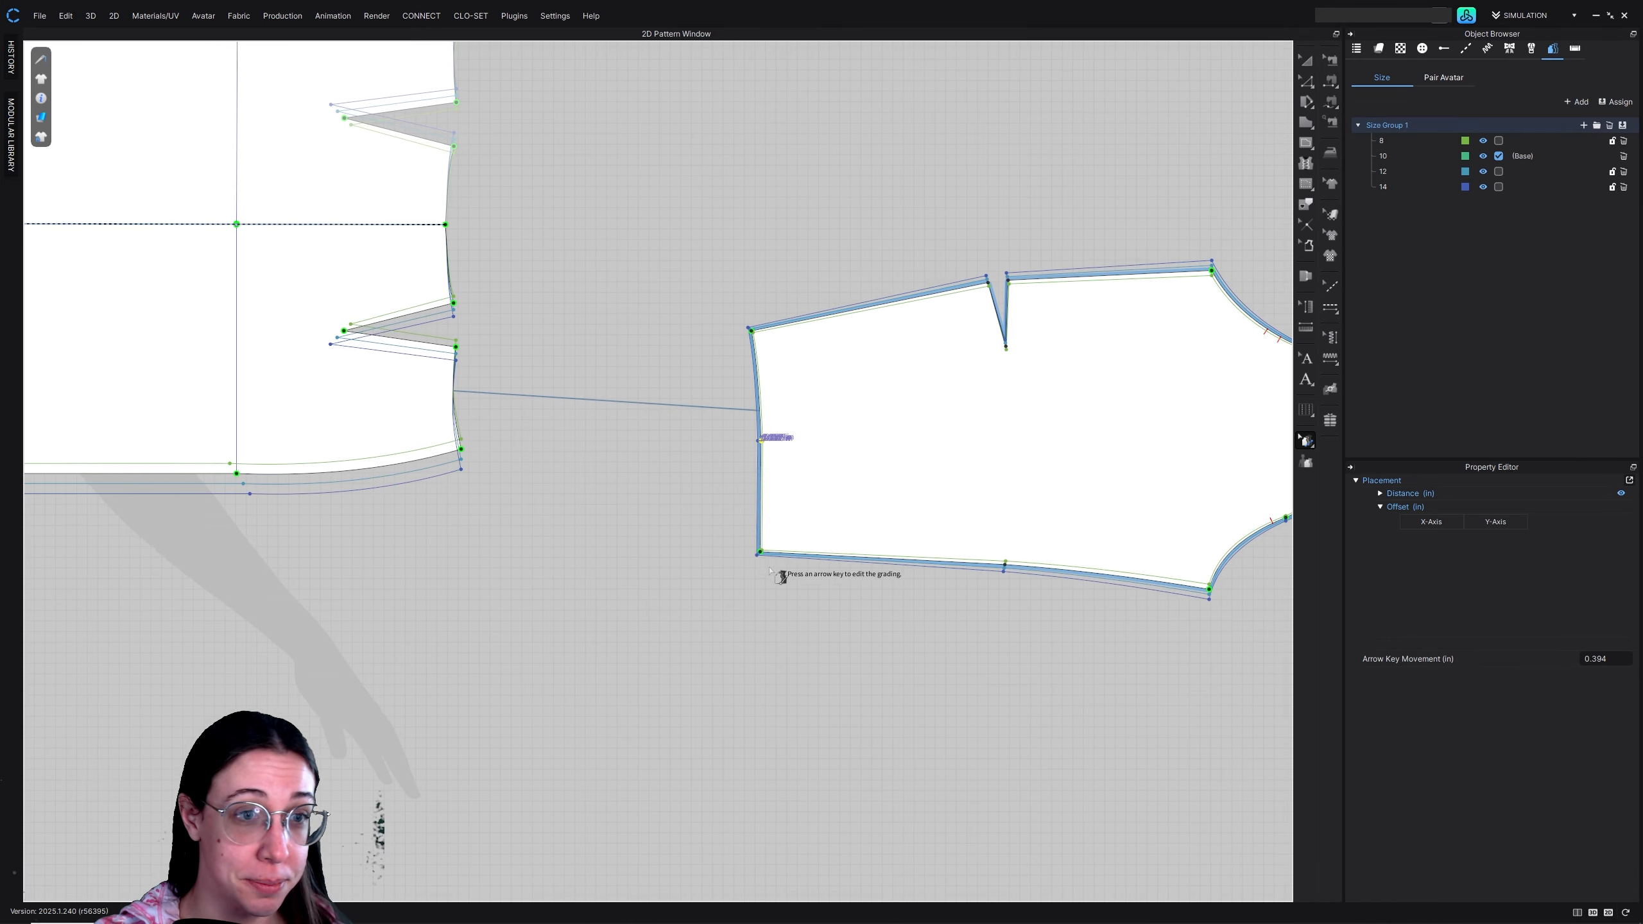
pyautogui.scroll(-8, 817, 602)
pyautogui.moveTo(662, 606); pyautogui.dragTo(843, 529, button='middle')
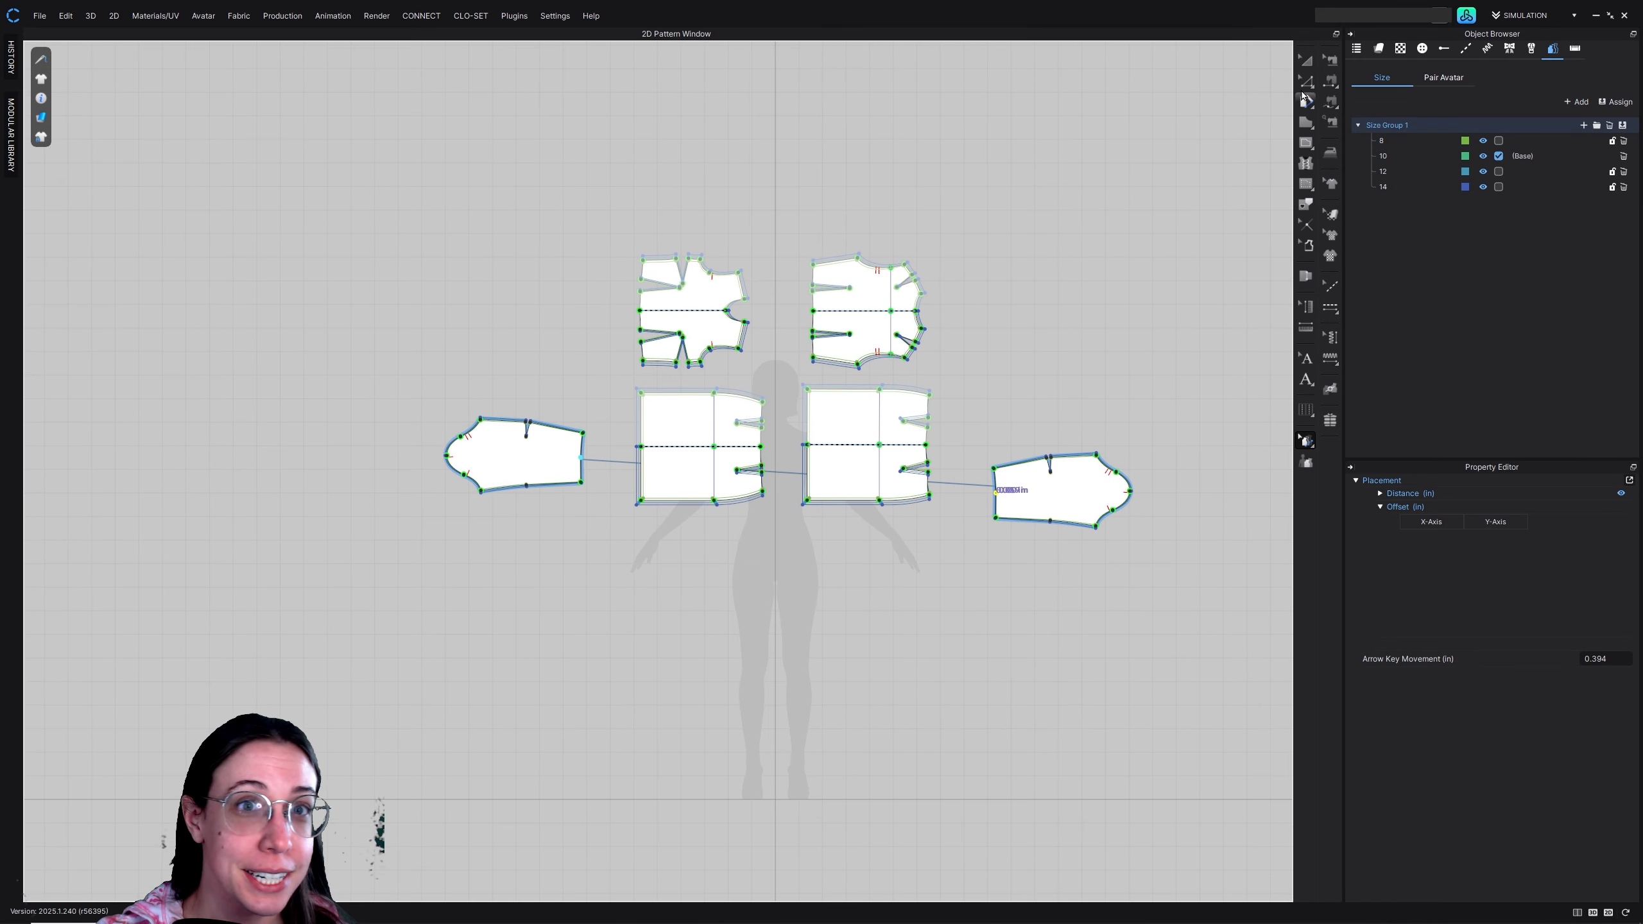
pyautogui.click(1307, 61)
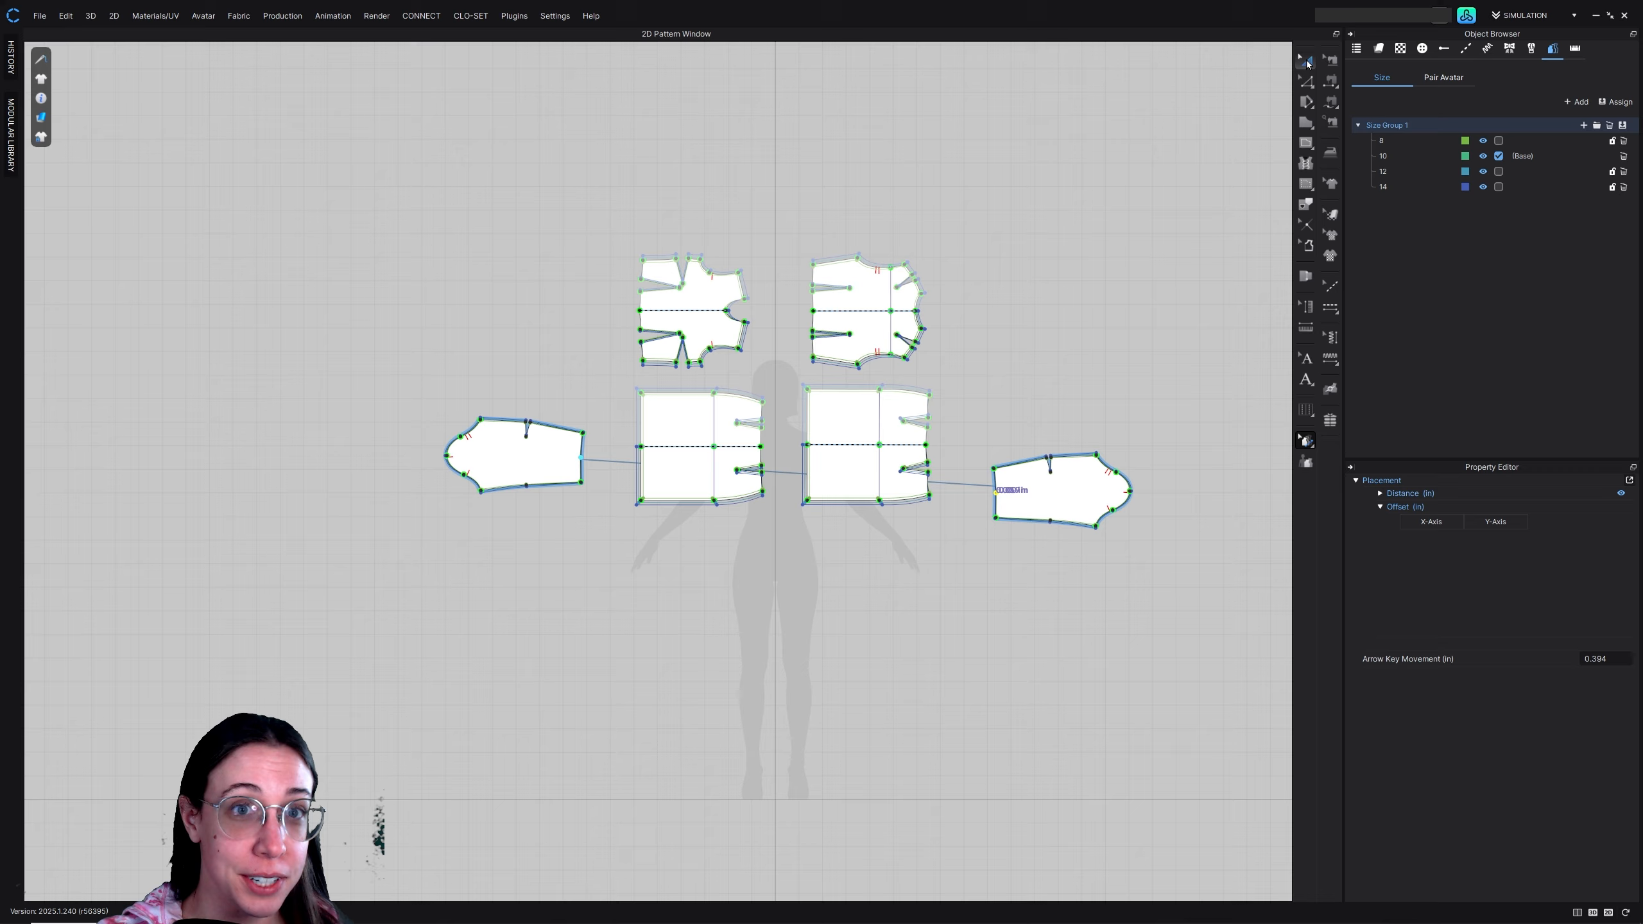
pyautogui.click(1307, 445)
pyautogui.scroll(6, 1034, 485)
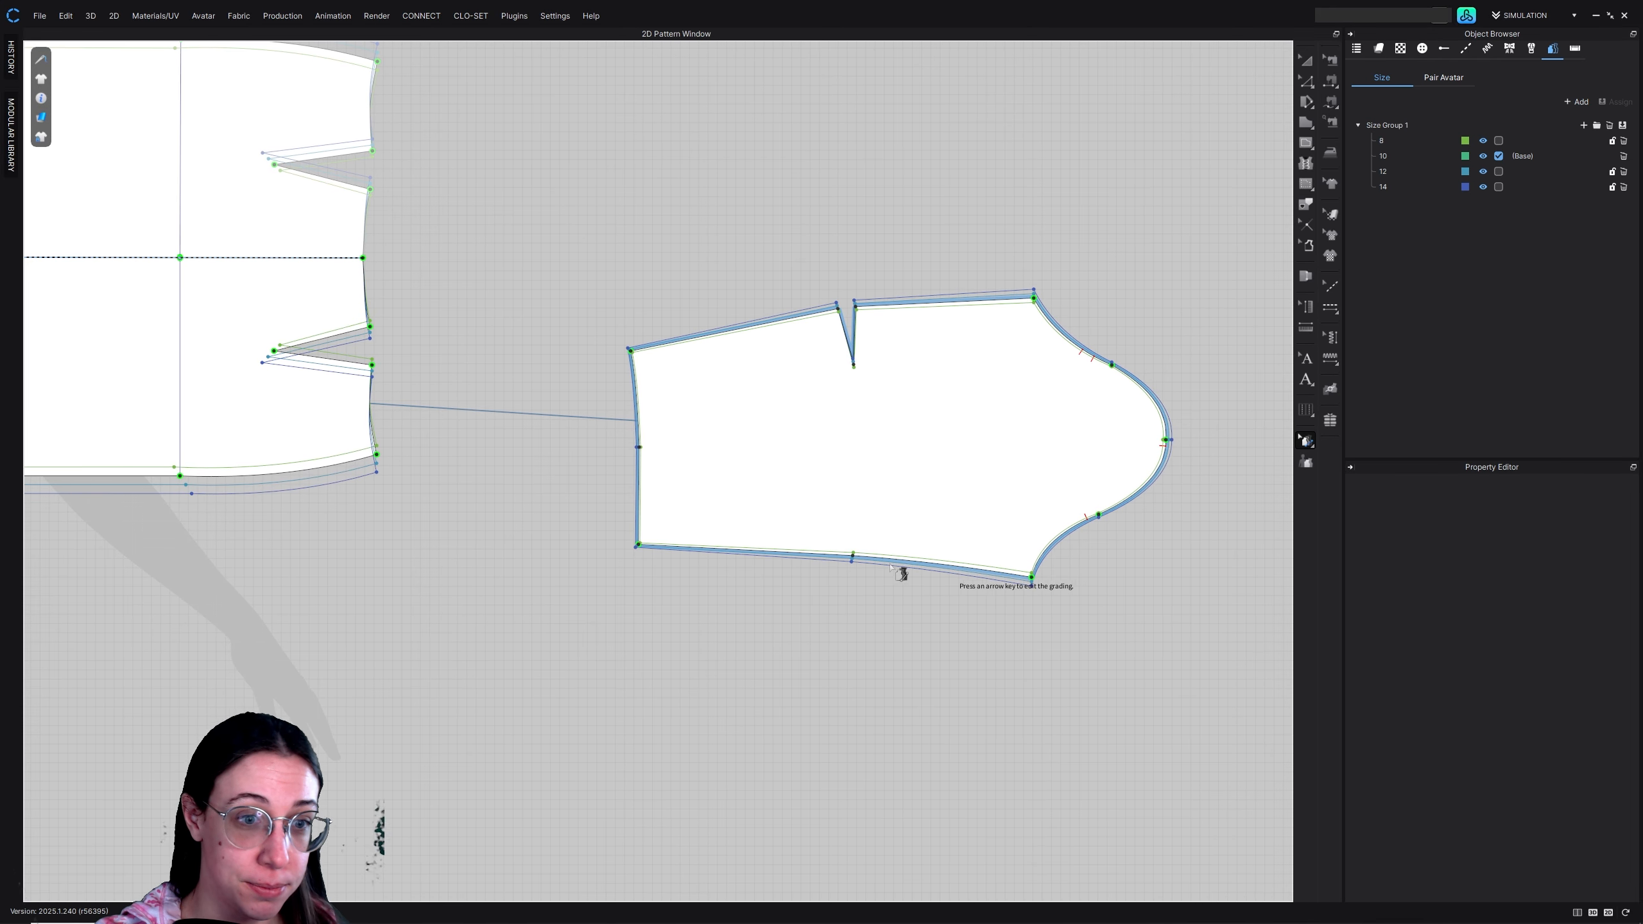
pyautogui.scroll(-4, 705, 530)
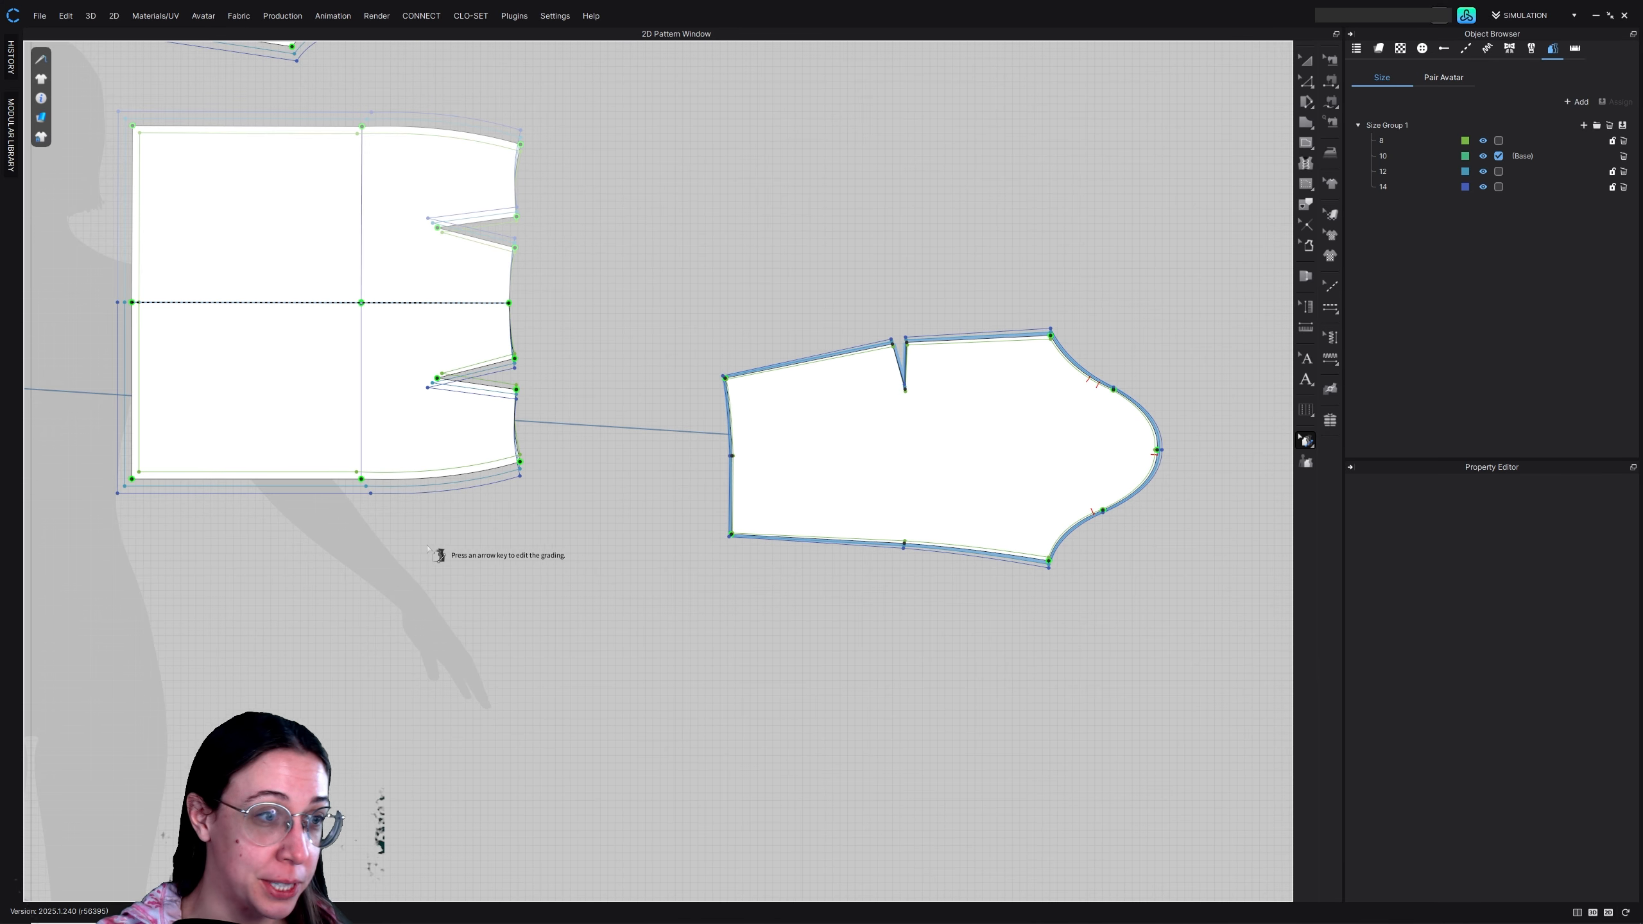
pyautogui.moveTo(362, 540); pyautogui.dragTo(776, 585, button='middle')
pyautogui.scroll(-2, 747, 612)
pyautogui.moveTo(1015, 632); pyautogui.dragTo(1064, 604, button='middle')
pyautogui.moveTo(637, 464); pyautogui.dragTo(708, 608, button='middle')
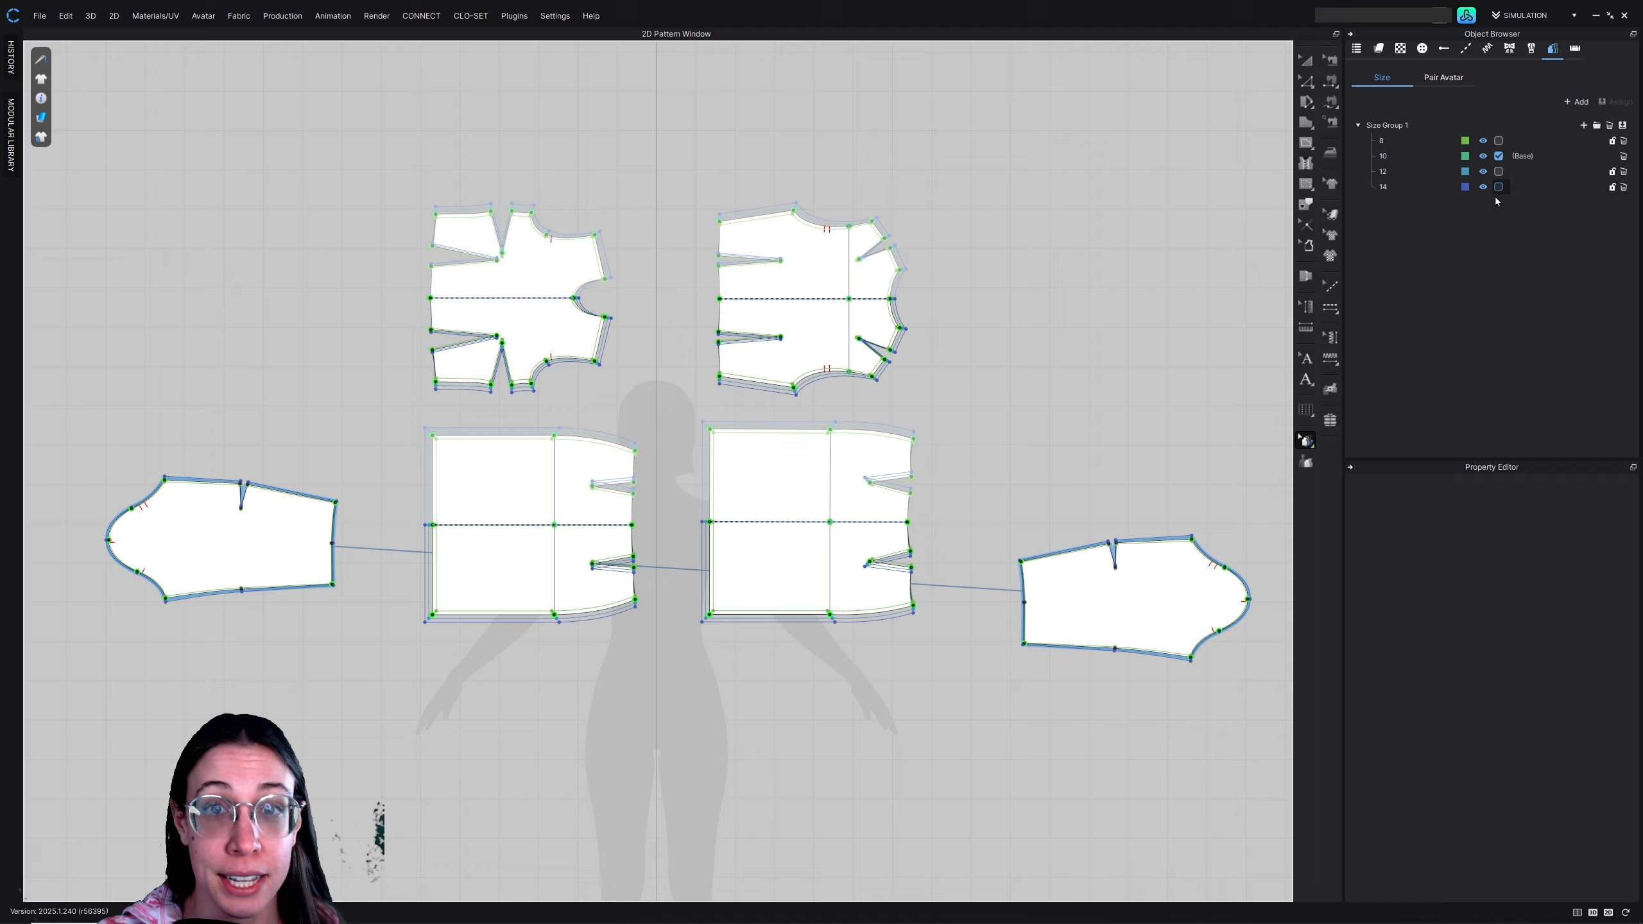
# Try size 8 and size 14 as the base size to preview the pattern pieces
pyautogui.click(1499, 141)
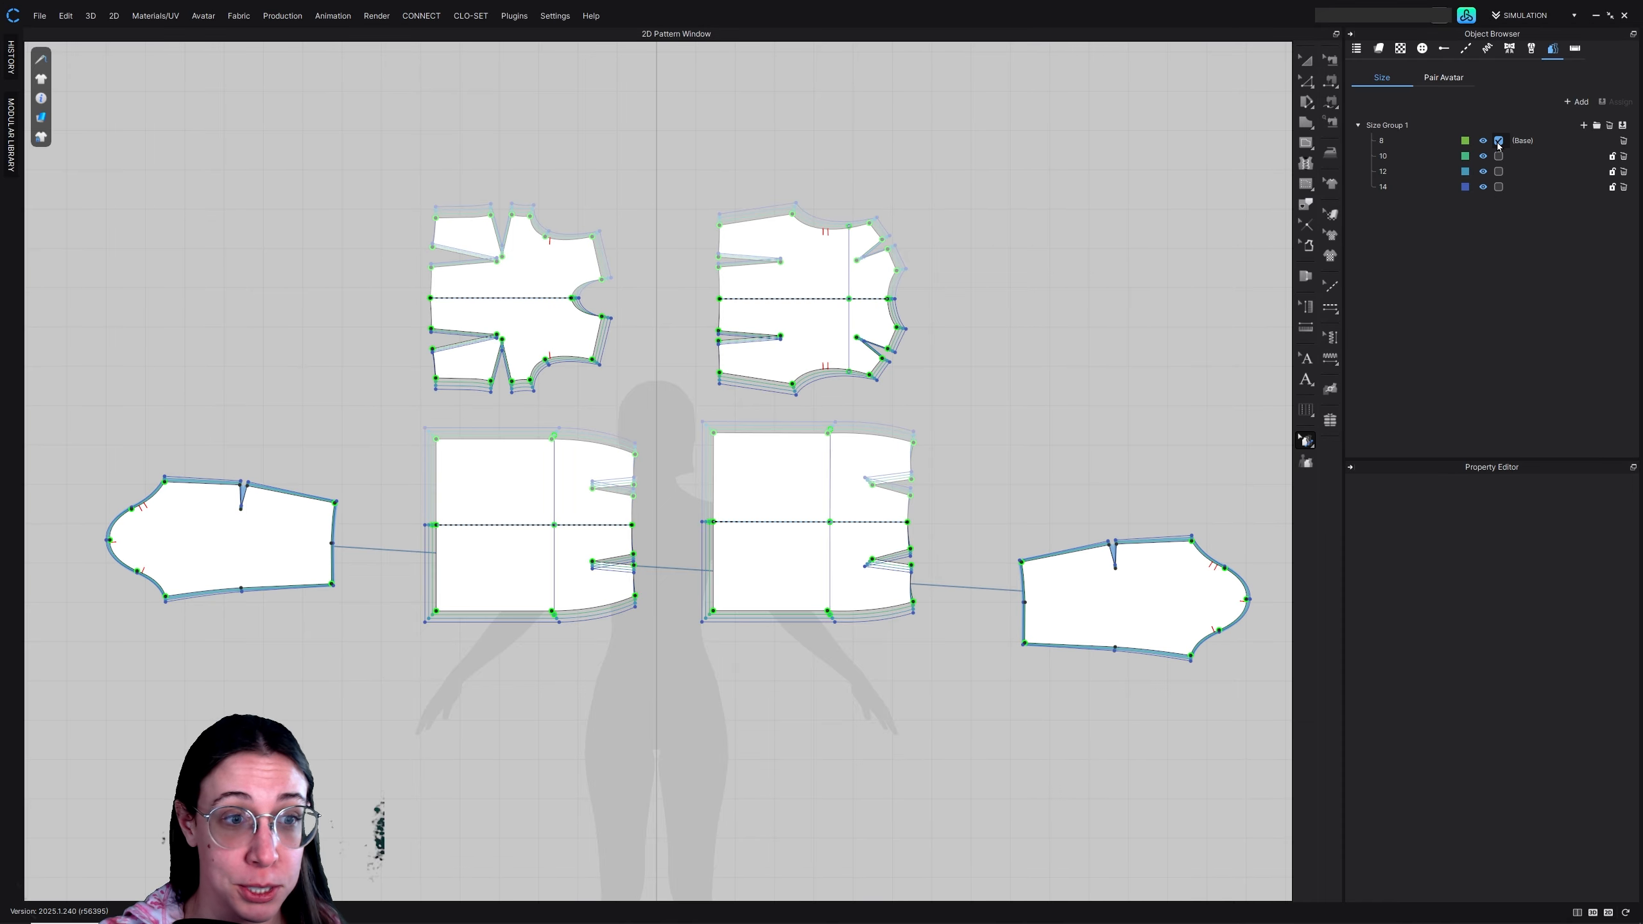
pyautogui.click(1499, 187)
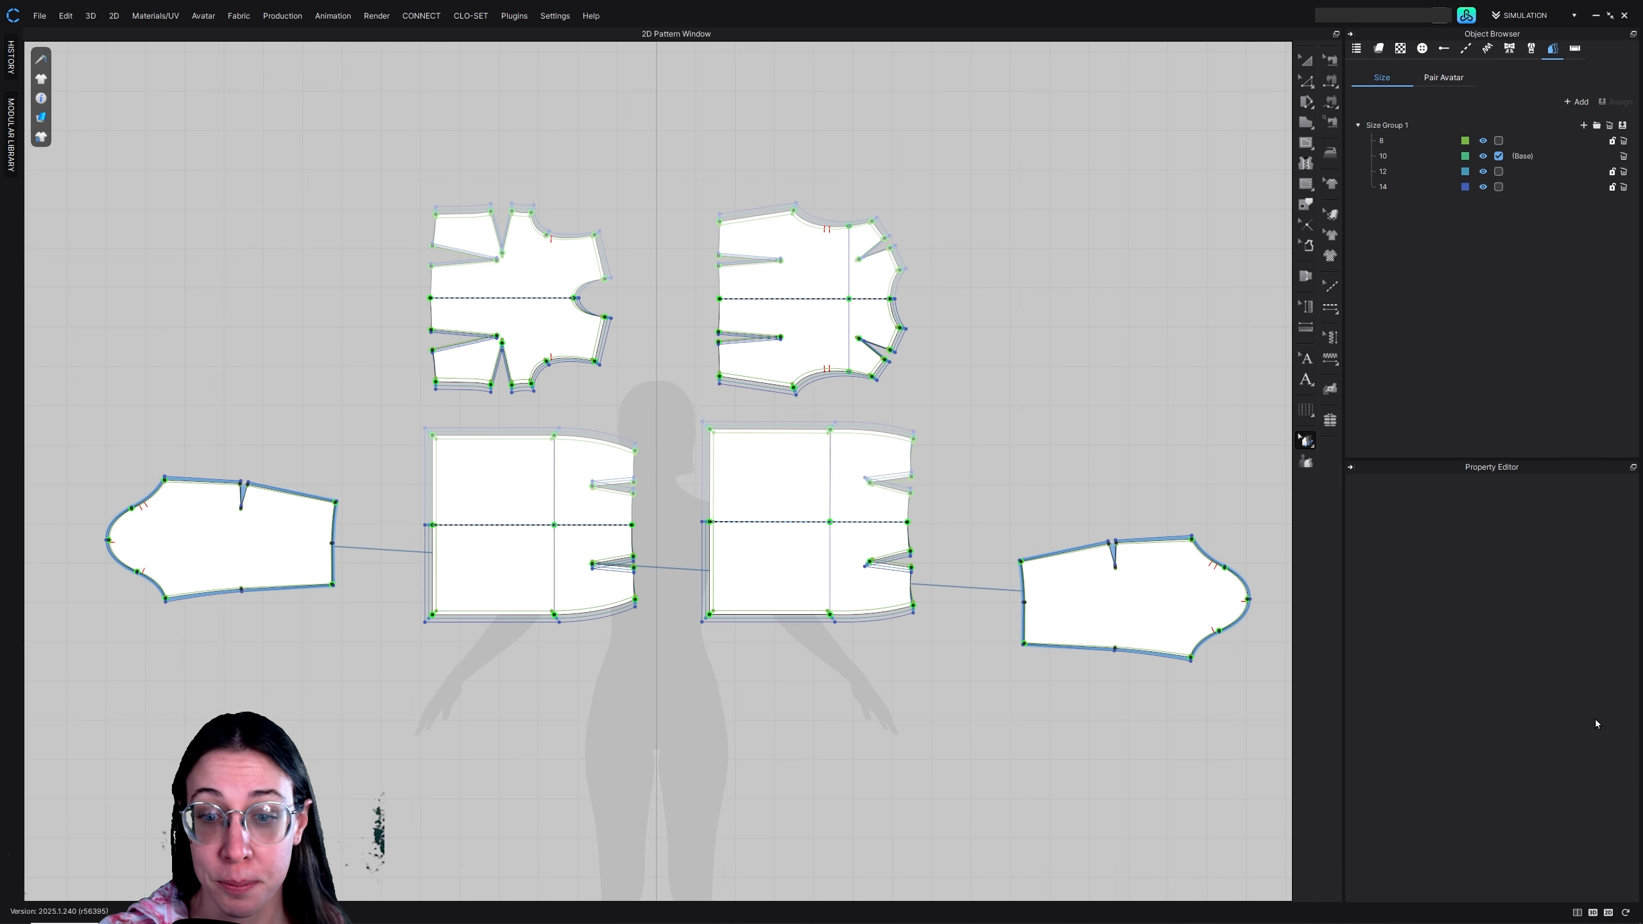
# Show the 3D garment view beside the 2D patterns and frame the dress on the avatar from the front
pyautogui.click(1580, 907)
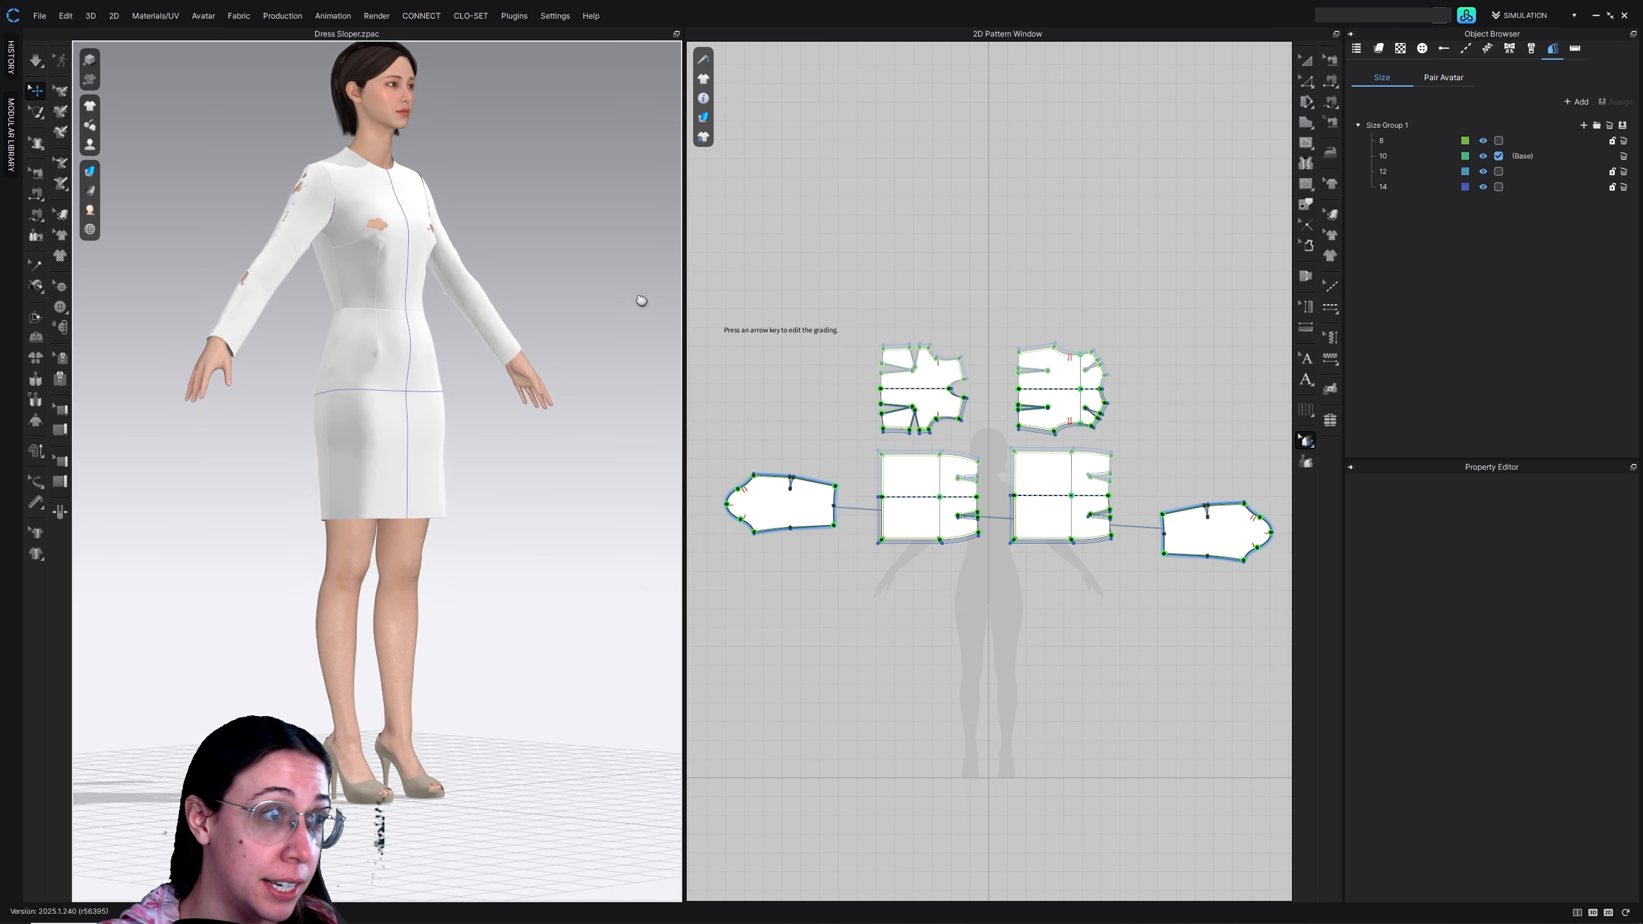
pyautogui.moveTo(641, 301); pyautogui.dragTo(630, 359, button='middle')
pyautogui.scroll(2, 626, 369)
pyautogui.moveTo(564, 302); pyautogui.dragTo(611, 405, button='middle')
pyautogui.scroll(2, 595, 379)
pyautogui.moveTo(612, 406); pyautogui.dragTo(561, 403, button='right')
pyautogui.scroll(-3, 611, 509)
pyautogui.moveTo(606, 542); pyautogui.dragTo(576, 523, button='middle')
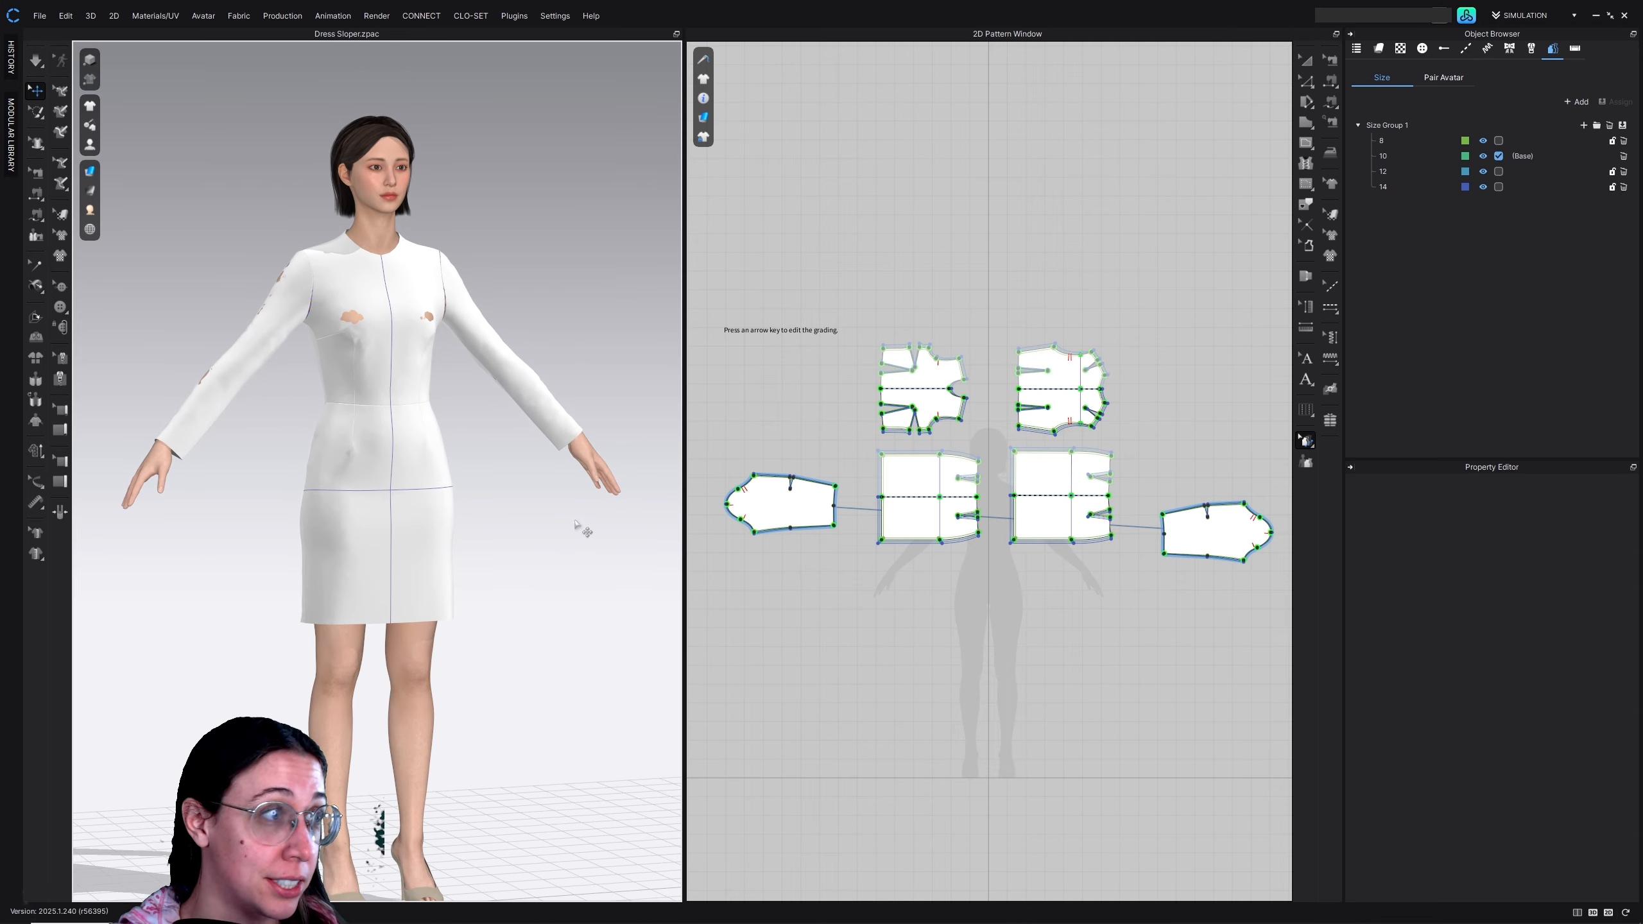
# Simulate the dress on the avatar in base size 10, and again with size 12 as the base size
pyautogui.click(35, 61)
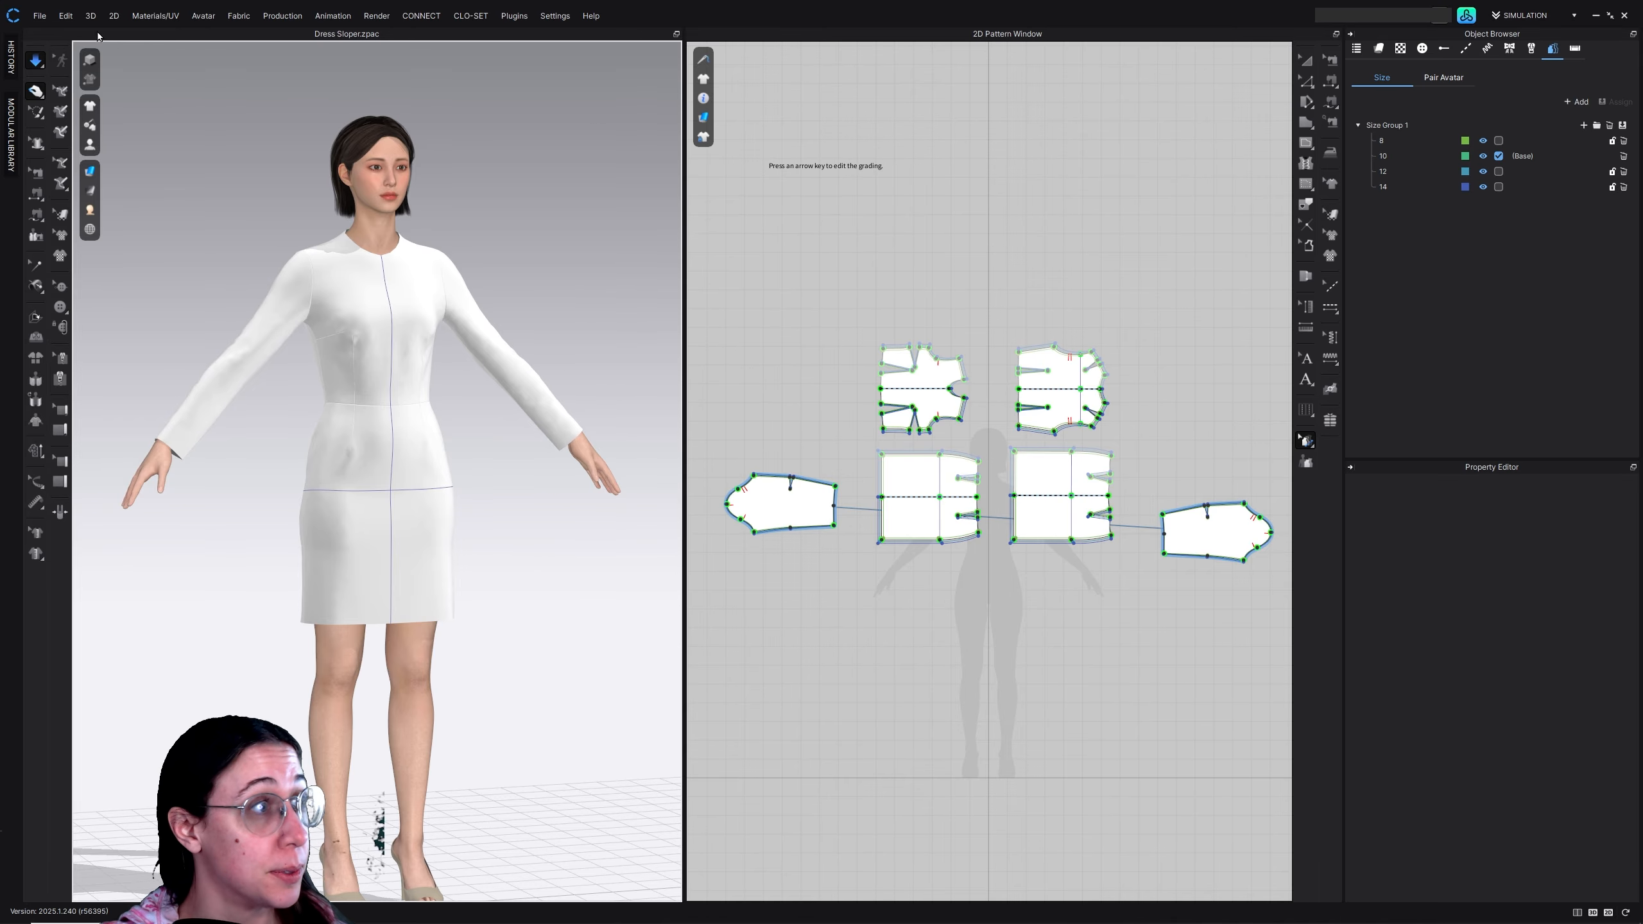
pyautogui.click(41, 69)
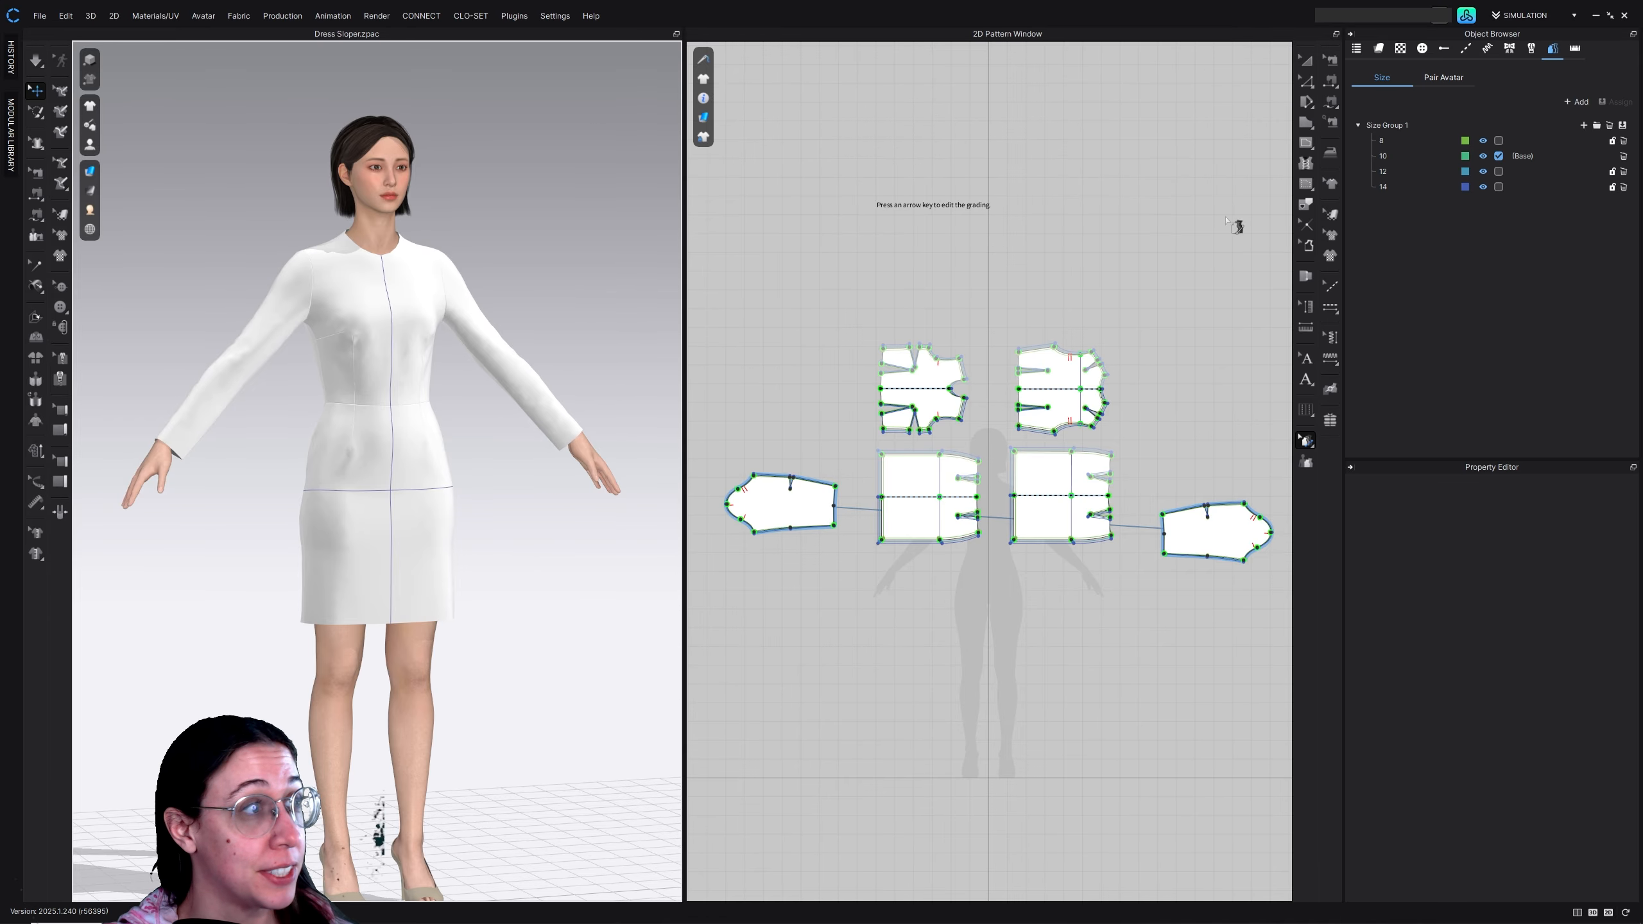
pyautogui.click(1498, 172)
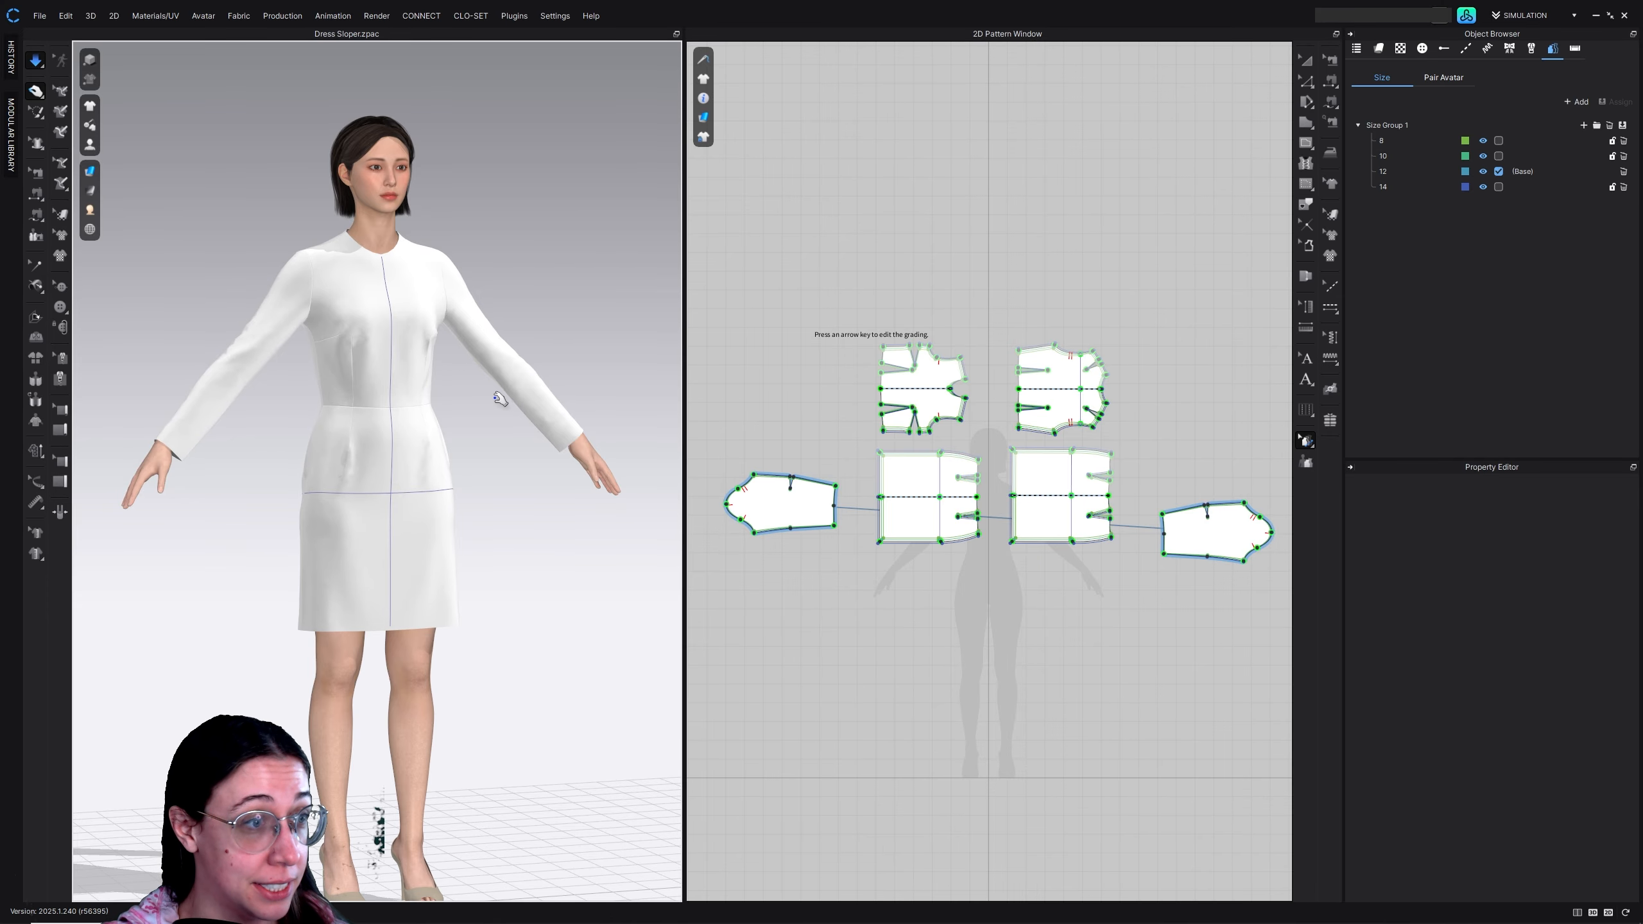
pyautogui.press('space')
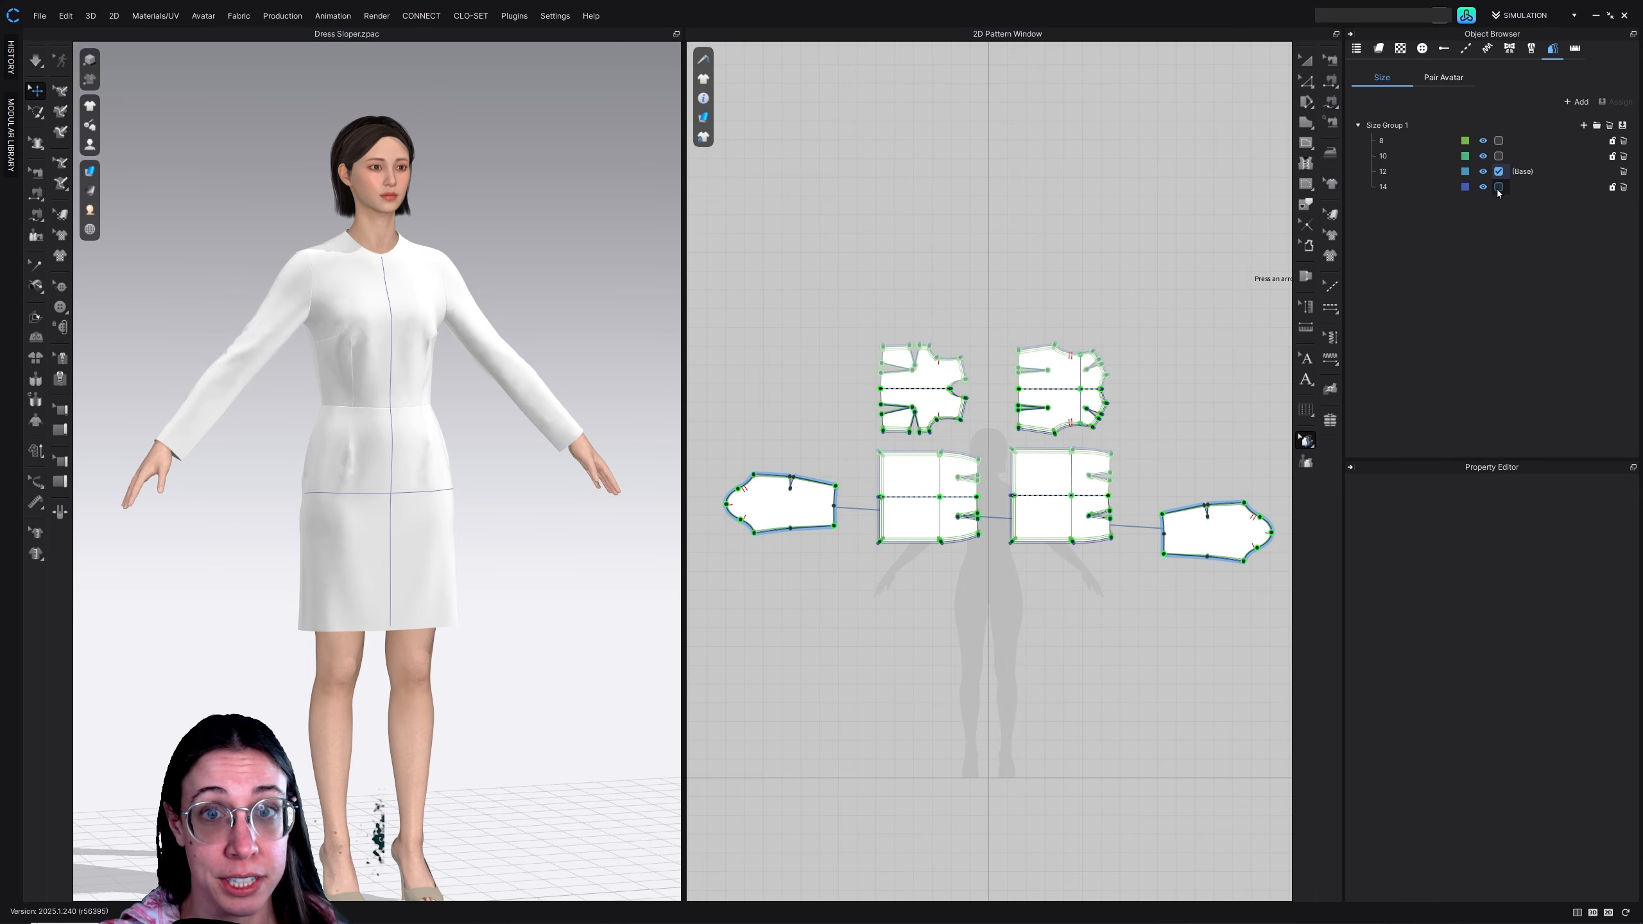
# Make size 14 the base size and simulate the dress's drape on the avatar
pyautogui.click(1497, 187)
pyautogui.press('space')
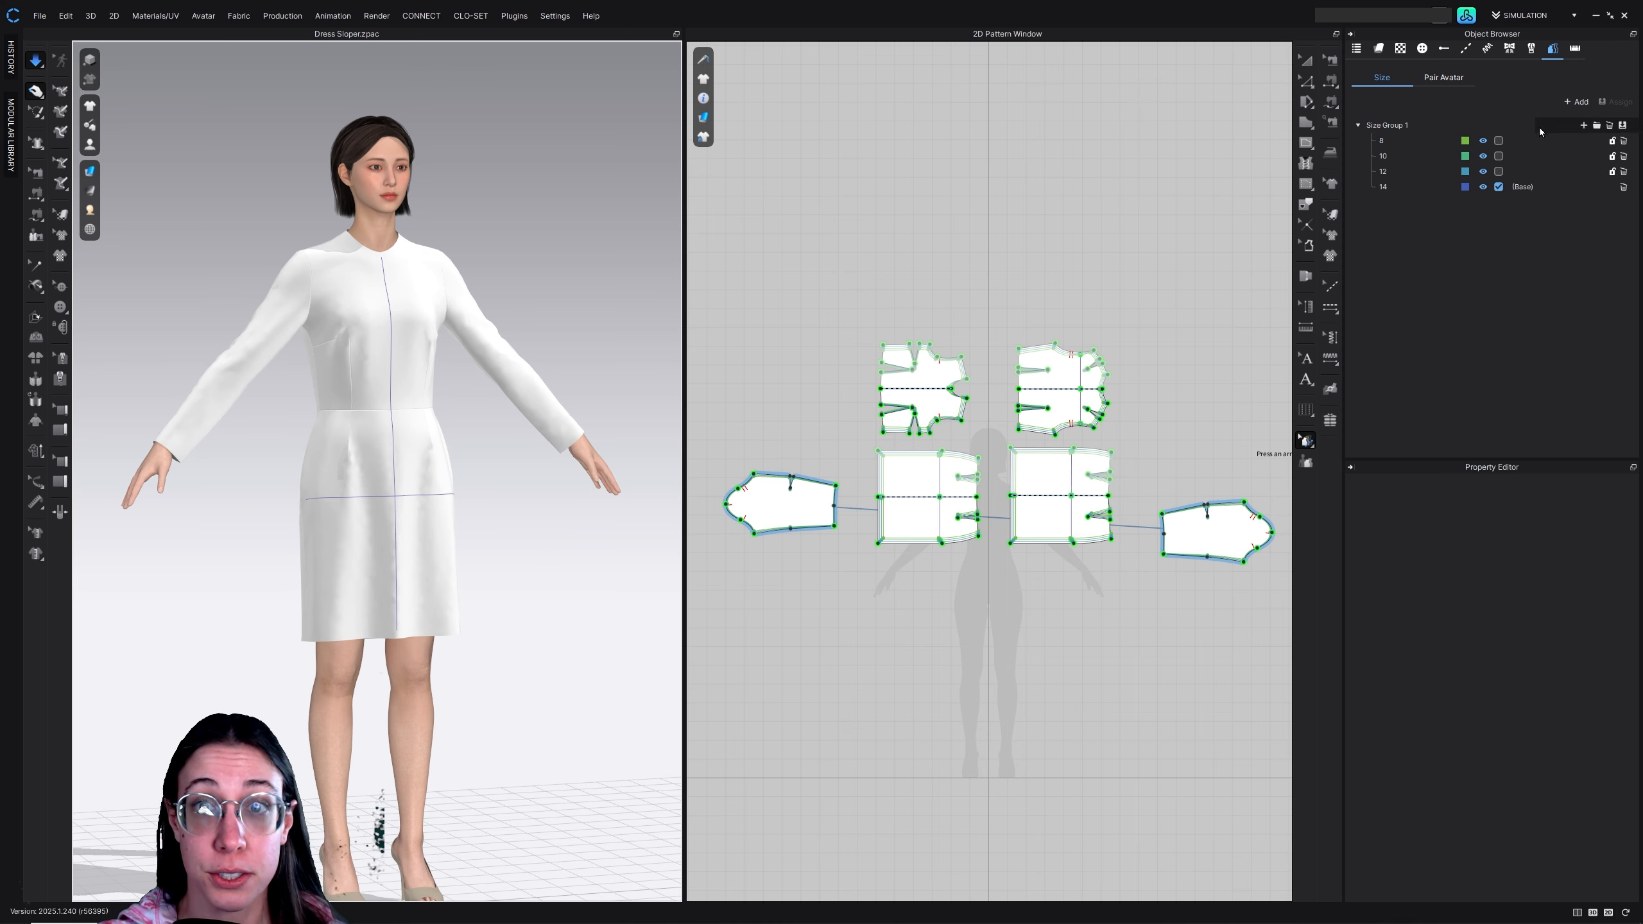
pyautogui.click(1420, 127)
pyautogui.click(1383, 156)
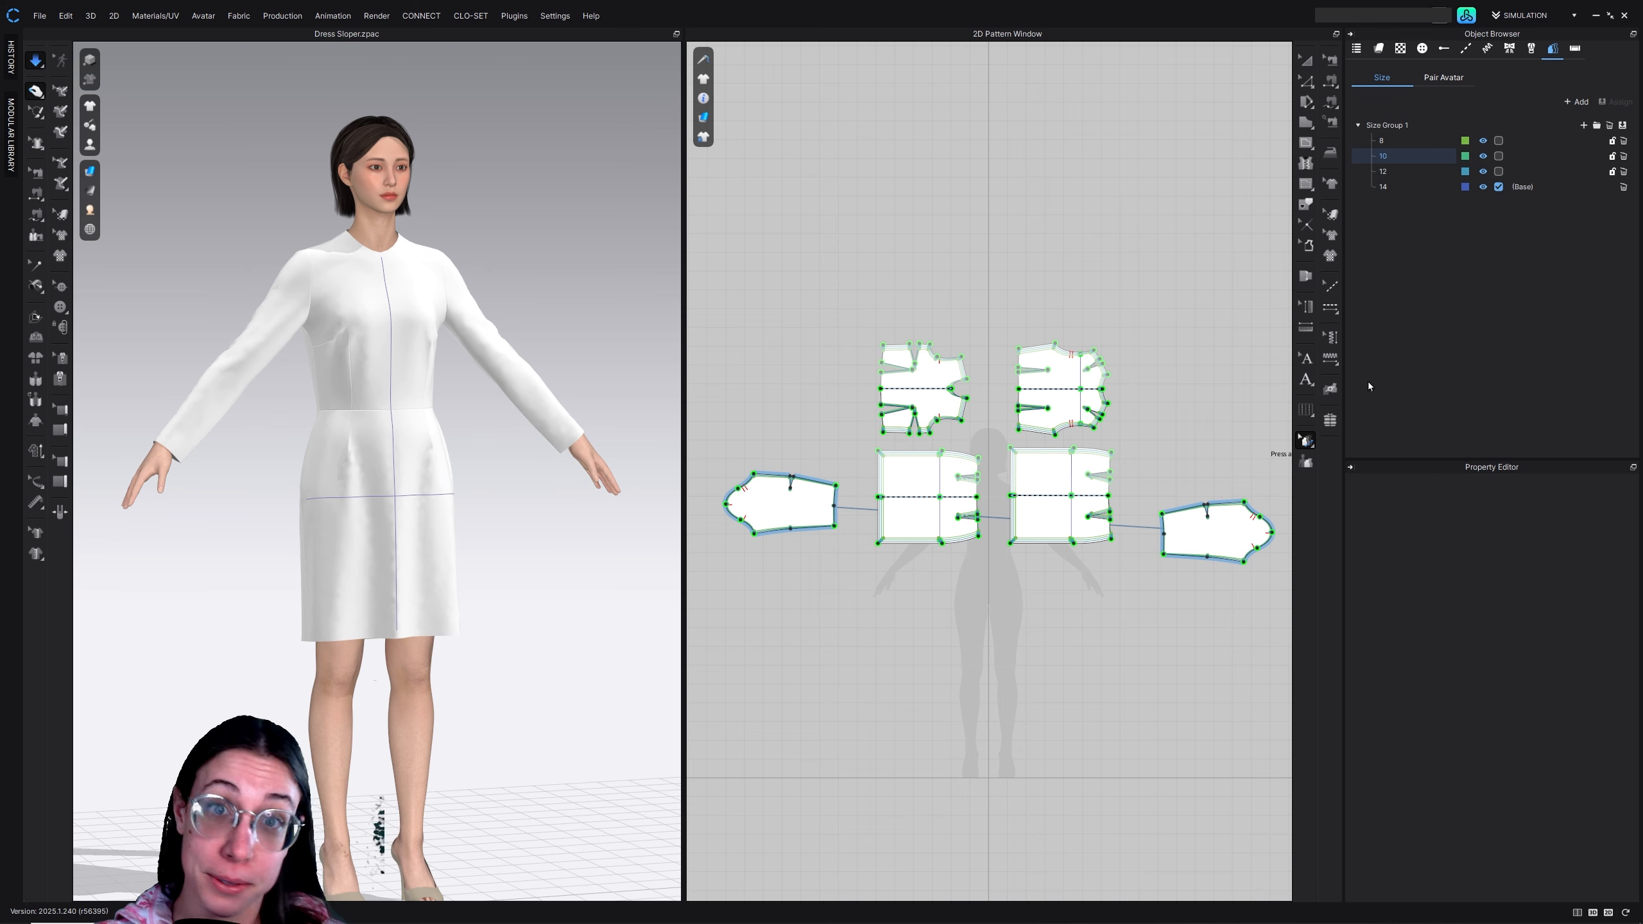